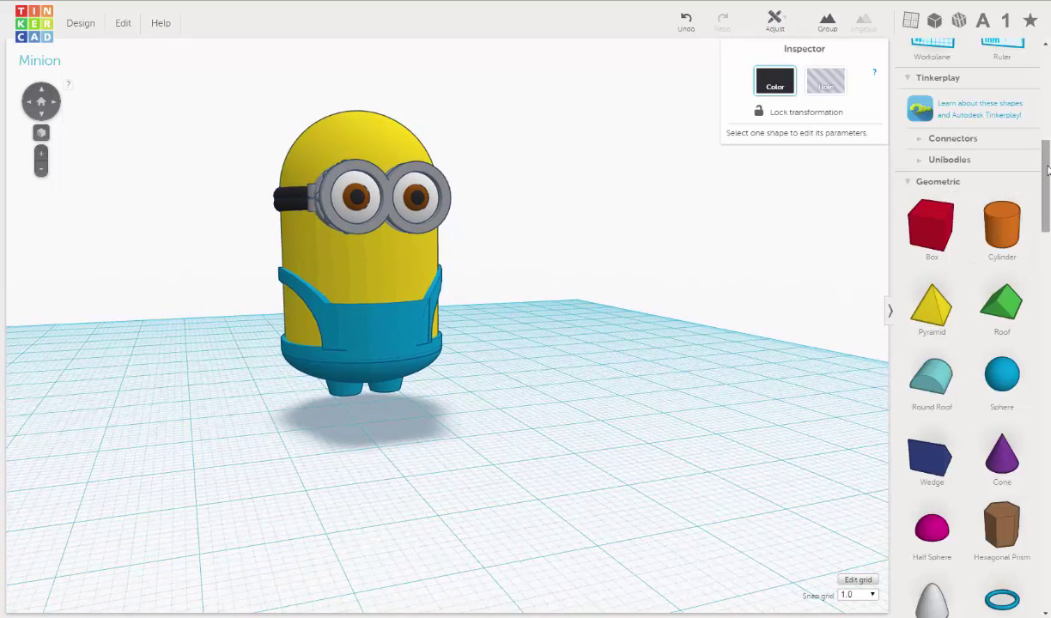
- Place the community Multipoint Cylinder shape on the workplane beside the minion and review its radius and height parameters
{"action": "scroll", "coordinate": [1001, 172], "scroll_direction": "up", "scroll_amount": 7}
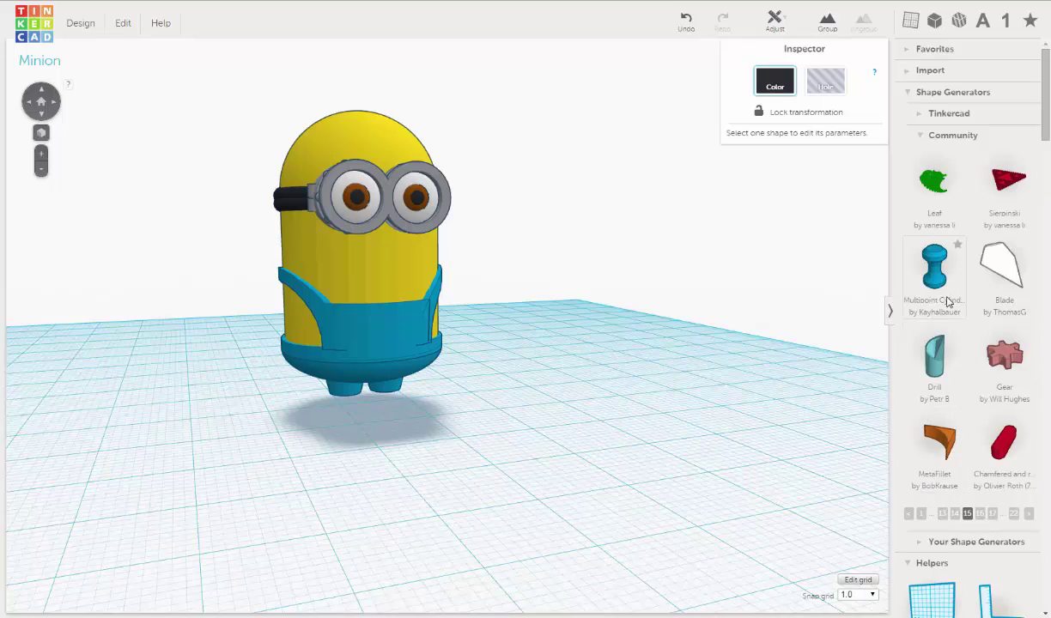
{"action": "left_click_drag", "start_coordinate": [936, 283], "coordinate": [620, 387]}
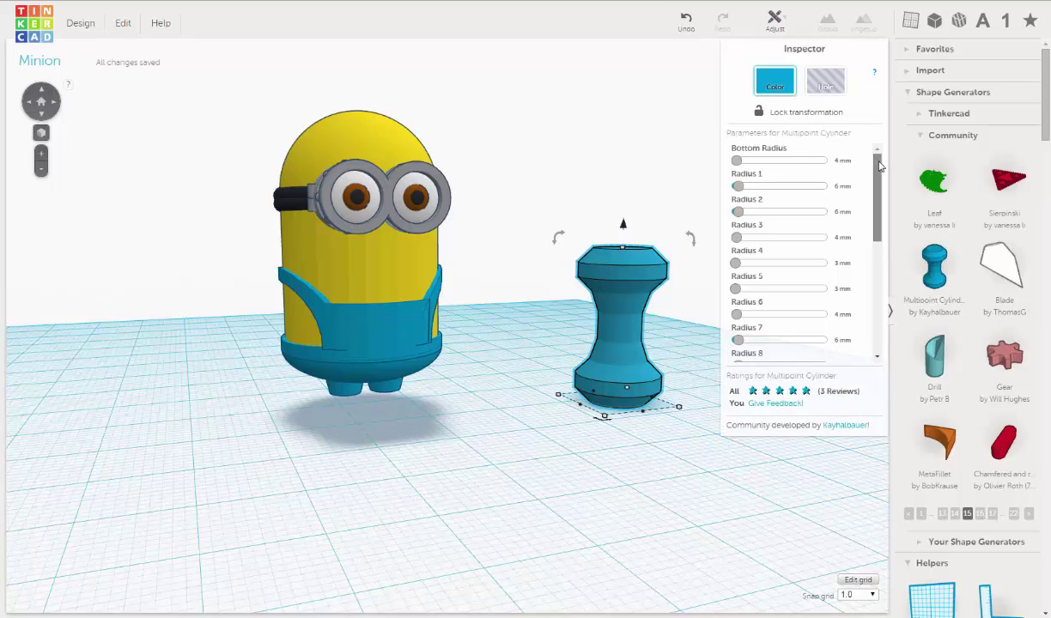
{"action": "left_click_drag", "start_coordinate": [880, 165], "coordinate": [879, 301]}
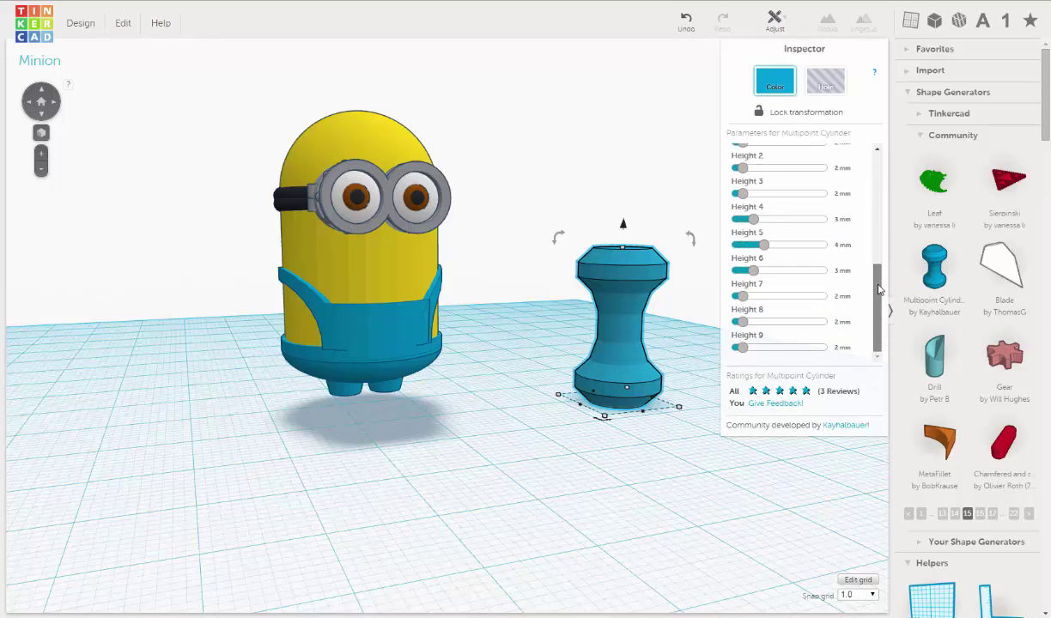
{"action": "right_click_drag", "start_coordinate": [620, 194], "coordinate": [631, 333]}
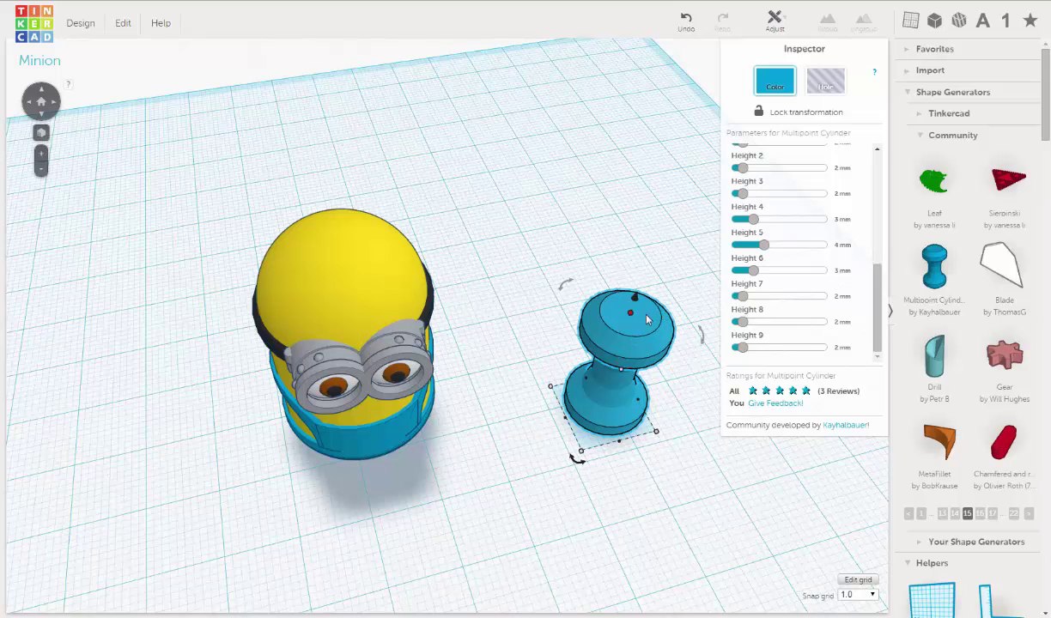
{"action": "right_click_drag", "start_coordinate": [643, 342], "coordinate": [578, 297]}
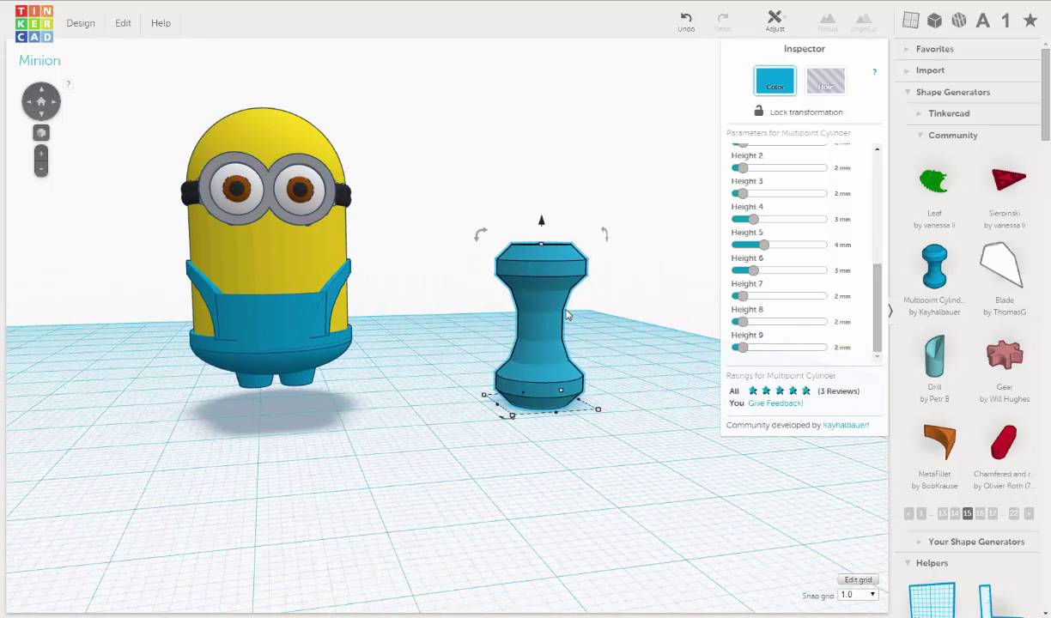
{"action": "right_click_drag", "start_coordinate": [539, 317], "coordinate": [583, 341]}
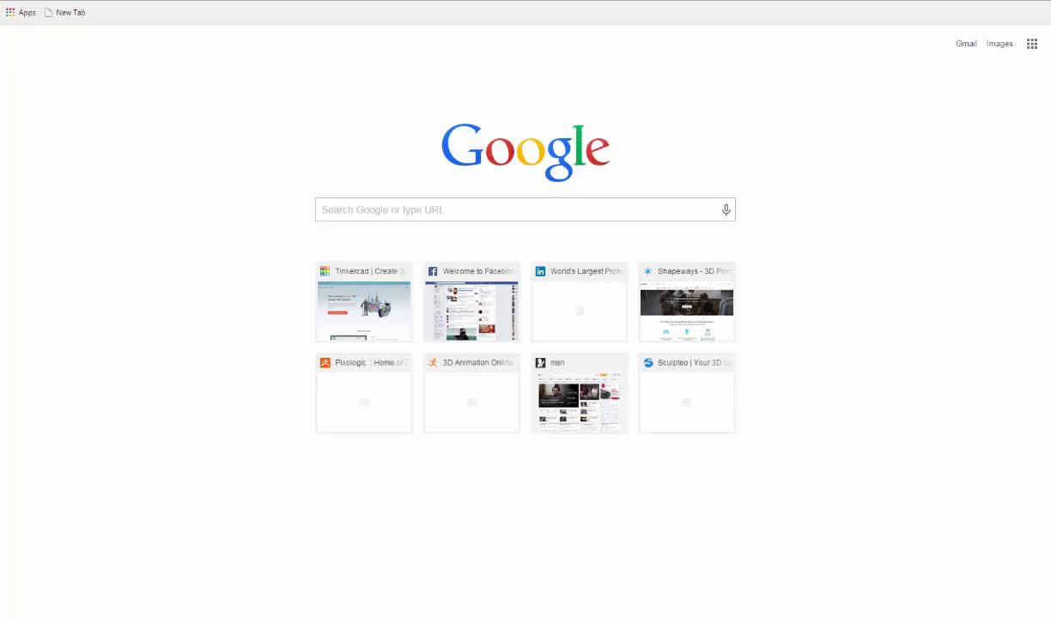
- Search Google Images for minions and preview the picture of the walking minion with puckered lips
{"action": "type", "text": "mix"}
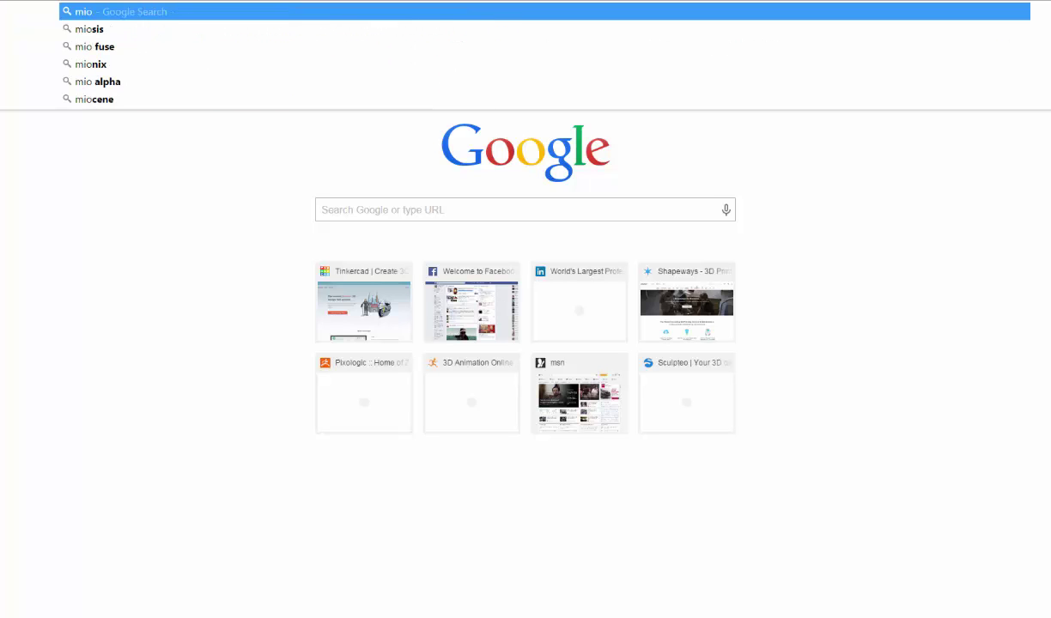
{"action": "key", "text": "BackSpace"}
{"action": "type", "text": "nions"}
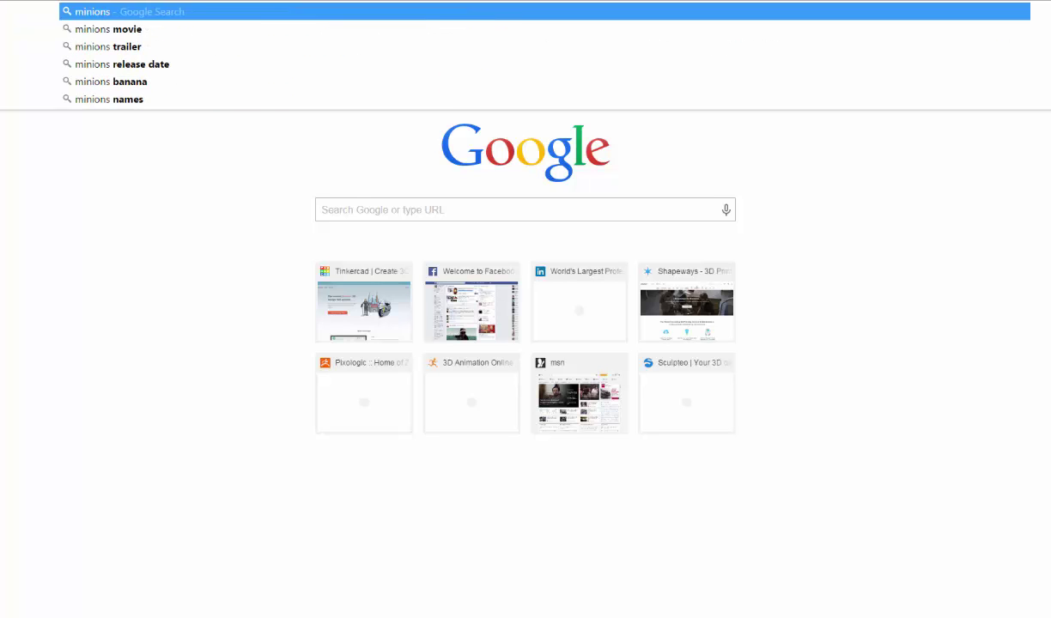
{"action": "key", "text": "Return"}
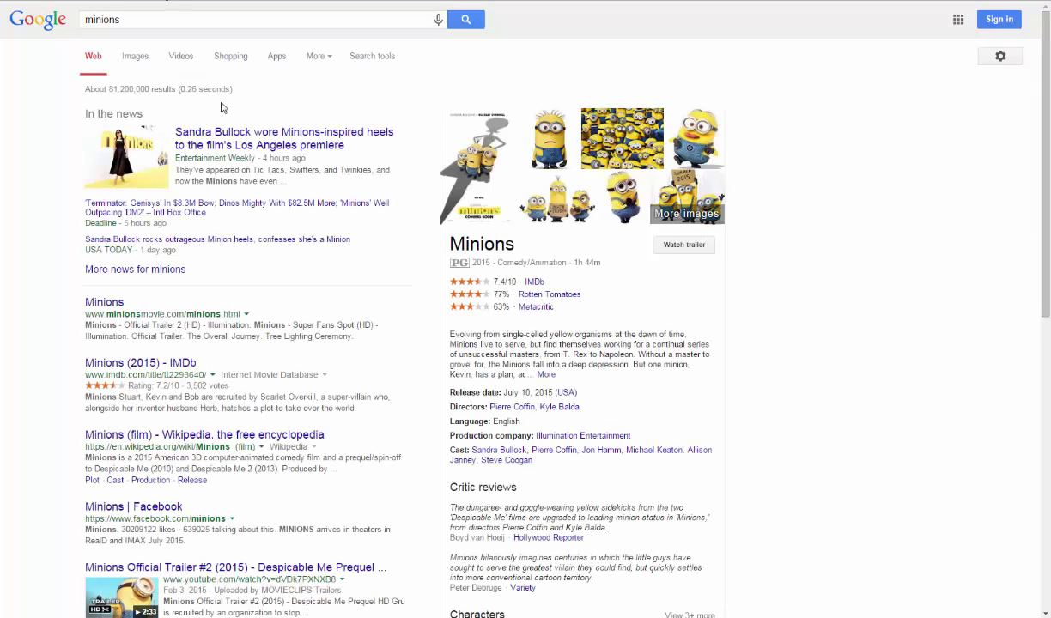
{"action": "left_click", "coordinate": [133, 57]}
{"action": "left_click", "coordinate": [378, 243]}
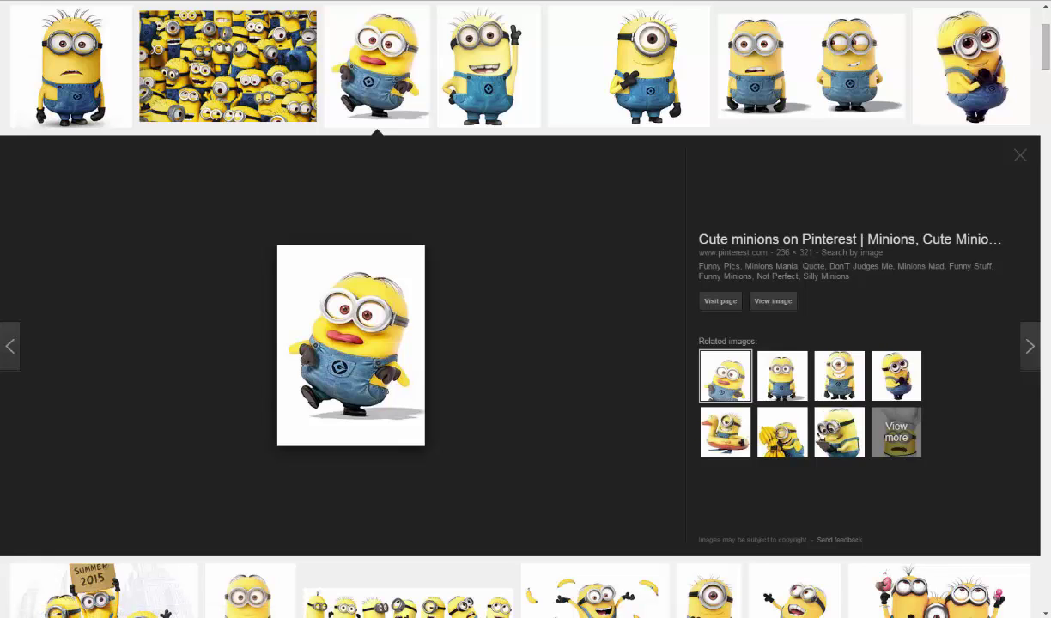
- Find the front-facing two-eyed minion further down the image results, visit its source page and return to the results
{"action": "left_click_drag", "start_coordinate": [1044, 43], "coordinate": [1039, 100]}
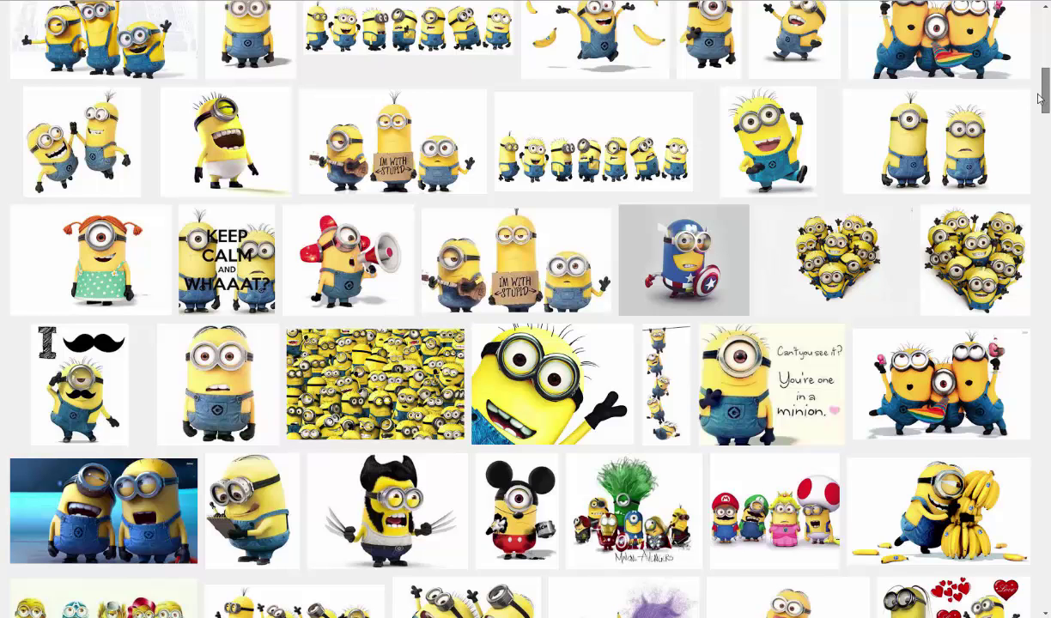
{"action": "left_click_drag", "start_coordinate": [1039, 99], "coordinate": [995, 107]}
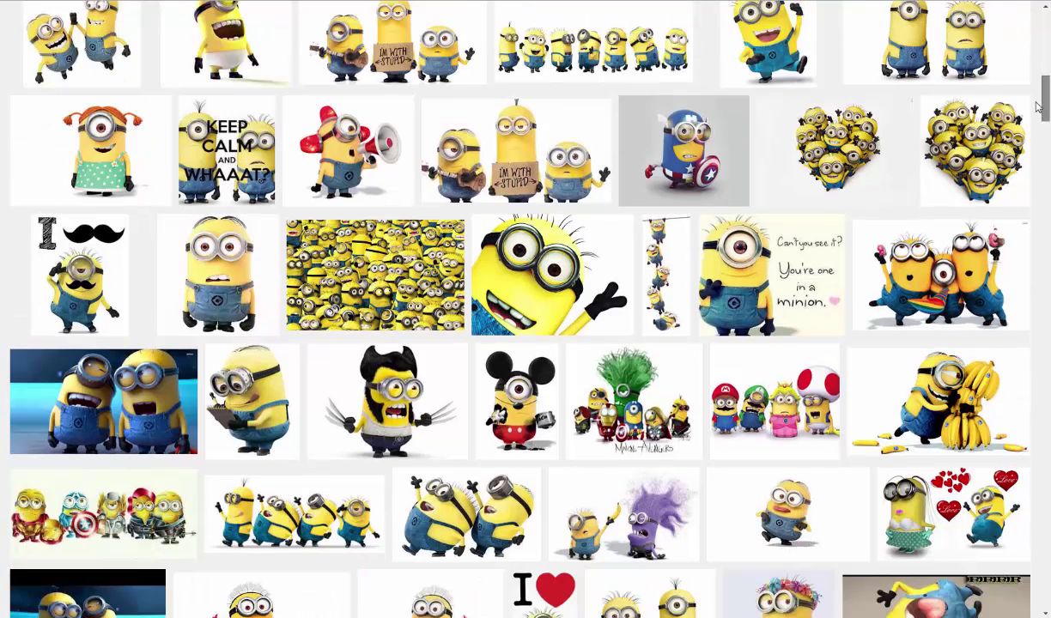
{"action": "left_click", "coordinate": [228, 271]}
{"action": "left_click", "coordinate": [228, 304]}
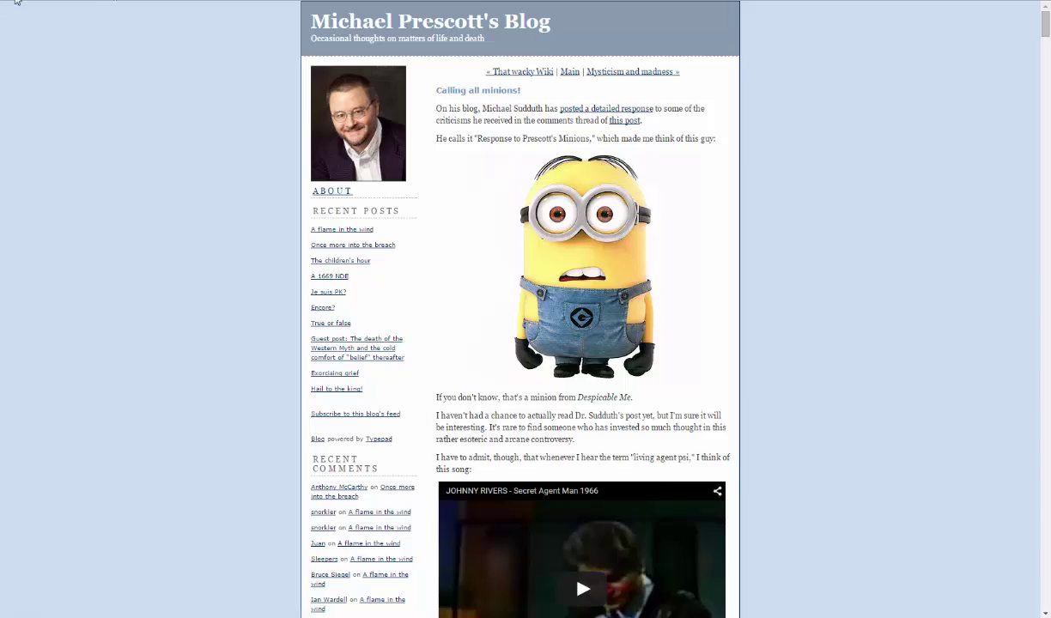
{"action": "key", "text": "alt+Left"}
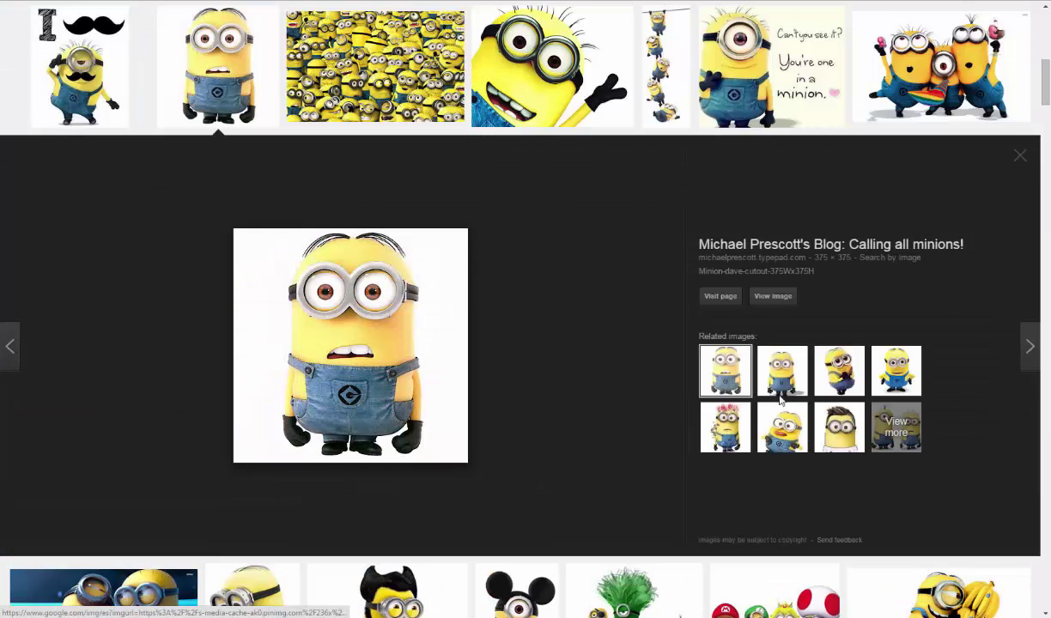
- Preview the related image of the puckered-lips minion, check its source page, and view the image itself for reference
{"action": "left_click", "coordinate": [773, 433]}
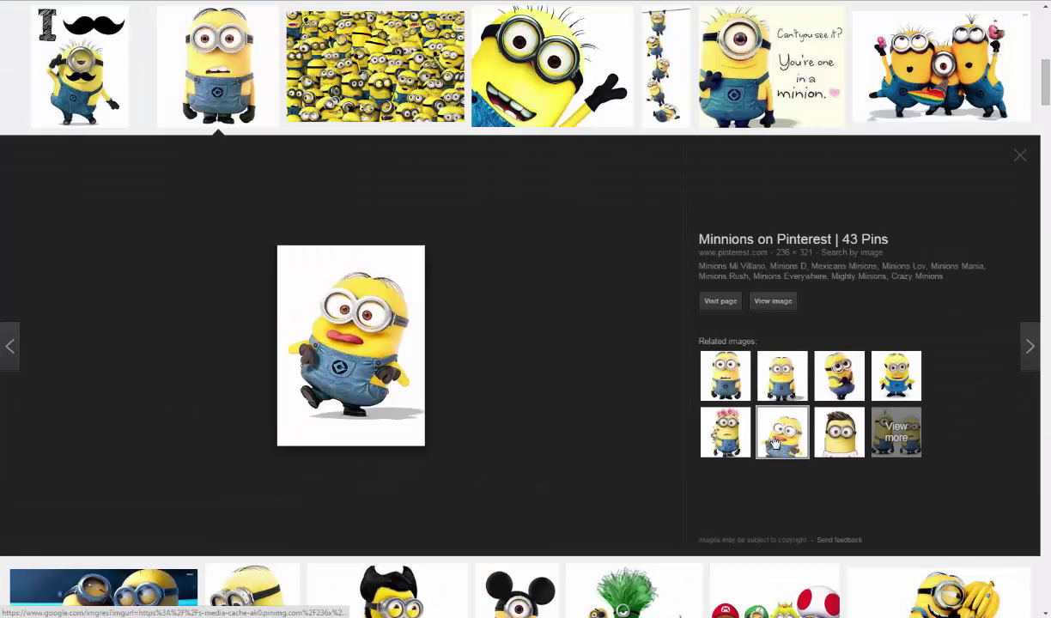
{"action": "left_click", "coordinate": [366, 354]}
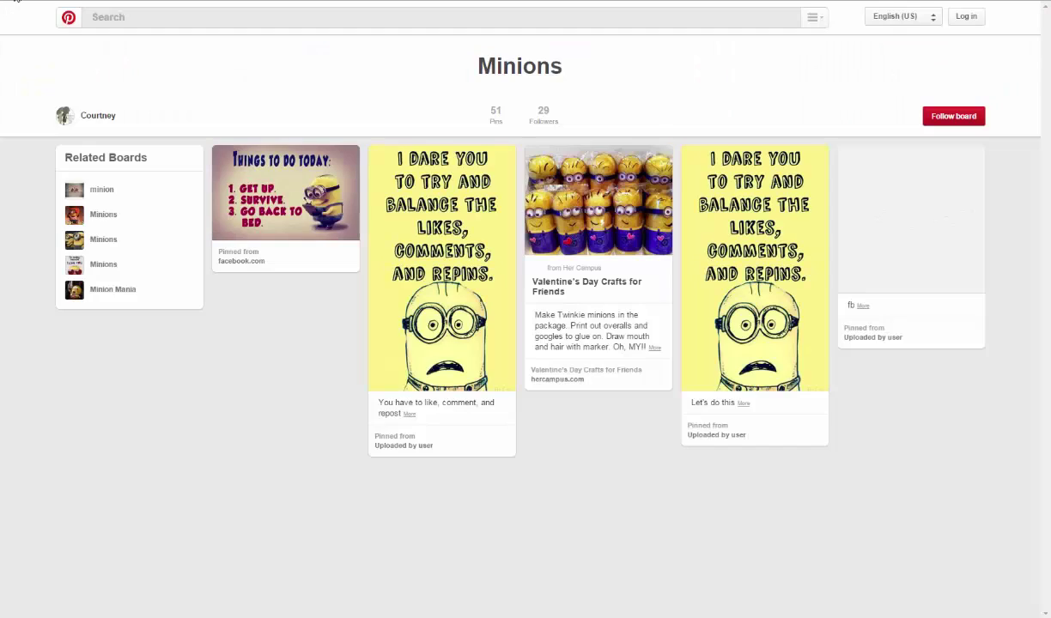
{"action": "left_click", "coordinate": [16, 1]}
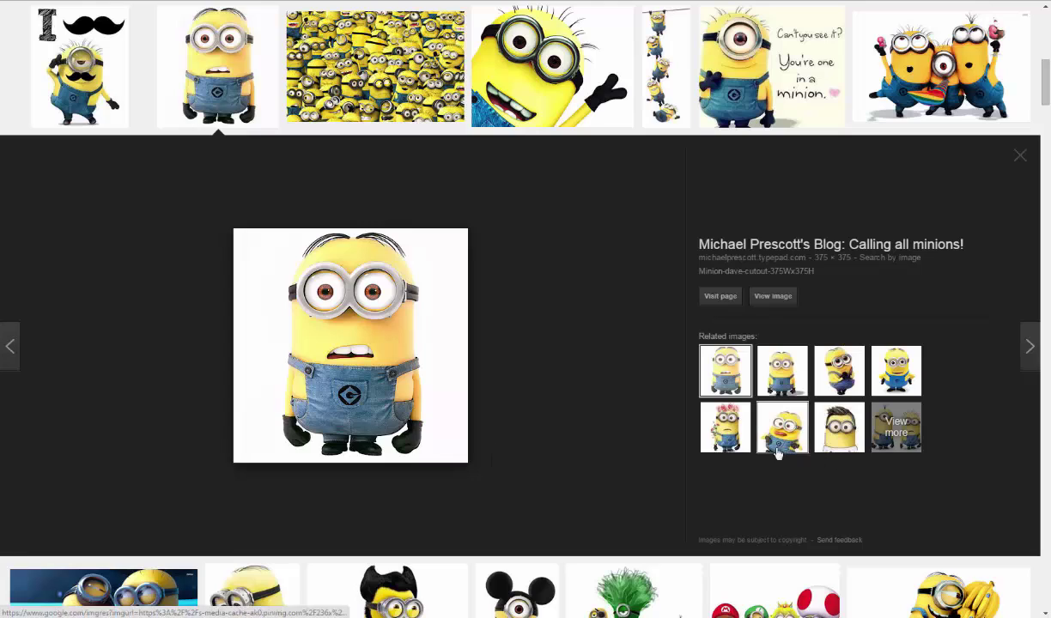
{"action": "left_click", "coordinate": [781, 446]}
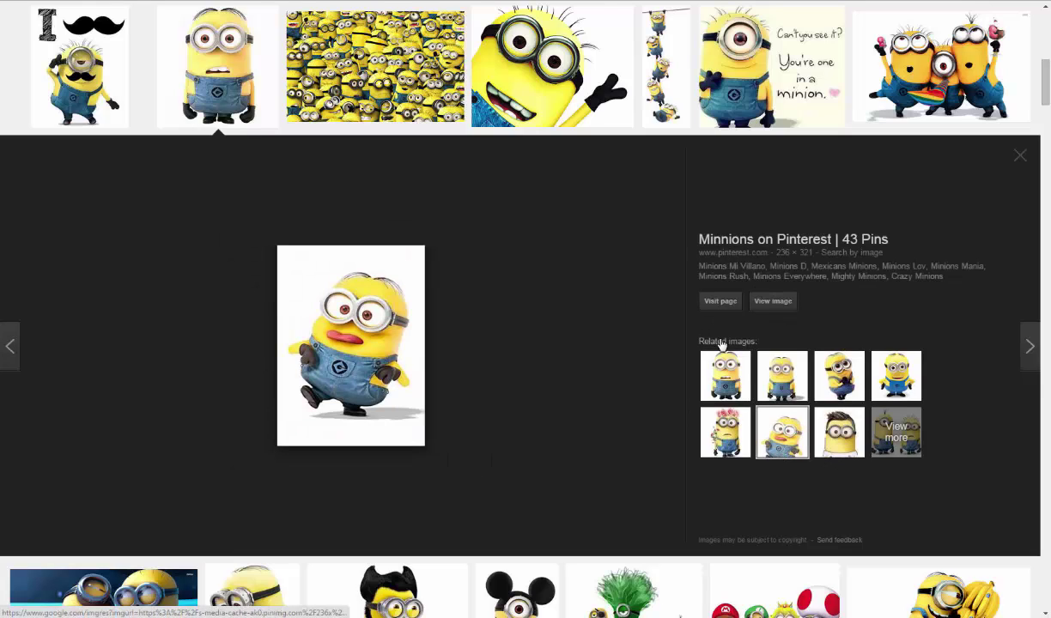
{"action": "left_click", "coordinate": [777, 301]}
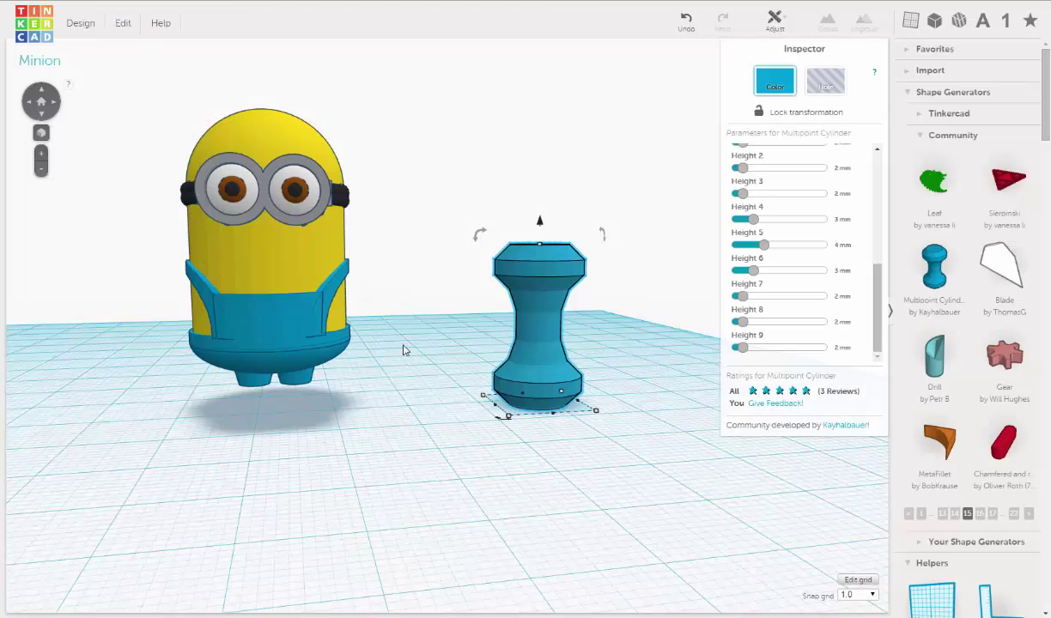
- Back in Tinkercad, rotate the multipoint cylinder beside the minion so that it lies horizontally on its side
{"action": "right_click_drag", "start_coordinate": [550, 279], "coordinate": [551, 331]}
{"action": "left_click_drag", "start_coordinate": [613, 230], "coordinate": [651, 377]}
{"action": "left_click", "coordinate": [527, 249]}
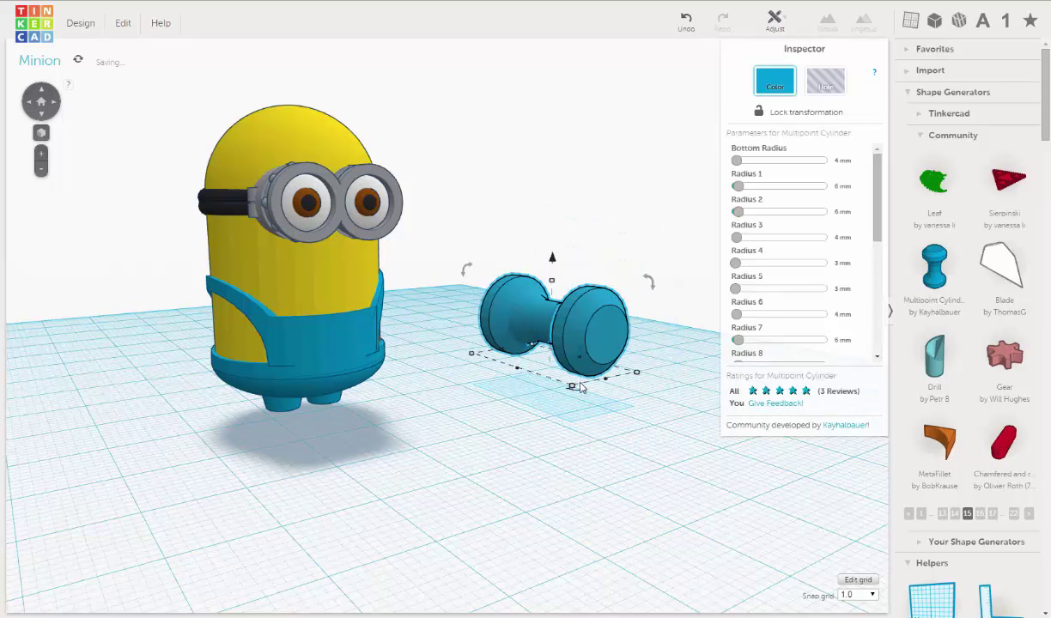
- Set the multipoint cylinder's Radius 2 to 7 mm, Radius 3 to 6.25 mm and Radius 4 to 6.91 mm
{"action": "right_click_drag", "start_coordinate": [577, 384], "coordinate": [511, 400]}
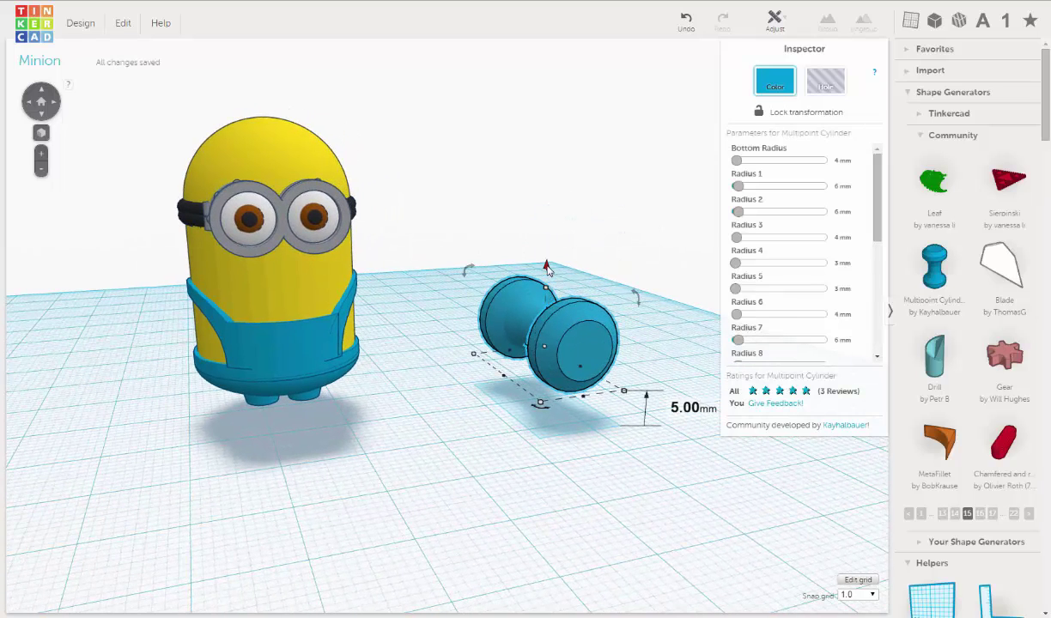
{"action": "right_click_drag", "start_coordinate": [532, 330], "coordinate": [470, 347]}
{"action": "scroll", "coordinate": [469, 347], "scroll_direction": "up", "scroll_amount": 2}
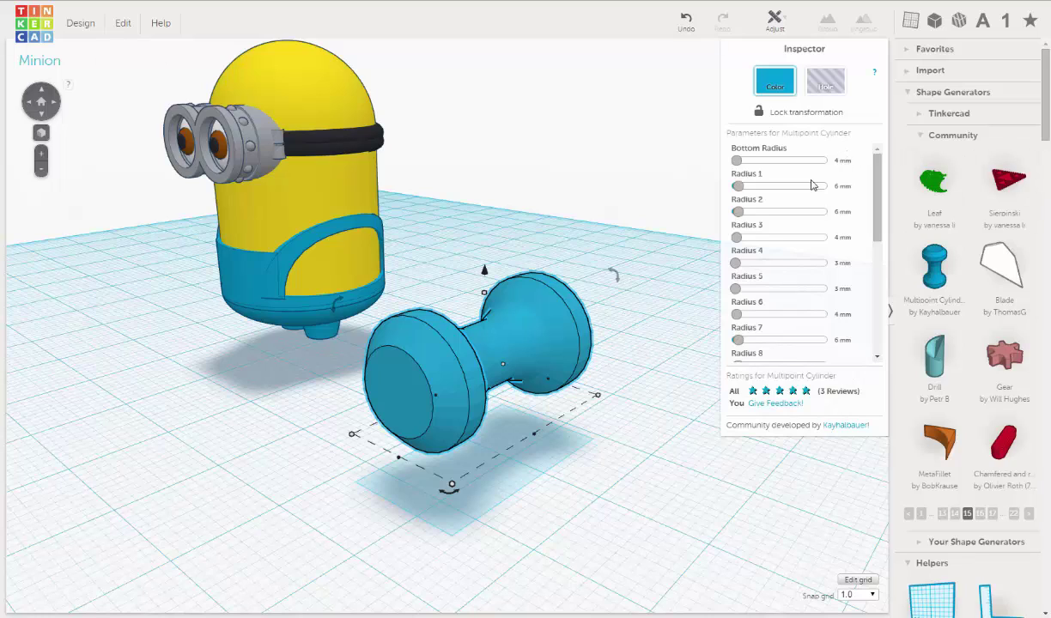
{"action": "right_click_drag", "start_coordinate": [538, 378], "coordinate": [525, 376]}
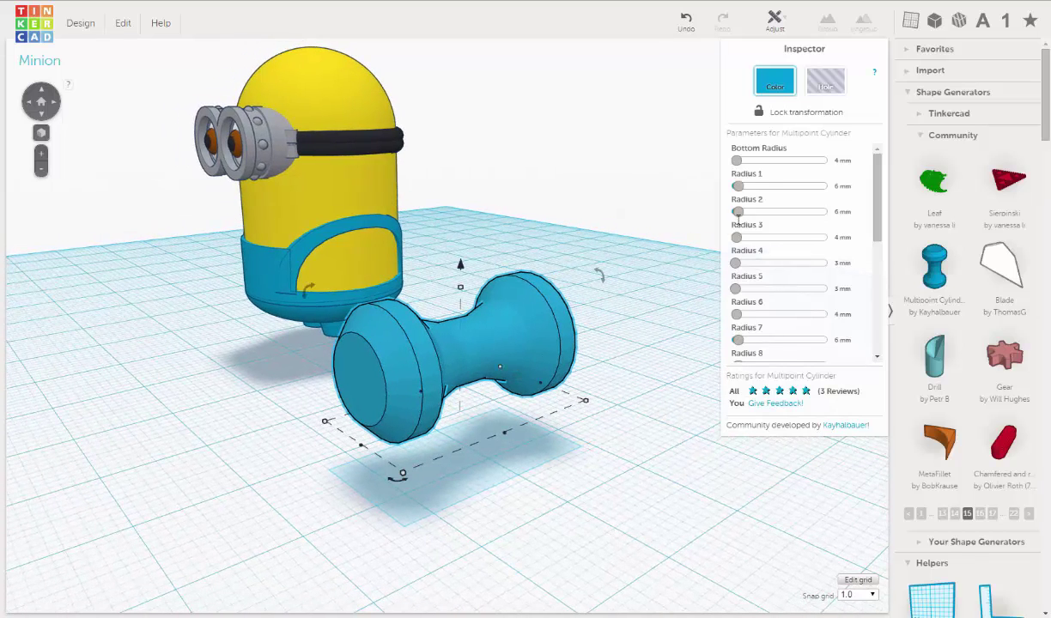
{"action": "left_click", "coordinate": [848, 212]}
{"action": "key", "text": "Return"}
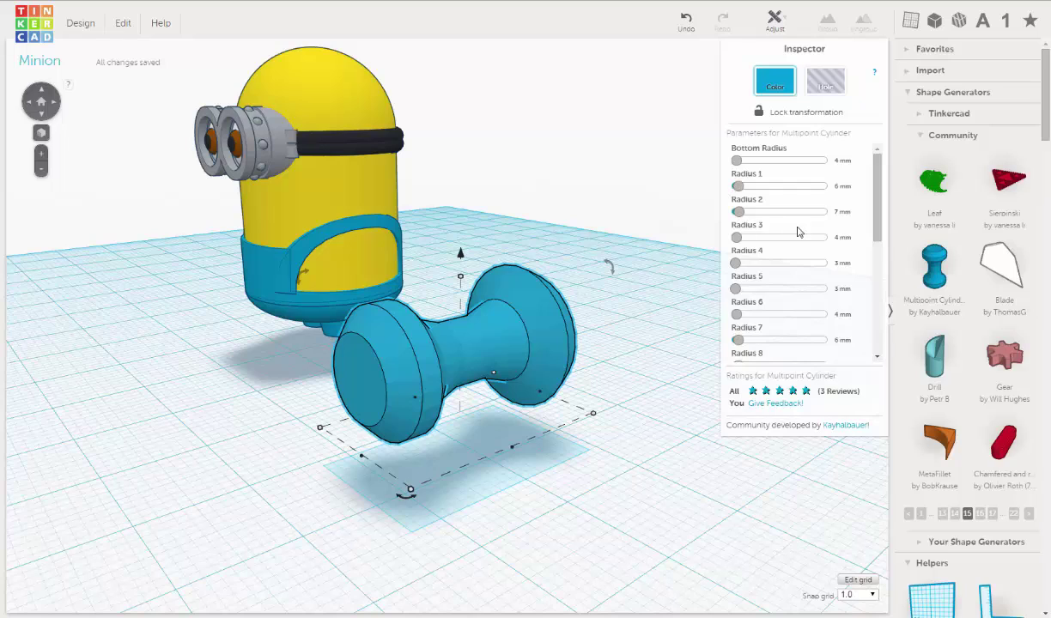
{"action": "left_click", "coordinate": [855, 241]}
{"action": "type", "text": "5."}
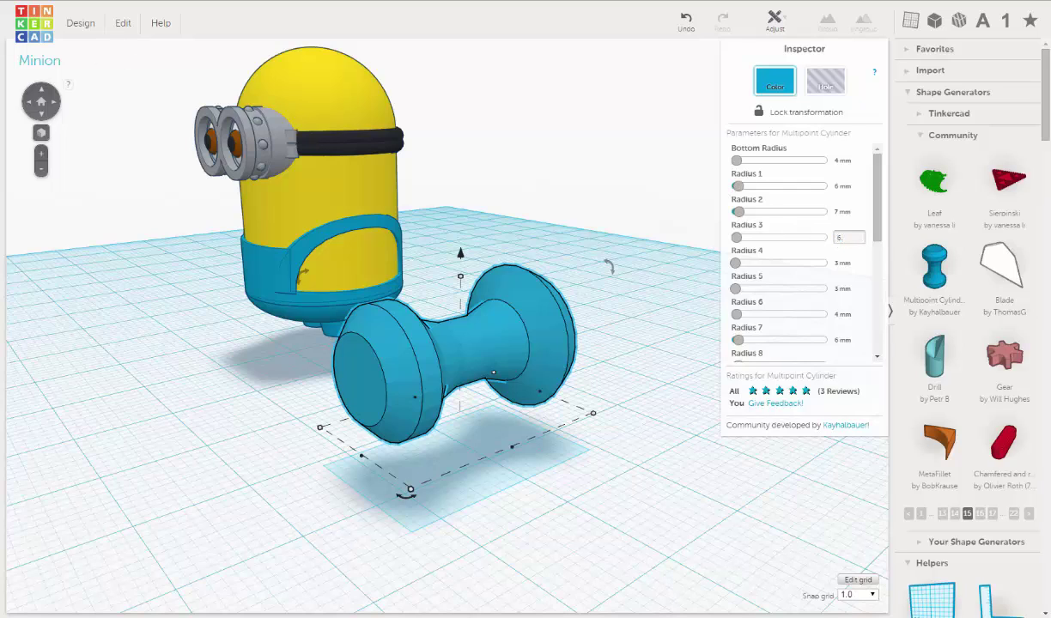
{"action": "type", "text": "25"}
{"action": "key", "text": "Return"}
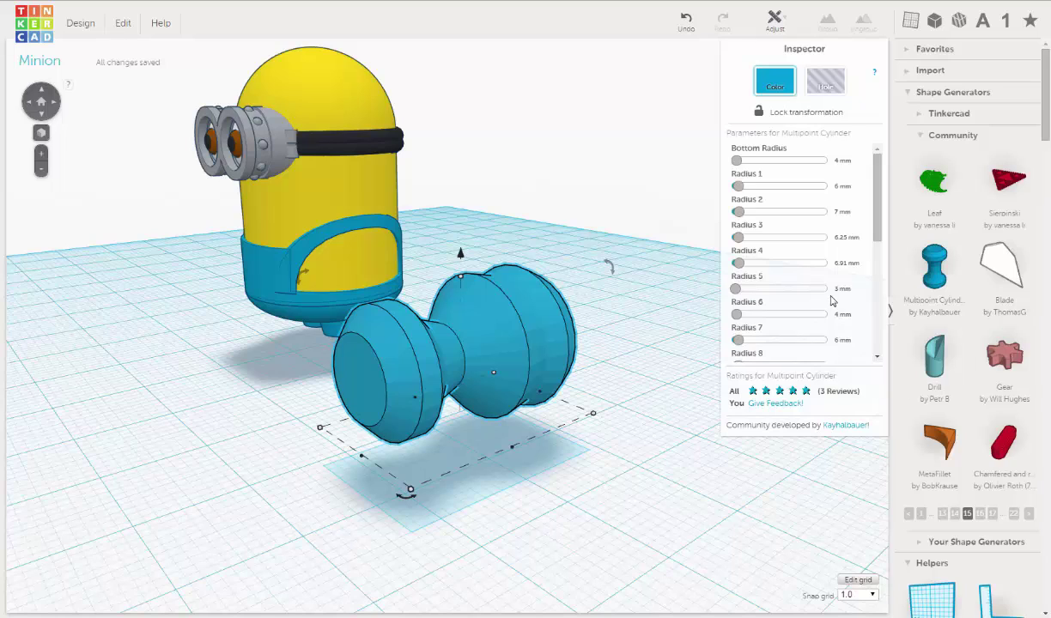
- Set the multipoint cylinder's Radius 5 and Radius 6 to 7.57 mm and Radius 7 to 6.91 mm
{"action": "left_click", "coordinate": [840, 289]}
{"action": "type", "text": "7.5"}
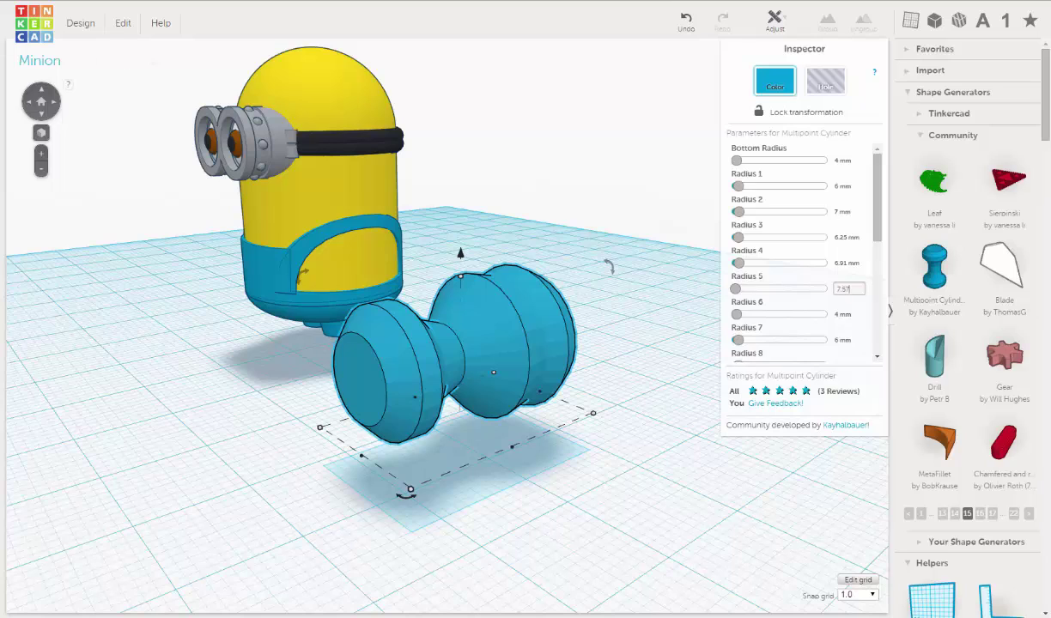
{"action": "key", "text": "Return"}
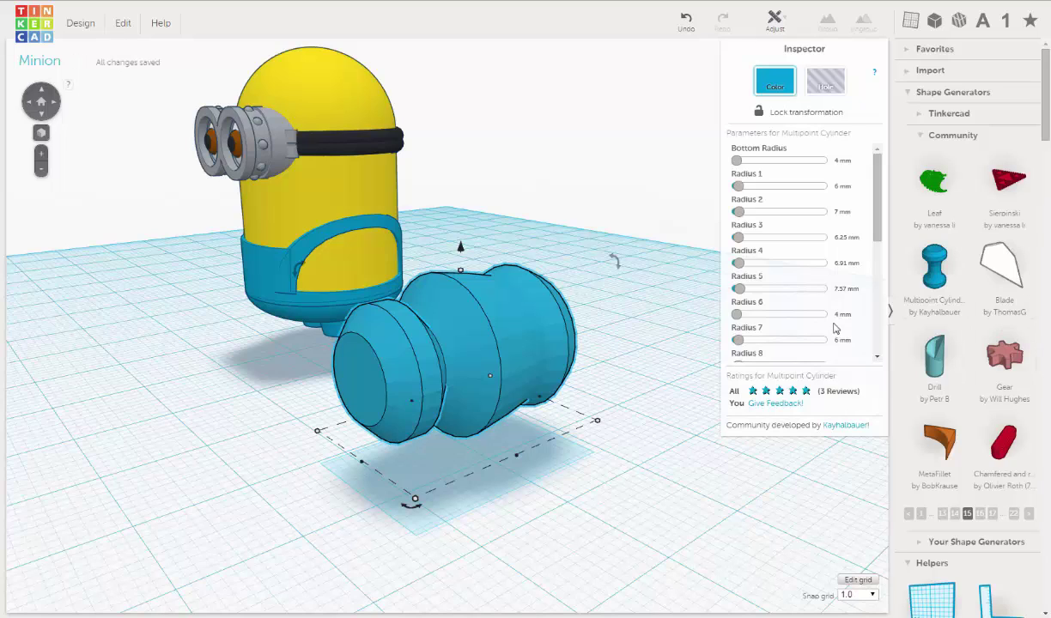
{"action": "left_click", "coordinate": [843, 314]}
{"action": "type", "text": ".57"}
{"action": "key", "text": "Return"}
{"action": "type", "text": "7"}
{"action": "scroll", "coordinate": [858, 285], "scroll_direction": "down", "scroll_amount": 3}
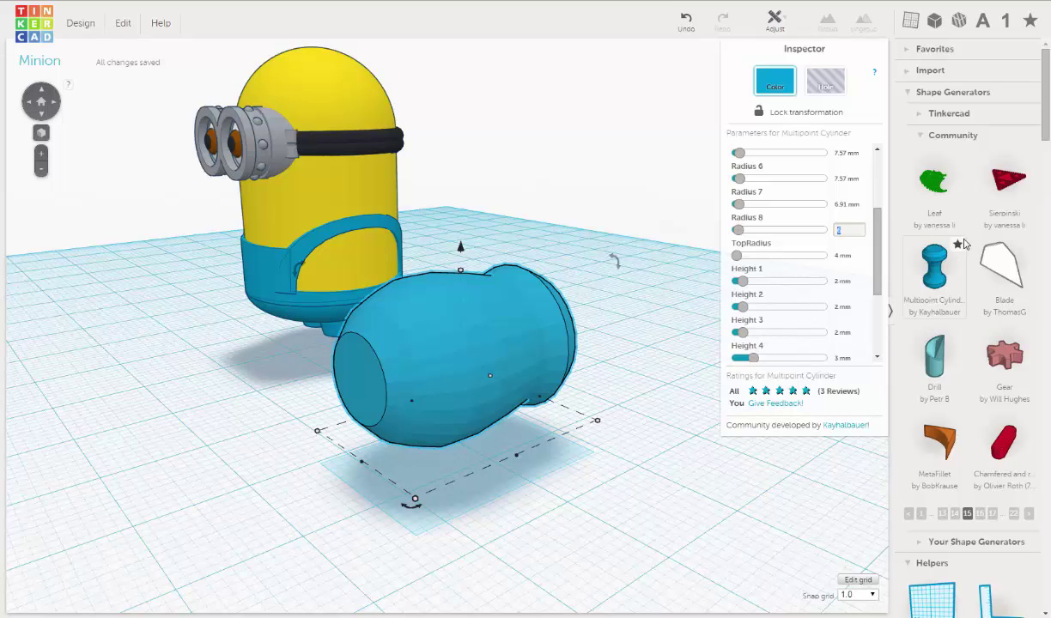
- Set the multipoint cylinder's Radius 8 to 5.59 mm and TopRadius to 2 mm, and check the profile from the side
{"action": "type", "text": "5.59"}
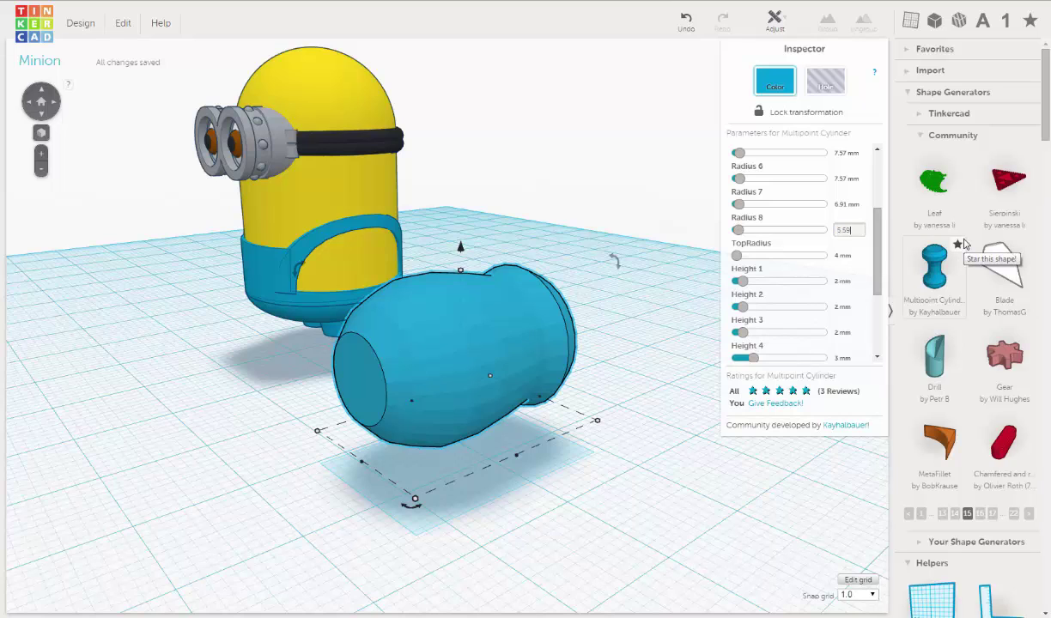
{"action": "key", "text": "Return"}
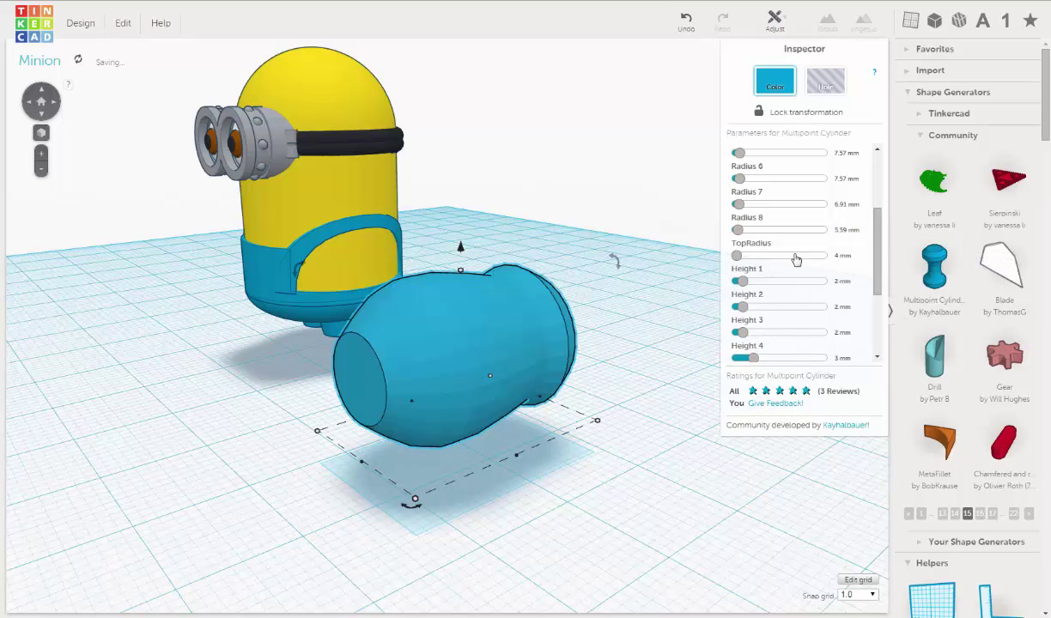
{"action": "left_click", "coordinate": [846, 254]}
{"action": "type", "text": "2"}
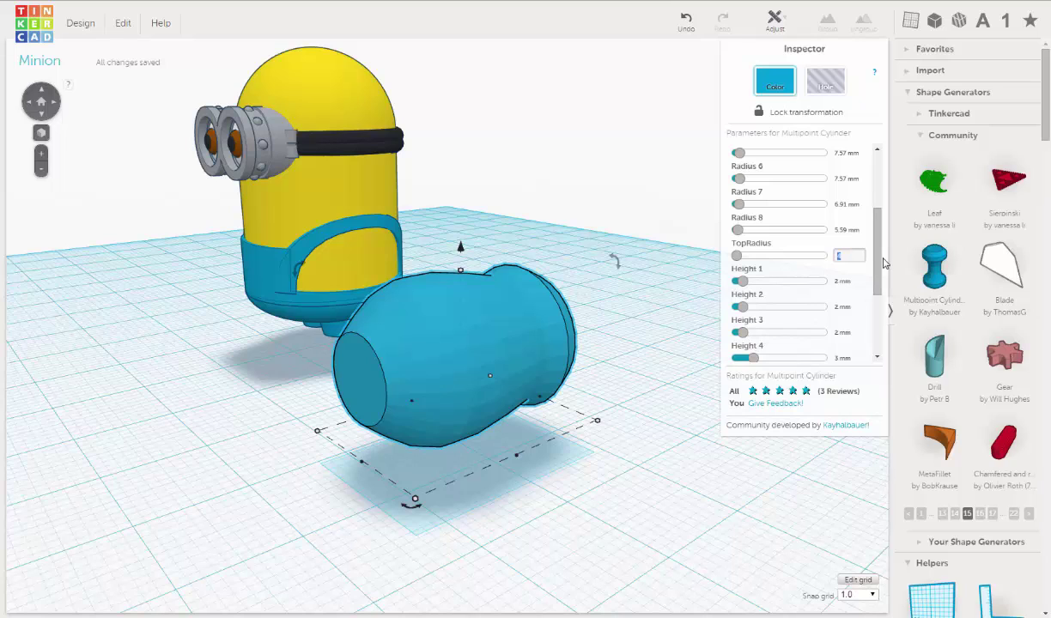
{"action": "key", "text": "Return"}
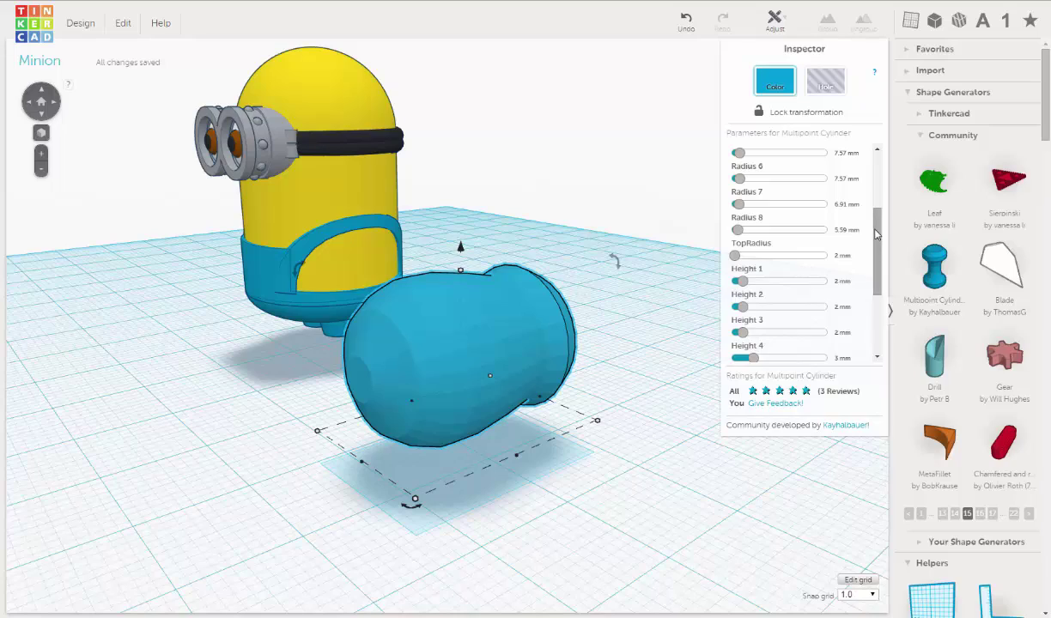
{"action": "left_click_drag", "start_coordinate": [875, 235], "coordinate": [873, 268]}
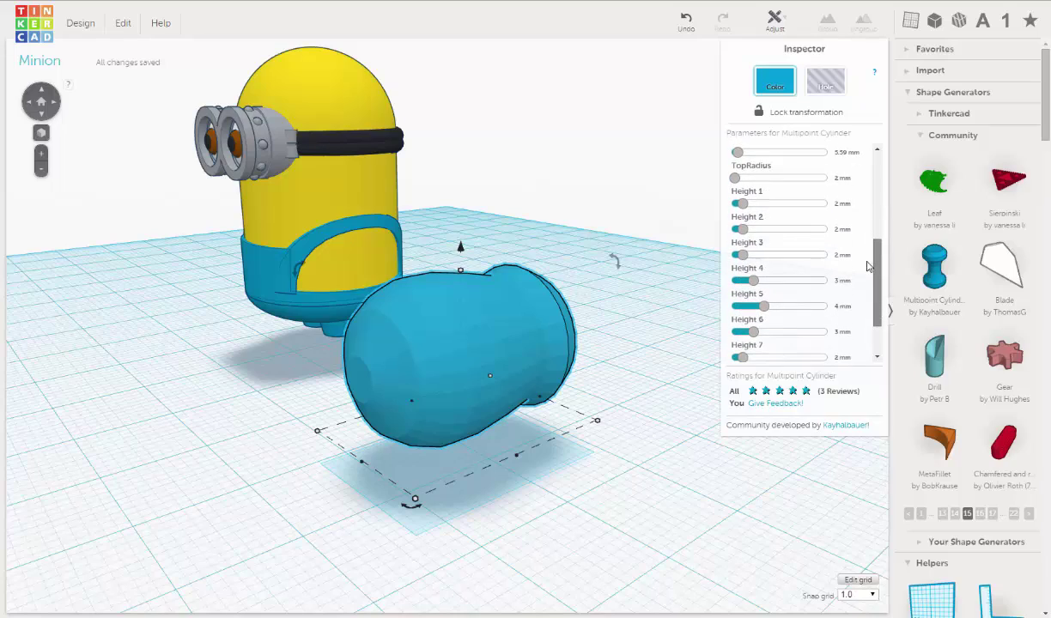
{"action": "right_click_drag", "start_coordinate": [571, 396], "coordinate": [629, 326]}
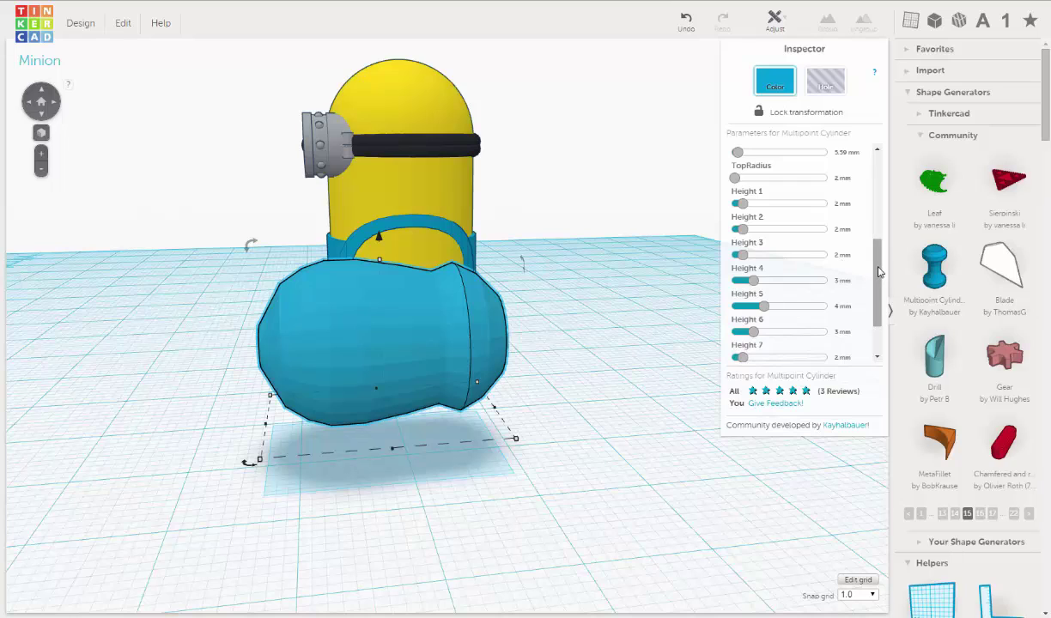
- Set the multipoint cylinder's Height 2 to 8.02 mm and Height 4 to 3.4 mm
{"action": "left_click_drag", "start_coordinate": [880, 272], "coordinate": [878, 277]}
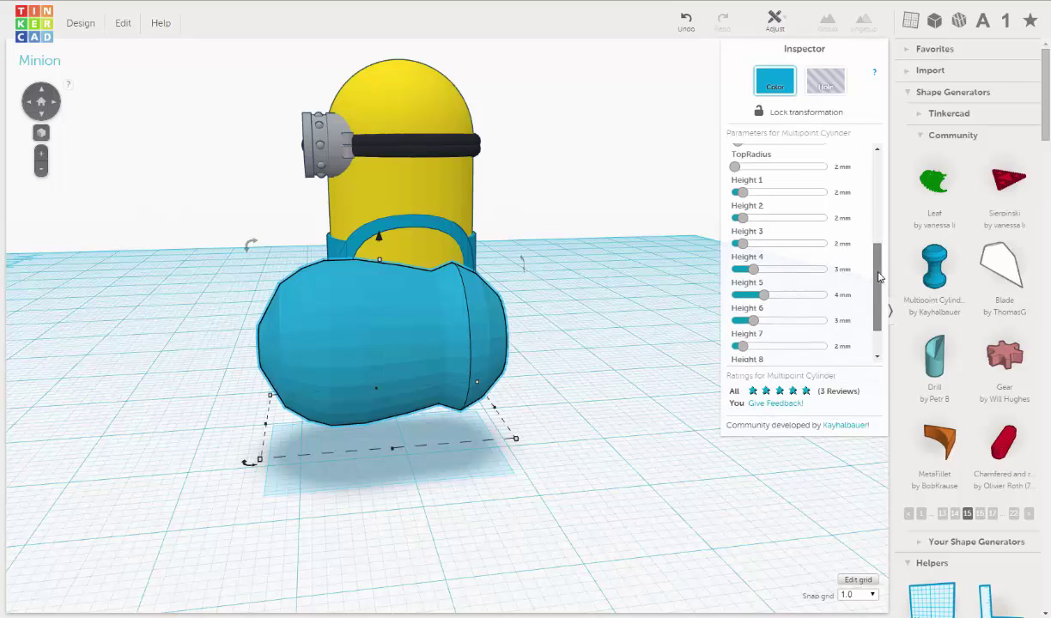
{"action": "left_click", "coordinate": [842, 218]}
{"action": "key", "text": "Return"}
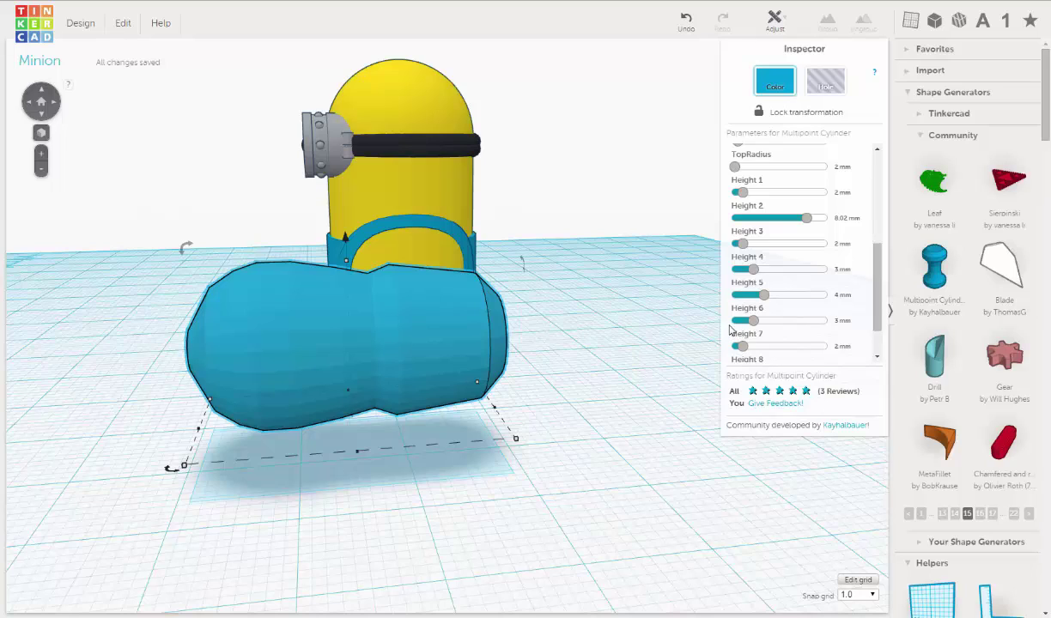
{"action": "left_click", "coordinate": [845, 271]}
{"action": "type", "text": ".4"}
{"action": "key", "text": "Return"}
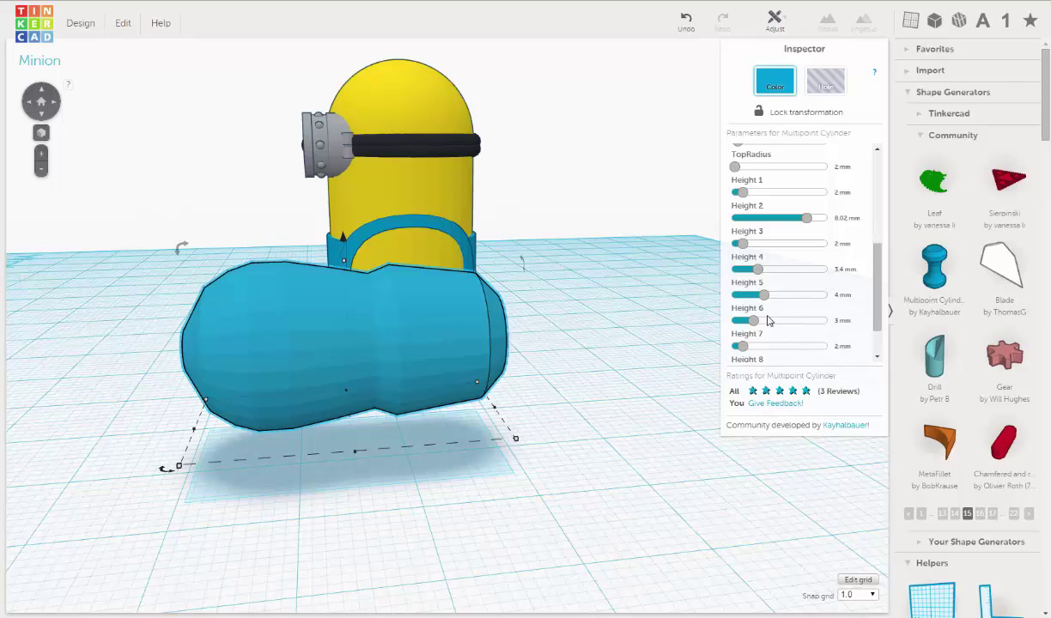
- Set the multipoint cylinder's Height 6 to 3.52 mm and Height 5 to 2.51 mm
{"action": "left_click", "coordinate": [842, 320]}
{"action": "key", "text": "Return"}
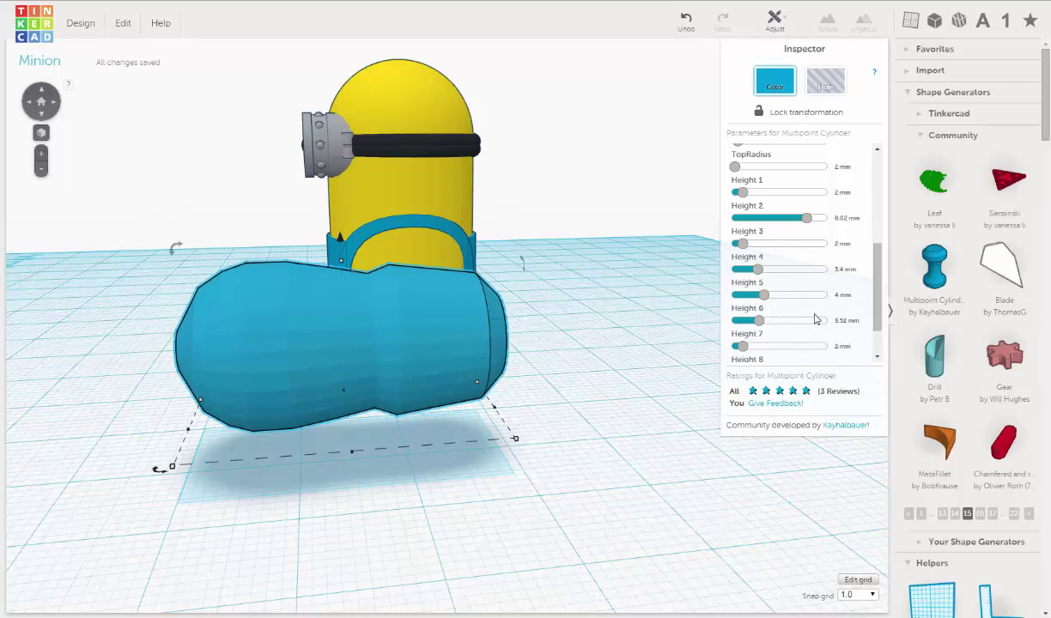
{"action": "left_click", "coordinate": [847, 295]}
{"action": "type", "text": "2.51"}
{"action": "key", "text": "Return"}
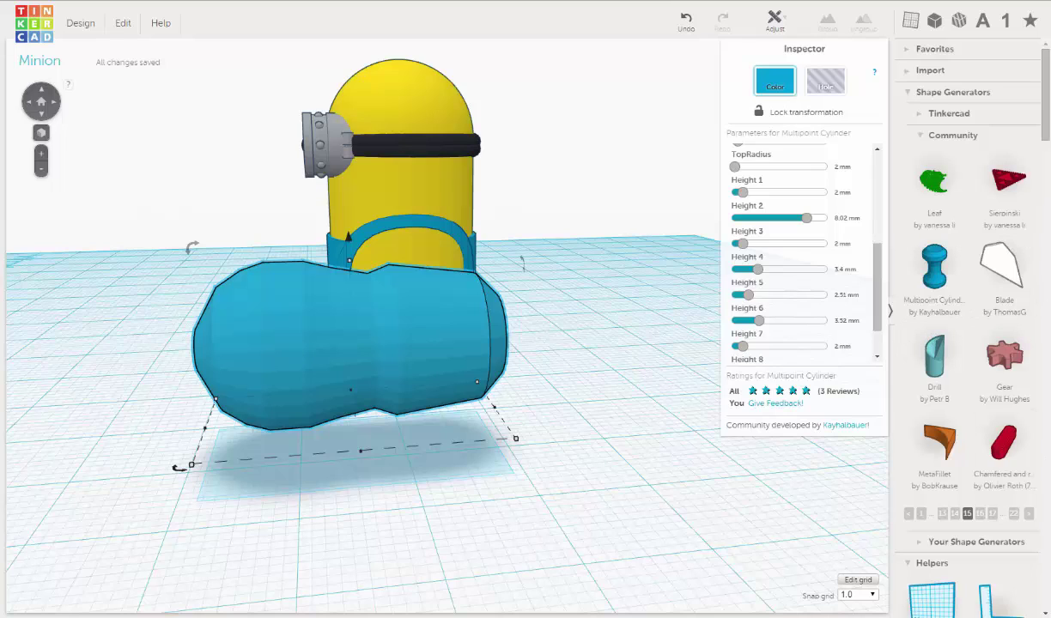
- Set the multipoint cylinder's Height 7 to 3.16 mm and Height 8 to 3.69 mm
{"action": "left_click", "coordinate": [841, 346]}
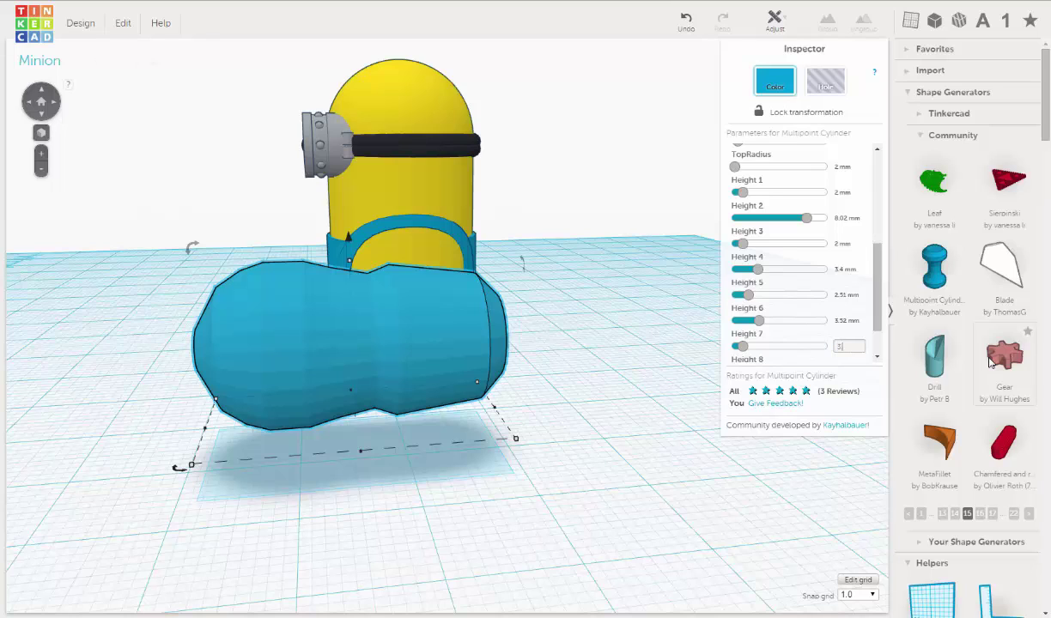
{"action": "key", "text": "Return"}
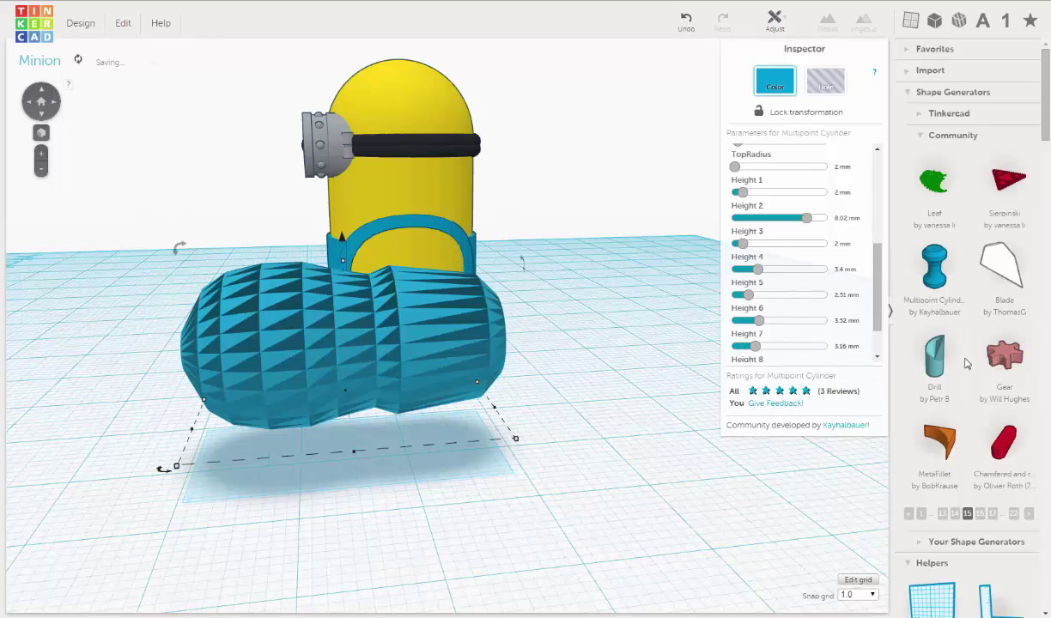
{"action": "scroll", "coordinate": [838, 316], "scroll_direction": "down", "scroll_amount": 2}
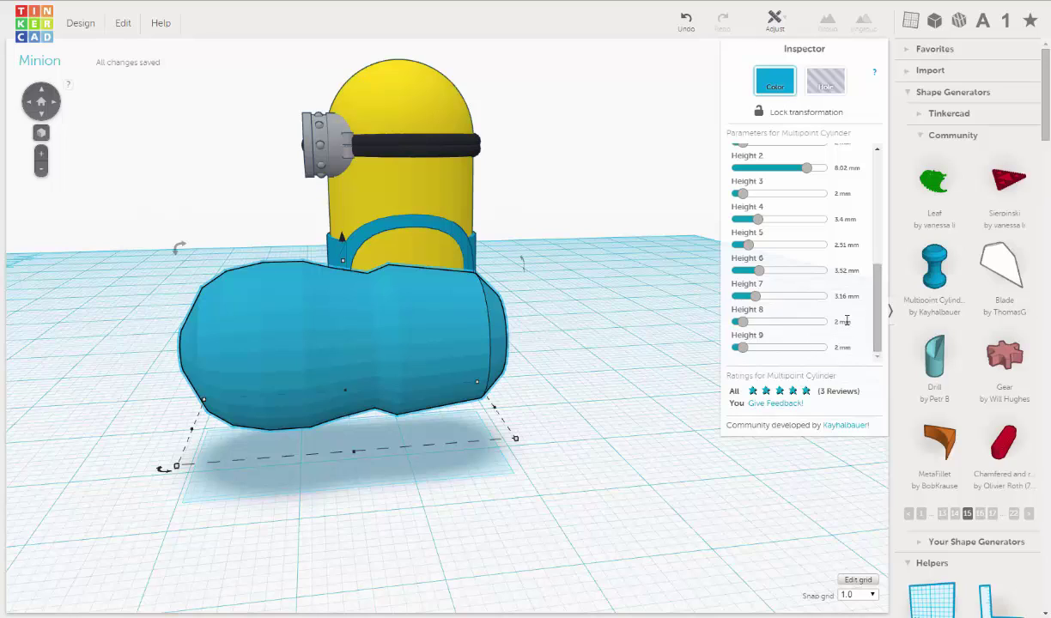
{"action": "left_click", "coordinate": [846, 321]}
{"action": "type", "text": "3.69"}
{"action": "key", "text": "Return"}
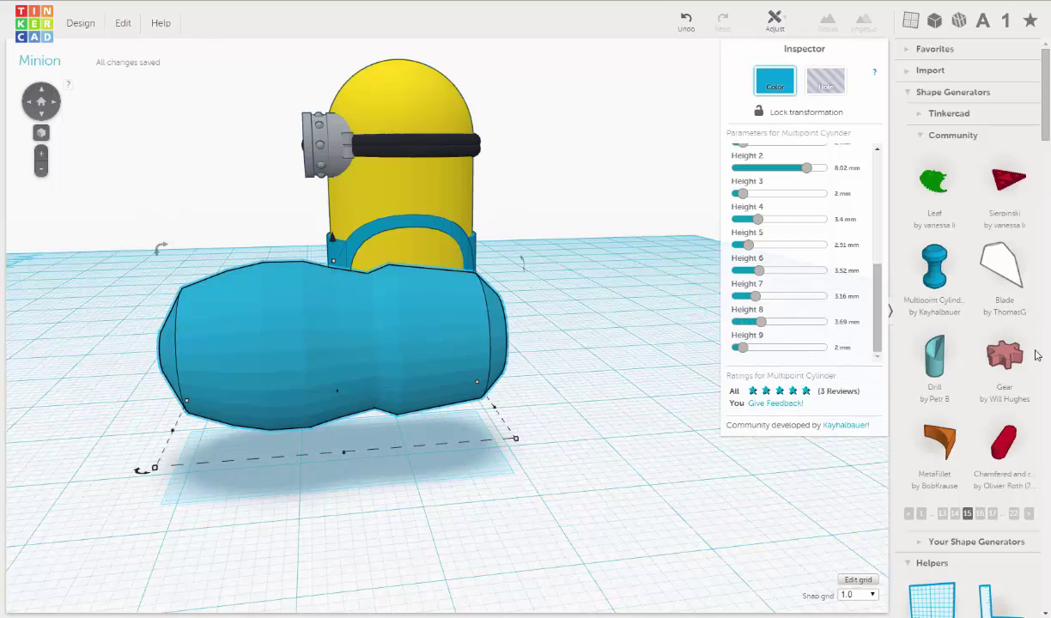
- Set the multipoint cylinder's Height 9 to 7.51 mm and look at the finished shape beside the minion
{"action": "left_click", "coordinate": [844, 347]}
{"action": "type", "text": "7.5"}
{"action": "key", "text": "Return"}
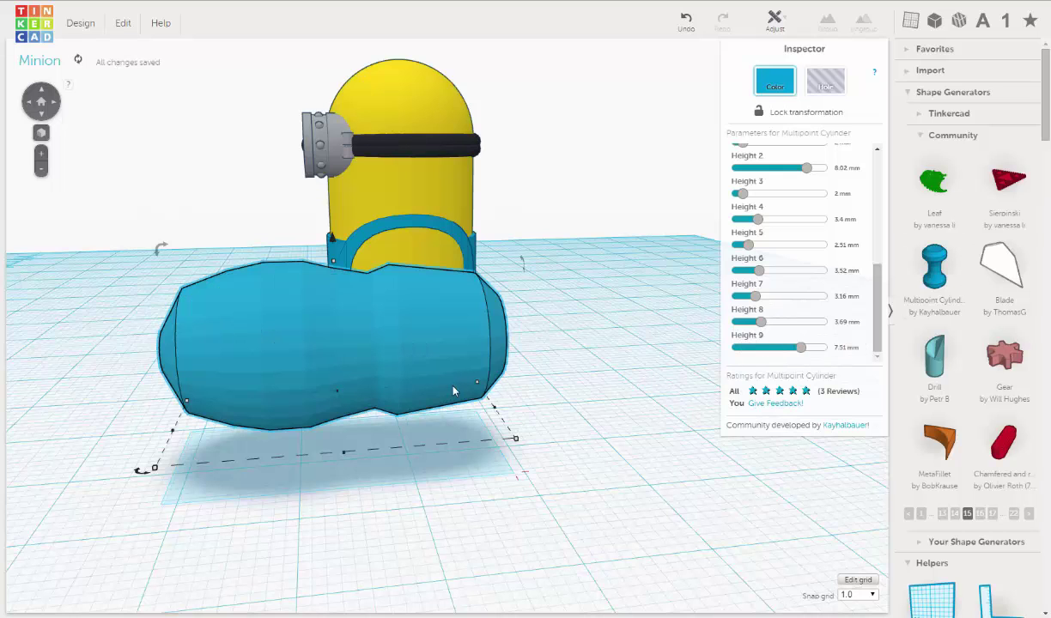
{"action": "right_click_drag", "start_coordinate": [452, 392], "coordinate": [614, 417]}
{"action": "scroll", "coordinate": [614, 417], "scroll_direction": "down", "scroll_amount": 3}
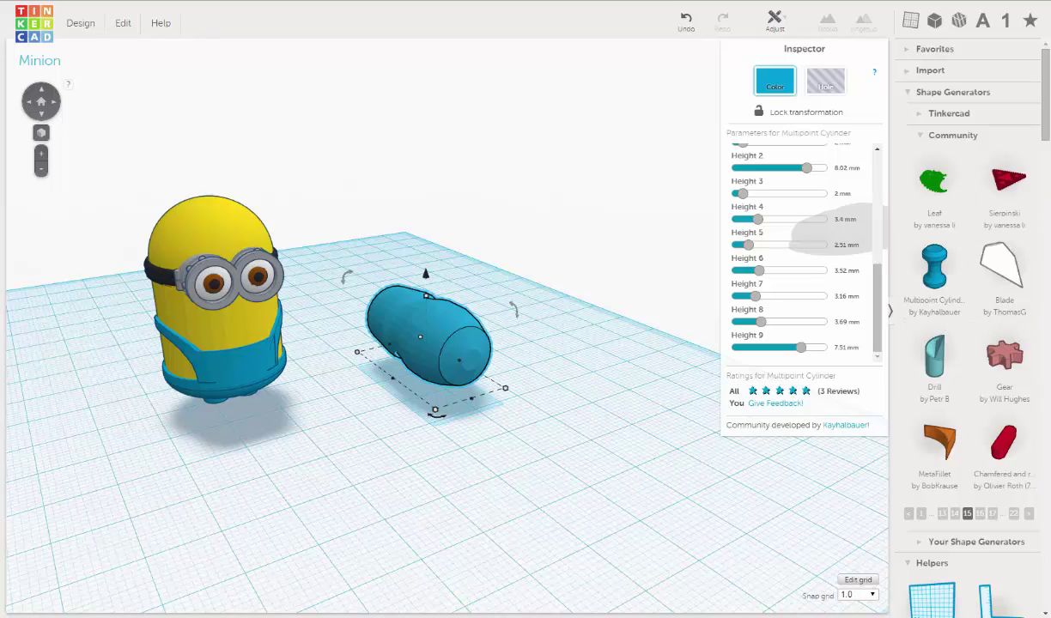
- Add a sphere in front of the multipoint cylinder's near end and scale it down uniformly to 18 mm
{"action": "left_click_drag", "start_coordinate": [1045, 84], "coordinate": [495, 446]}
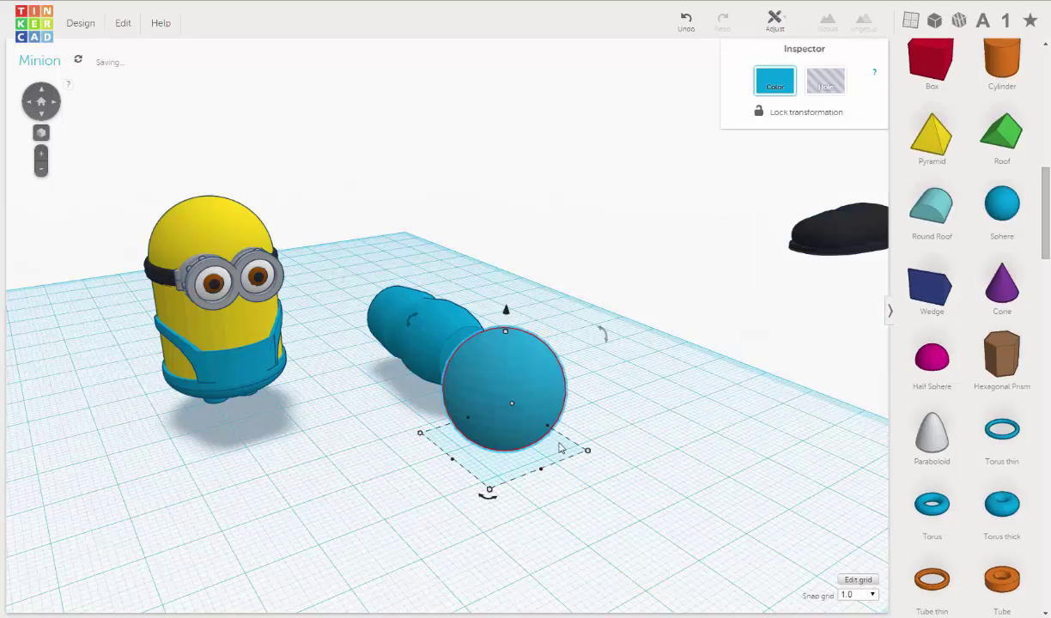
{"action": "right_click_drag", "start_coordinate": [558, 443], "coordinate": [518, 471]}
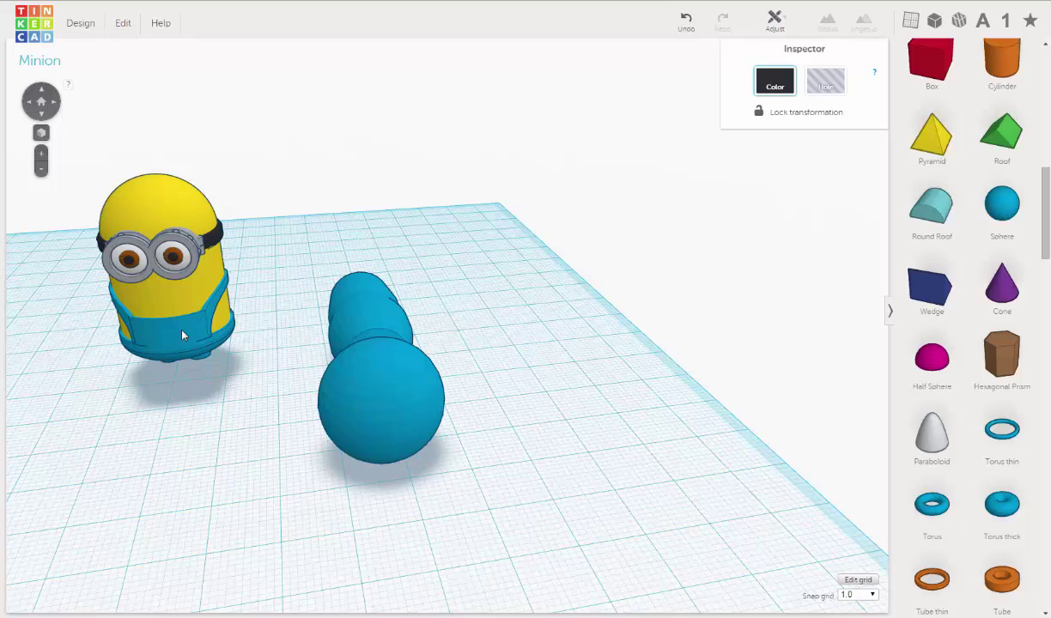
{"action": "left_click", "coordinate": [366, 421]}
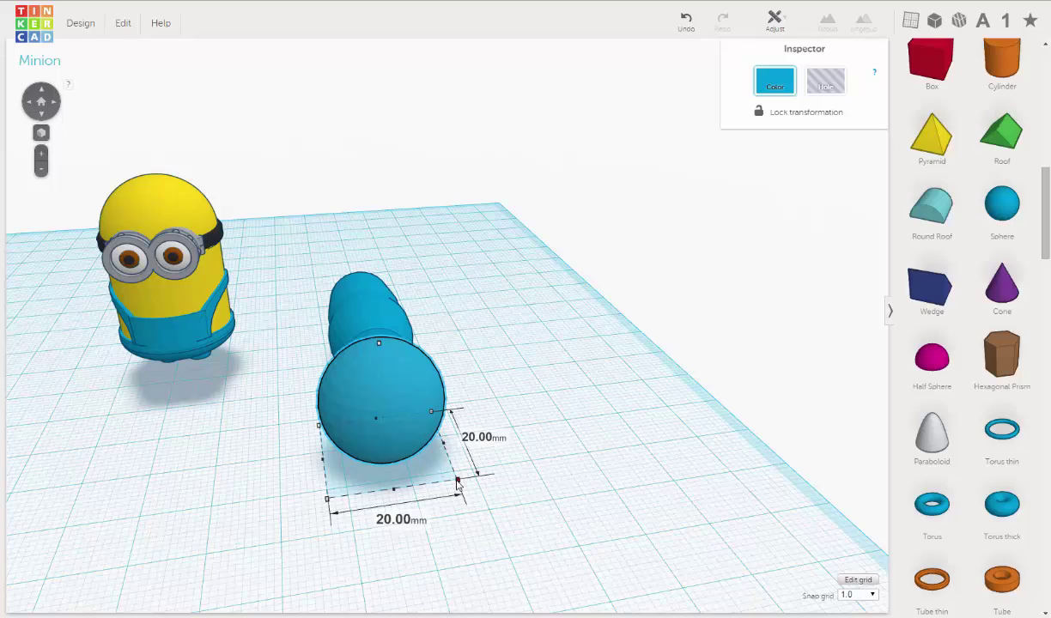
{"action": "left_click_drag", "start_coordinate": [456, 483], "coordinate": [419, 464]}
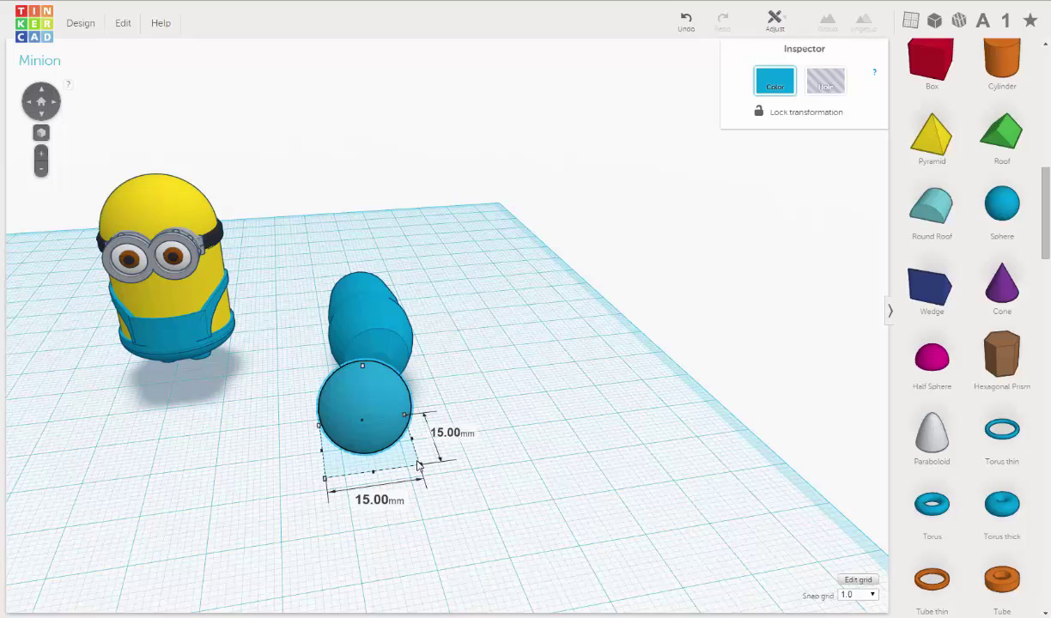
{"action": "left_click_drag", "start_coordinate": [419, 464], "coordinate": [425, 483]}
{"action": "right_click_drag", "start_coordinate": [481, 497], "coordinate": [273, 433]}
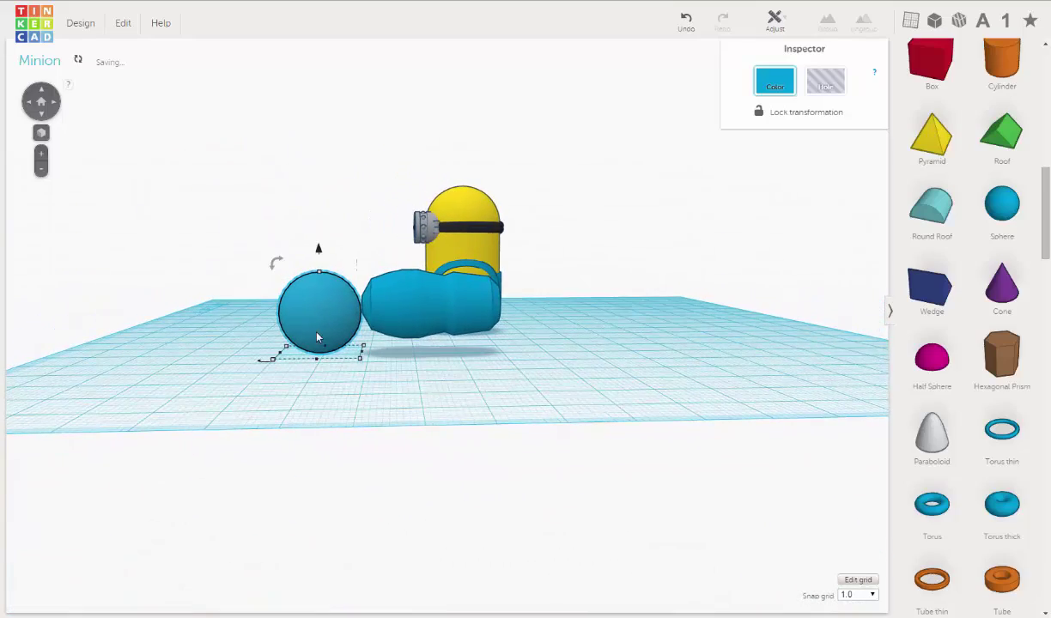
- Duplicate the sphere and move the copy along the multipoint cylinder to its opposite end
{"action": "left_click", "coordinate": [123, 24]}
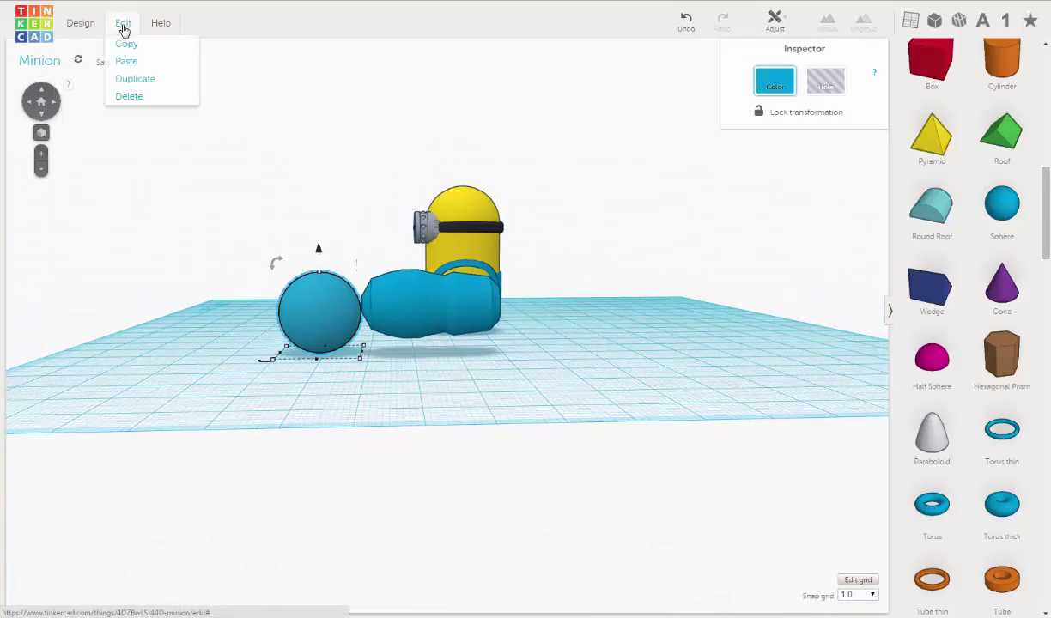
{"action": "left_click", "coordinate": [124, 79]}
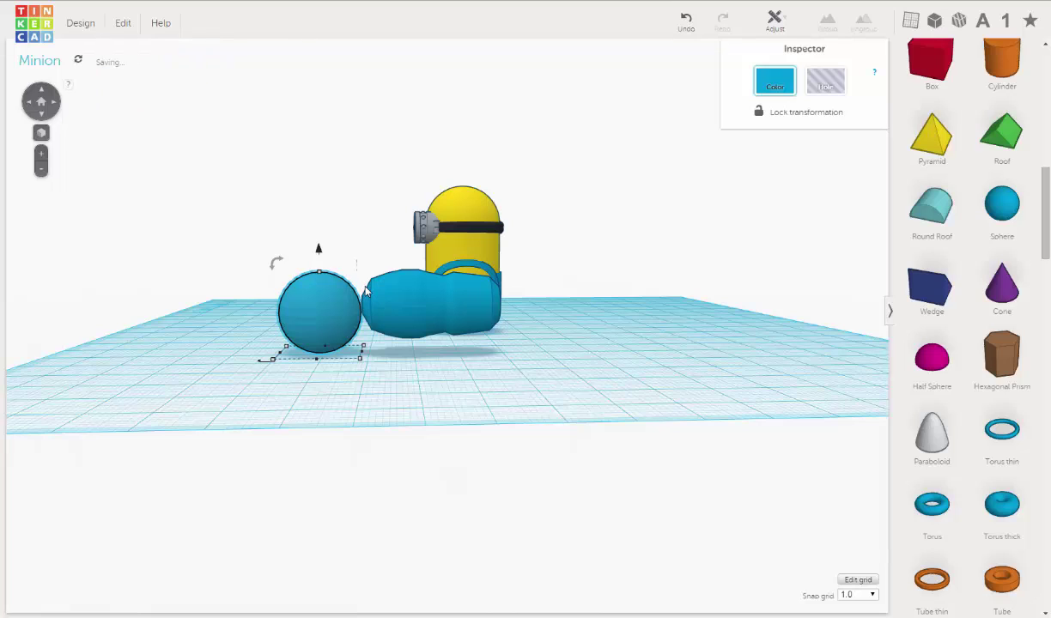
{"action": "key", "text": "Right"}
{"action": "key", "text": "Right"}
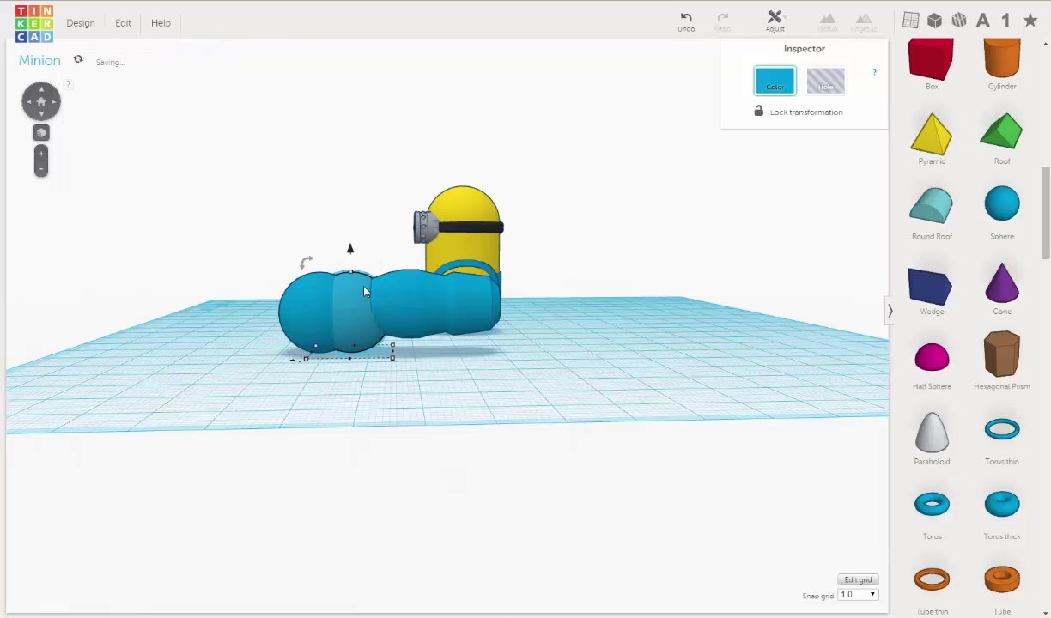
{"action": "key", "text": "Right"}
{"action": "key", "text": "Right"}
{"action": "key", "text": "Right"}
{"action": "key", "text": "Right"}
{"action": "key", "text": "Right"}
{"action": "key", "text": "Right"}
{"action": "key", "text": "Right"}
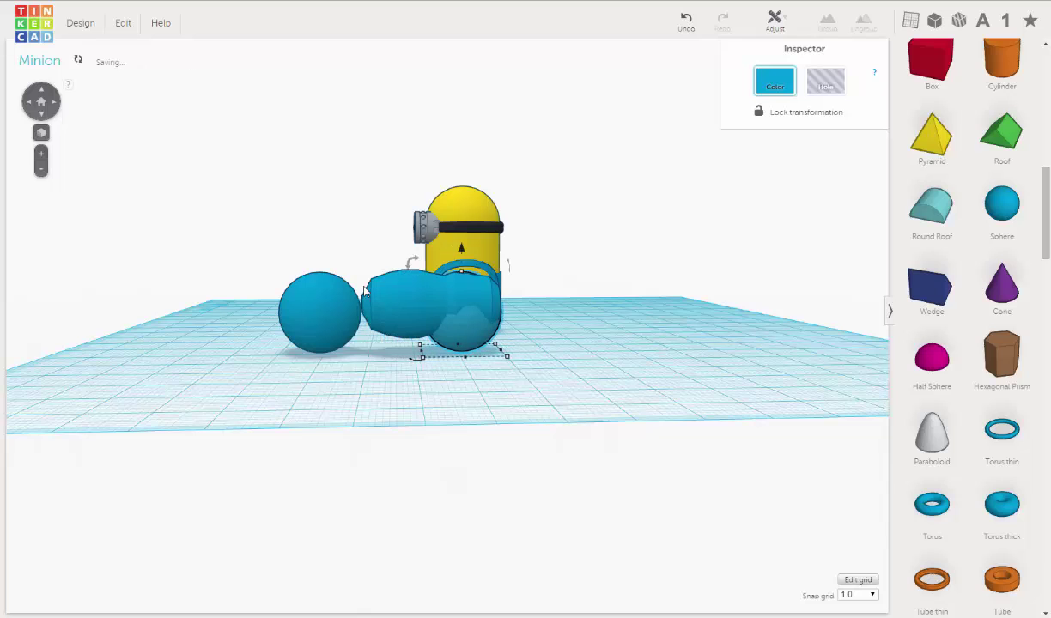
{"action": "key", "text": "Right"}
{"action": "key", "text": "Right"}
{"action": "key", "text": "Right"}
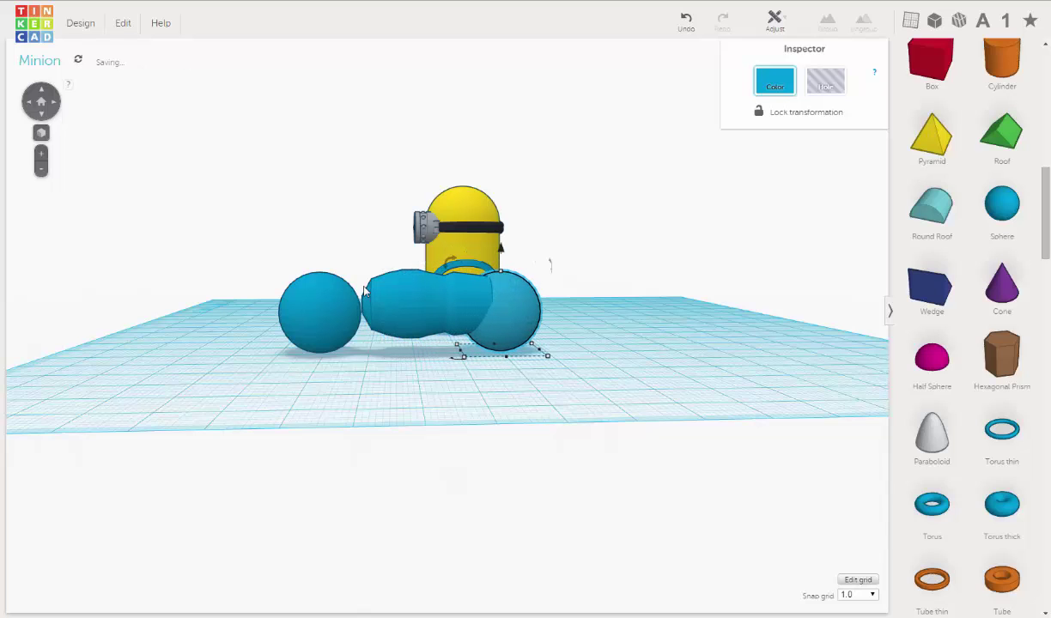
{"action": "key", "text": "Right"}
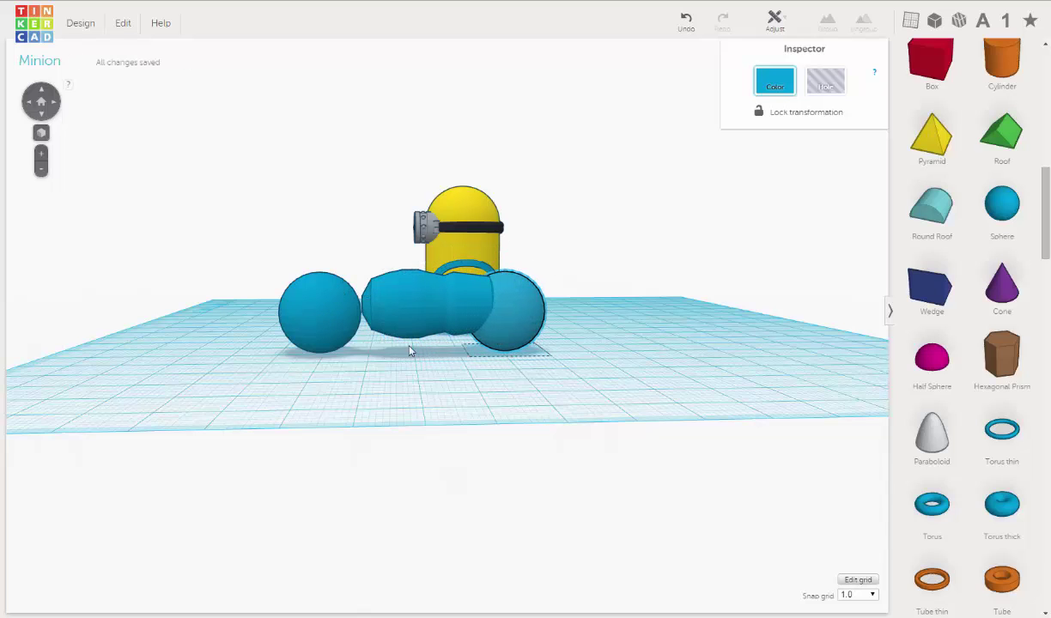
- Select the original sphere at the multipoint cylinder's near end and shrink it uniformly
{"action": "right_click_drag", "start_coordinate": [390, 330], "coordinate": [401, 434]}
{"action": "left_click", "coordinate": [324, 438]}
{"action": "right_click_drag", "start_coordinate": [327, 439], "coordinate": [198, 347]}
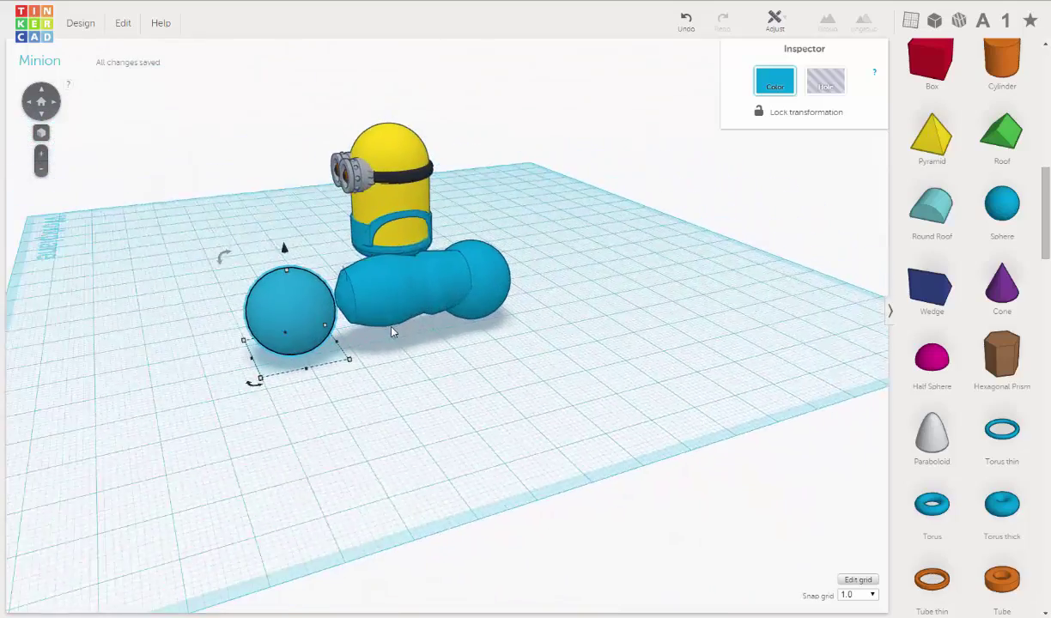
{"action": "scroll", "coordinate": [395, 333], "scroll_direction": "up", "scroll_amount": 5}
{"action": "middle_click_drag", "start_coordinate": [397, 333], "coordinate": [425, 336]}
{"action": "right_click_drag", "start_coordinate": [426, 336], "coordinate": [416, 305]}
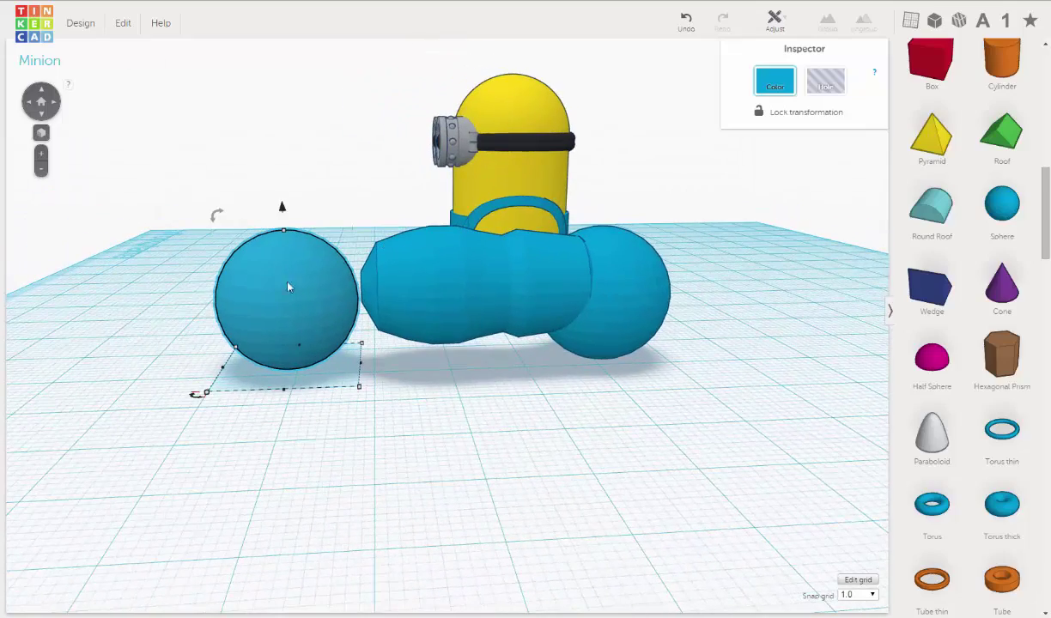
{"action": "right_click_drag", "start_coordinate": [378, 390], "coordinate": [422, 466]}
{"action": "scroll", "coordinate": [420, 466], "scroll_direction": "down", "scroll_amount": 2}
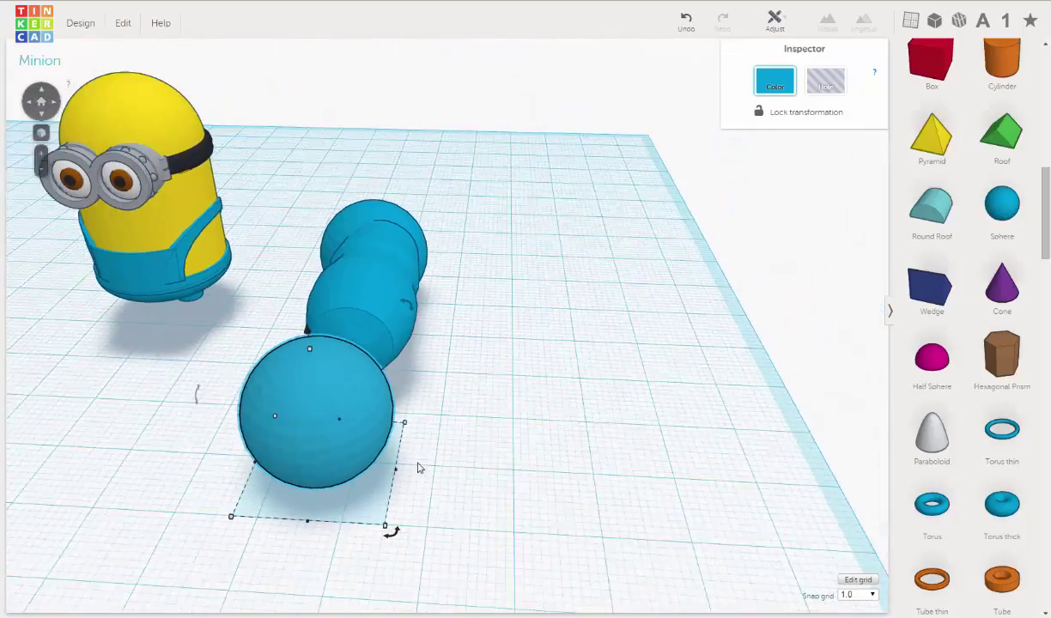
{"action": "left_click_drag", "start_coordinate": [391, 515], "coordinate": [349, 449]}
{"action": "right_click_drag", "start_coordinate": [433, 426], "coordinate": [380, 407]}
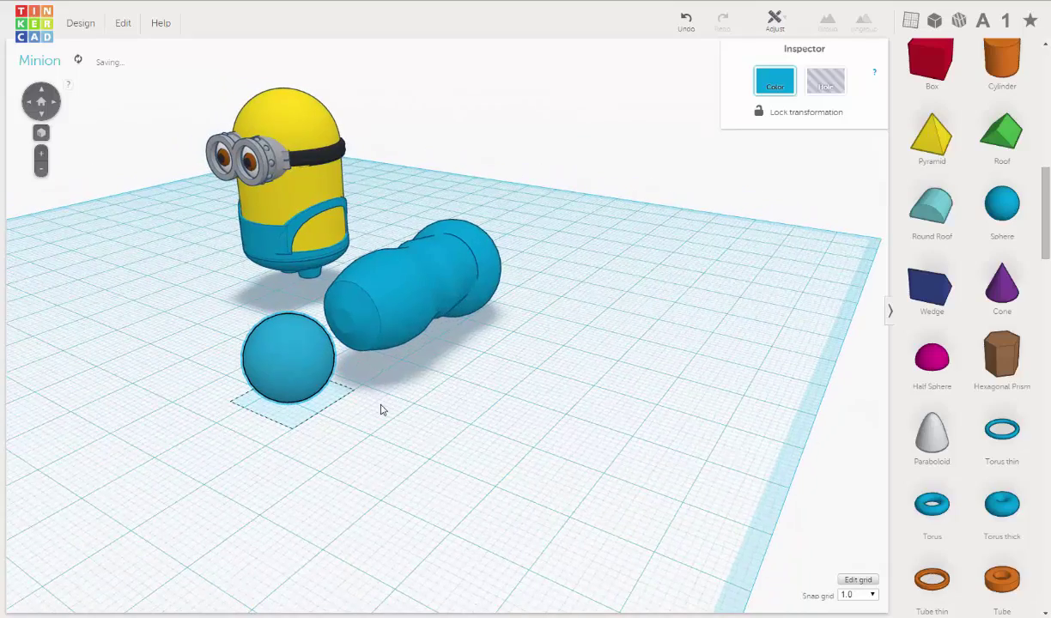
- Raise the shrunken sphere above the workplane to about the height of the multipoint cylinder
{"action": "right_click_drag", "start_coordinate": [332, 354], "coordinate": [341, 275]}
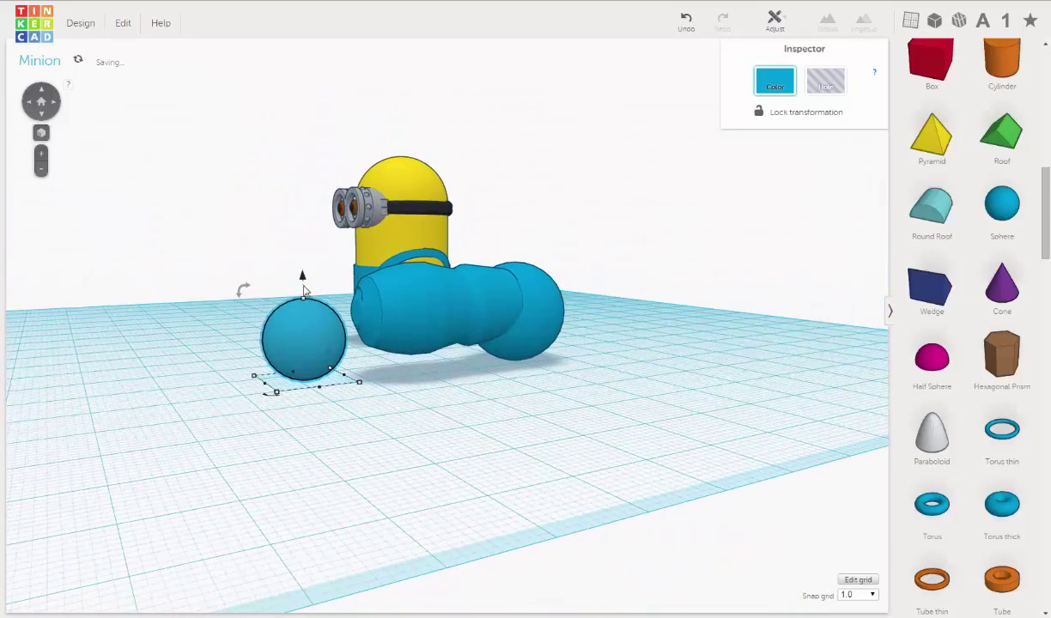
{"action": "left_click_drag", "start_coordinate": [303, 275], "coordinate": [303, 239]}
{"action": "right_click_drag", "start_coordinate": [302, 239], "coordinate": [368, 363]}
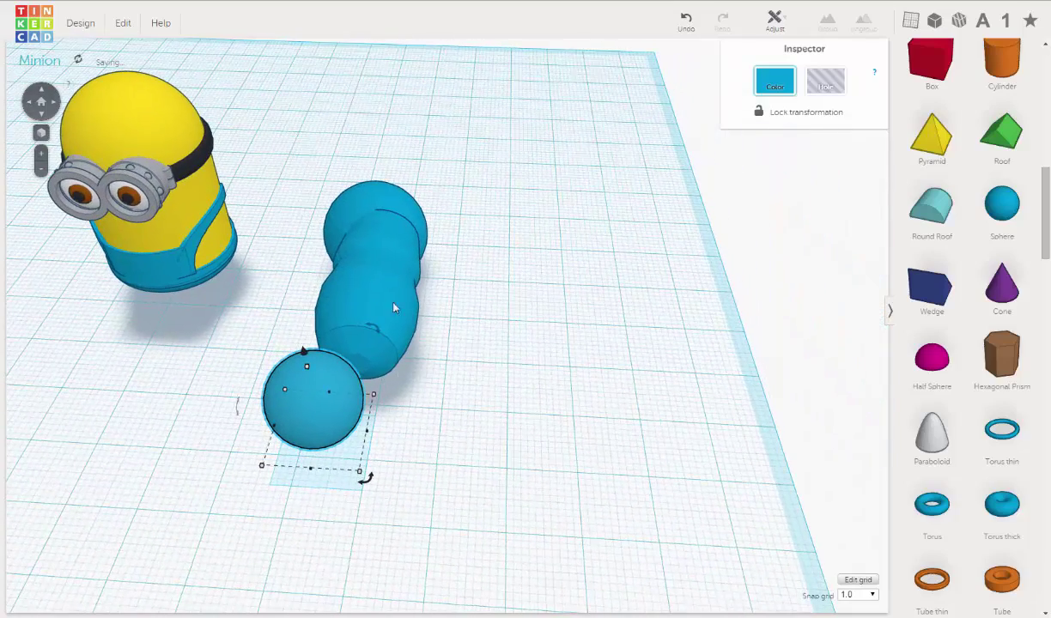
- Shrink the duplicate sphere at the multipoint cylinder's far end uniformly to roughly match the original sphere
{"action": "mouse_move", "coordinate": [359, 472]}
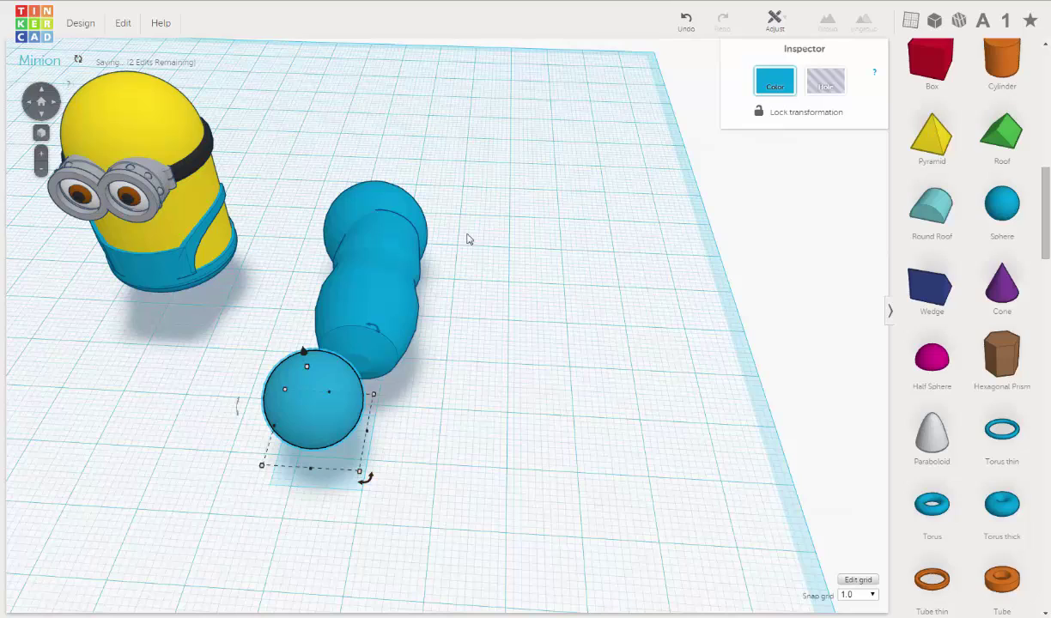
{"action": "left_click", "coordinate": [415, 213]}
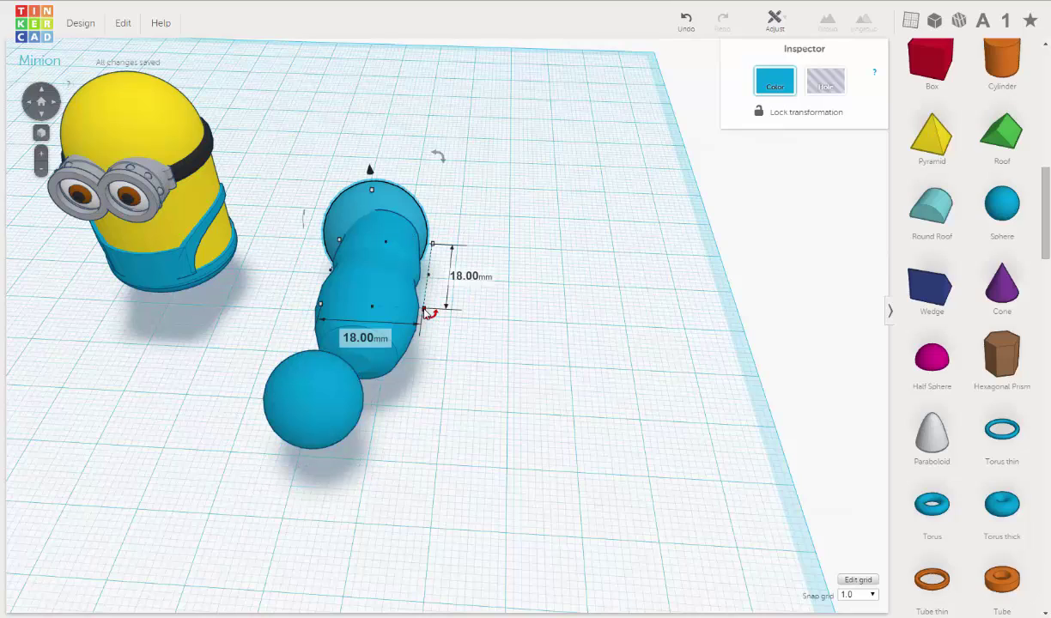
{"action": "left_click_drag", "start_coordinate": [423, 308], "coordinate": [403, 274]}
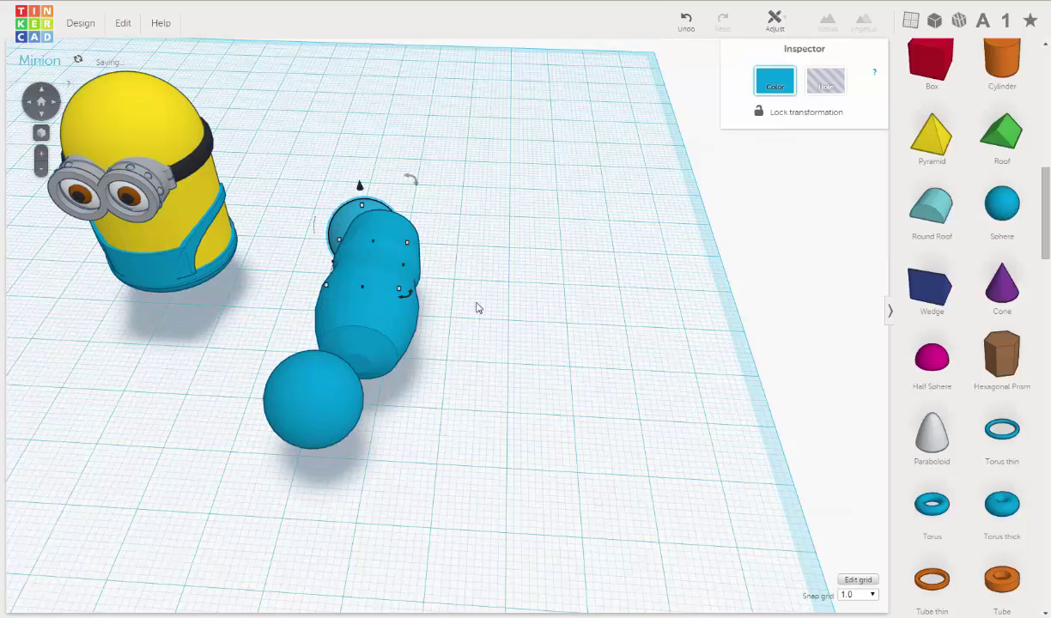
{"action": "right_click_drag", "start_coordinate": [670, 347], "coordinate": [343, 129]}
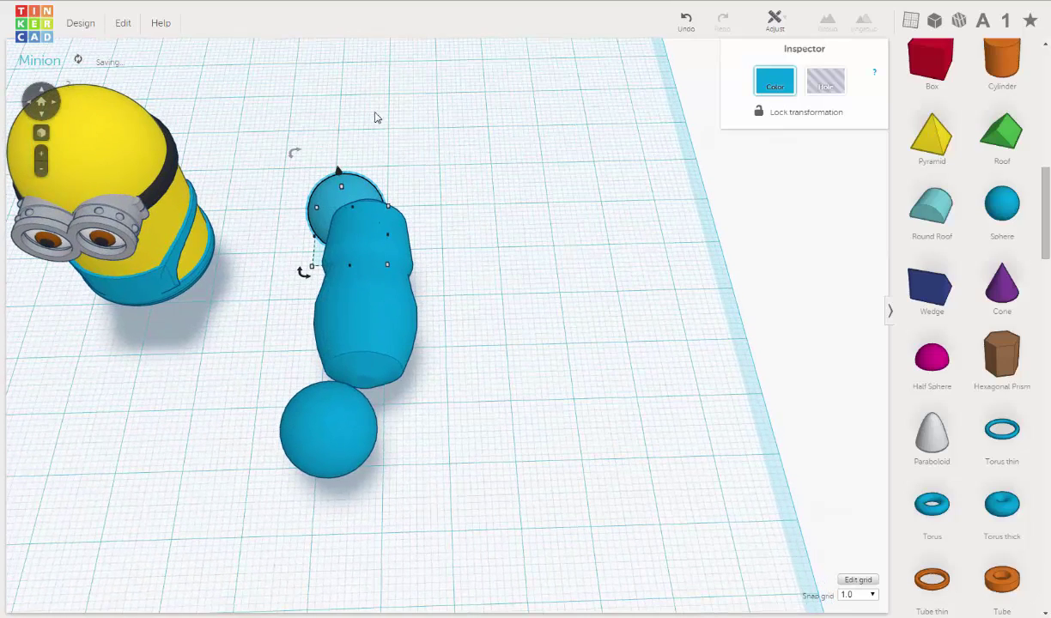
- Select the multipoint cylinder with both end spheres and align their centers across the width and in height
{"action": "left_click", "coordinate": [421, 138]}
{"action": "left_click_drag", "start_coordinate": [453, 148], "coordinate": [300, 507]}
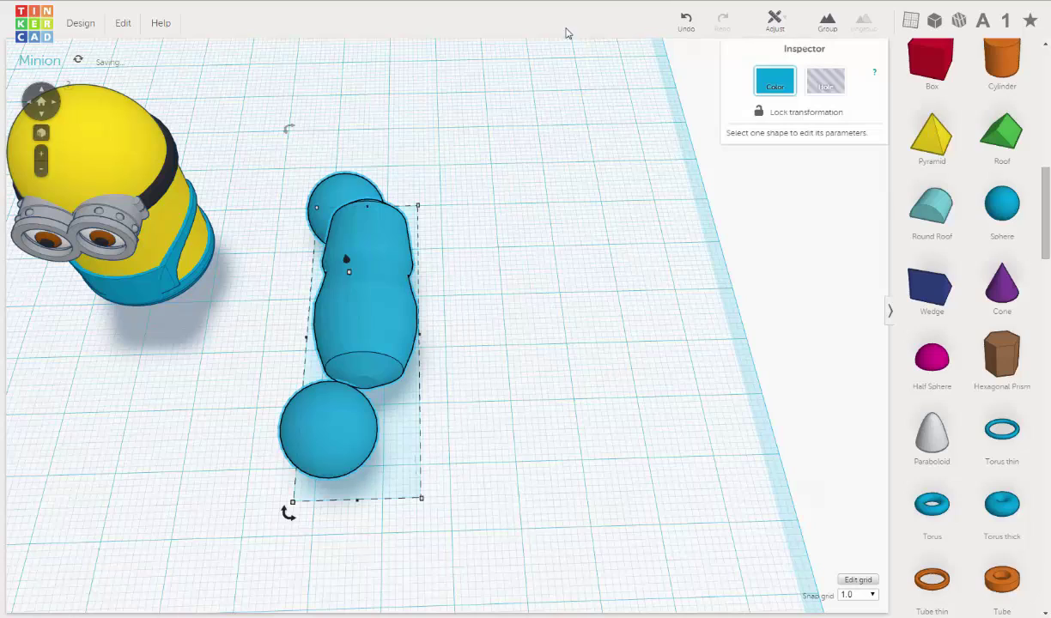
{"action": "left_click", "coordinate": [775, 22]}
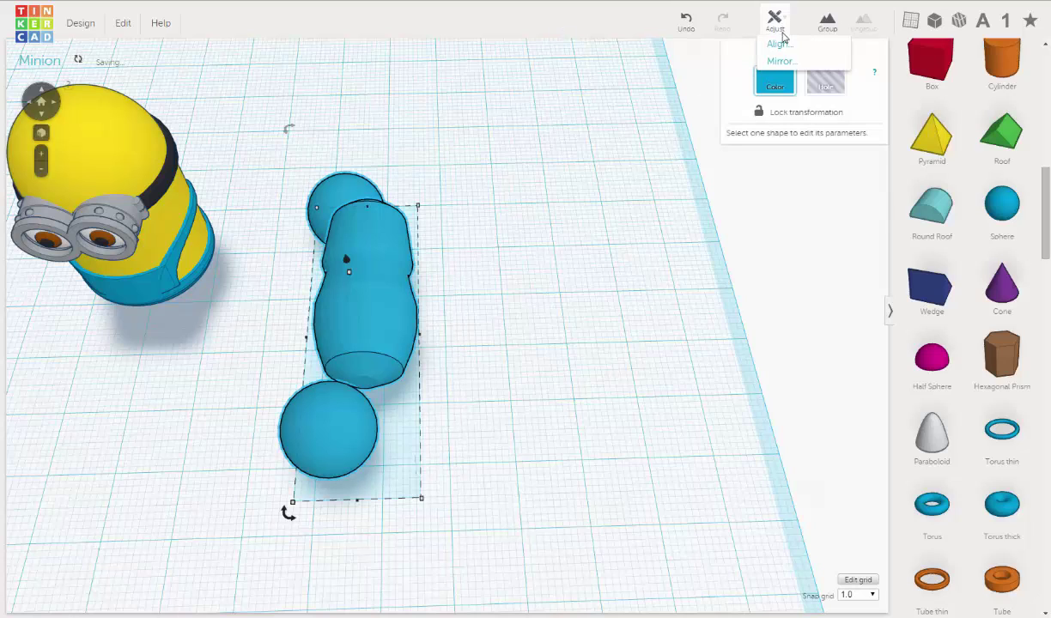
{"action": "left_click", "coordinate": [780, 46]}
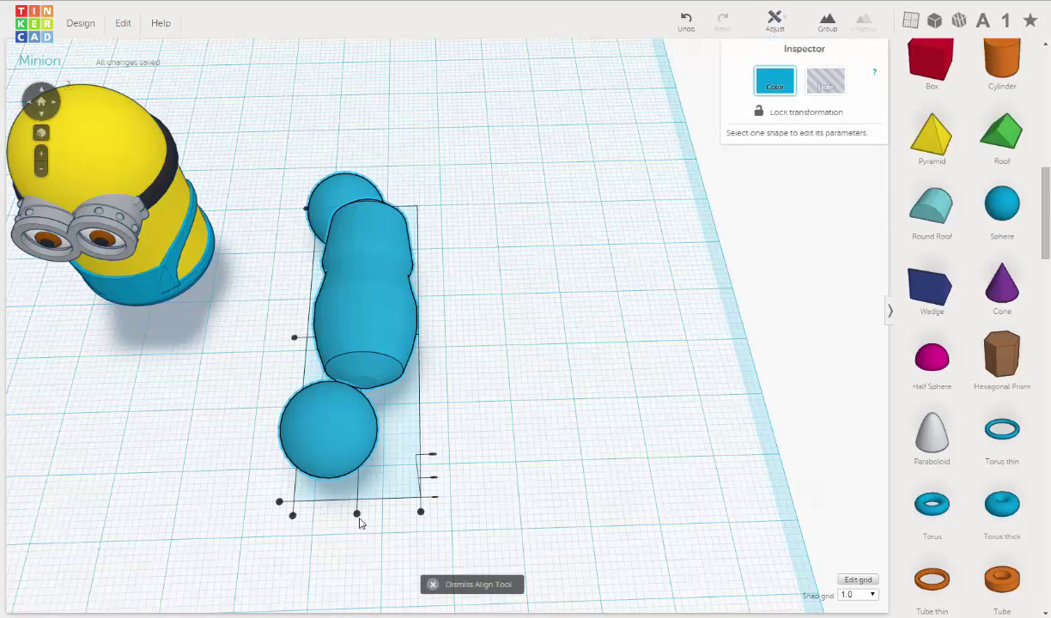
{"action": "left_click", "coordinate": [357, 514]}
{"action": "right_click_drag", "start_coordinate": [394, 492], "coordinate": [439, 380]}
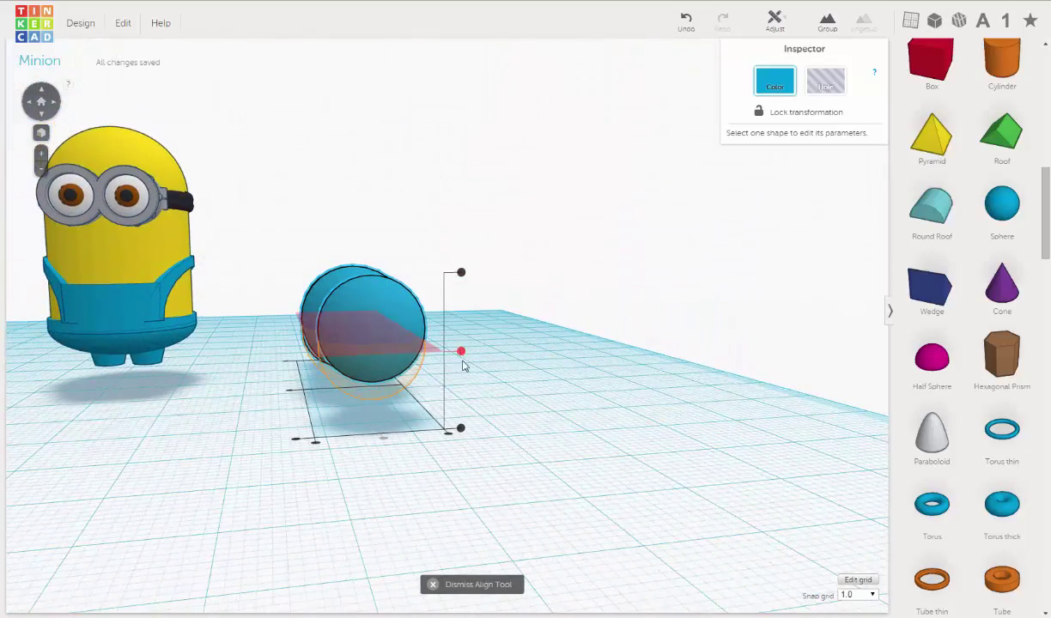
{"action": "left_click", "coordinate": [461, 353]}
{"action": "right_click_drag", "start_coordinate": [483, 413], "coordinate": [234, 433]}
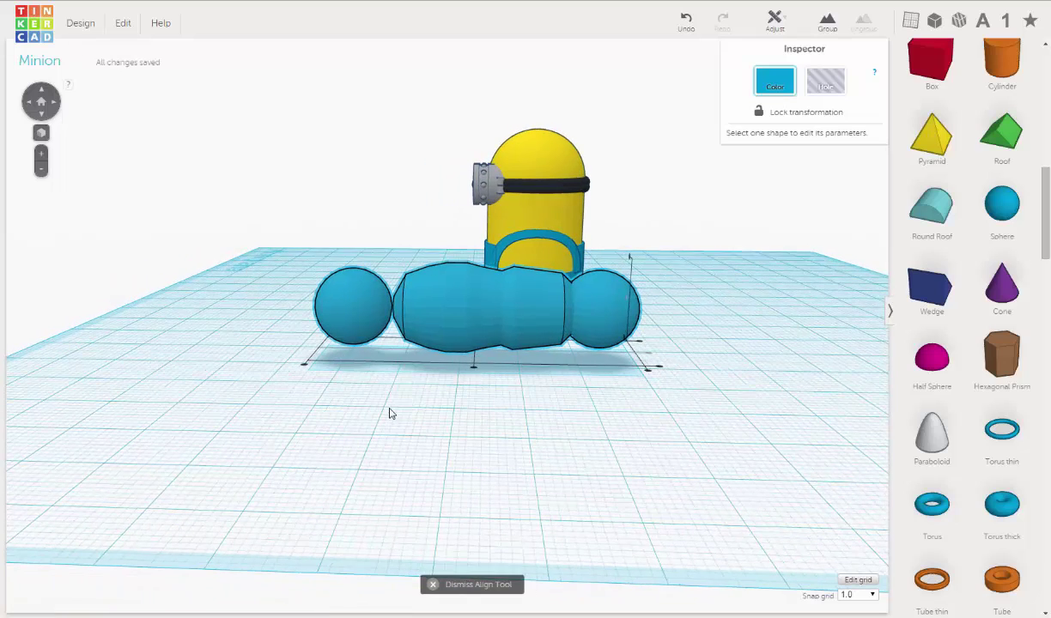
{"action": "left_click", "coordinate": [389, 413]}
- Move the front sphere lengthwise into the multipoint cylinder so that it forms a rounded front end
{"action": "left_click", "coordinate": [363, 312]}
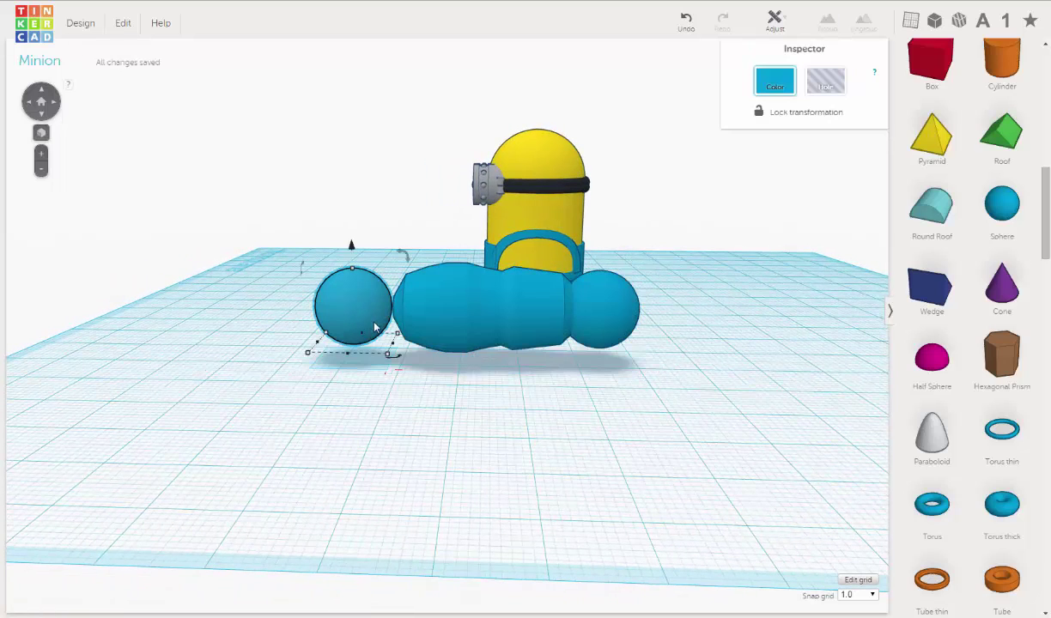
{"action": "key", "text": "Right"}
{"action": "key", "text": "Right"}
{"action": "key", "text": "Right"}
{"action": "key", "text": "Right"}
{"action": "key", "text": "Right"}
{"action": "key", "text": "Right"}
{"action": "key", "text": "Right"}
{"action": "key", "text": "Right"}
{"action": "key", "text": "Right"}
{"action": "key", "text": "Right"}
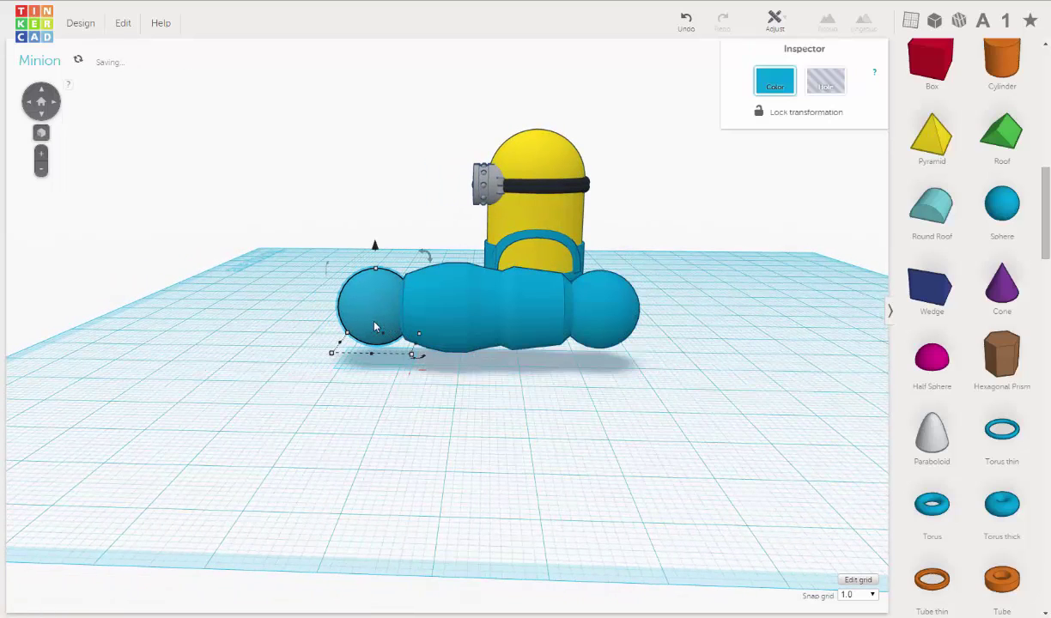
{"action": "key", "text": "Right"}
{"action": "key", "text": "Right"}
{"action": "key", "text": "Right"}
{"action": "key", "text": "Right"}
{"action": "key", "text": "Right"}
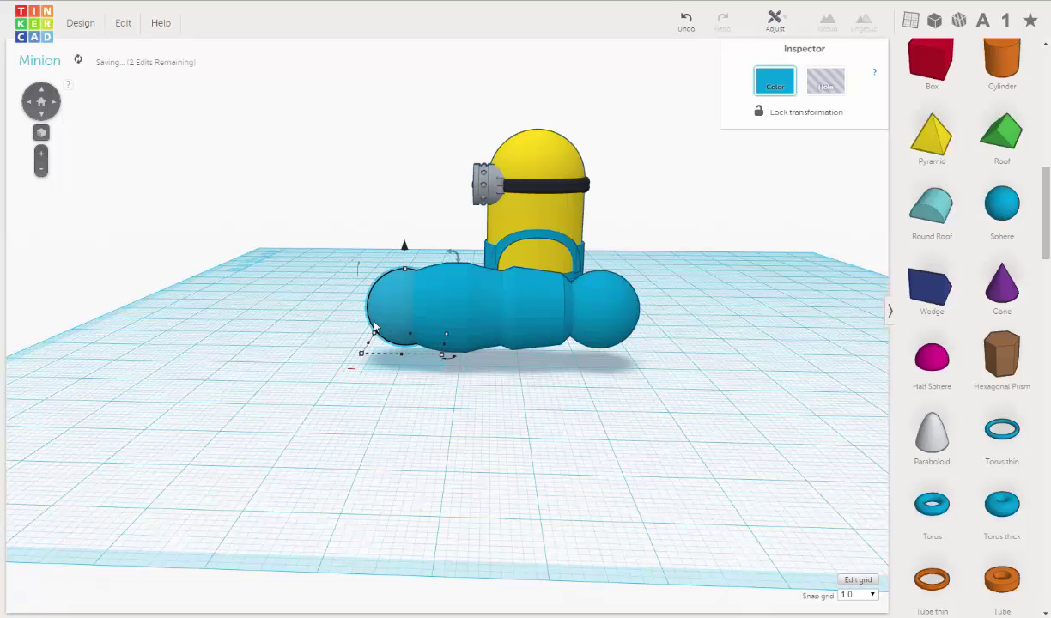
- Move the rear sphere lengthwise into the multipoint cylinder so that it forms a rounded rear end
{"action": "left_click", "coordinate": [621, 304]}
{"action": "key", "text": "Left"}
{"action": "key", "text": "Left"}
{"action": "key", "text": "Left"}
{"action": "key", "text": "Left"}
{"action": "key", "text": "Left"}
{"action": "key", "text": "Left"}
{"action": "key", "text": "Left"}
{"action": "key", "text": "Left"}
{"action": "key", "text": "Left"}
{"action": "key", "text": "Left"}
{"action": "key", "text": "Left"}
{"action": "key", "text": "Left"}
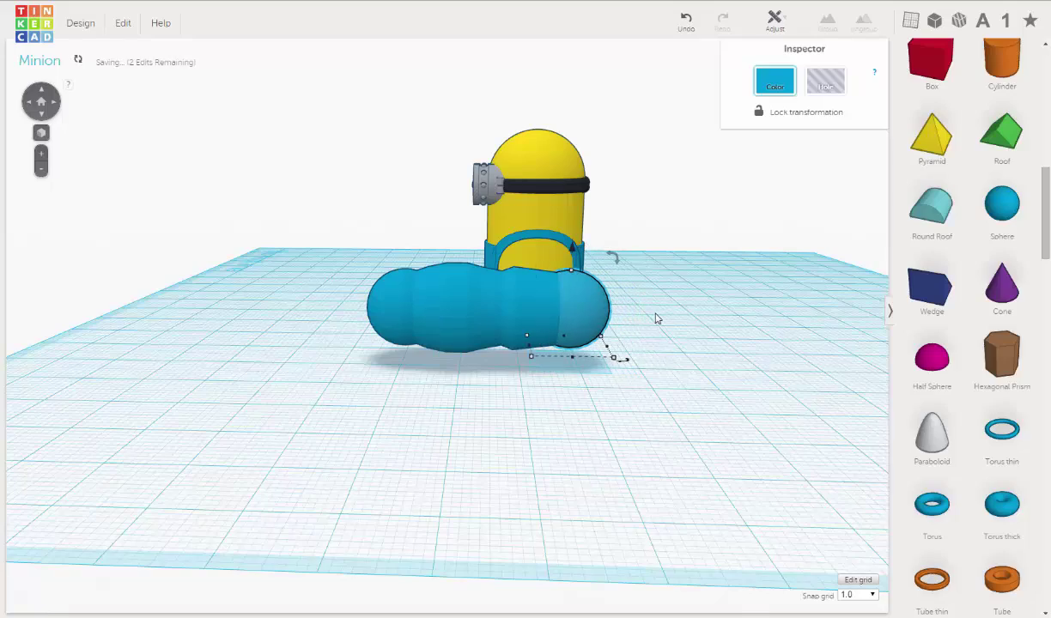
- Try to shrink both end spheres together as one selection
{"action": "right_click_drag", "start_coordinate": [342, 332], "coordinate": [724, 339]}
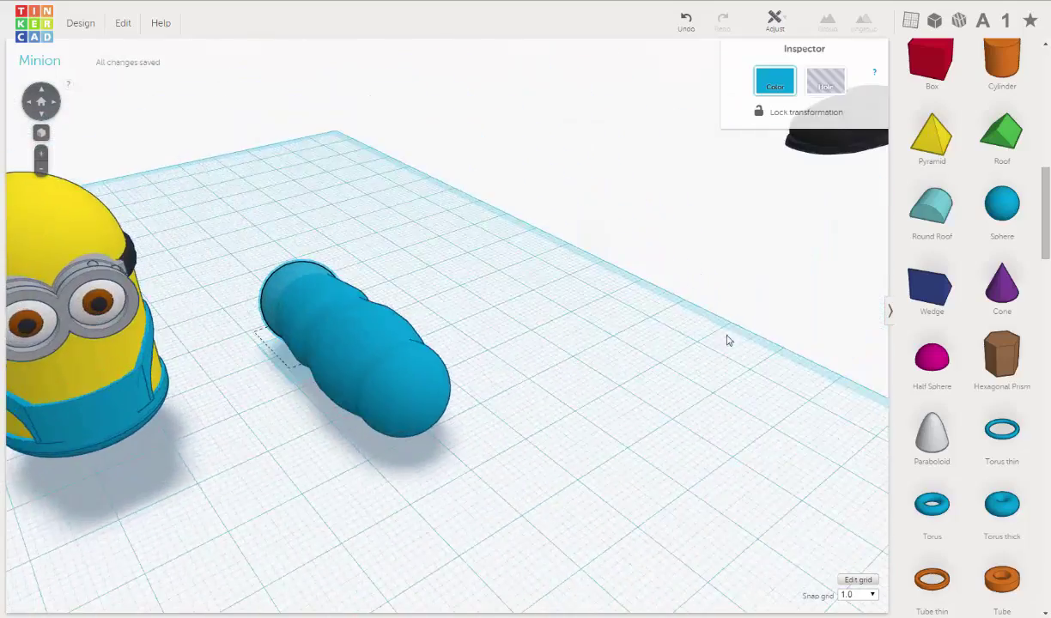
{"action": "scroll", "coordinate": [494, 387], "scroll_direction": "up", "scroll_amount": 5}
{"action": "scroll", "coordinate": [451, 398], "scroll_direction": "down", "scroll_amount": 5}
{"action": "right_click_drag", "start_coordinate": [451, 398], "coordinate": [342, 420]}
{"action": "left_click", "coordinate": [333, 396]}
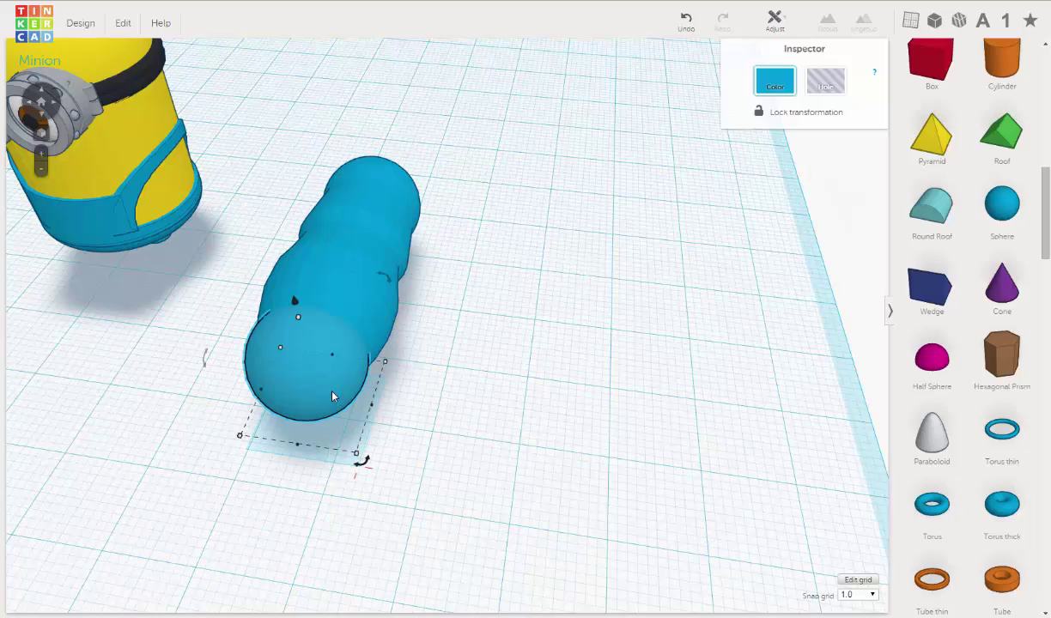
{"action": "left_click", "coordinate": [386, 168], "text": "shift"}
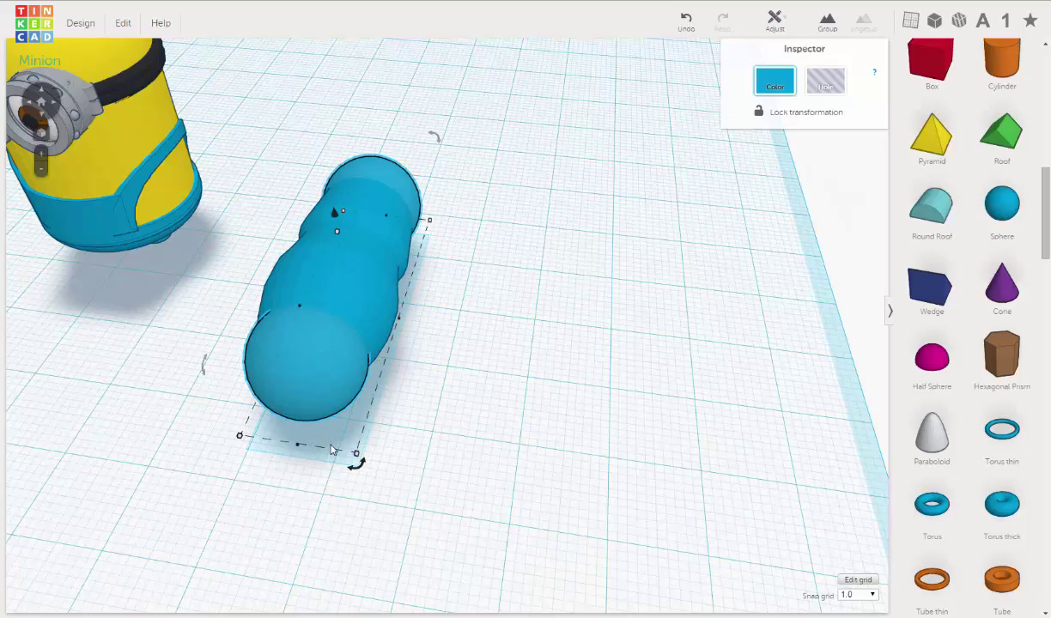
{"action": "mouse_move", "coordinate": [356, 453]}
{"action": "left_mouse_down"}
{"action": "mouse_move", "coordinate": [358, 463]}
{"action": "mouse_move", "coordinate": [352, 452]}
{"action": "left_mouse_up"}
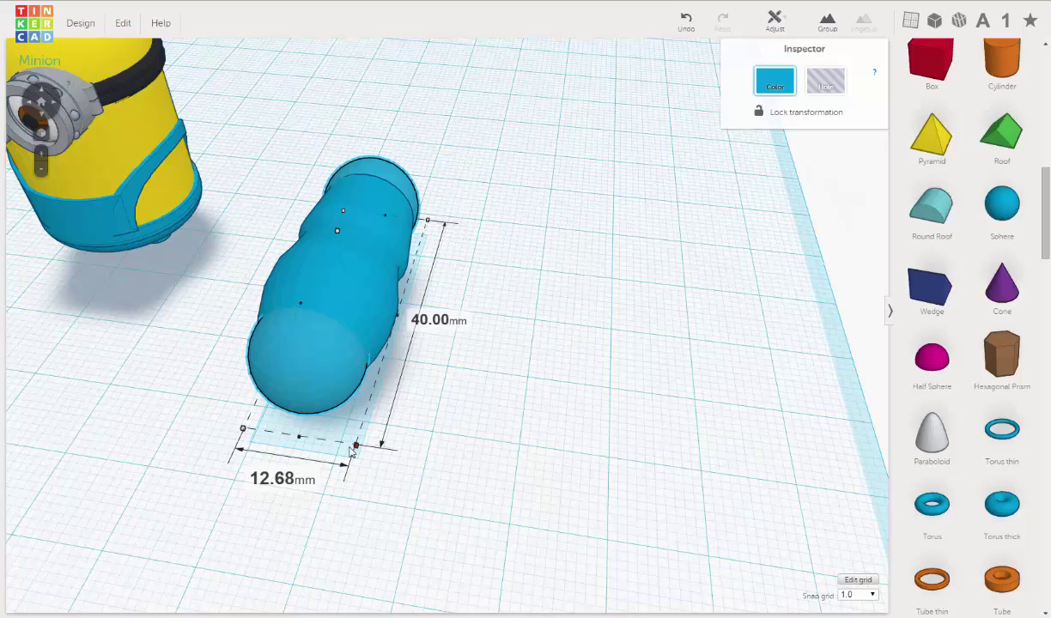
{"action": "left_click_drag", "start_coordinate": [341, 444], "coordinate": [329, 429]}
{"action": "left_click", "coordinate": [686, 21]}
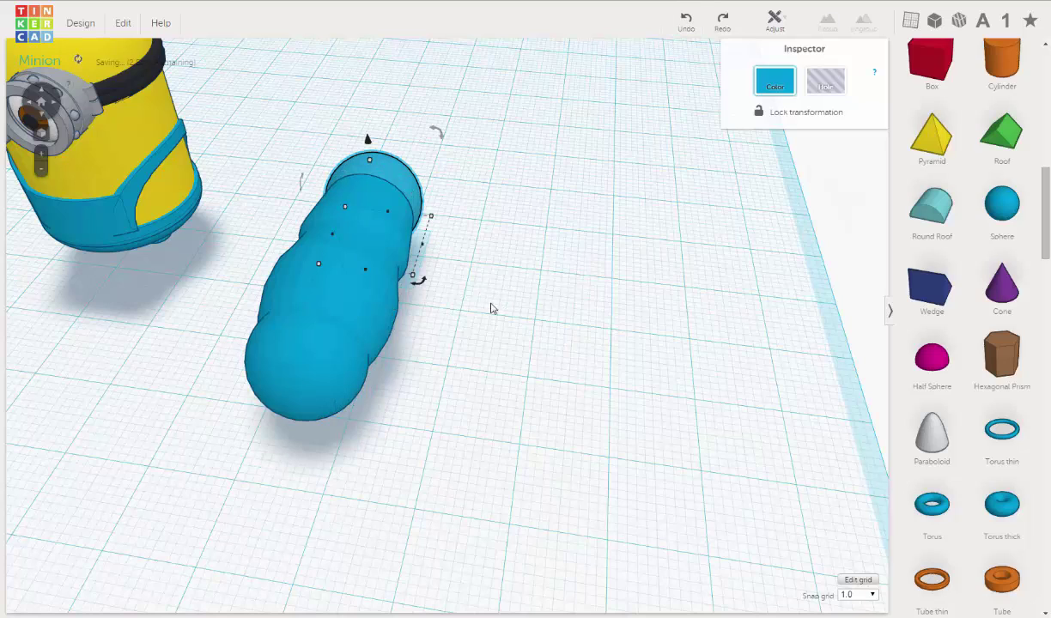
- Shrink the front and rear spheres individually to fit the cylinder ends, making the rear one about 11 mm across
{"action": "left_click", "coordinate": [332, 418]}
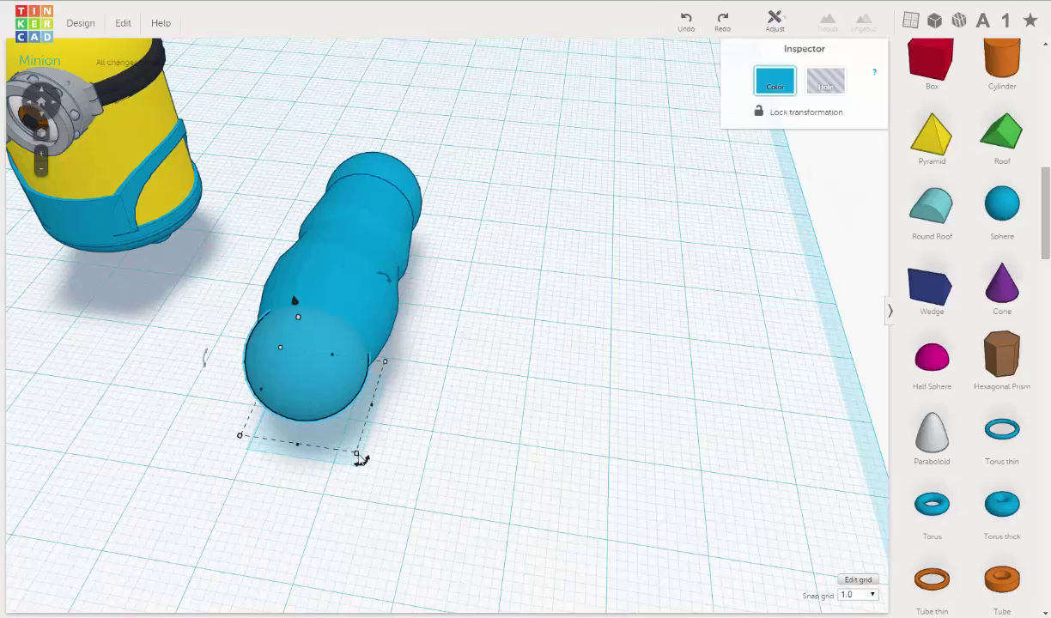
{"action": "left_click_drag", "start_coordinate": [358, 457], "coordinate": [335, 436]}
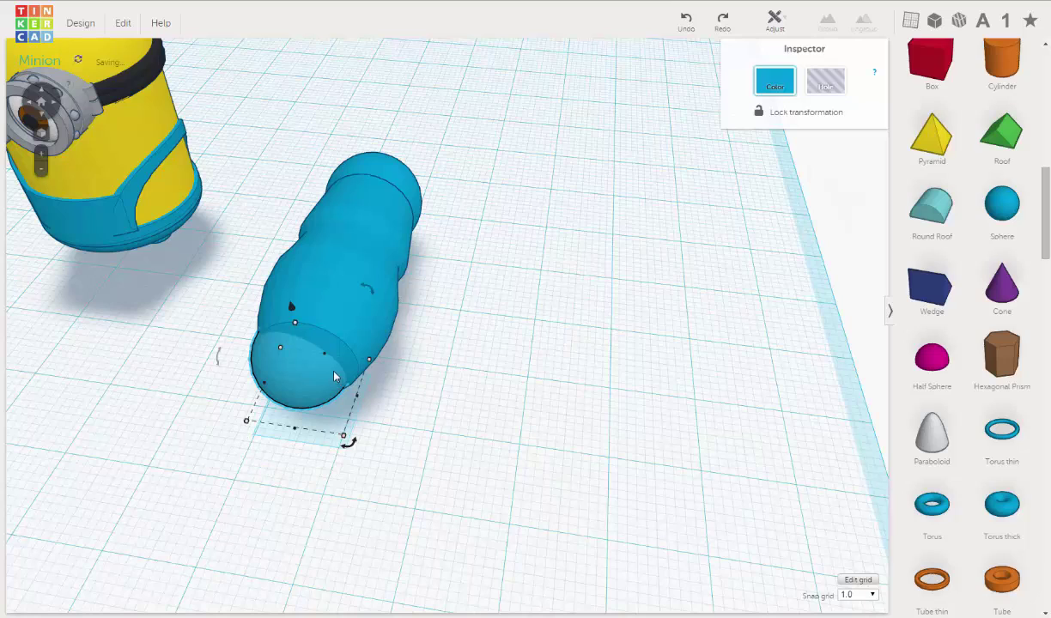
{"action": "left_click", "coordinate": [405, 181]}
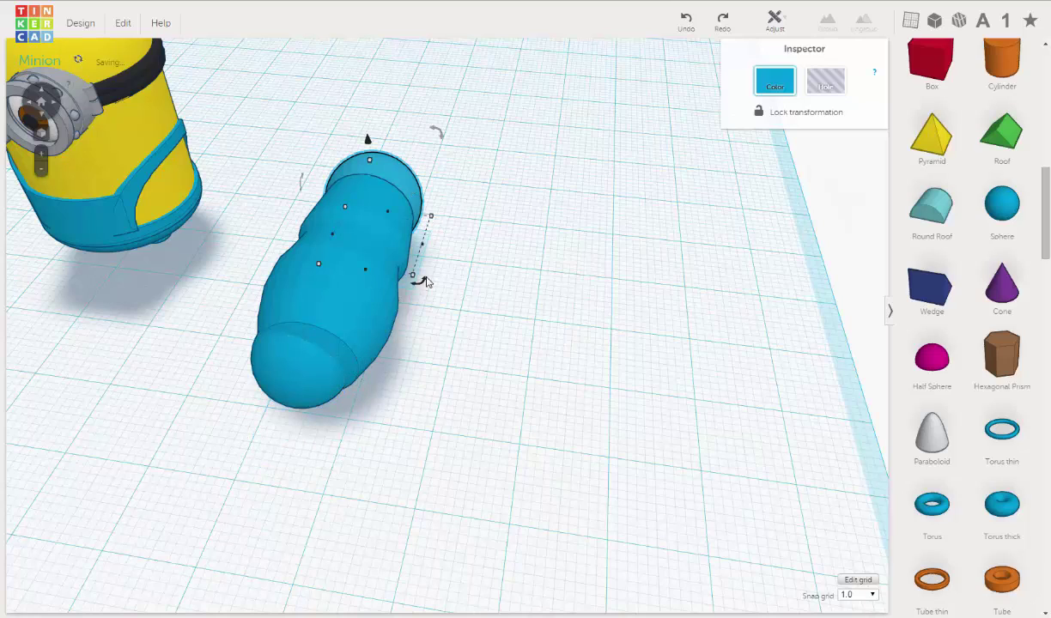
{"action": "left_click_drag", "start_coordinate": [413, 279], "coordinate": [396, 262]}
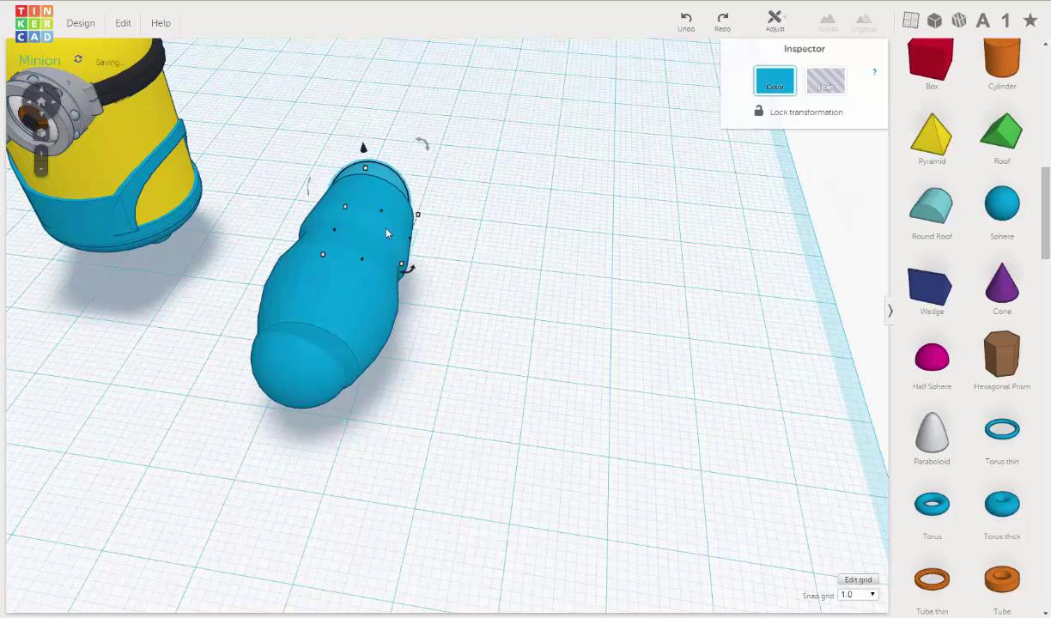
- Select the multipoint cylinder and both resized spheres and align their centers across the width
{"action": "right_click_drag", "start_coordinate": [329, 222], "coordinate": [401, 211]}
{"action": "left_click_drag", "start_coordinate": [235, 148], "coordinate": [409, 519]}
{"action": "left_click", "coordinate": [775, 21]}
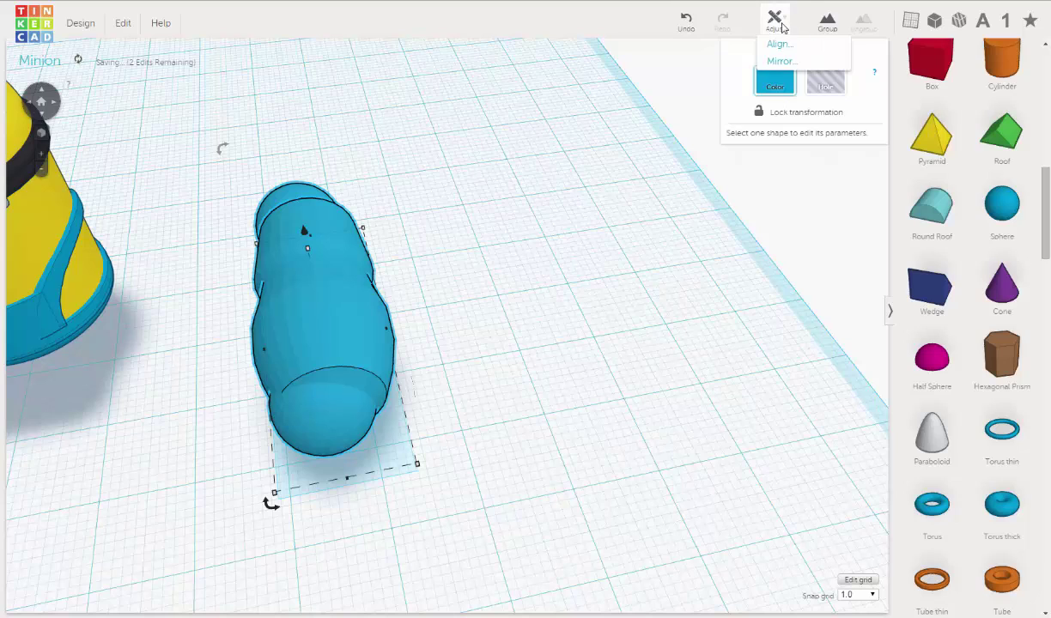
{"action": "left_click", "coordinate": [778, 44]}
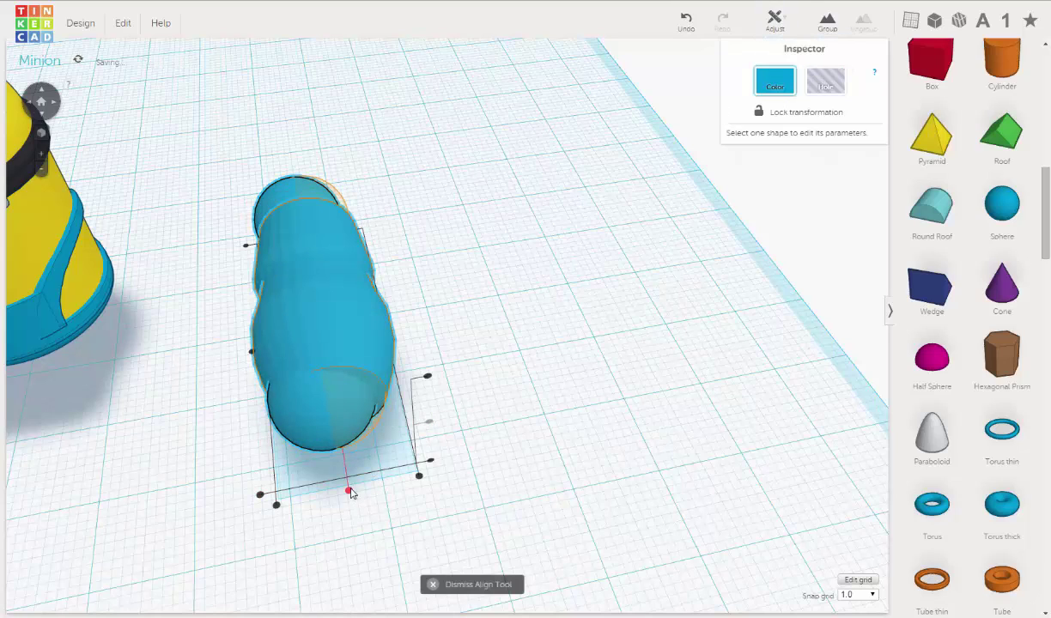
{"action": "left_click", "coordinate": [349, 491]}
{"action": "right_click_drag", "start_coordinate": [301, 494], "coordinate": [115, 413]}
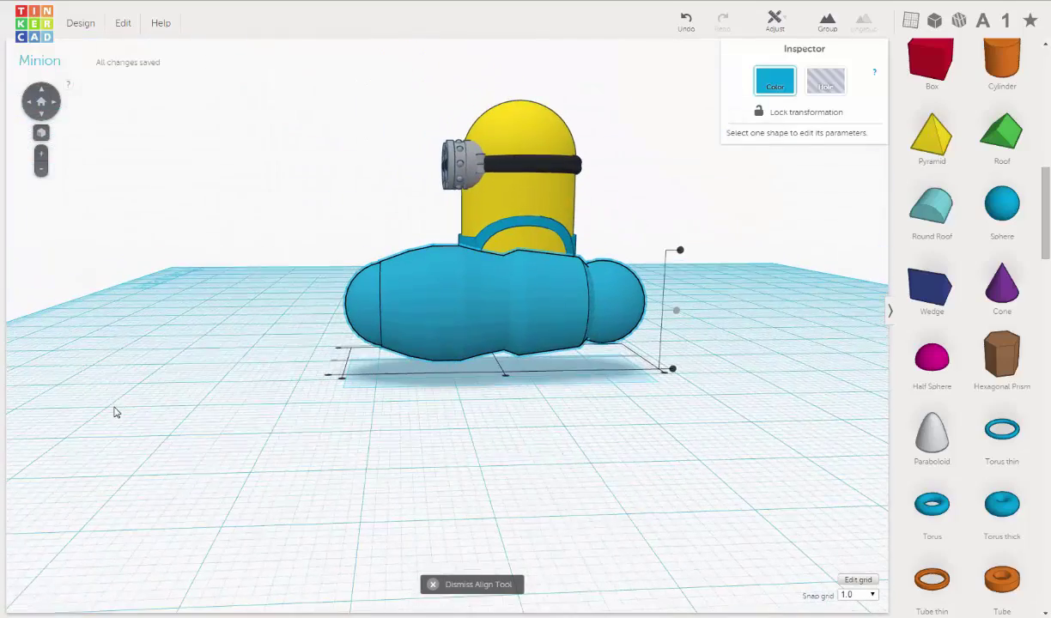
{"action": "left_click", "coordinate": [348, 267]}
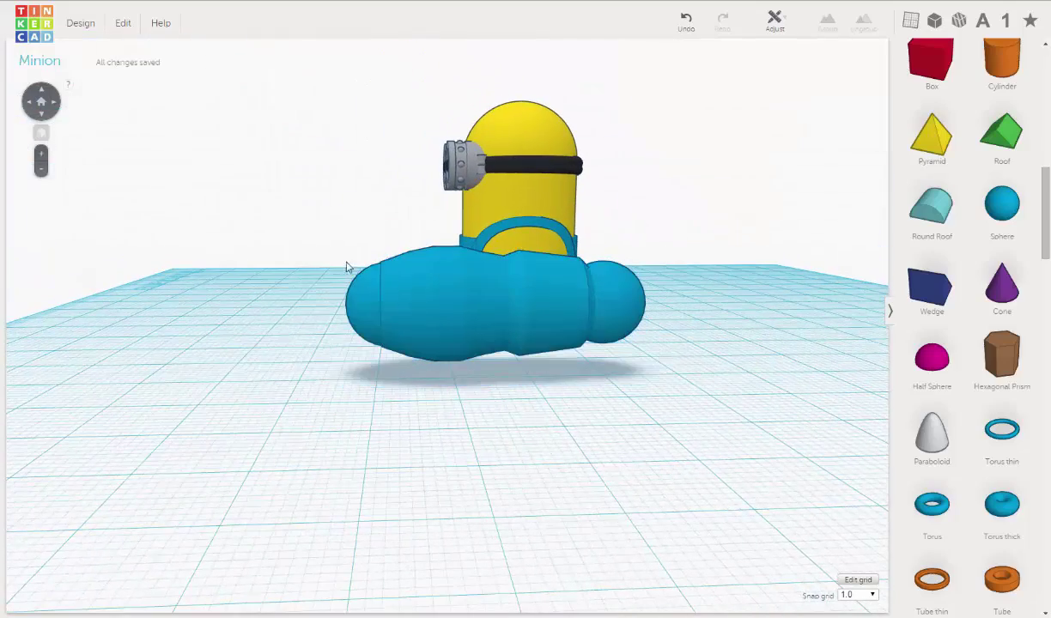
- Nudge the rear sphere slightly further into the multipoint cylinder's rear end
{"action": "left_click", "coordinate": [638, 311]}
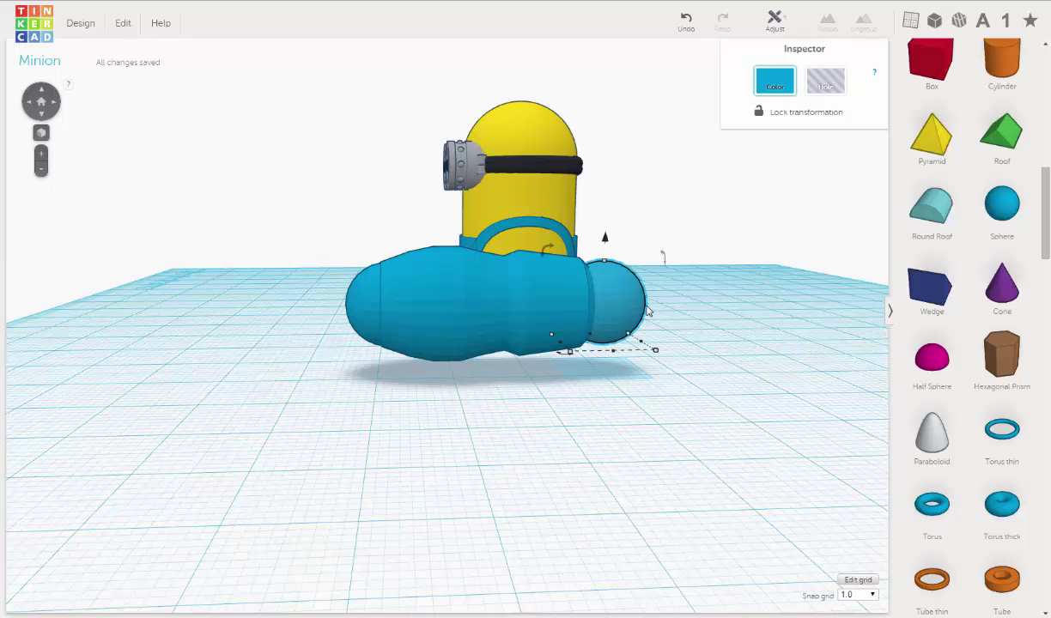
{"action": "key", "text": "Left"}
{"action": "key", "text": "Left"}
{"action": "key", "text": "Left"}
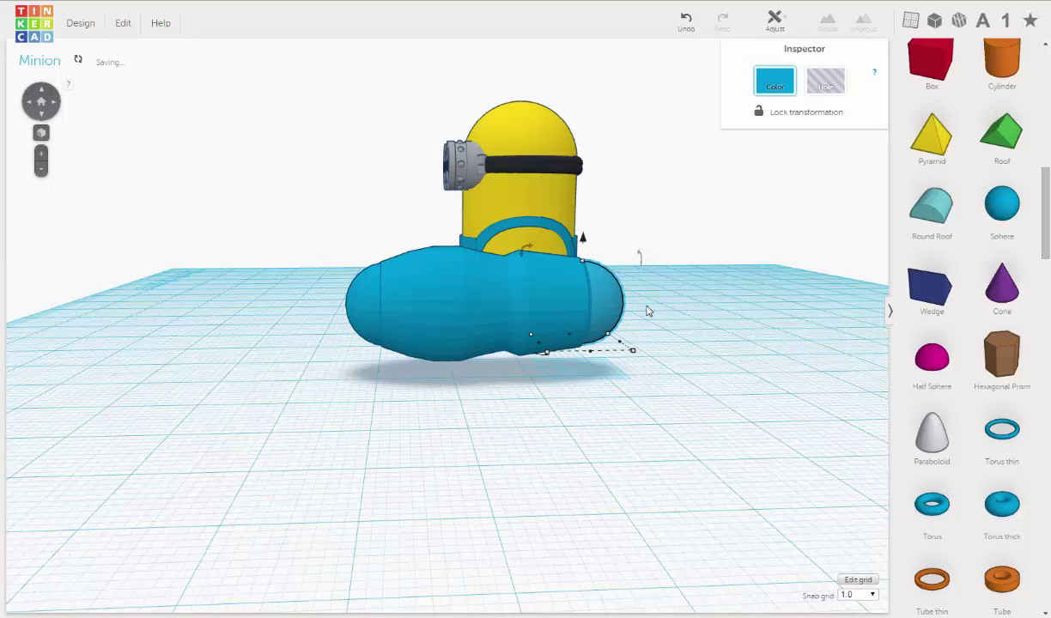
- Enlarge the rear sphere uniformly until it roughly matches the diameter of the multipoint cylinder's rear end
{"action": "scroll", "coordinate": [608, 354], "scroll_direction": "up", "scroll_amount": 4}
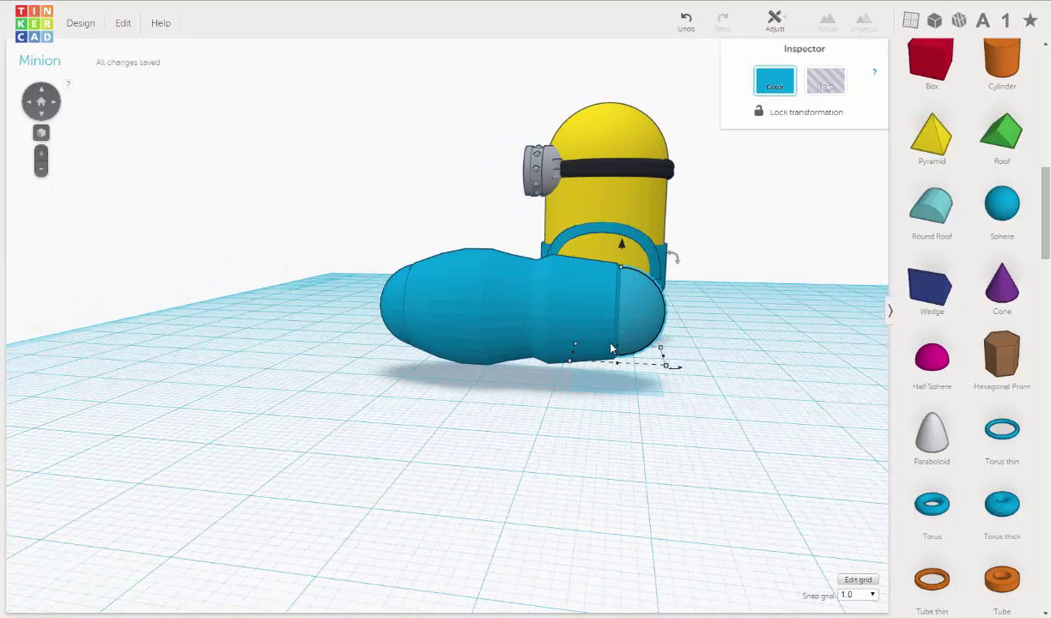
{"action": "middle_click_drag", "start_coordinate": [608, 355], "coordinate": [499, 395]}
{"action": "scroll", "coordinate": [728, 364], "scroll_direction": "up", "scroll_amount": 4}
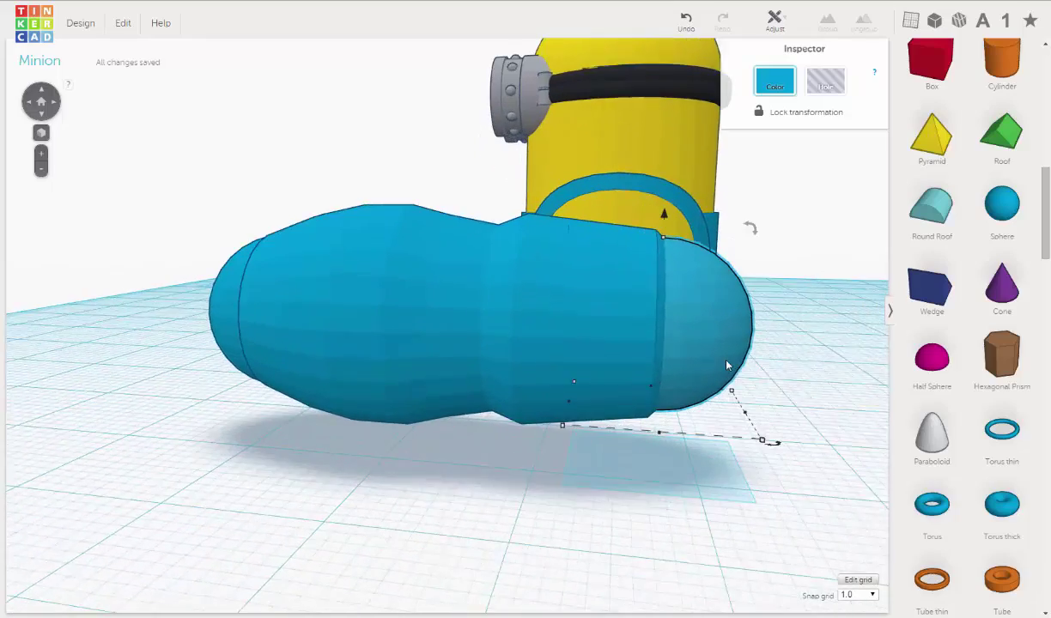
{"action": "right_click_drag", "start_coordinate": [730, 385], "coordinate": [646, 432]}
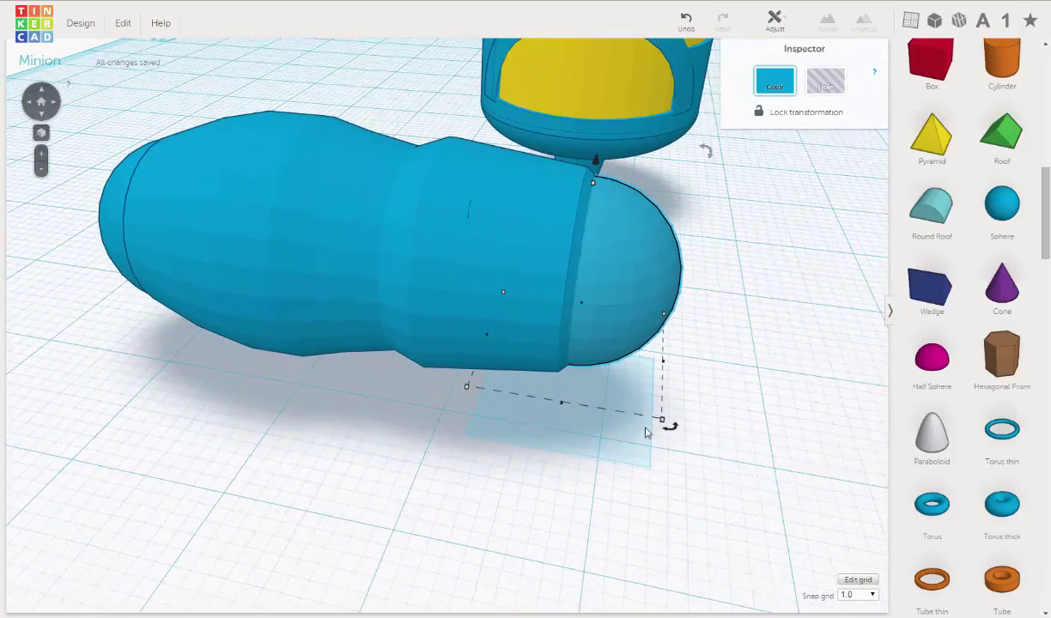
{"action": "mouse_move", "coordinate": [669, 424]}
{"action": "mouse_move", "coordinate": [668, 423]}
{"action": "left_mouse_down"}
{"action": "mouse_move", "coordinate": [666, 432]}
{"action": "mouse_move", "coordinate": [660, 404]}
{"action": "left_mouse_up"}
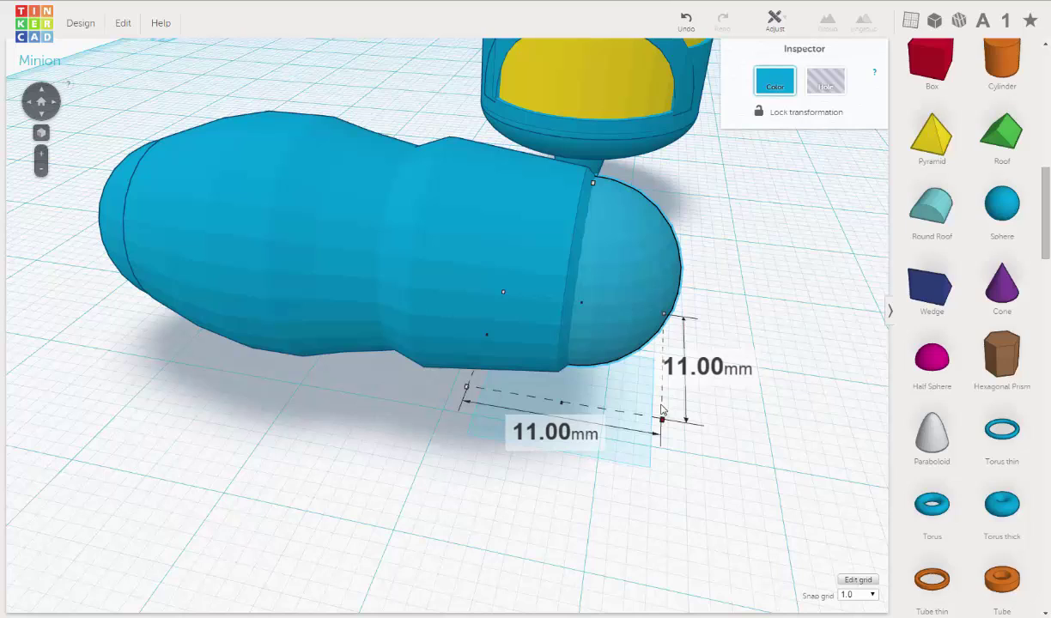
{"action": "left_click_drag", "start_coordinate": [663, 419], "coordinate": [669, 437], "text": "shift"}
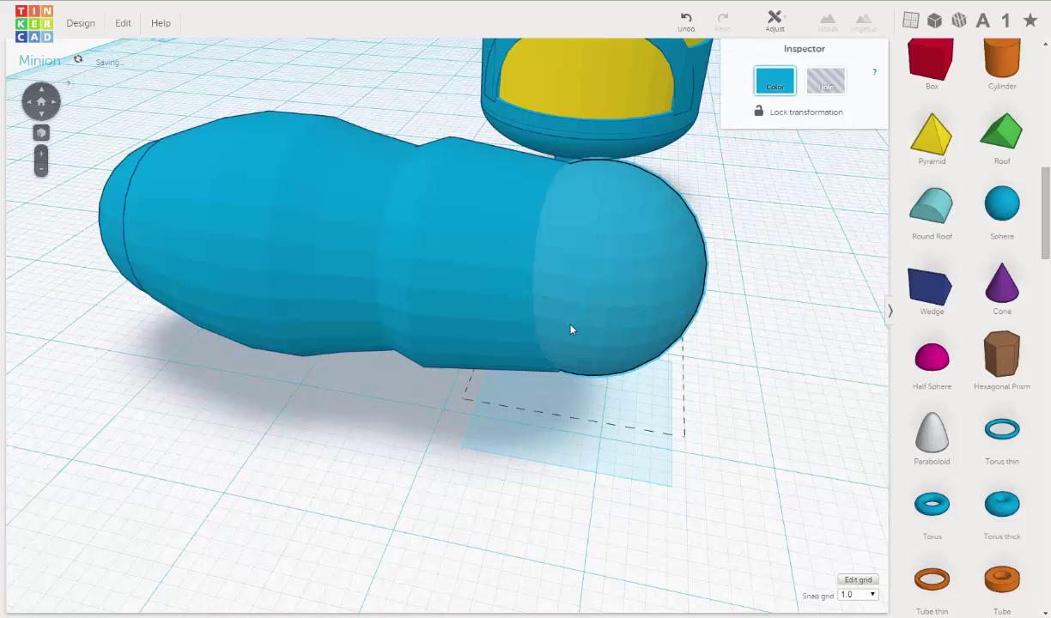
{"action": "right_click_drag", "start_coordinate": [570, 329], "coordinate": [574, 335]}
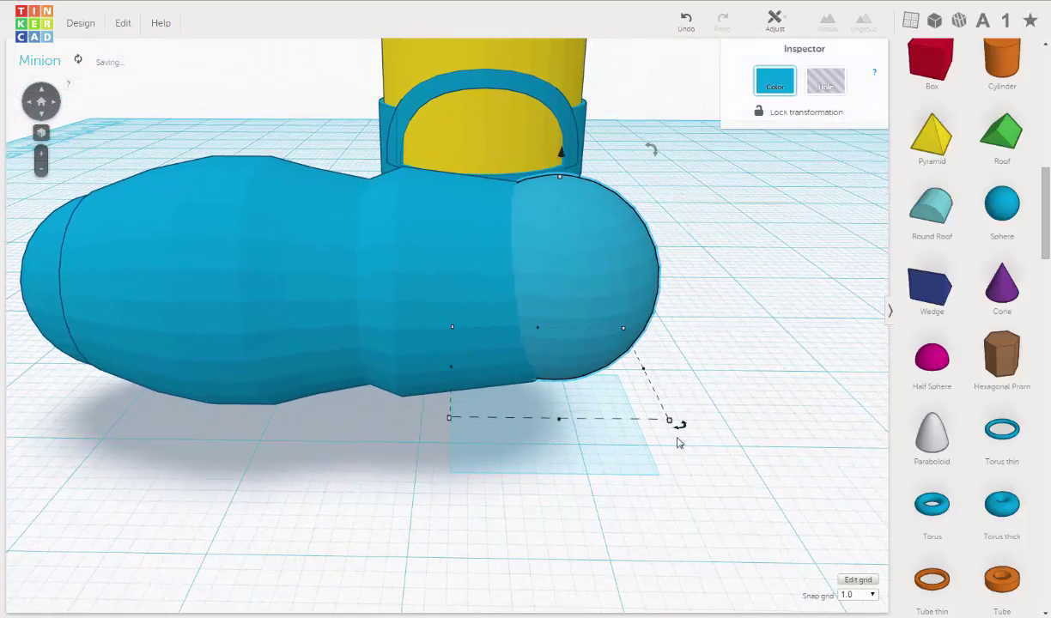
- Set the snap grid to 0.5 and resize the rear sphere to 12 mm in width and length
{"action": "left_click", "coordinate": [872, 594]}
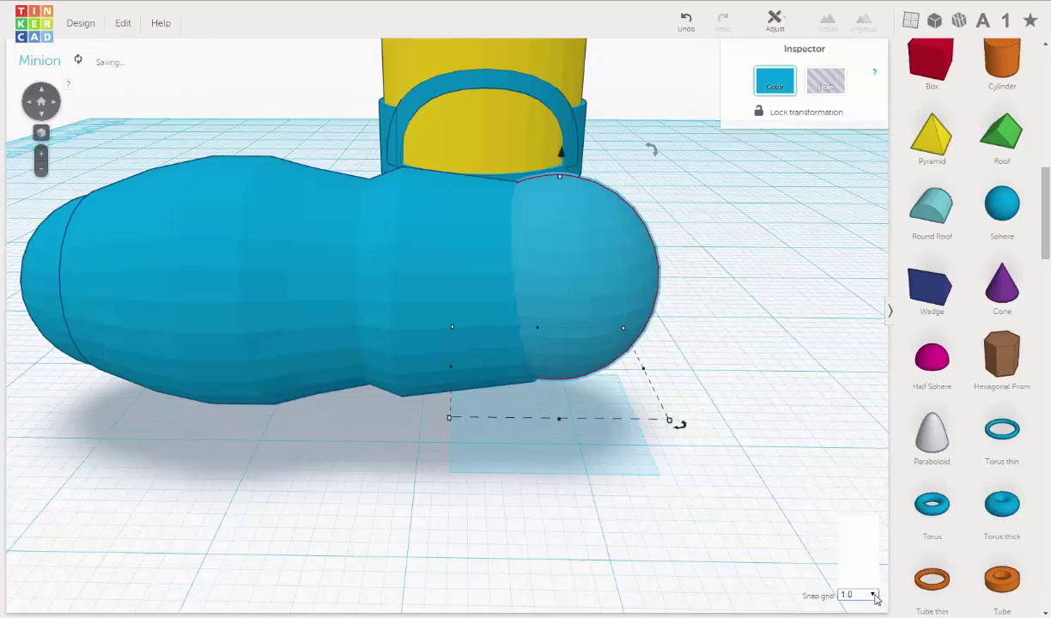
{"action": "left_click", "coordinate": [853, 552]}
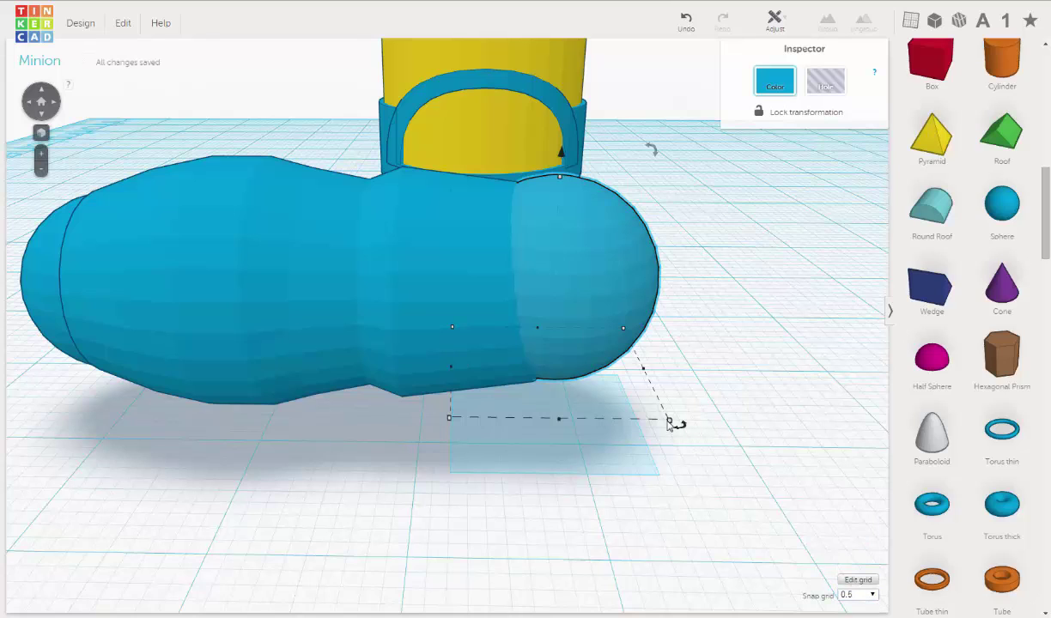
{"action": "left_click_drag", "start_coordinate": [667, 420], "coordinate": [665, 418]}
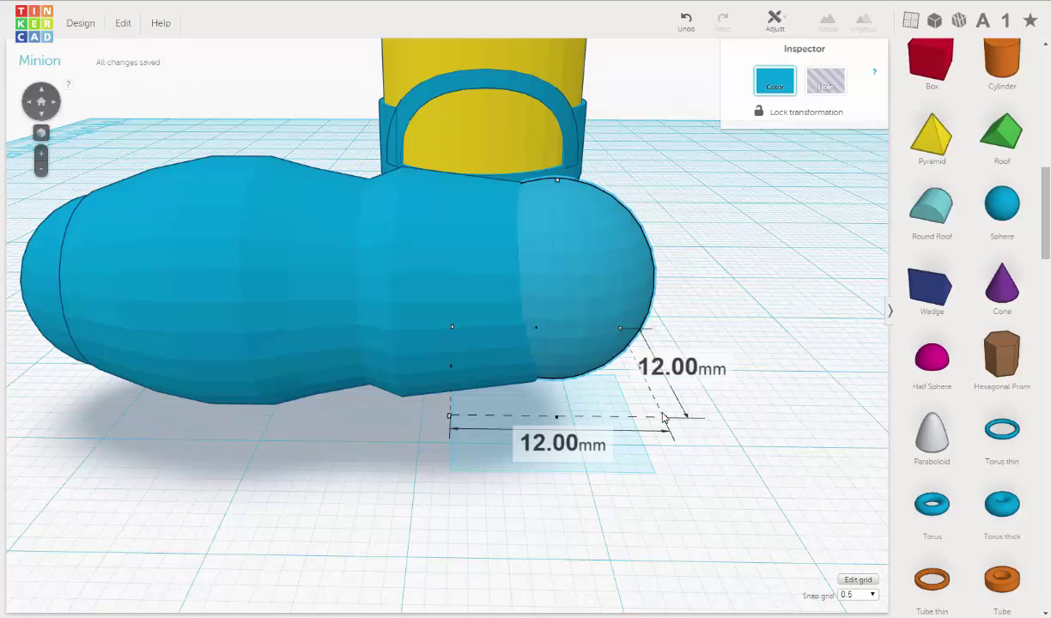
{"action": "right_click_drag", "start_coordinate": [647, 433], "coordinate": [510, 340]}
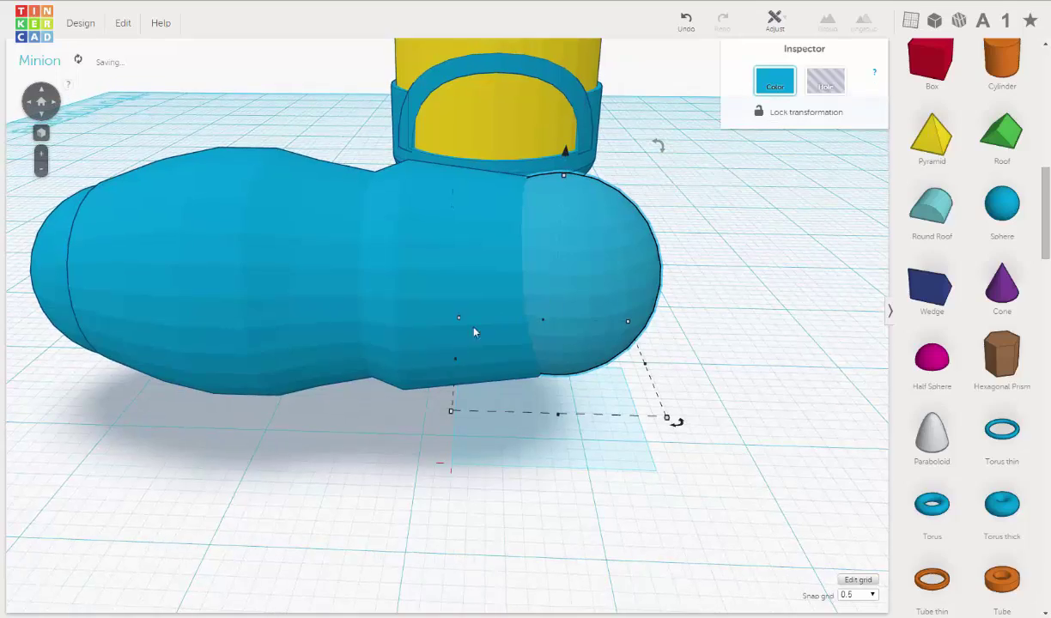
{"action": "right_click_drag", "start_coordinate": [402, 355], "coordinate": [529, 359]}
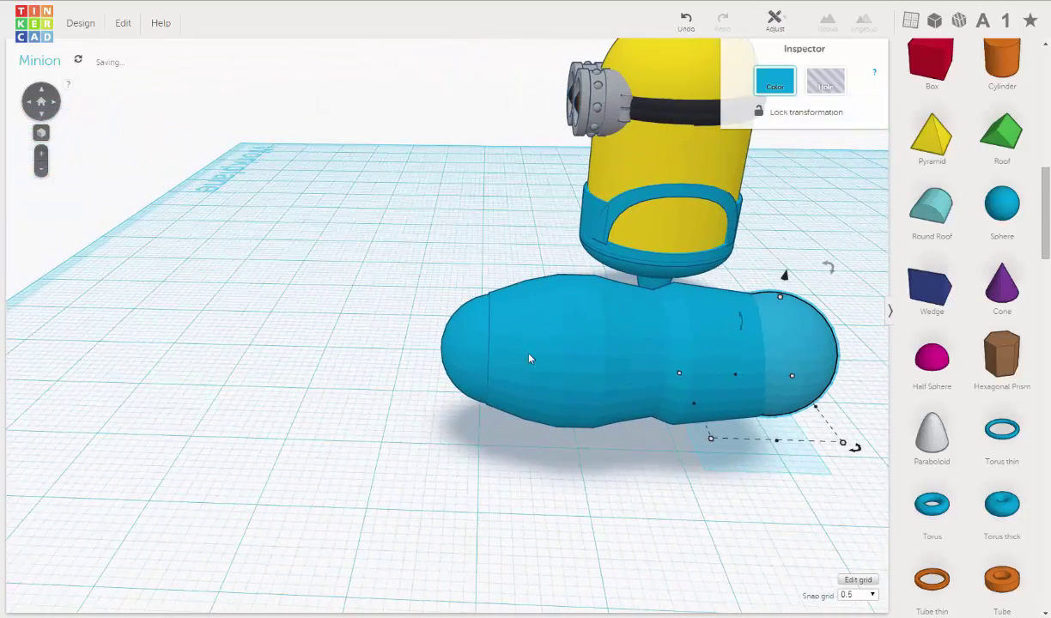
- Set the snap grid to 0.25 and enlarge the front sphere slightly and uniformly to fit the multipoint cylinder's front end
{"action": "left_click", "coordinate": [444, 336]}
{"action": "right_click_drag", "start_coordinate": [444, 337], "coordinate": [866, 608]}
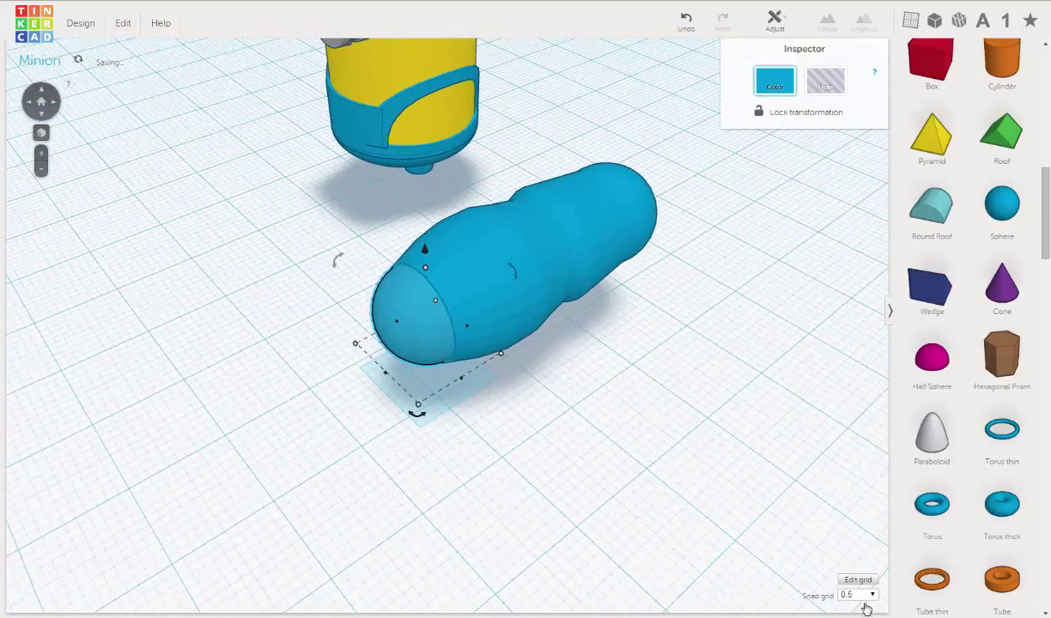
{"action": "left_click", "coordinate": [857, 594]}
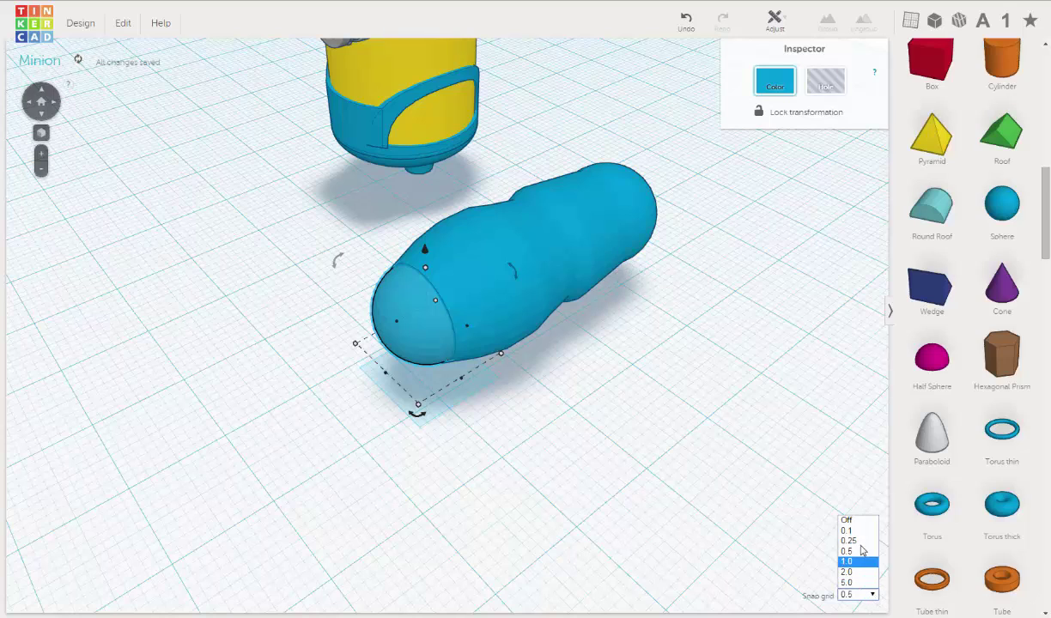
{"action": "left_click", "coordinate": [854, 540]}
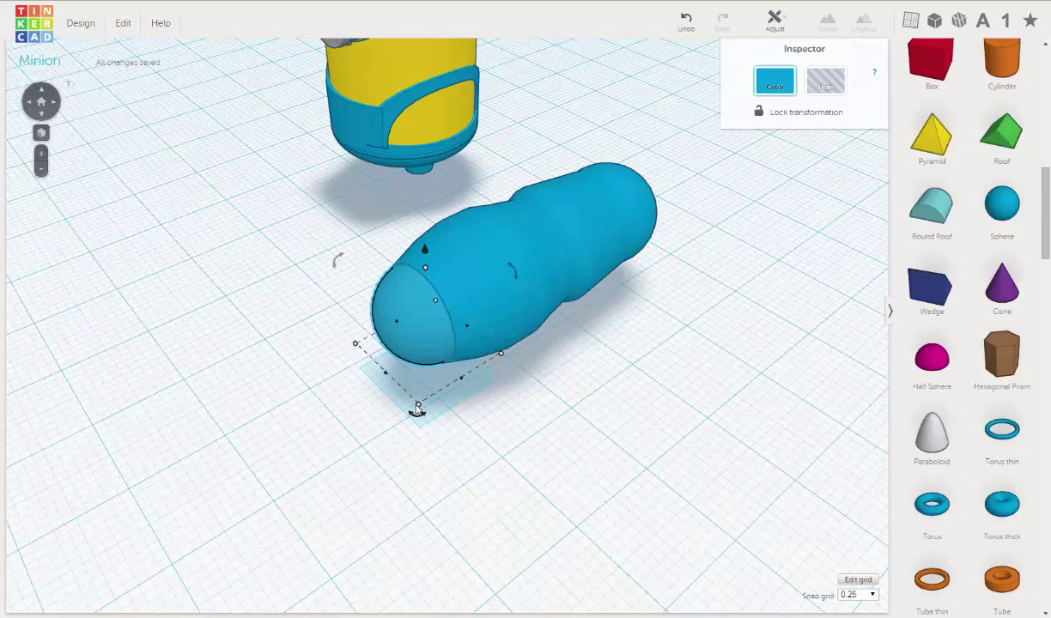
{"action": "left_click_drag", "start_coordinate": [417, 406], "coordinate": [418, 413]}
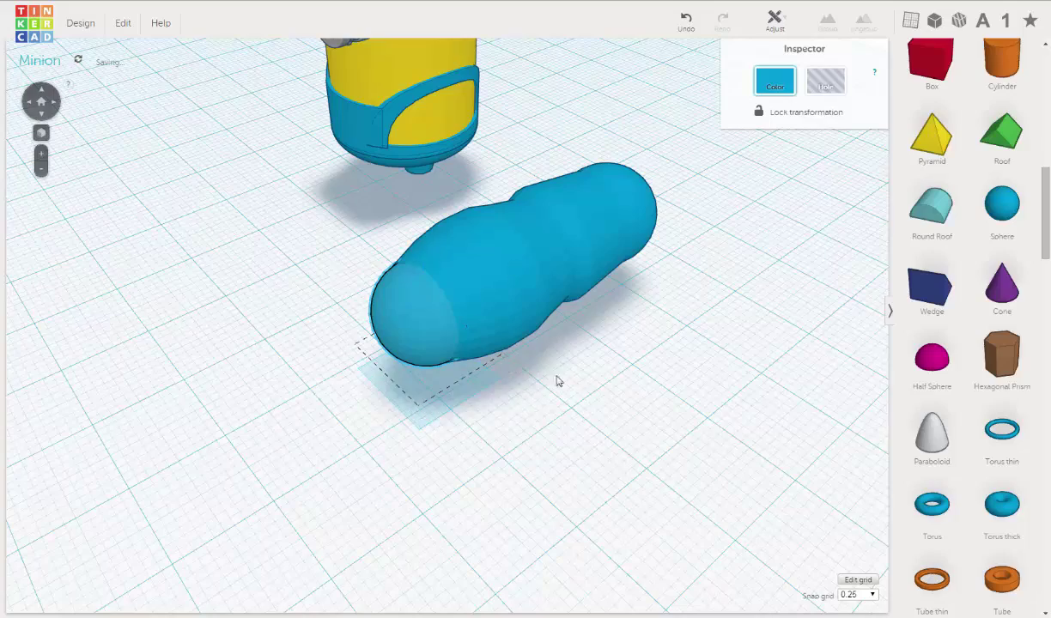
- Select the multipoint cylinder and both end spheres and align their centers across the width and in height
{"action": "right_click_drag", "start_coordinate": [557, 379], "coordinate": [204, 337]}
{"action": "left_click", "coordinate": [205, 338]}
{"action": "left_click_drag", "start_coordinate": [211, 342], "coordinate": [794, 319]}
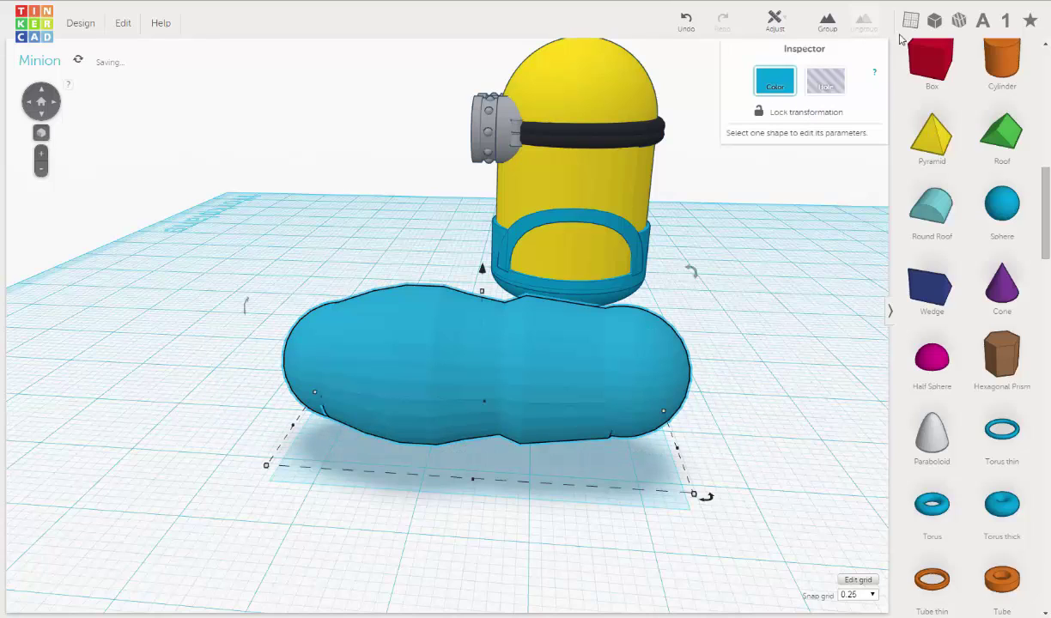
{"action": "left_click", "coordinate": [772, 24]}
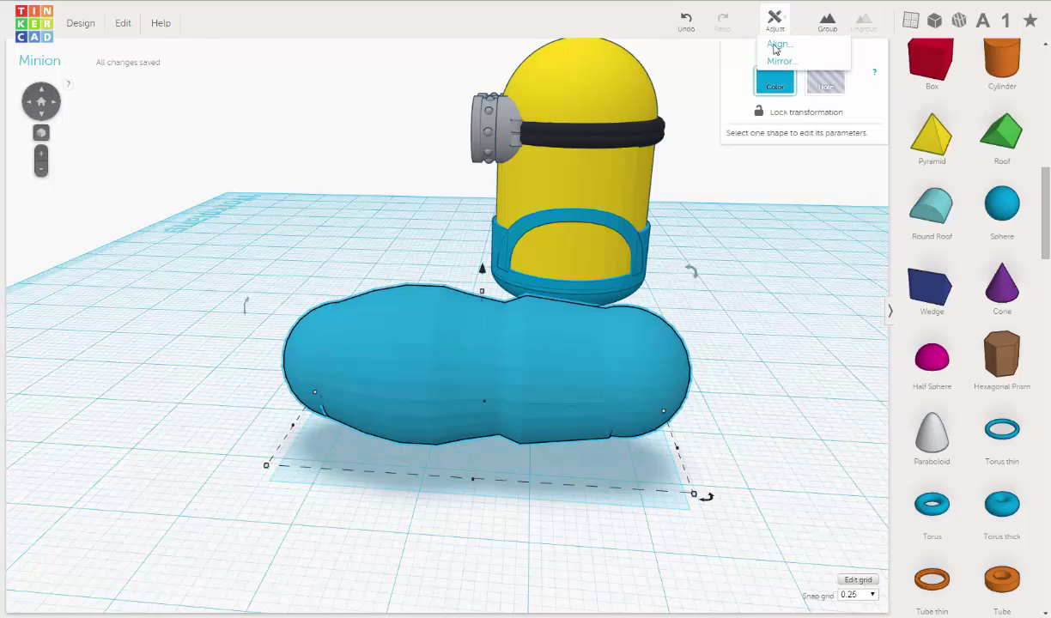
{"action": "left_click", "coordinate": [774, 43]}
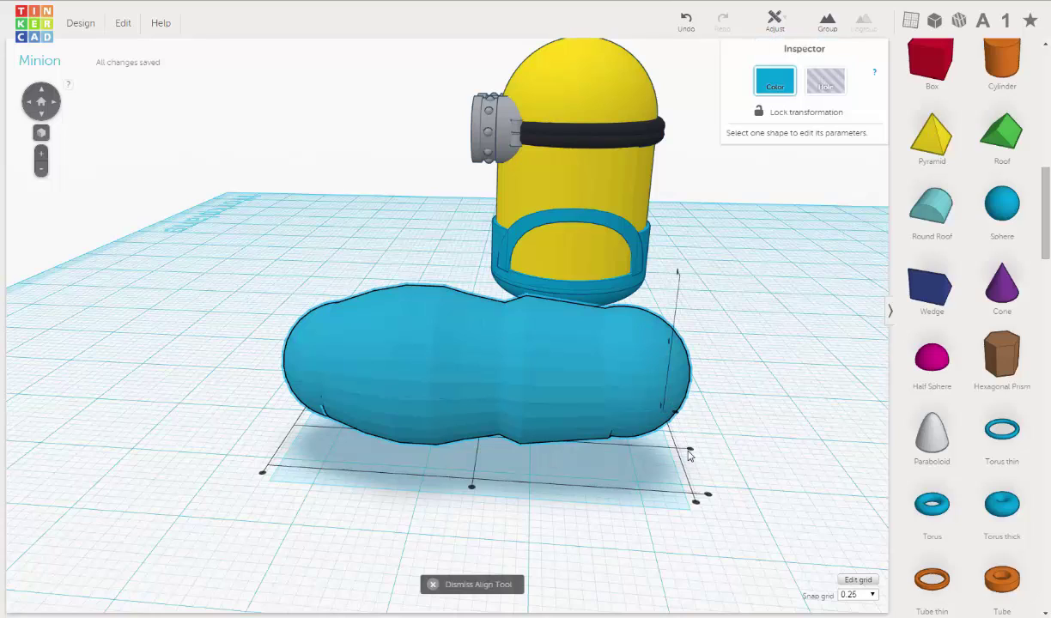
{"action": "left_click", "coordinate": [690, 443]}
{"action": "right_click_drag", "start_coordinate": [719, 407], "coordinate": [554, 365]}
{"action": "left_click", "coordinate": [773, 448]}
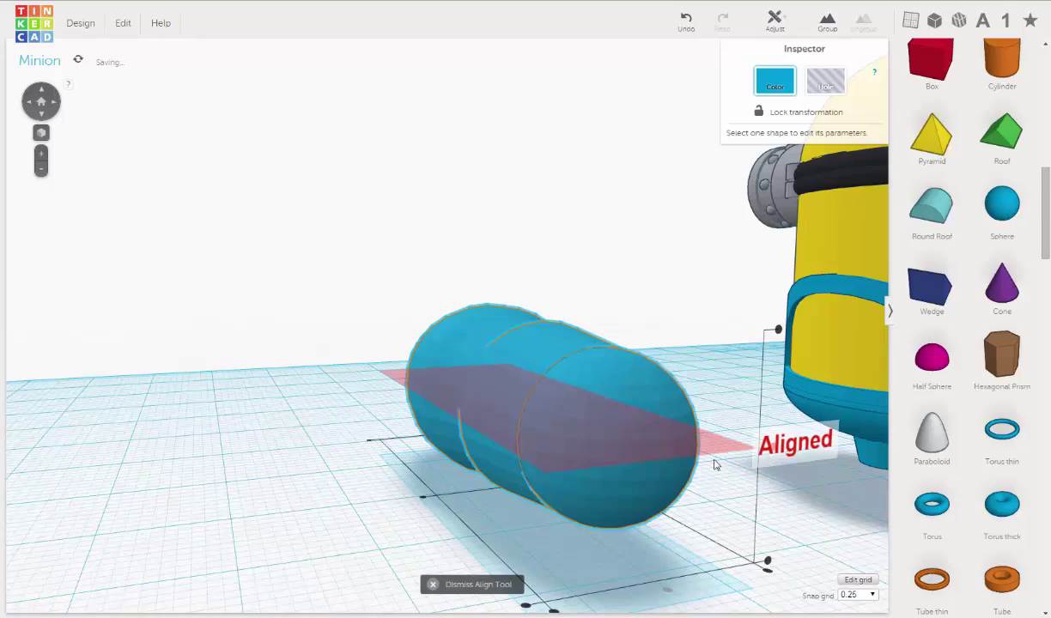
{"action": "right_click_drag", "start_coordinate": [462, 445], "coordinate": [654, 436]}
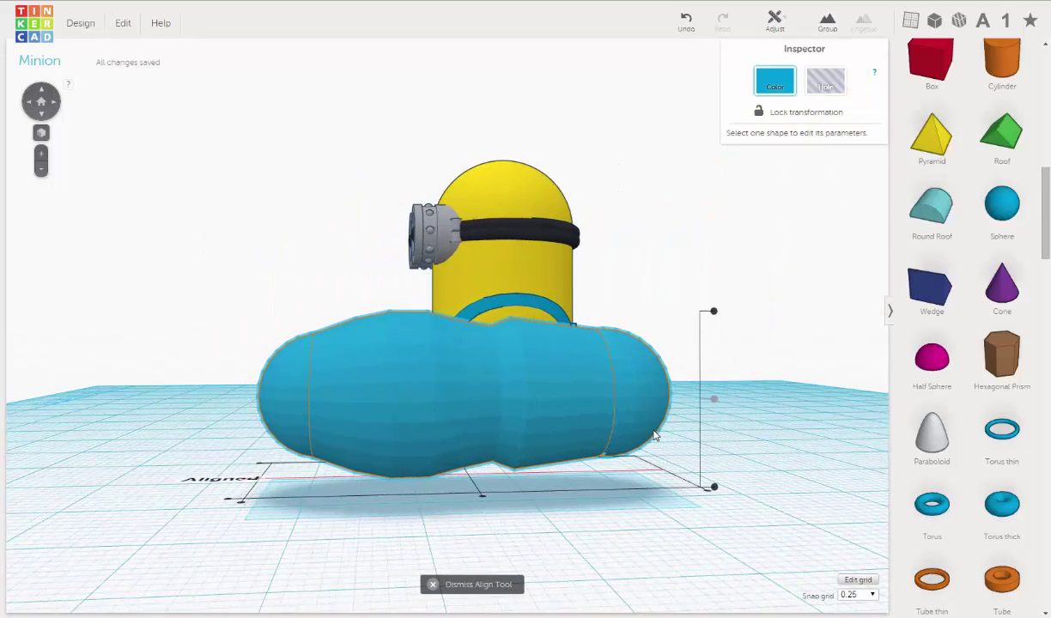
- Nudge the front sphere slightly further into the multipoint cylinder's front end
{"action": "left_click", "coordinate": [206, 356]}
{"action": "left_click", "coordinate": [270, 374]}
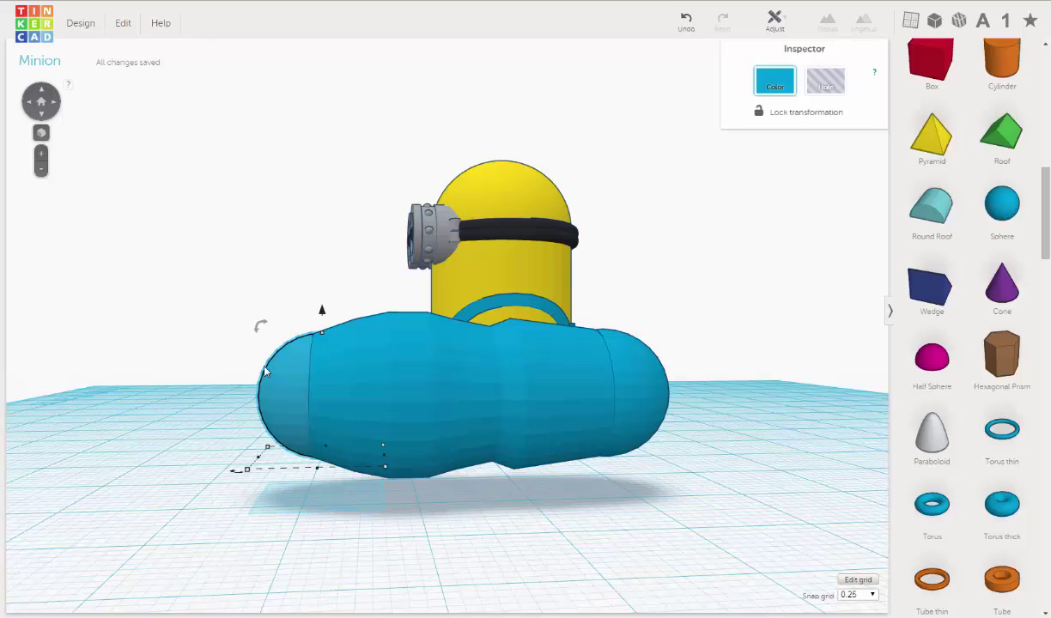
{"action": "key", "text": "Right"}
{"action": "key", "text": "Right"}
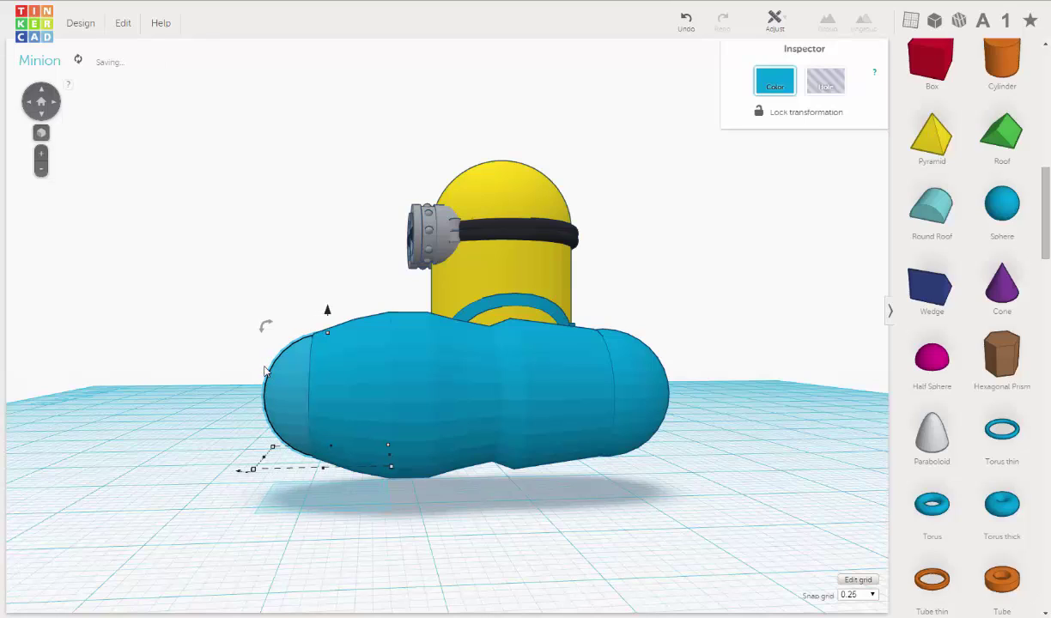
- Nudge the rear sphere in small increments further into the multipoint cylinder until it sits flush with the rear end
{"action": "left_click", "coordinate": [247, 357]}
{"action": "right_click_drag", "start_coordinate": [266, 342], "coordinate": [633, 382]}
{"action": "left_click", "coordinate": [645, 384]}
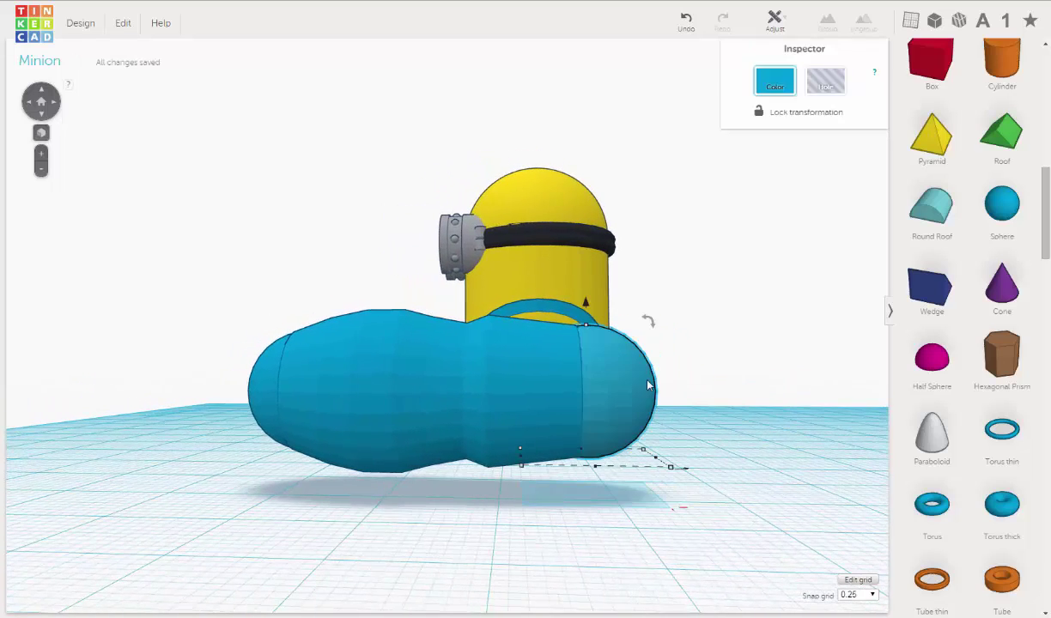
{"action": "key", "text": "Left"}
{"action": "key", "text": "Left"}
{"action": "key", "text": "Left"}
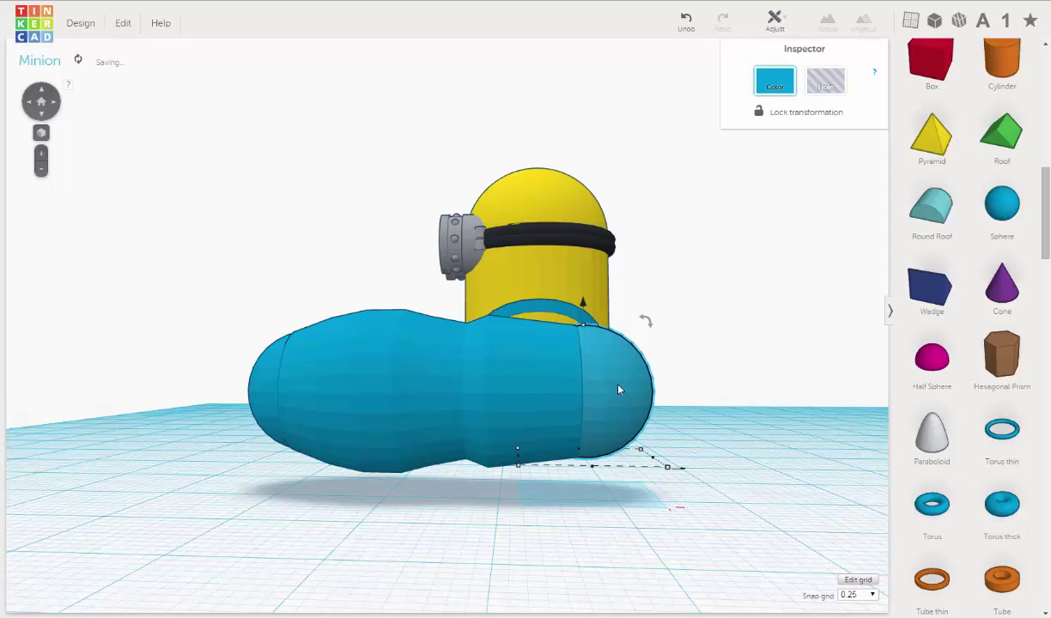
{"action": "key", "text": "Left"}
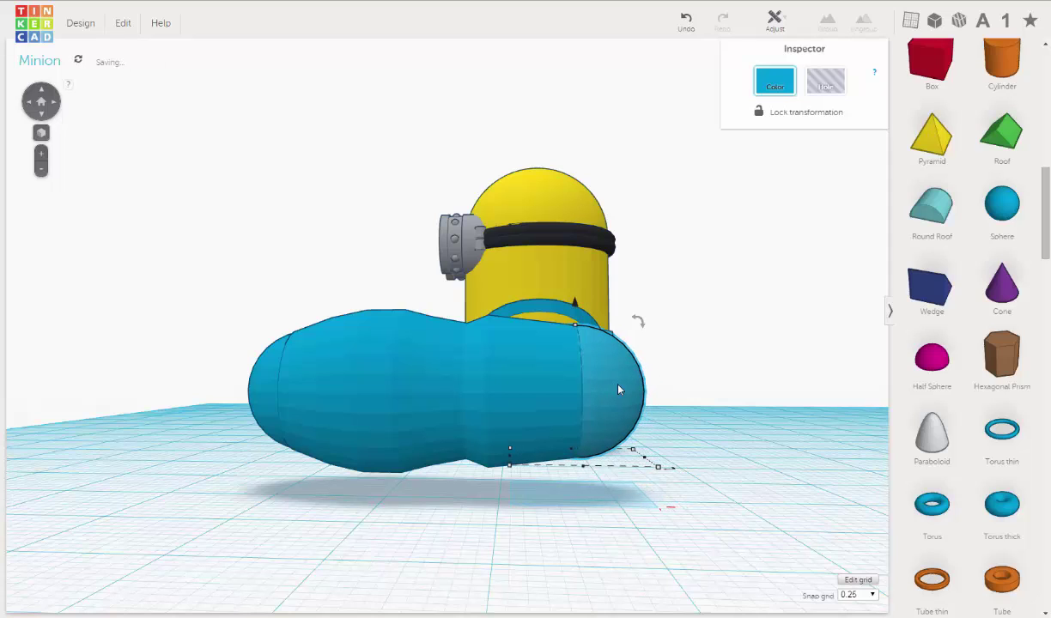
{"action": "mouse_move", "coordinate": [619, 389]}
{"action": "right_mouse_down"}
{"action": "mouse_move", "coordinate": [629, 420]}
{"action": "mouse_move", "coordinate": [624, 375]}
{"action": "right_mouse_up"}
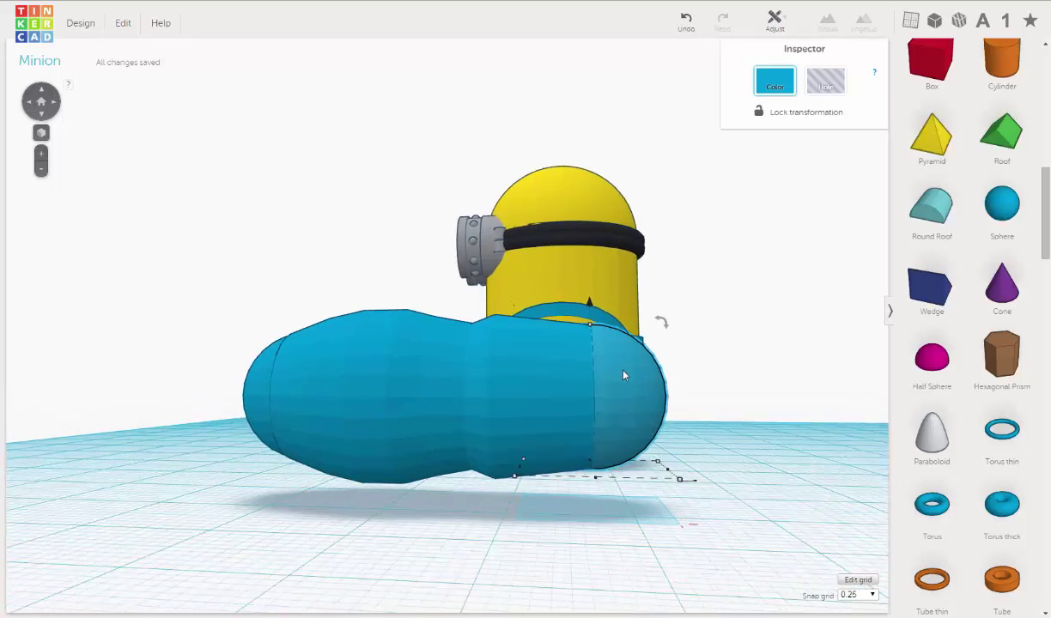
{"action": "scroll", "coordinate": [624, 375], "scroll_direction": "up", "scroll_amount": 4}
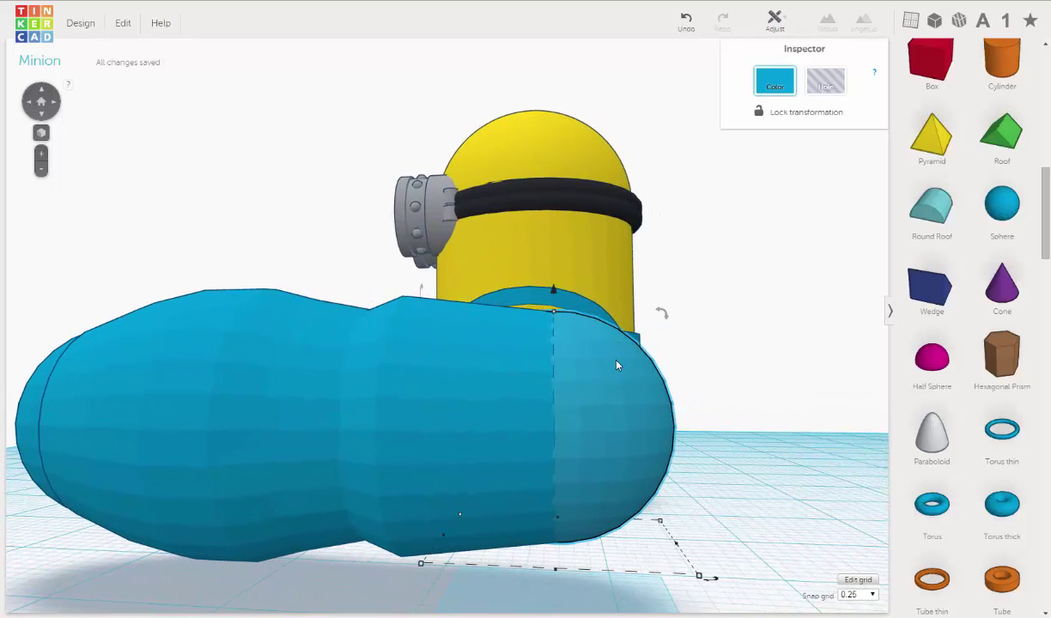
{"action": "key", "text": "Left"}
{"action": "key", "text": "Left"}
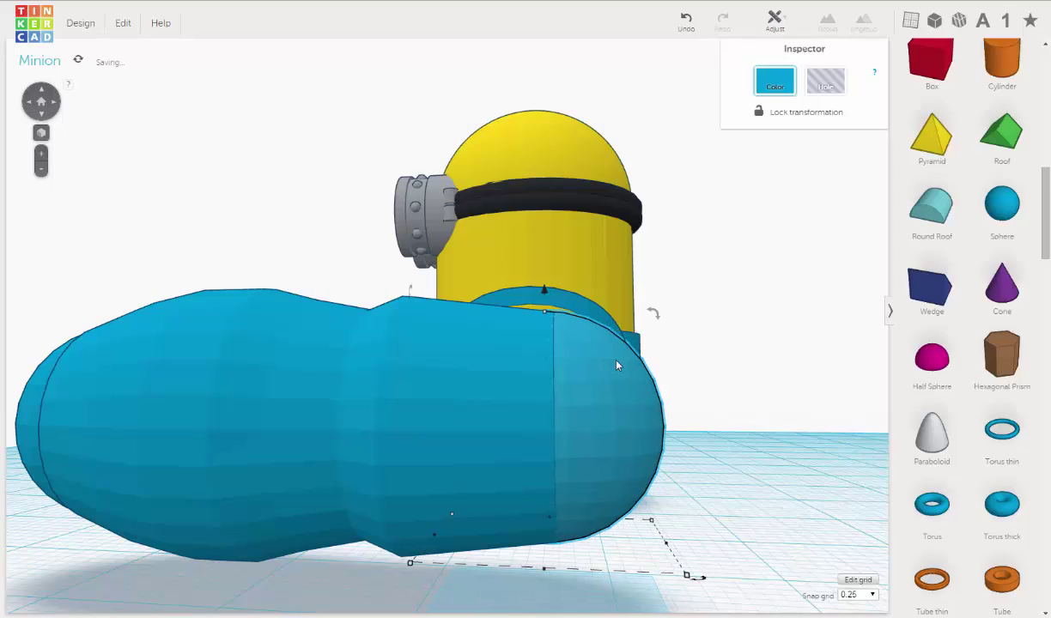
- Enlarge the front sphere a tiny amount uniformly so it meets the rim of the multipoint cylinder's front end
{"action": "scroll", "coordinate": [641, 368], "scroll_direction": "down", "scroll_amount": 4}
{"action": "right_click_drag", "start_coordinate": [586, 403], "coordinate": [481, 413]}
{"action": "scroll", "coordinate": [495, 379], "scroll_direction": "up", "scroll_amount": 5}
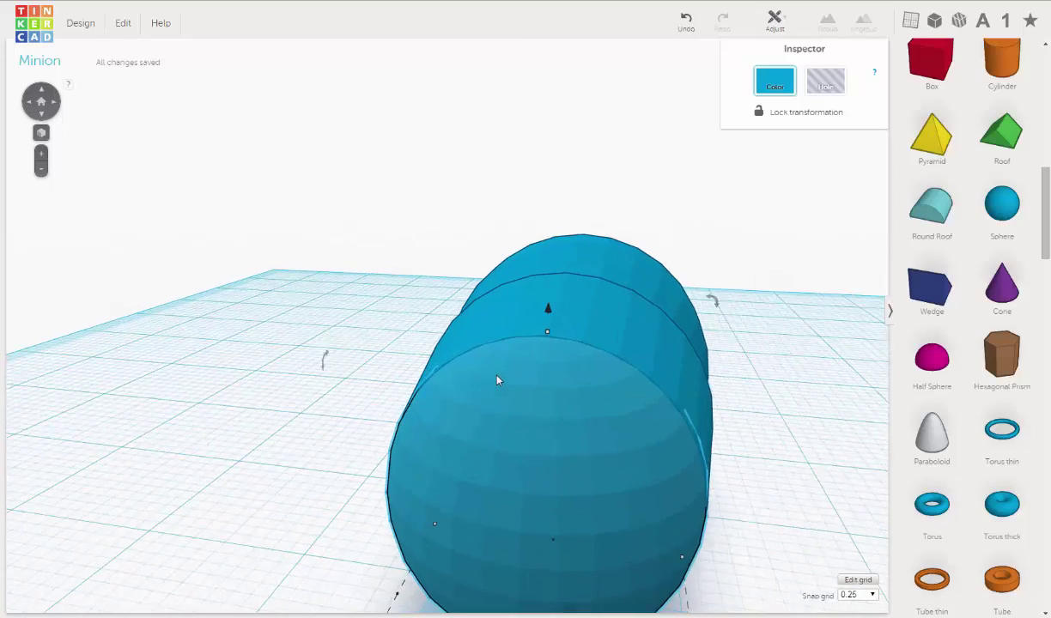
{"action": "scroll", "coordinate": [497, 380], "scroll_direction": "up", "scroll_amount": 2}
{"action": "right_click_drag", "start_coordinate": [499, 355], "coordinate": [592, 331]}
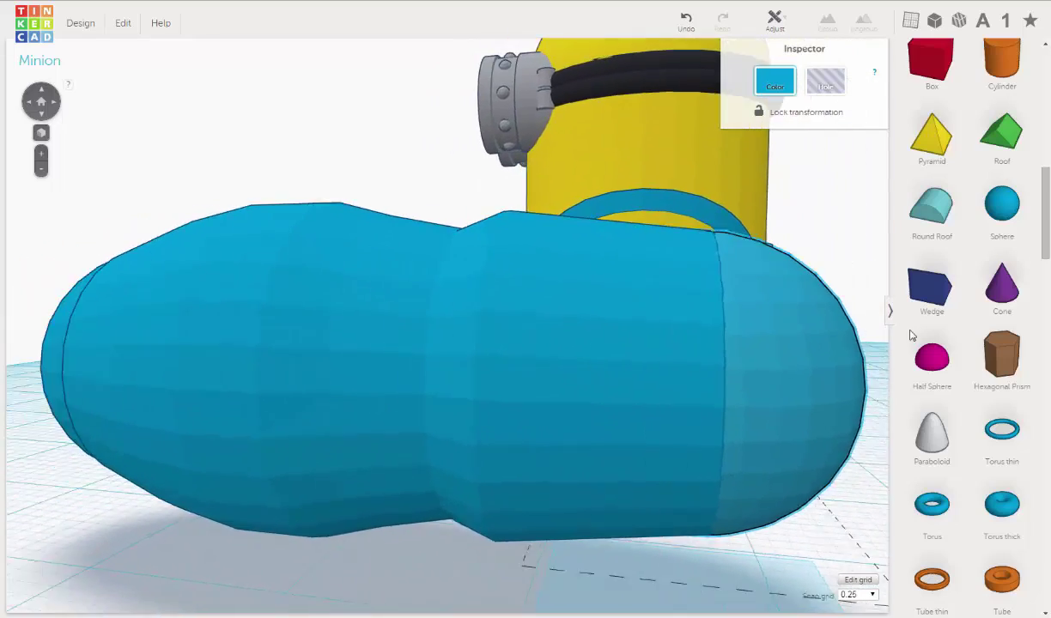
{"action": "right_click_drag", "start_coordinate": [884, 337], "coordinate": [422, 369]}
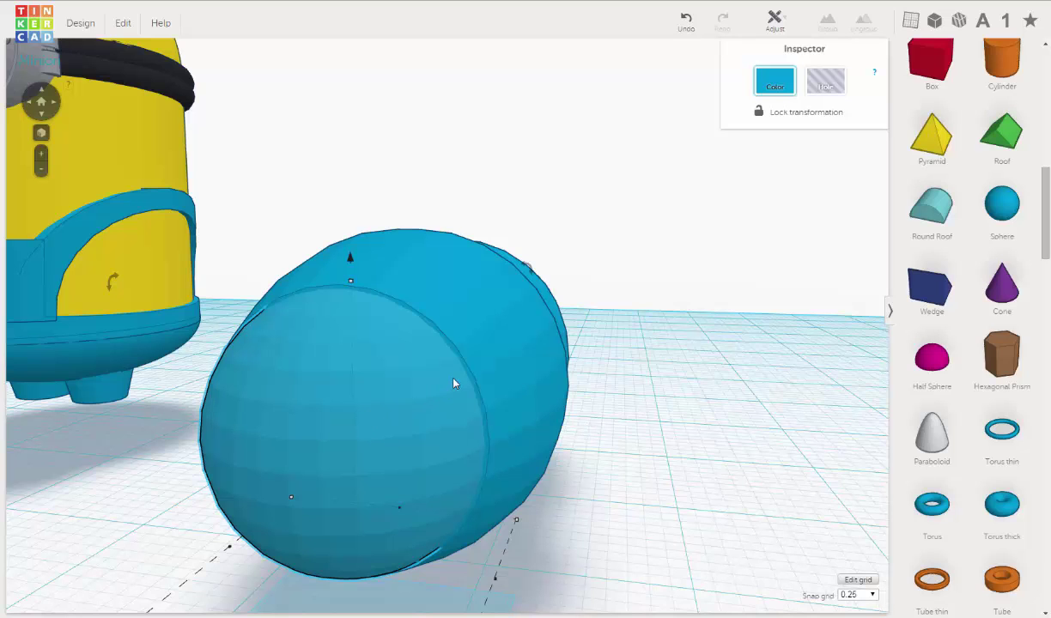
{"action": "scroll", "coordinate": [454, 379], "scroll_direction": "down", "scroll_amount": 4}
{"action": "right_click_drag", "start_coordinate": [455, 380], "coordinate": [448, 424]}
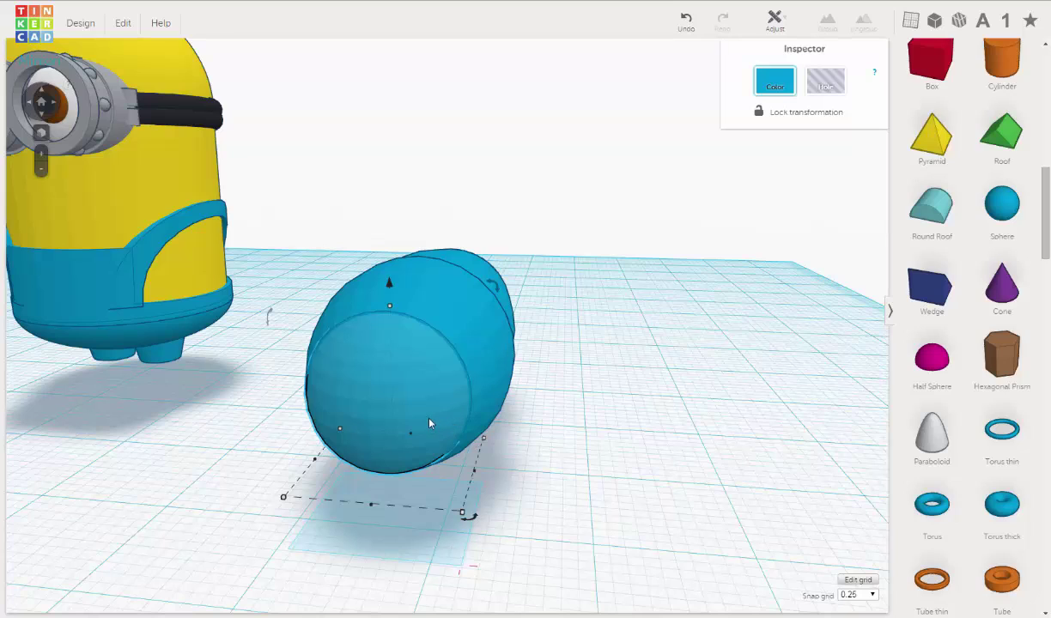
{"action": "left_click", "coordinate": [593, 408]}
{"action": "left_click", "coordinate": [425, 395]}
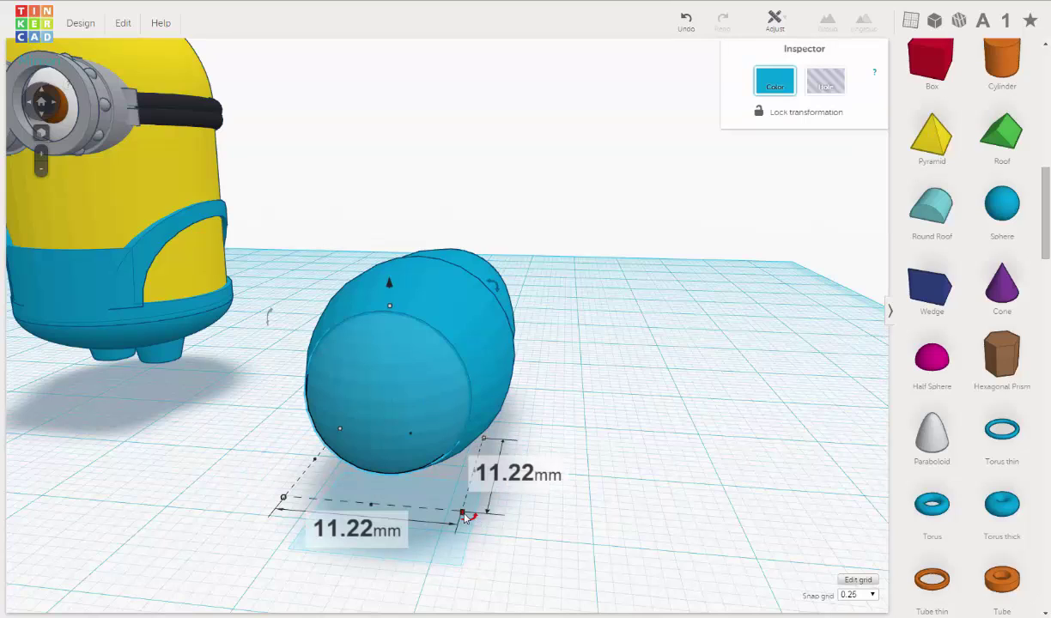
{"action": "left_click_drag", "start_coordinate": [463, 515], "coordinate": [465, 517]}
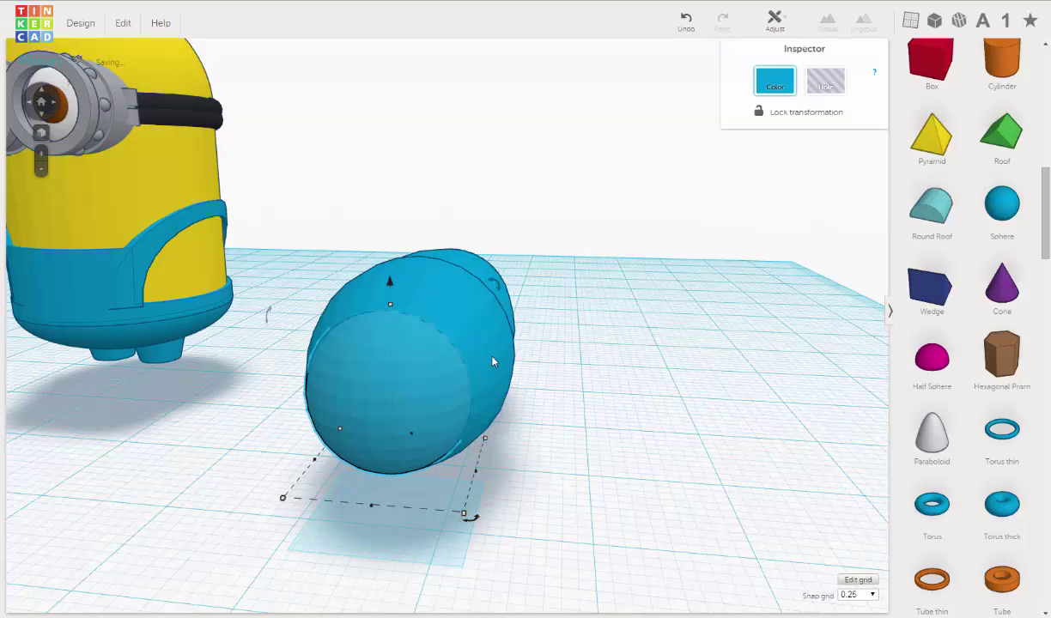
- Re-align the enlarged front sphere, multipoint cylinder and rear sphere on their centers across the width and in height
{"action": "right_click_drag", "start_coordinate": [569, 255], "coordinate": [618, 325]}
{"action": "left_click", "coordinate": [619, 325]}
{"action": "left_click_drag", "start_coordinate": [432, 441], "coordinate": [369, 470]}
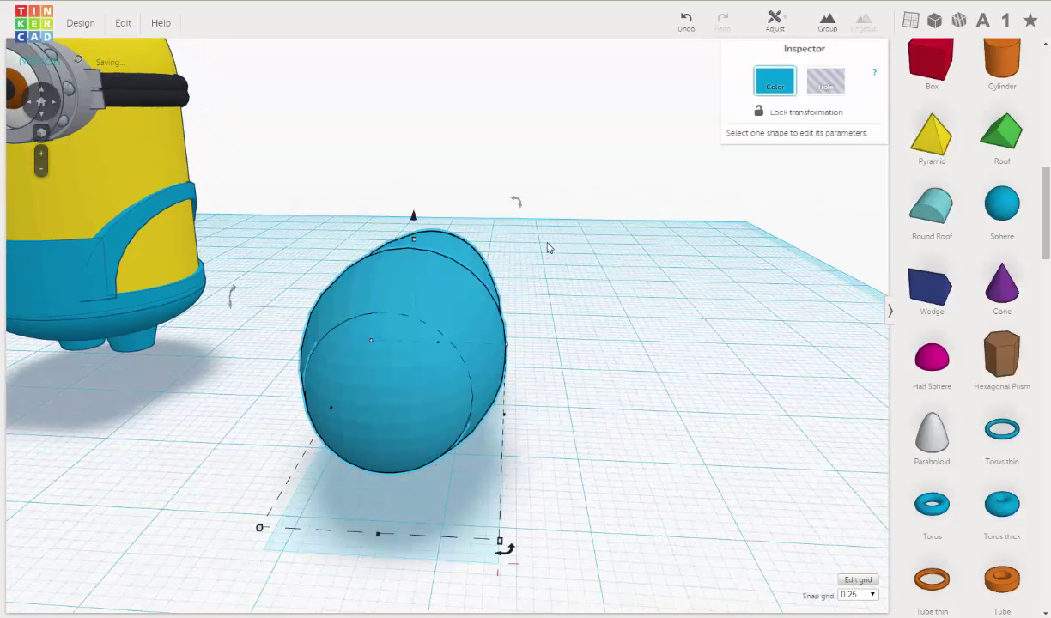
{"action": "left_click", "coordinate": [774, 24]}
{"action": "left_click", "coordinate": [776, 50]}
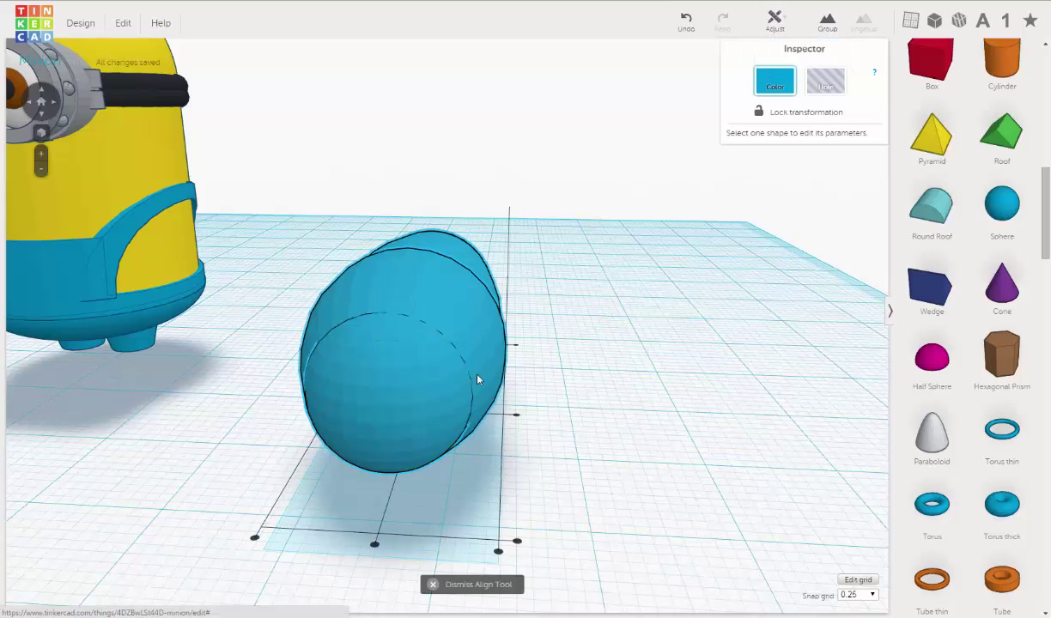
{"action": "left_click", "coordinate": [375, 550]}
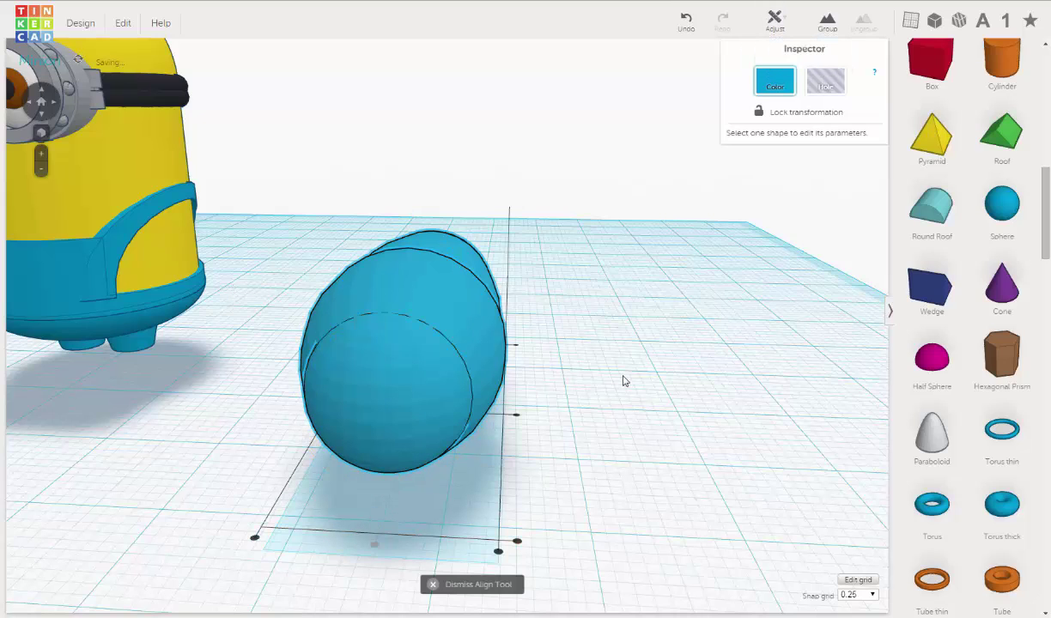
{"action": "right_click_drag", "start_coordinate": [622, 380], "coordinate": [644, 339]}
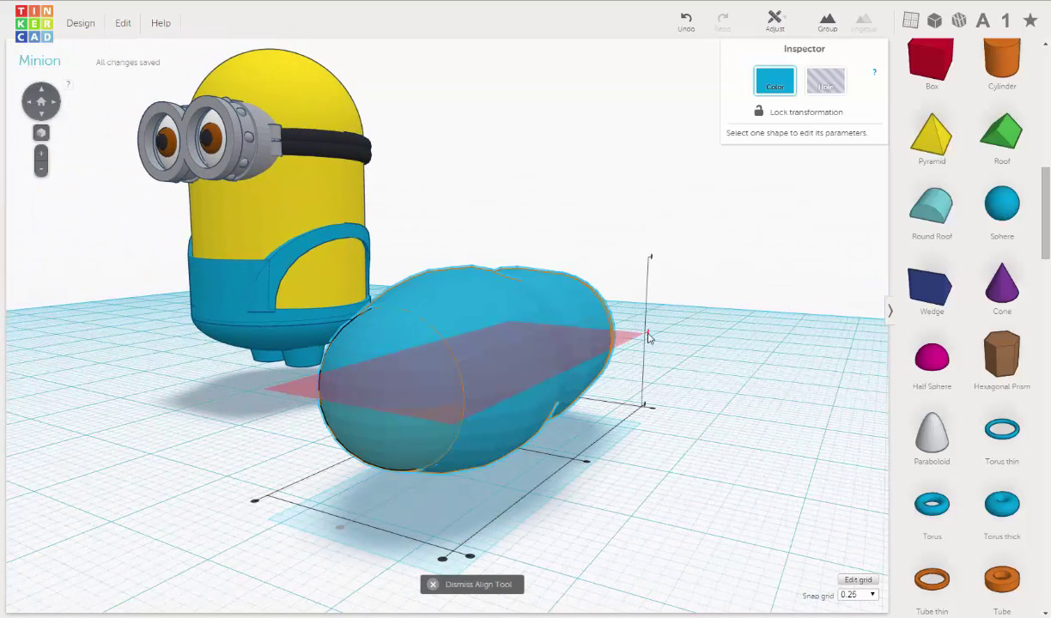
{"action": "left_click", "coordinate": [650, 342]}
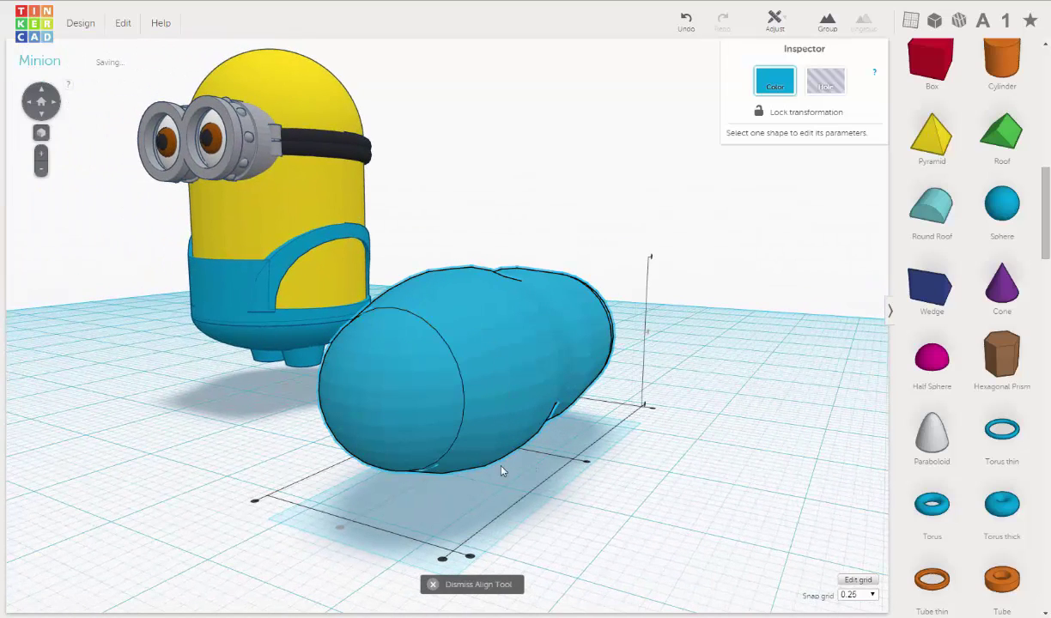
- Fine-tune the front sphere's position along the limb, leaving it one small increment further into the multipoint cylinder
{"action": "scroll", "coordinate": [382, 382], "scroll_direction": "up", "scroll_amount": 2}
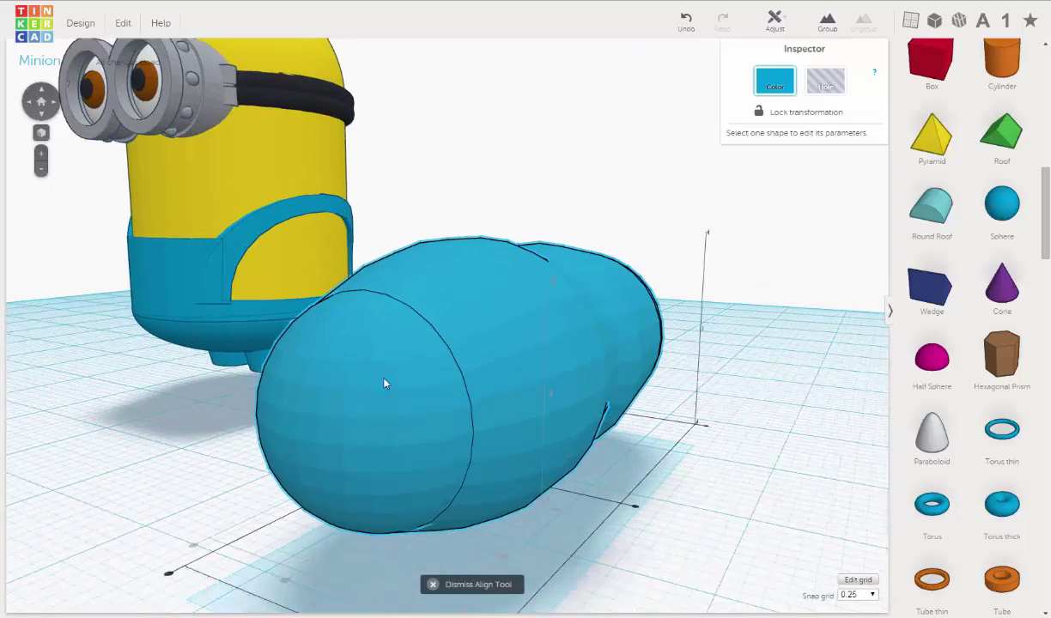
{"action": "scroll", "coordinate": [385, 384], "scroll_direction": "up", "scroll_amount": 1}
{"action": "right_click_drag", "start_coordinate": [66, 413], "coordinate": [300, 316]}
{"action": "left_click", "coordinate": [356, 314]}
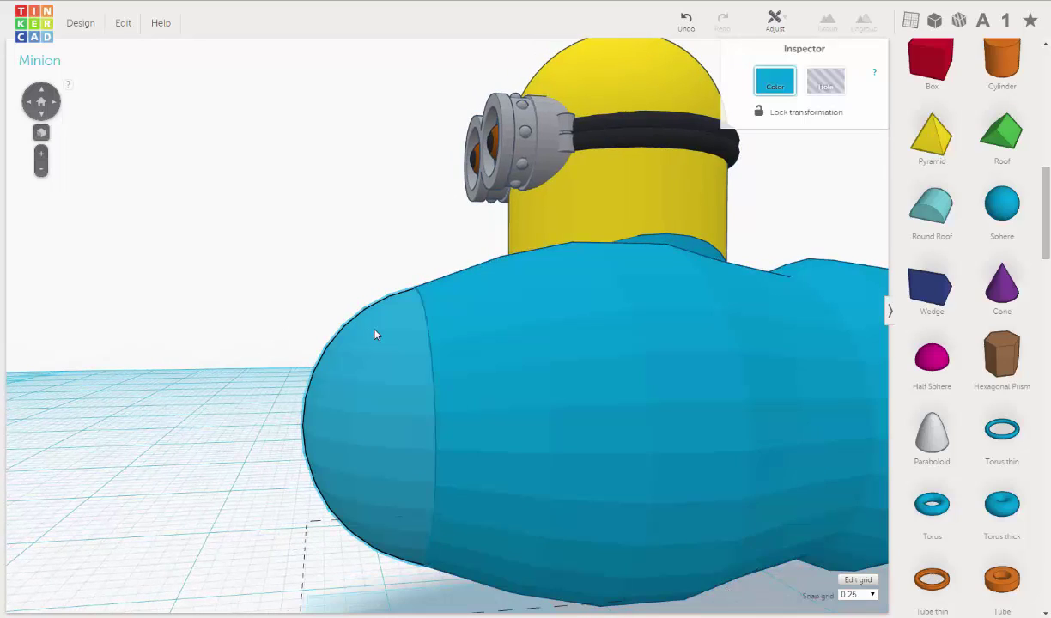
{"action": "key", "text": "Right"}
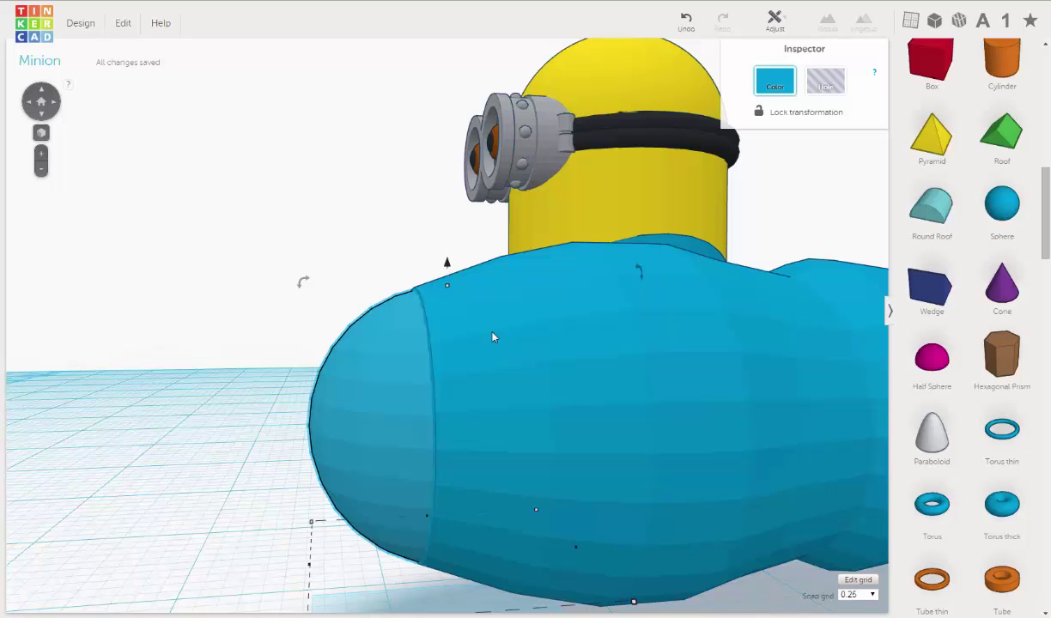
{"action": "key", "text": "Left"}
{"action": "key", "text": "Left"}
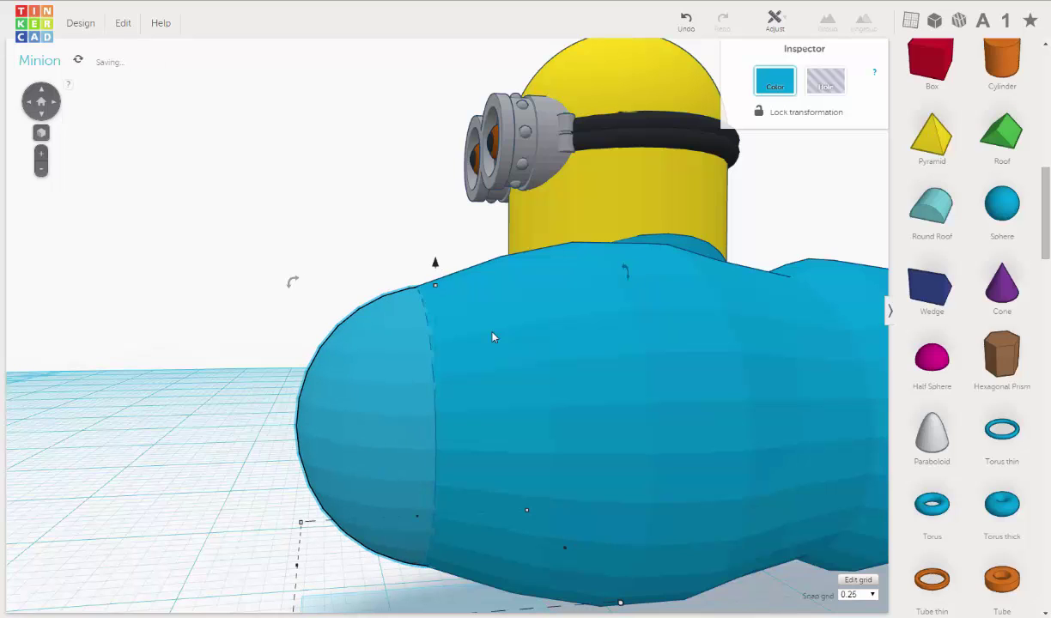
{"action": "right_click_drag", "start_coordinate": [467, 330], "coordinate": [465, 327]}
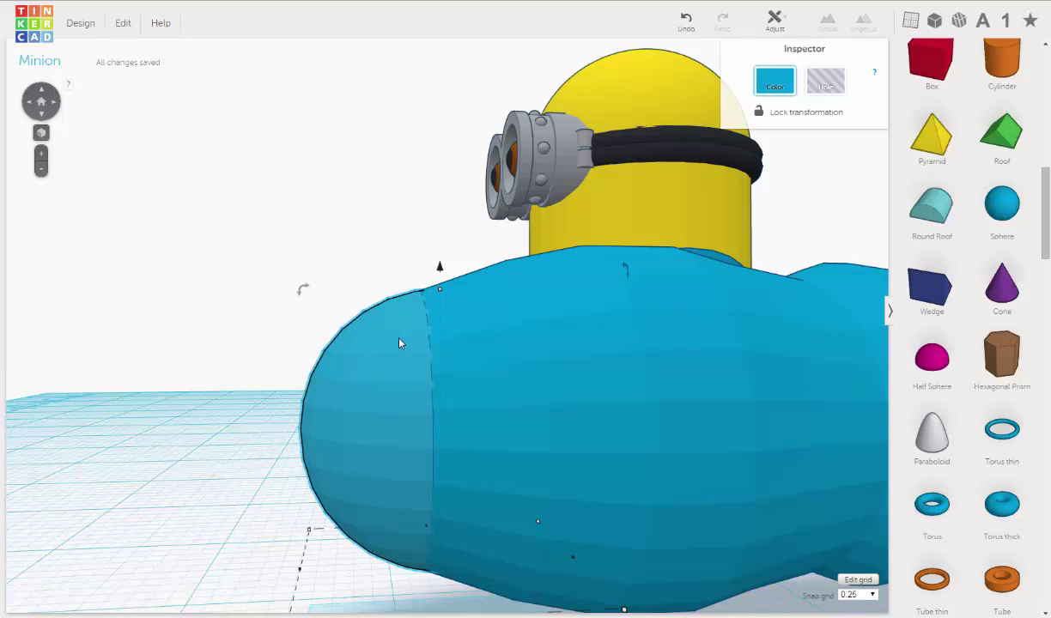
{"action": "key", "text": "Right"}
{"action": "key", "text": "Right"}
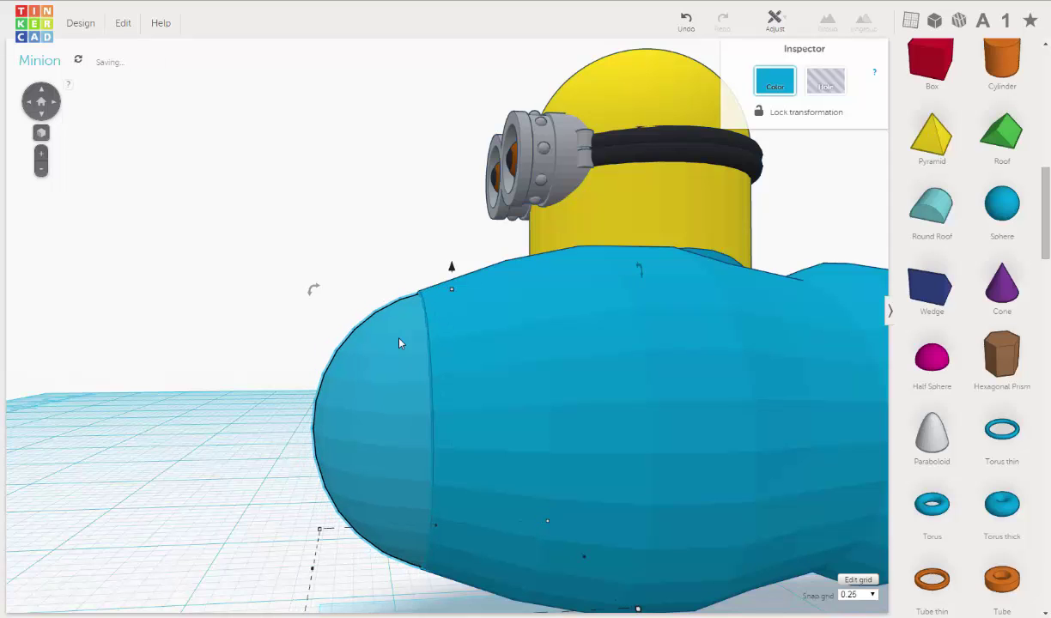
- Select the front sphere of the limb and enlarge it uniformly to 11.50 mm
{"action": "right_click_drag", "start_coordinate": [389, 345], "coordinate": [516, 389]}
{"action": "right_click_drag", "start_coordinate": [541, 394], "coordinate": [449, 433]}
{"action": "left_click", "coordinate": [669, 421]}
{"action": "left_click", "coordinate": [346, 431]}
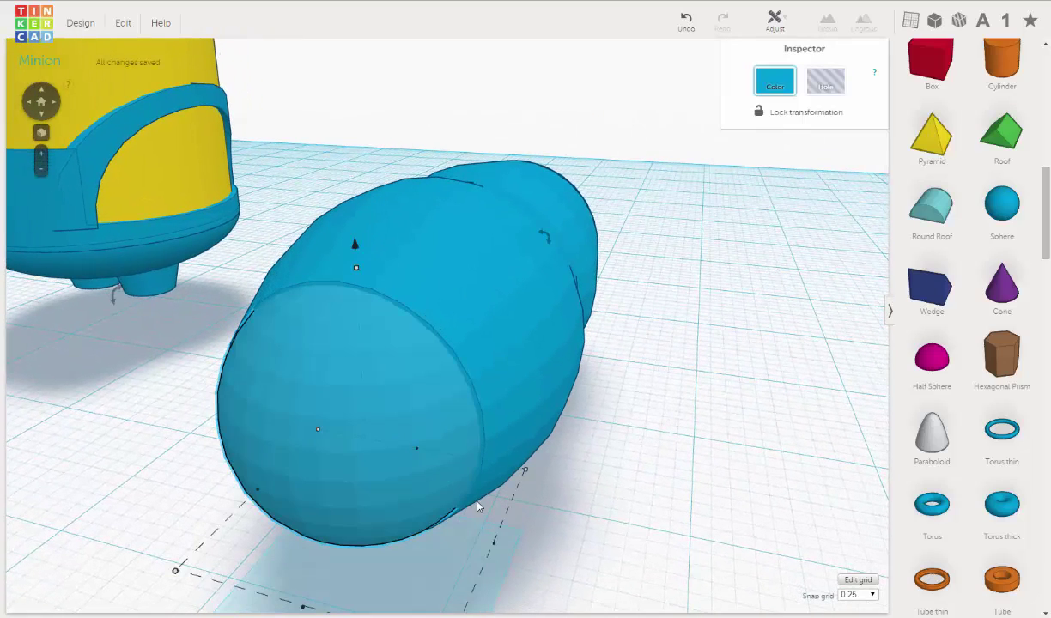
{"action": "scroll", "coordinate": [581, 450], "scroll_direction": "down", "scroll_amount": 2}
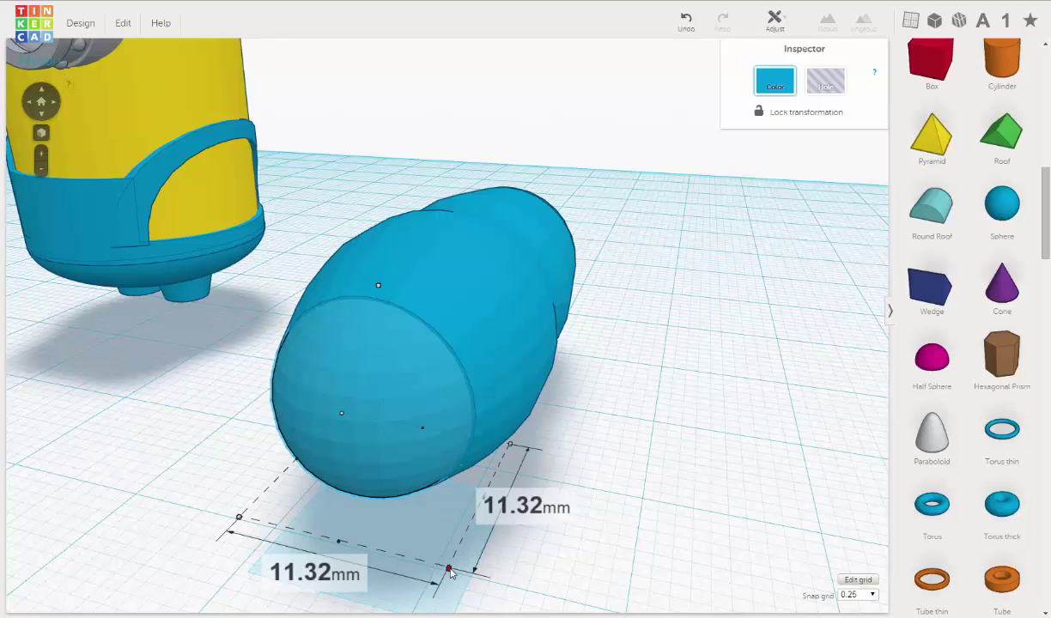
{"action": "left_click_drag", "start_coordinate": [450, 571], "coordinate": [453, 575]}
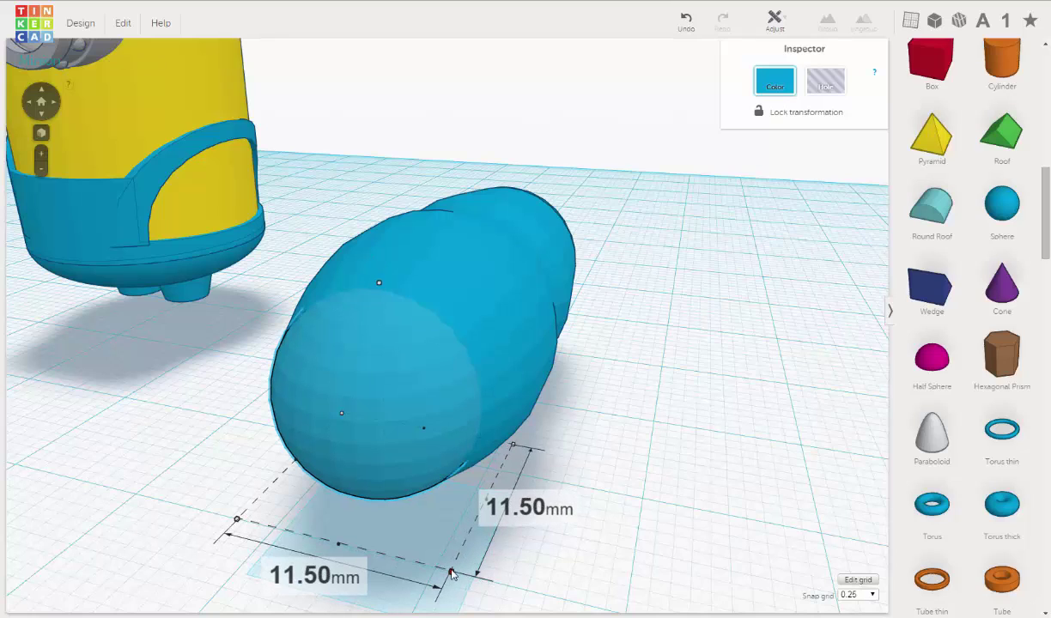
- Align the two end spheres and the multipoint cylinder on their centers in height and across the width
{"action": "right_click_drag", "start_coordinate": [452, 573], "coordinate": [563, 446]}
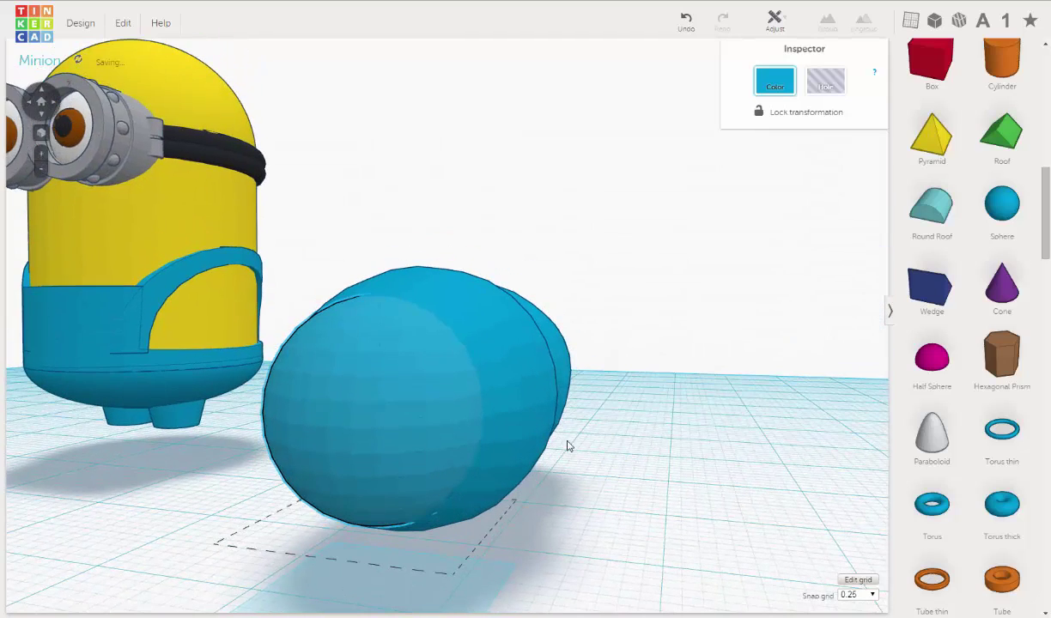
{"action": "left_click_drag", "start_coordinate": [662, 365], "coordinate": [433, 492]}
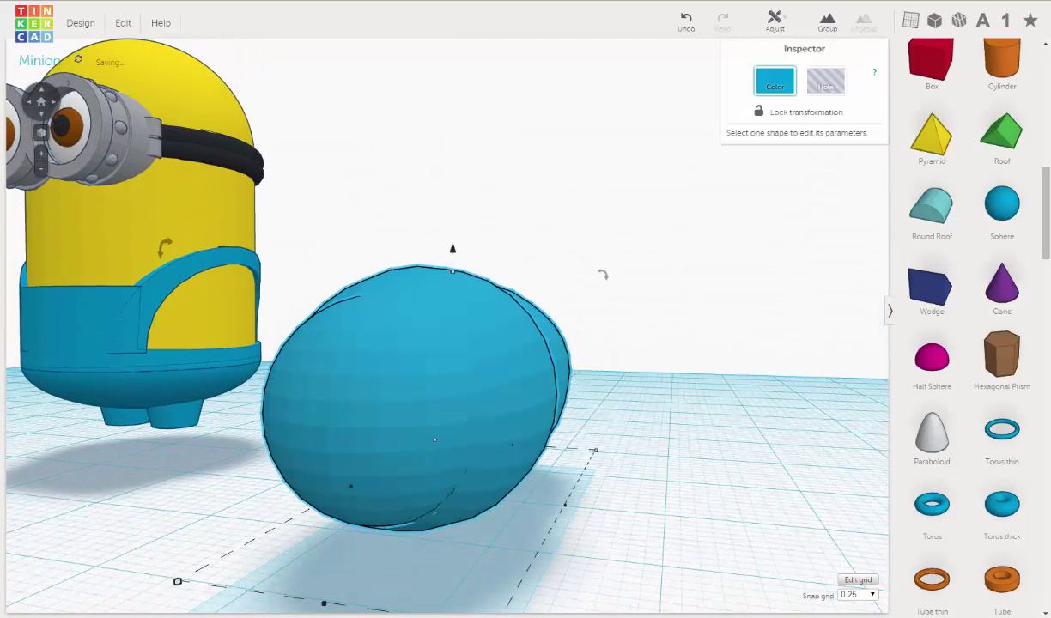
{"action": "left_click", "coordinate": [771, 23]}
{"action": "left_click", "coordinate": [776, 42]}
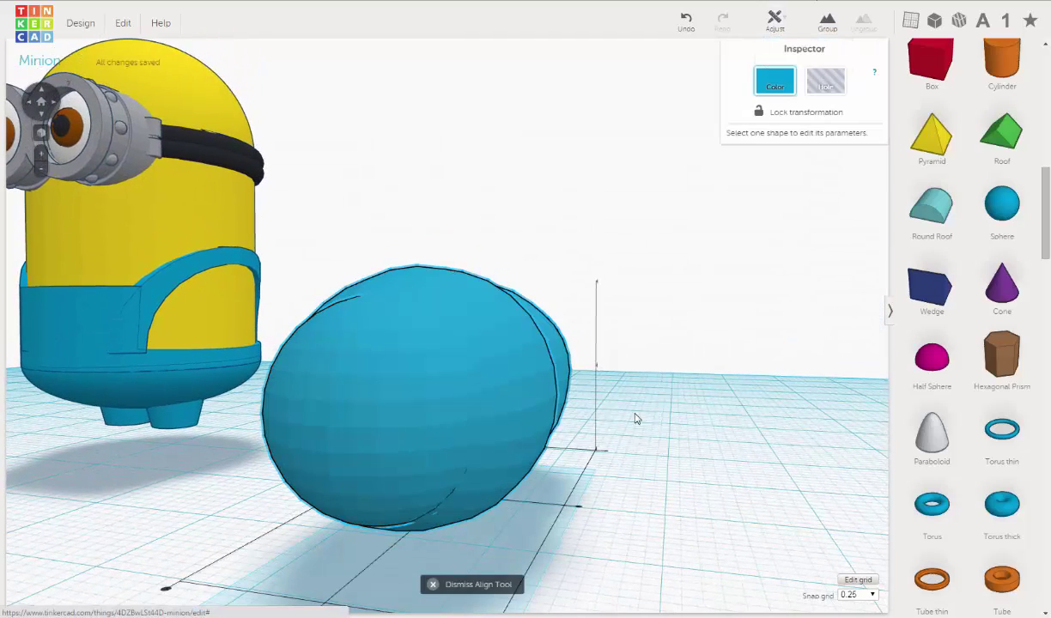
{"action": "left_click", "coordinate": [596, 367]}
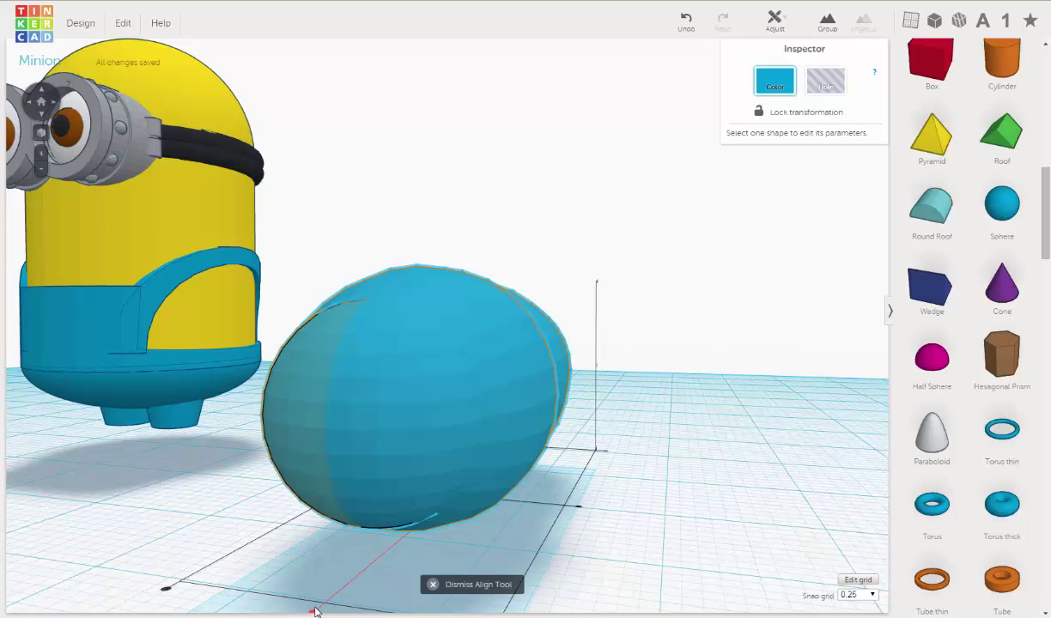
{"action": "left_click", "coordinate": [315, 611]}
{"action": "left_click", "coordinate": [679, 423]}
- Examine the limb from the side, the front and above to check how both end spheres blend into the cylinder
{"action": "right_click_drag", "start_coordinate": [680, 423], "coordinate": [520, 389]}
{"action": "scroll", "coordinate": [501, 401], "scroll_direction": "up", "scroll_amount": 3}
{"action": "scroll", "coordinate": [500, 398], "scroll_direction": "down", "scroll_amount": 2}
{"action": "right_click_drag", "start_coordinate": [605, 375], "coordinate": [518, 204]}
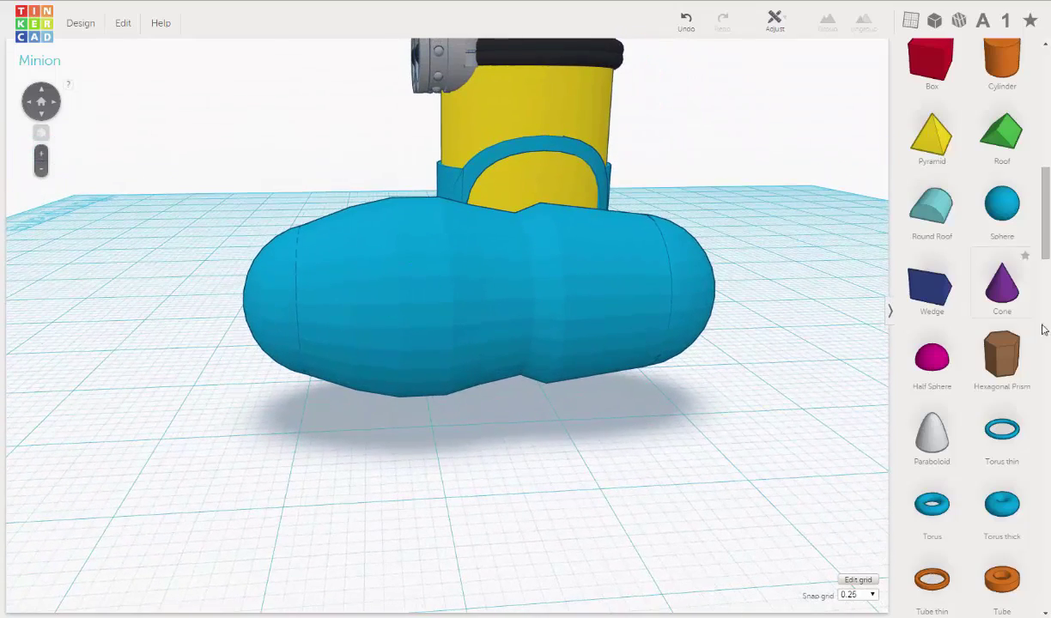
{"action": "right_click_drag", "start_coordinate": [376, 358], "coordinate": [519, 443]}
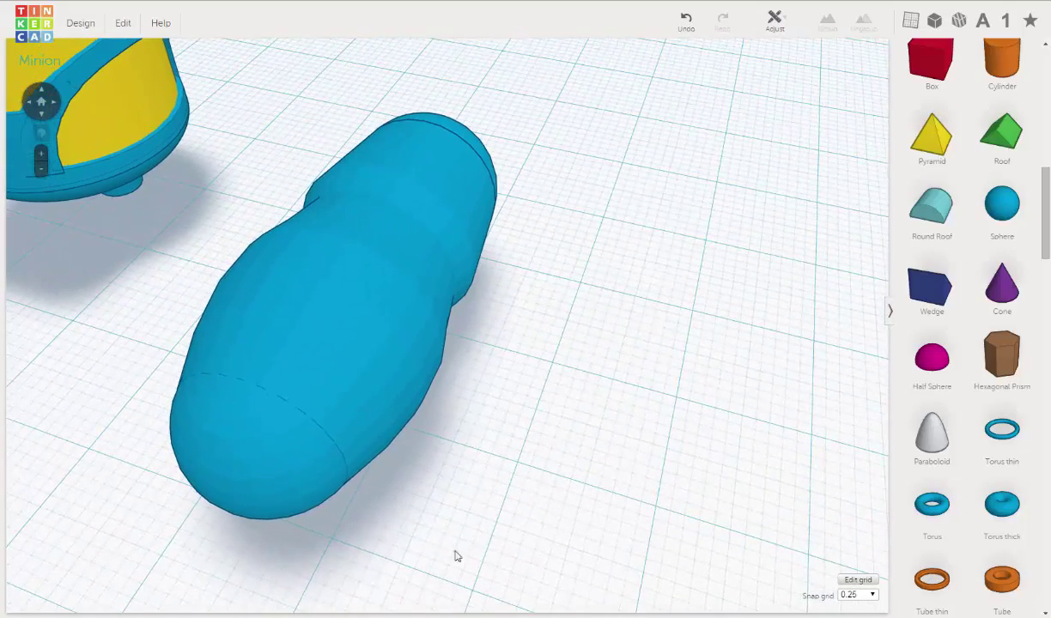
{"action": "scroll", "coordinate": [492, 407], "scroll_direction": "down", "scroll_amount": 2}
{"action": "right_click_drag", "start_coordinate": [492, 407], "coordinate": [729, 263]}
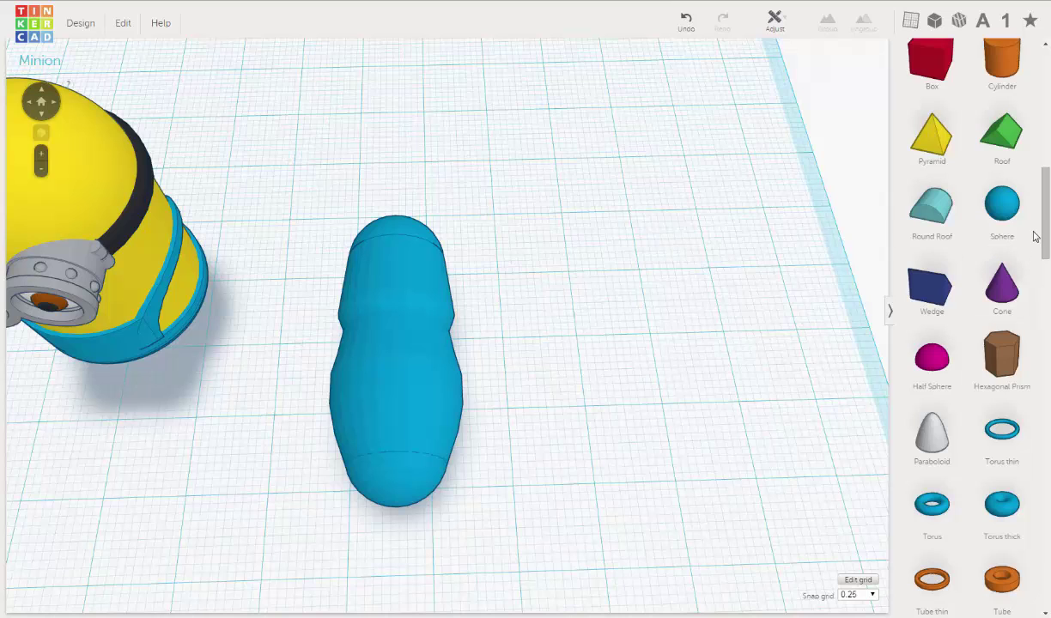
- Add the Extrusion More Handles shape from page 7 of the community shape generators to the workplane
{"action": "left_click_drag", "start_coordinate": [1047, 217], "coordinate": [1048, 98]}
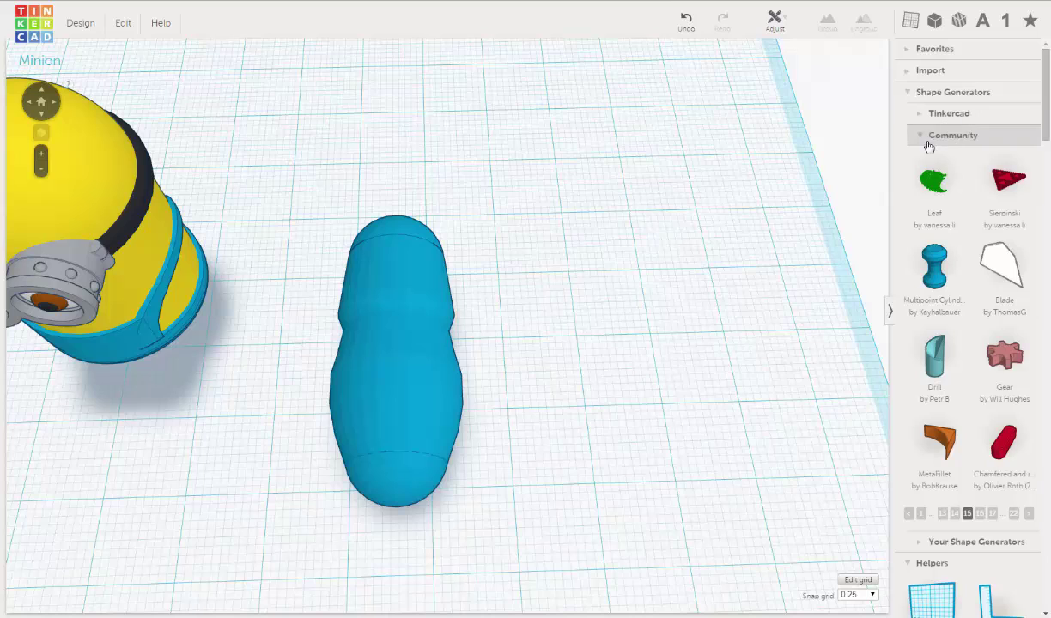
{"action": "left_click", "coordinate": [955, 515]}
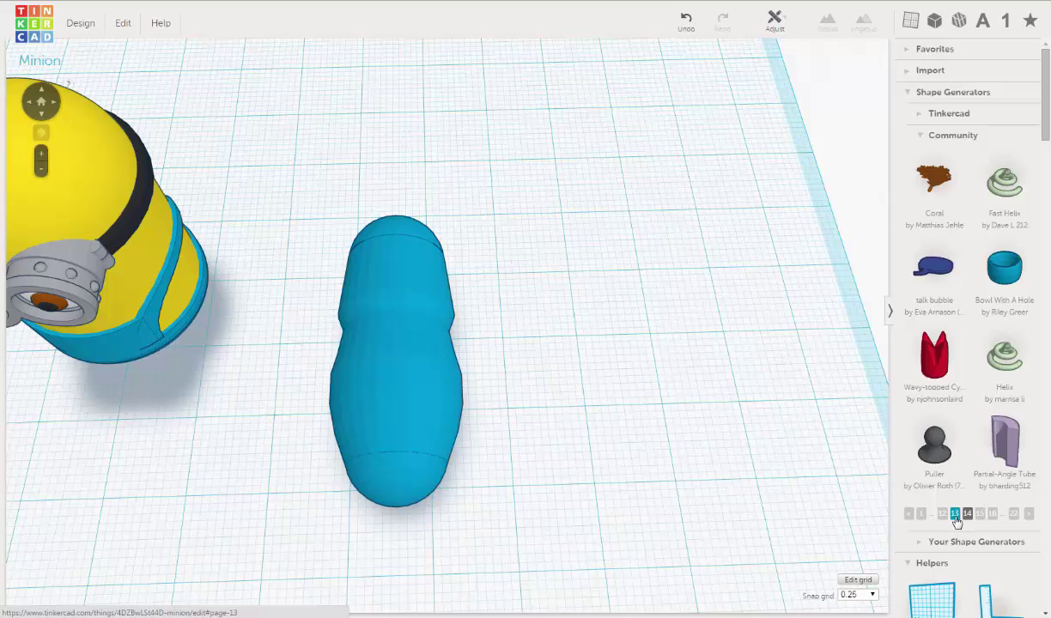
{"action": "left_click", "coordinate": [955, 516]}
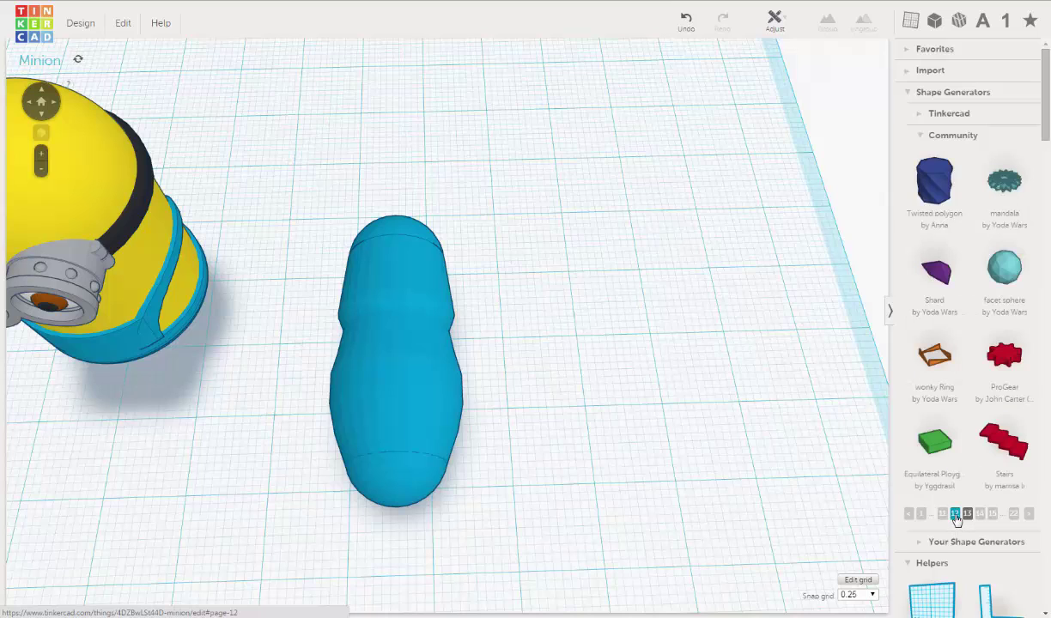
{"action": "left_click", "coordinate": [956, 514]}
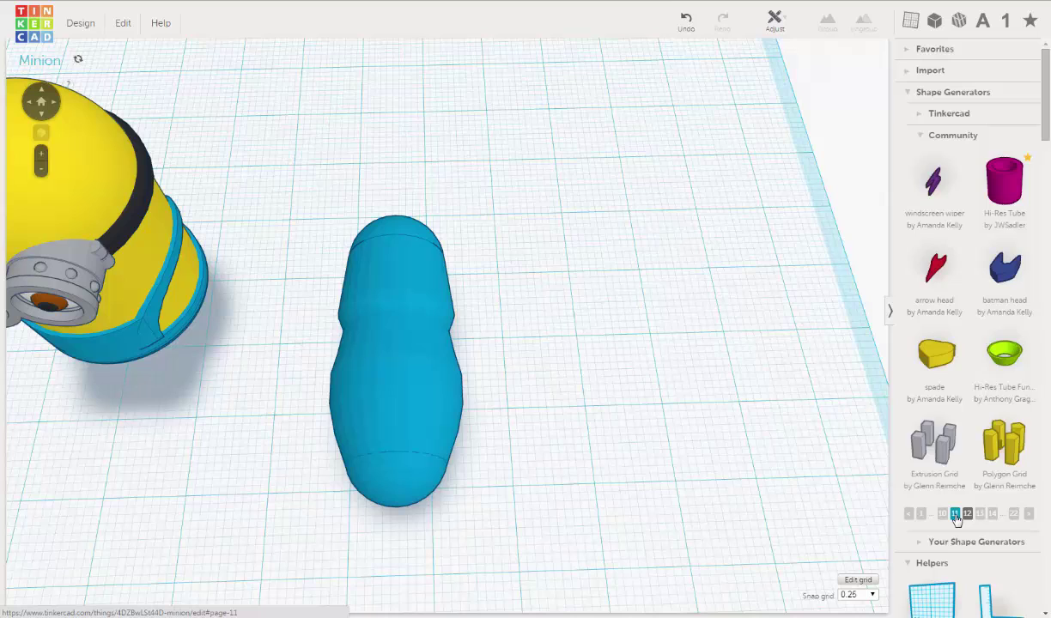
{"action": "left_click", "coordinate": [956, 514]}
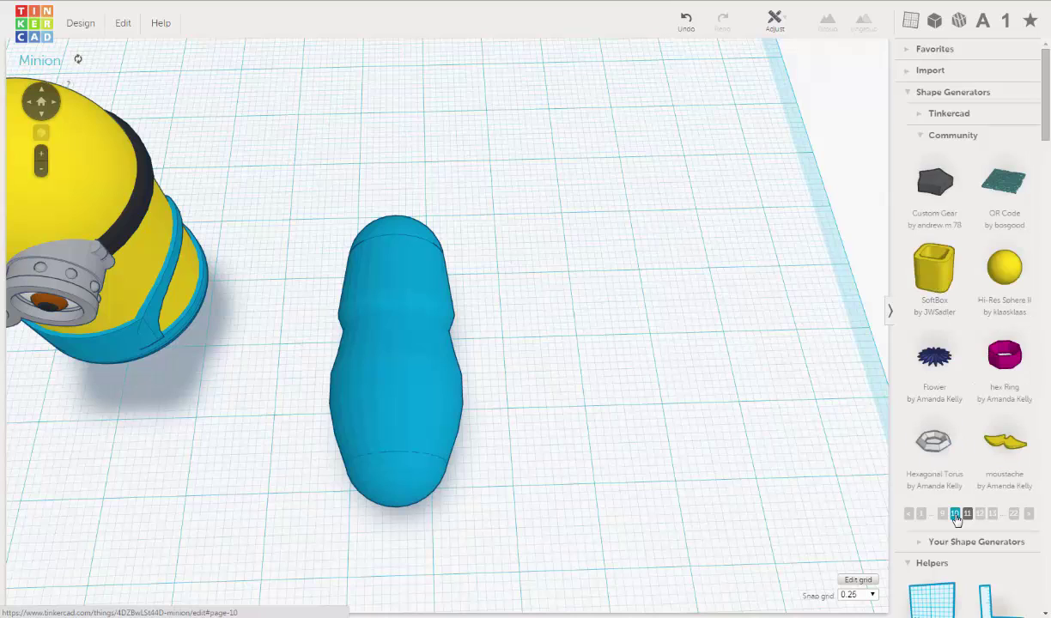
{"action": "left_click", "coordinate": [955, 514]}
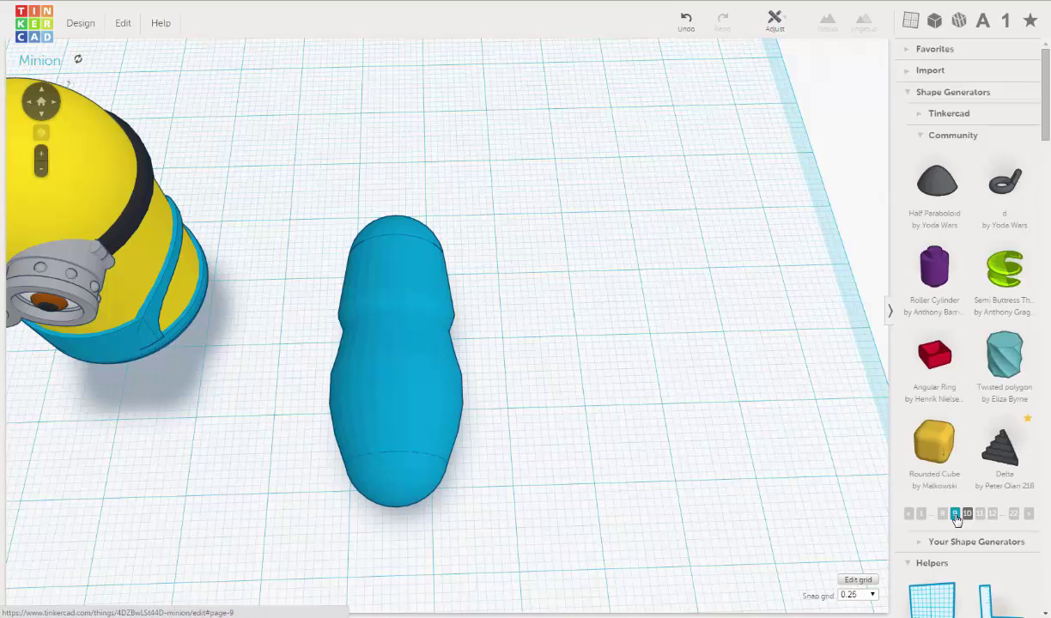
{"action": "left_click", "coordinate": [956, 514]}
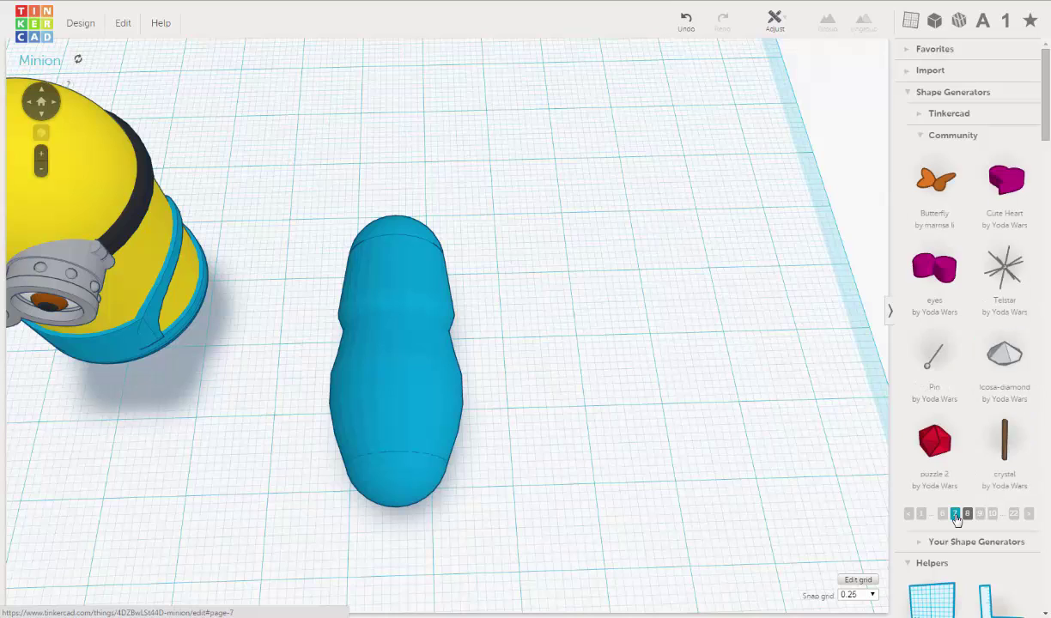
{"action": "left_click", "coordinate": [955, 515]}
{"action": "left_click", "coordinate": [955, 514]}
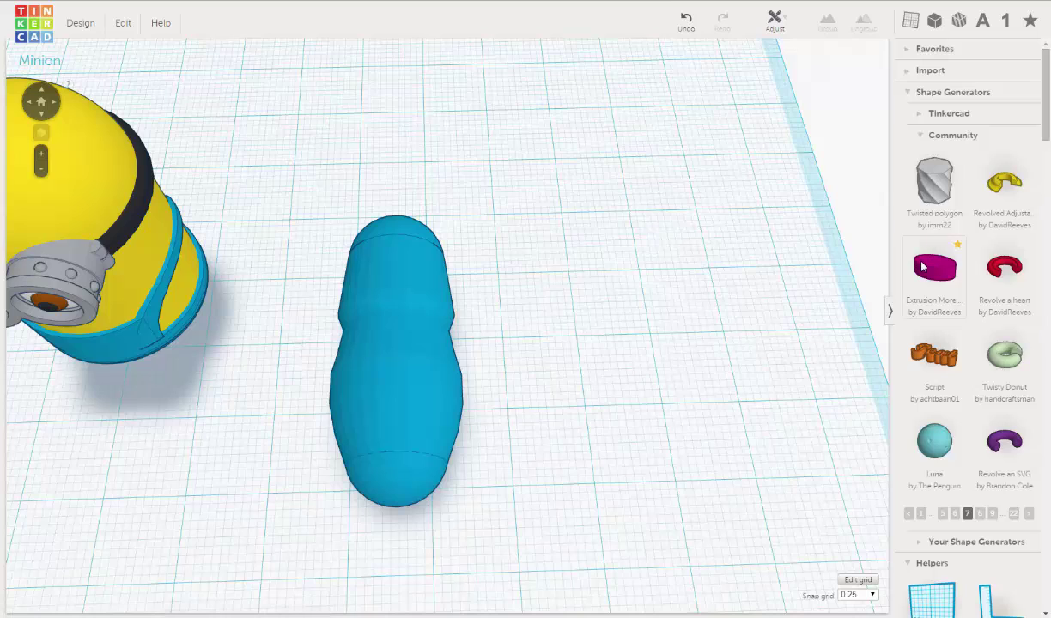
{"action": "left_click_drag", "start_coordinate": [927, 271], "coordinate": [728, 329]}
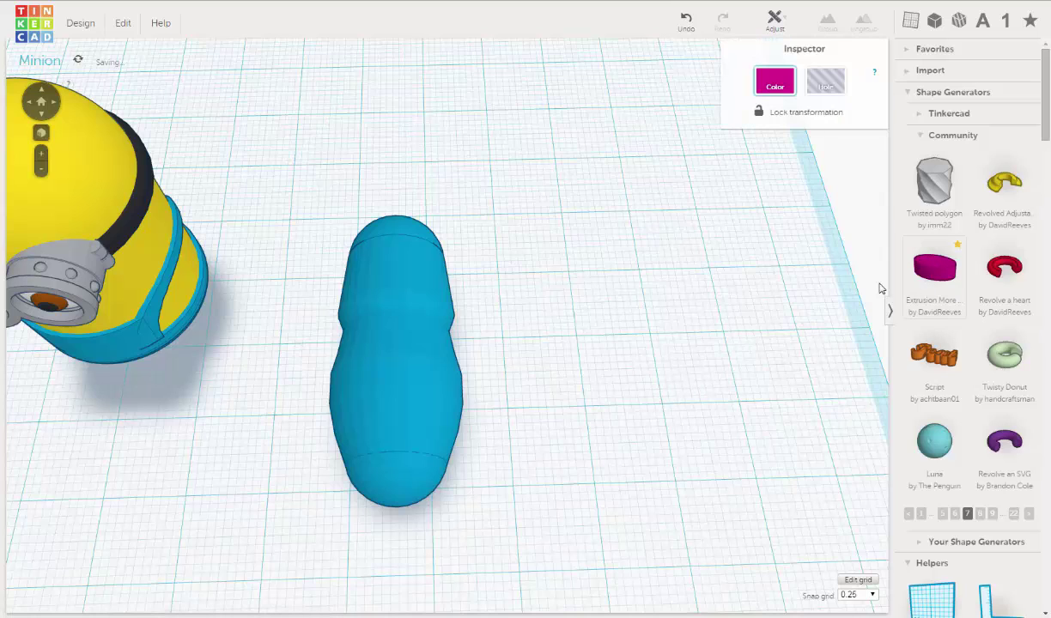
- Move the magenta extrusion onto the workplane next to the limb, on the side away from the minion
{"action": "scroll", "coordinate": [622, 346], "scroll_direction": "down", "scroll_amount": 3}
{"action": "scroll", "coordinate": [622, 347], "scroll_direction": "down", "scroll_amount": 1}
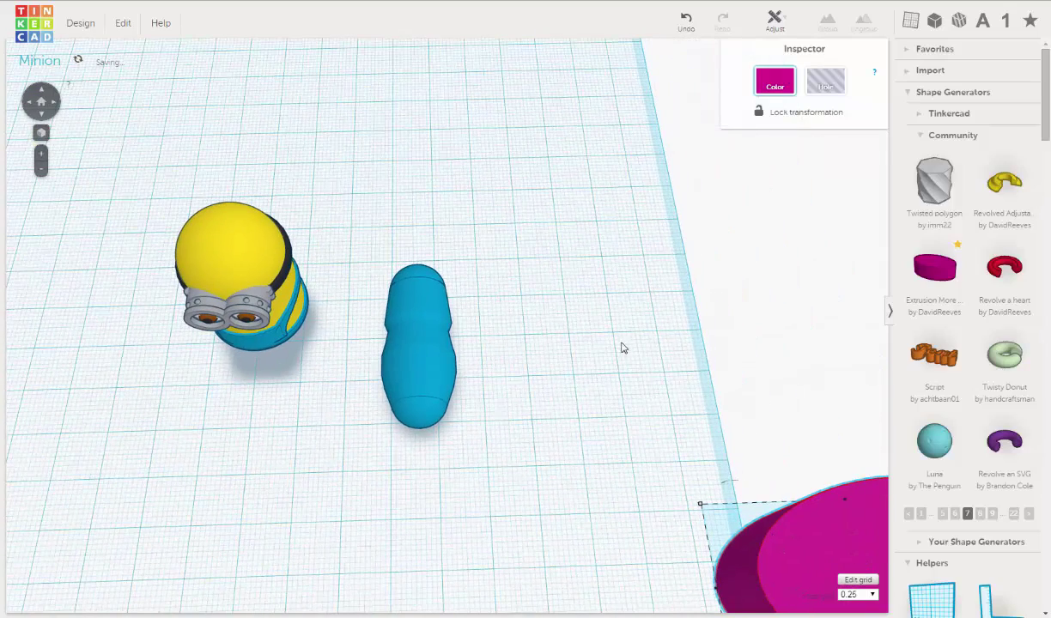
{"action": "left_click_drag", "start_coordinate": [820, 581], "coordinate": [475, 397]}
{"action": "left_click_drag", "start_coordinate": [424, 420], "coordinate": [624, 450]}
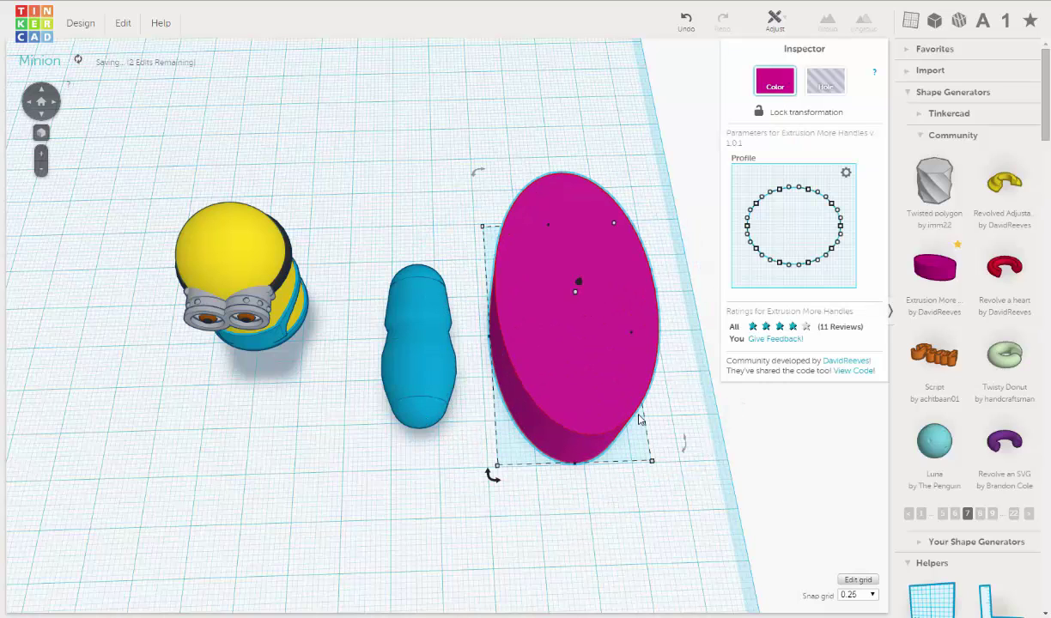
- Set the snap grid to 1.0 and flatten the magenta extrusion to a height of 1 mm
{"action": "right_click_drag", "start_coordinate": [615, 401], "coordinate": [598, 298]}
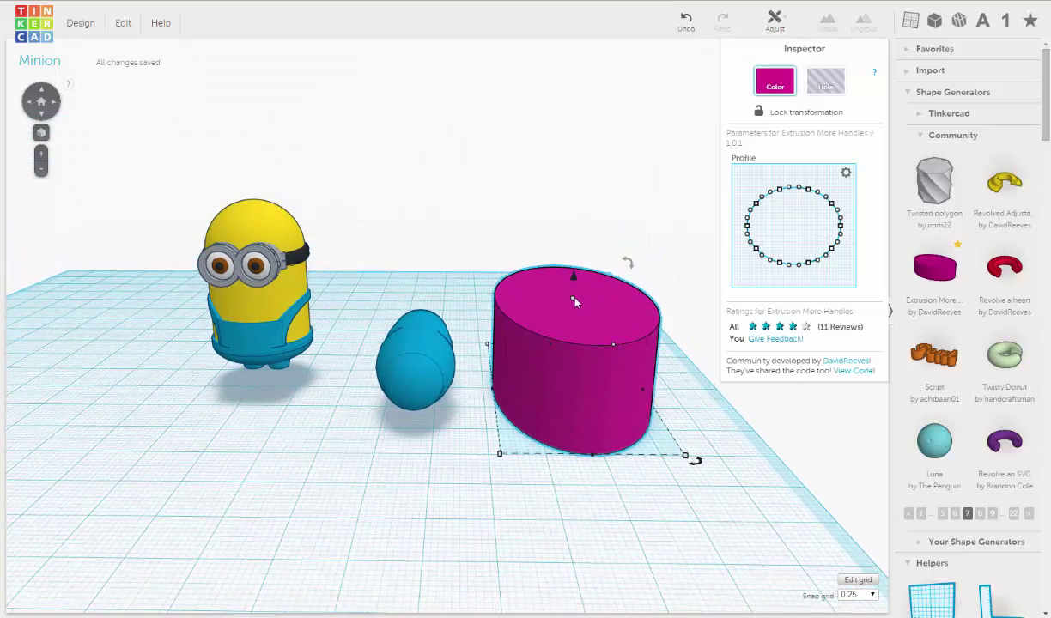
{"action": "left_click", "coordinate": [859, 594]}
{"action": "left_click", "coordinate": [846, 563]}
{"action": "right_click_drag", "start_coordinate": [650, 525], "coordinate": [572, 292]}
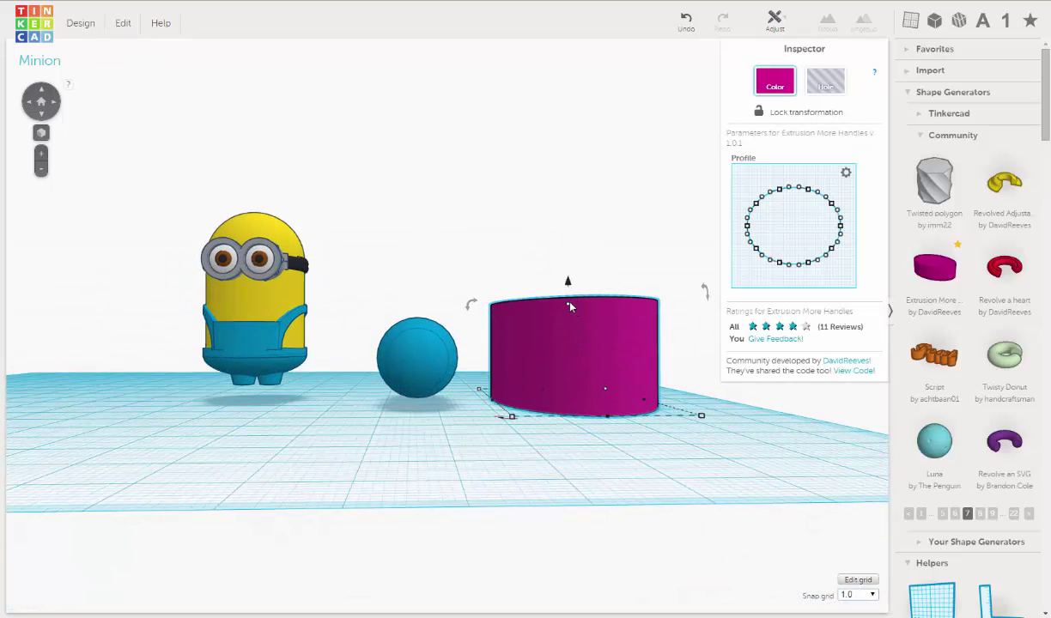
{"action": "left_click_drag", "start_coordinate": [570, 307], "coordinate": [583, 398]}
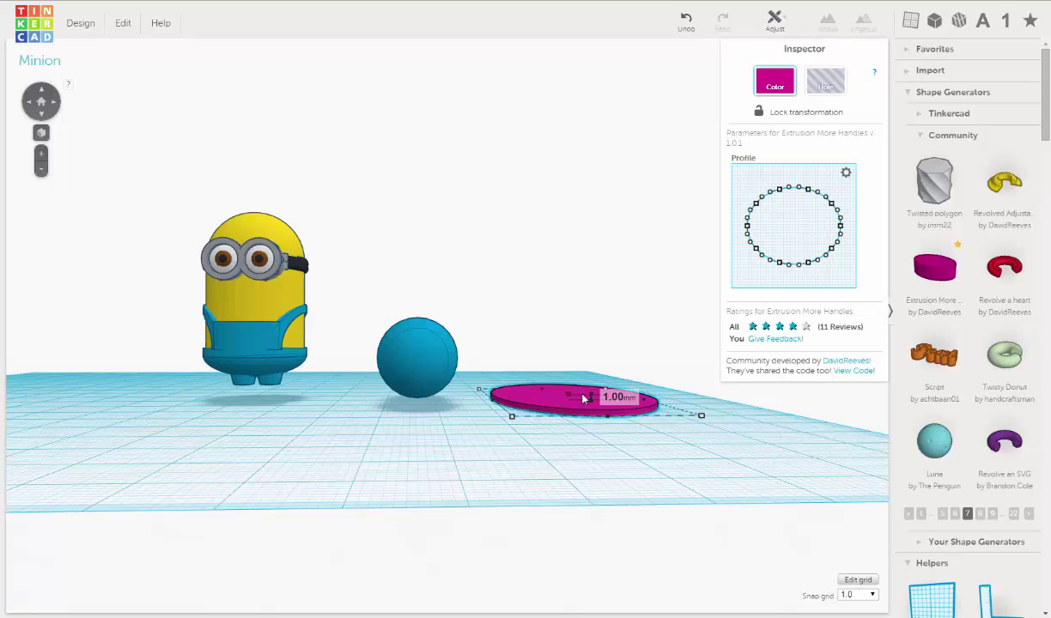
- Align the limb parts and the flat magenta oval on their centers across both the width and the length
{"action": "scroll", "coordinate": [595, 417], "scroll_direction": "up", "scroll_amount": 5}
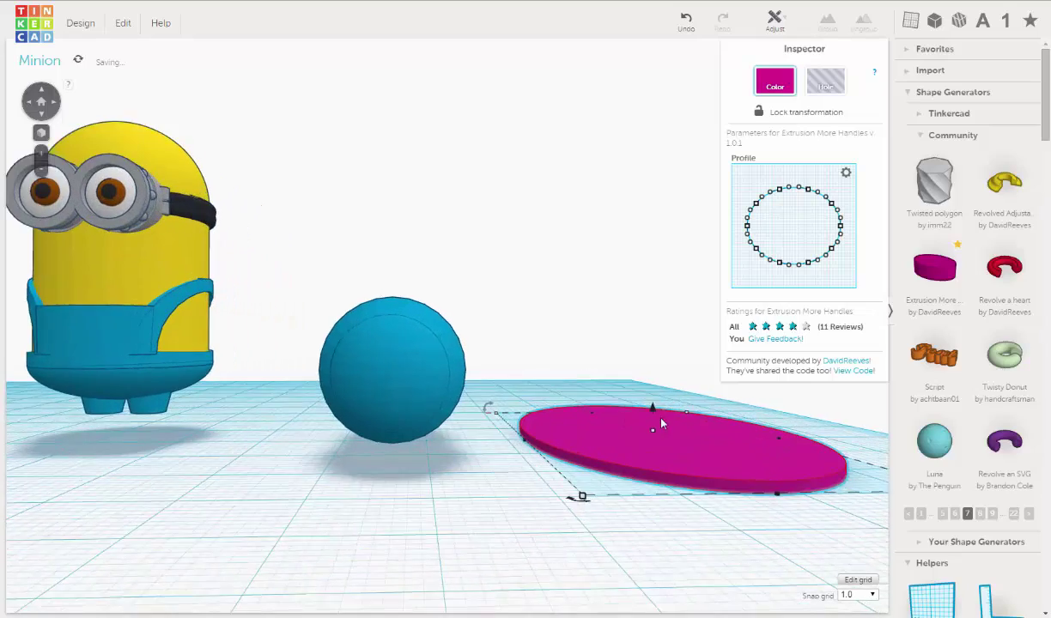
{"action": "right_click_drag", "start_coordinate": [660, 423], "coordinate": [608, 446]}
{"action": "scroll", "coordinate": [633, 495], "scroll_direction": "down", "scroll_amount": 5}
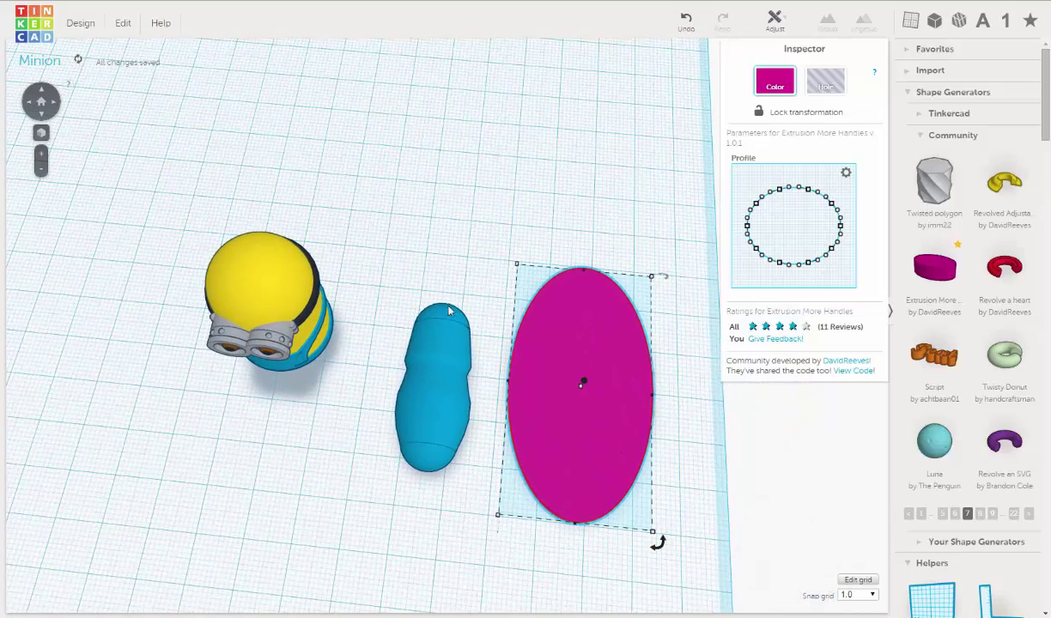
{"action": "left_click_drag", "start_coordinate": [419, 274], "coordinate": [607, 499]}
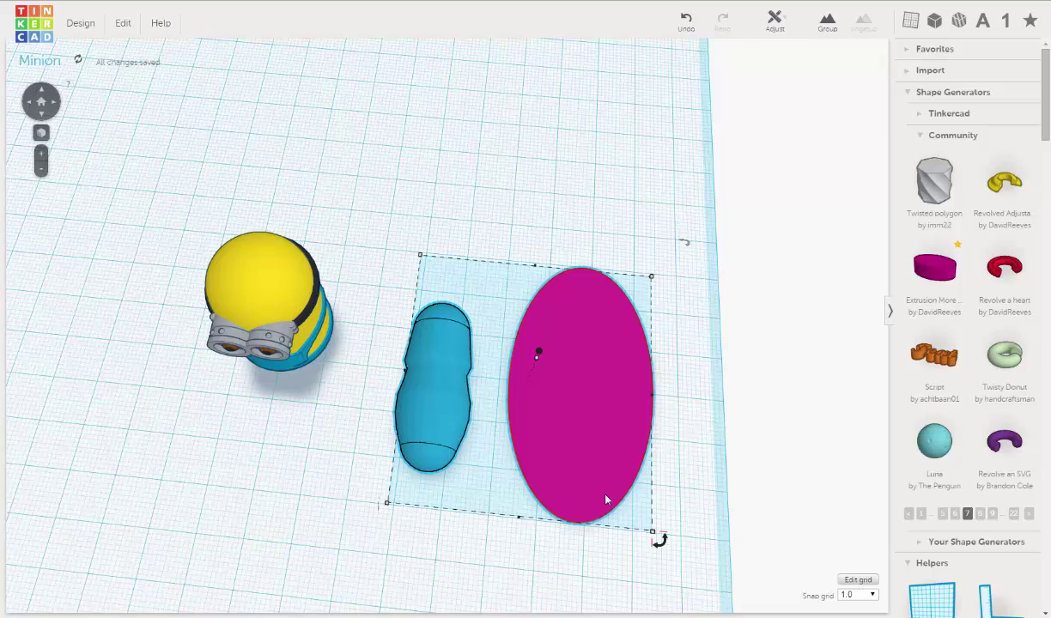
{"action": "left_click", "coordinate": [775, 28]}
{"action": "left_click", "coordinate": [778, 44]}
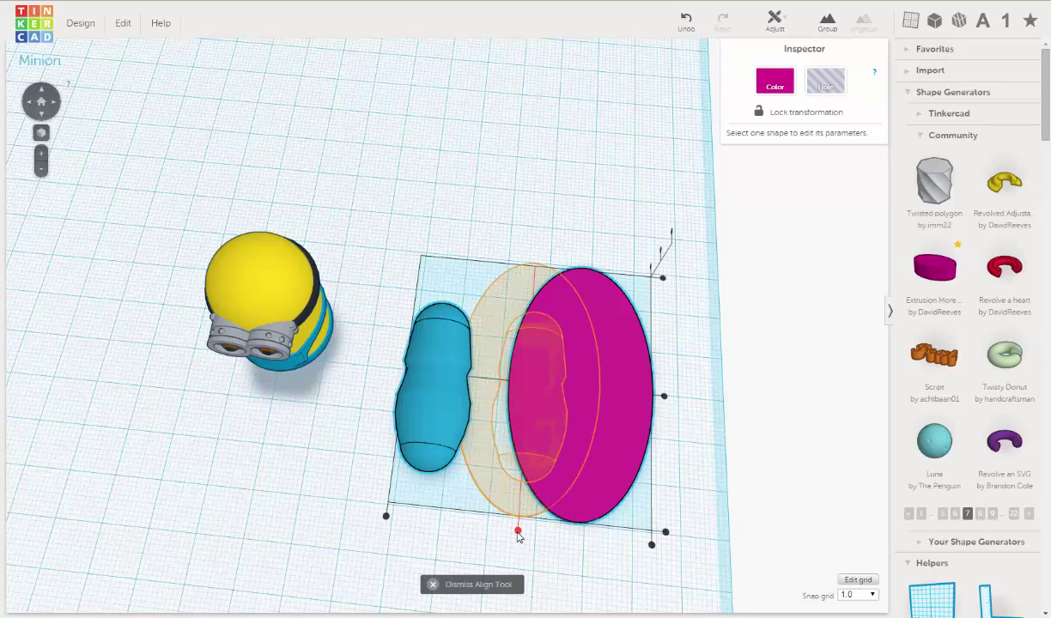
{"action": "left_click", "coordinate": [517, 532]}
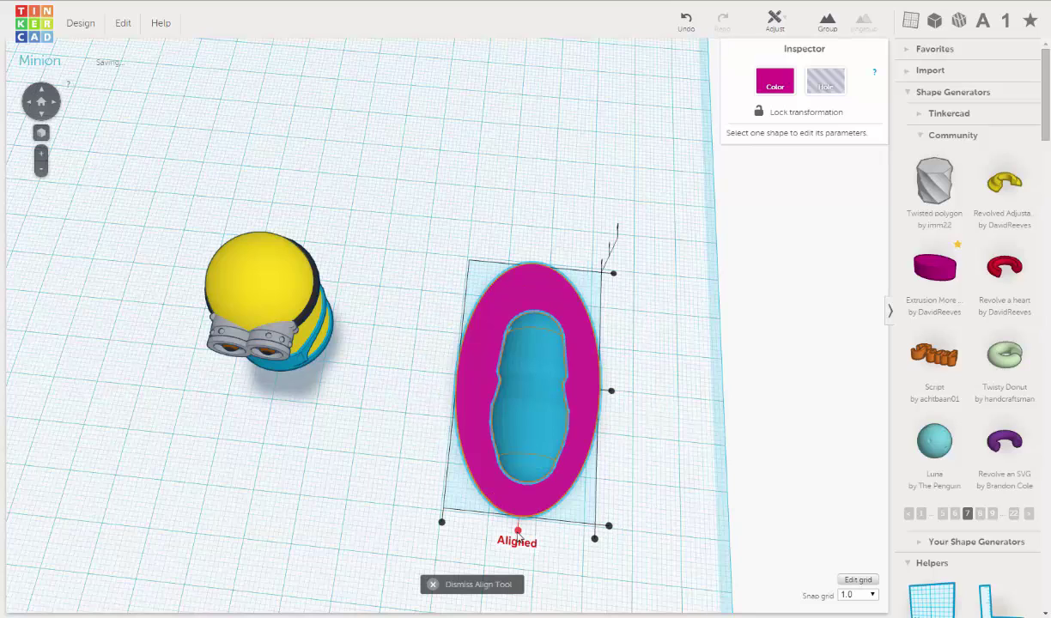
{"action": "left_click", "coordinate": [611, 392]}
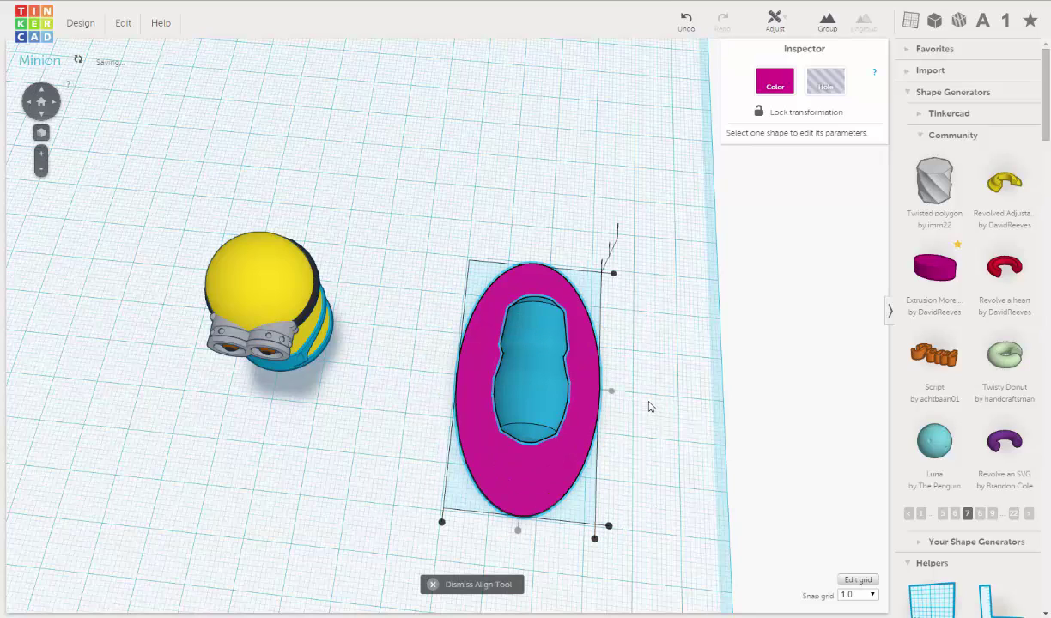
- Scale the flat magenta oval down proportionally in width and length so it fits more closely around the limb
{"action": "scroll", "coordinate": [637, 448], "scroll_direction": "up", "scroll_amount": 1}
{"action": "right_click_drag", "start_coordinate": [637, 447], "coordinate": [577, 398]}
{"action": "left_click", "coordinate": [577, 398]}
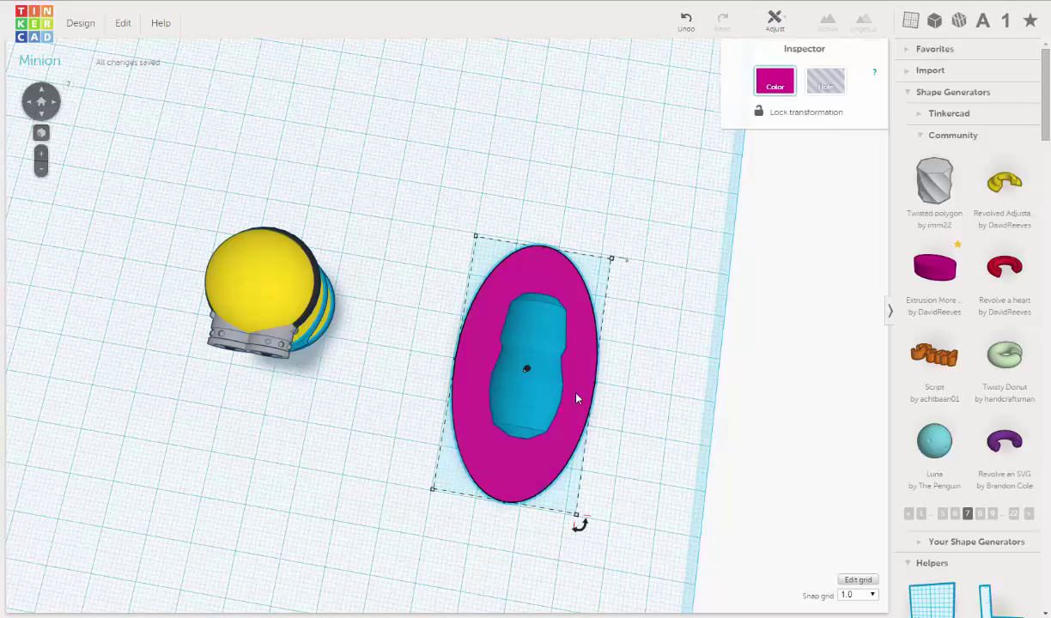
{"action": "right_click_drag", "start_coordinate": [627, 357], "coordinate": [680, 207]}
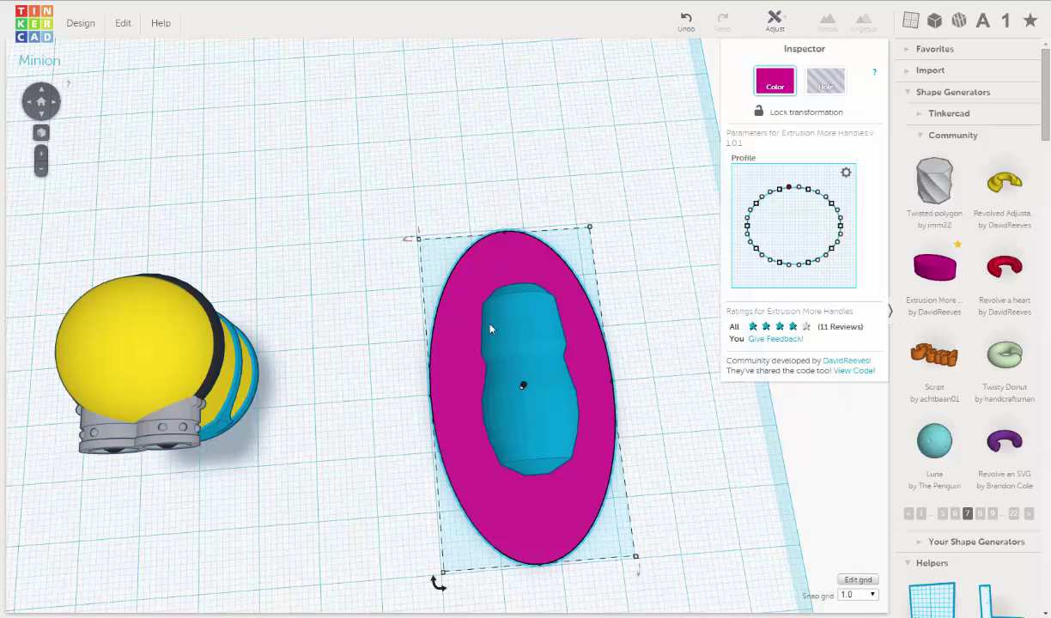
{"action": "left_click_drag", "start_coordinate": [564, 513], "coordinate": [564, 509]}
{"action": "middle_click_drag", "start_coordinate": [568, 290], "coordinate": [544, 282]}
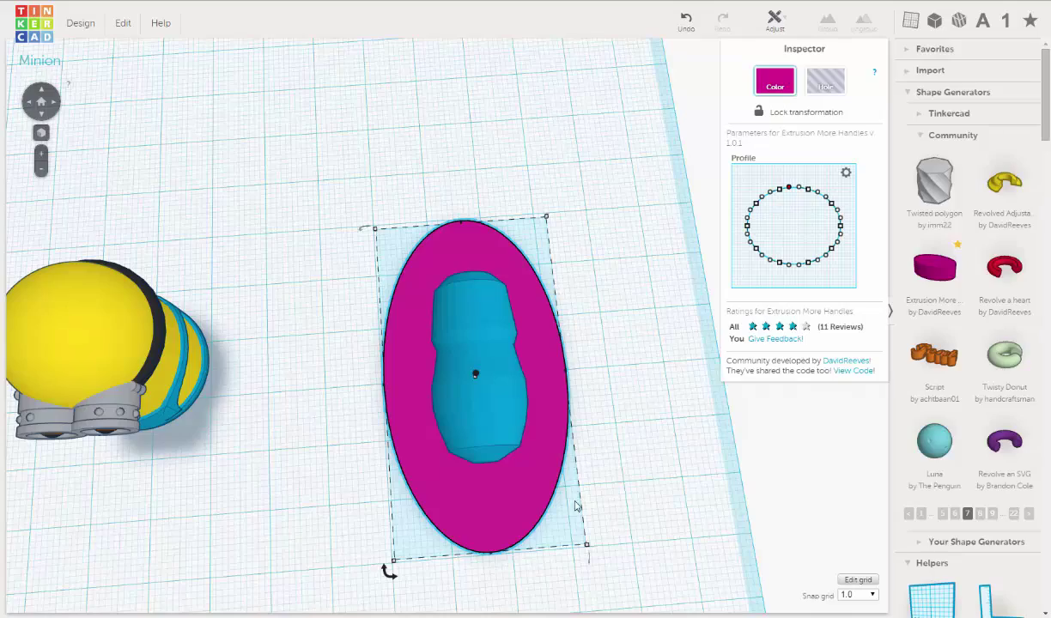
{"action": "right_click_drag", "start_coordinate": [577, 501], "coordinate": [537, 249]}
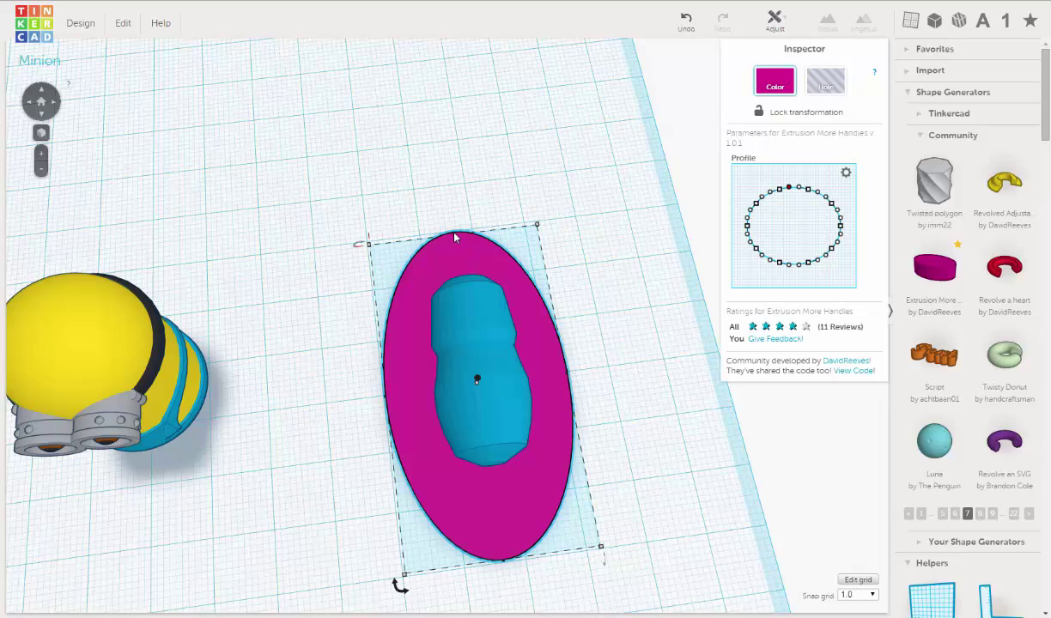
{"action": "mouse_move", "coordinate": [538, 226]}
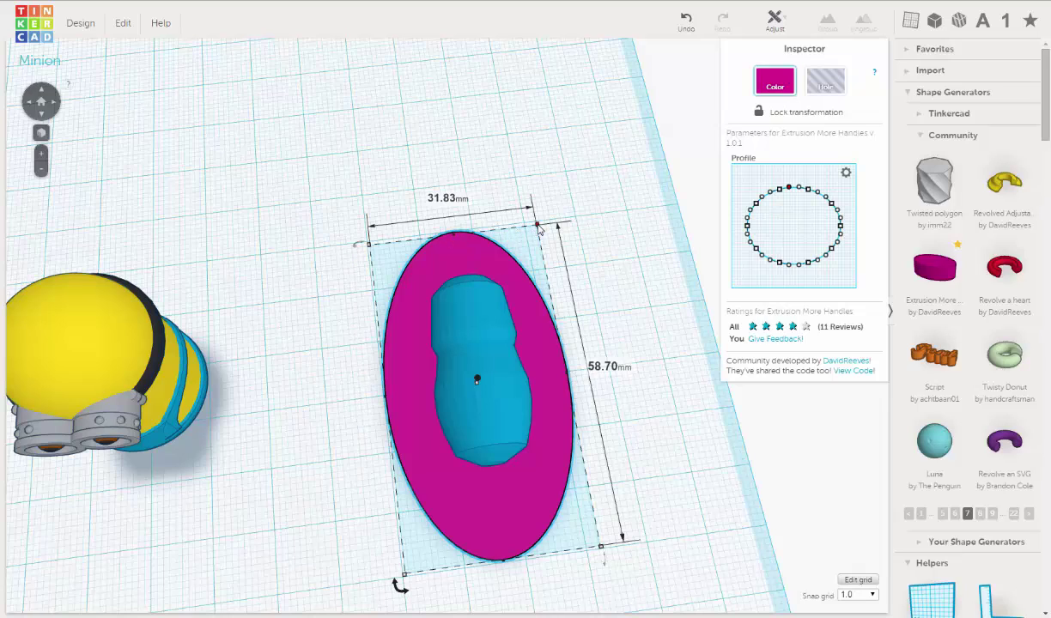
{"action": "left_click_drag", "start_coordinate": [539, 229], "coordinate": [502, 385], "text": "shift"}
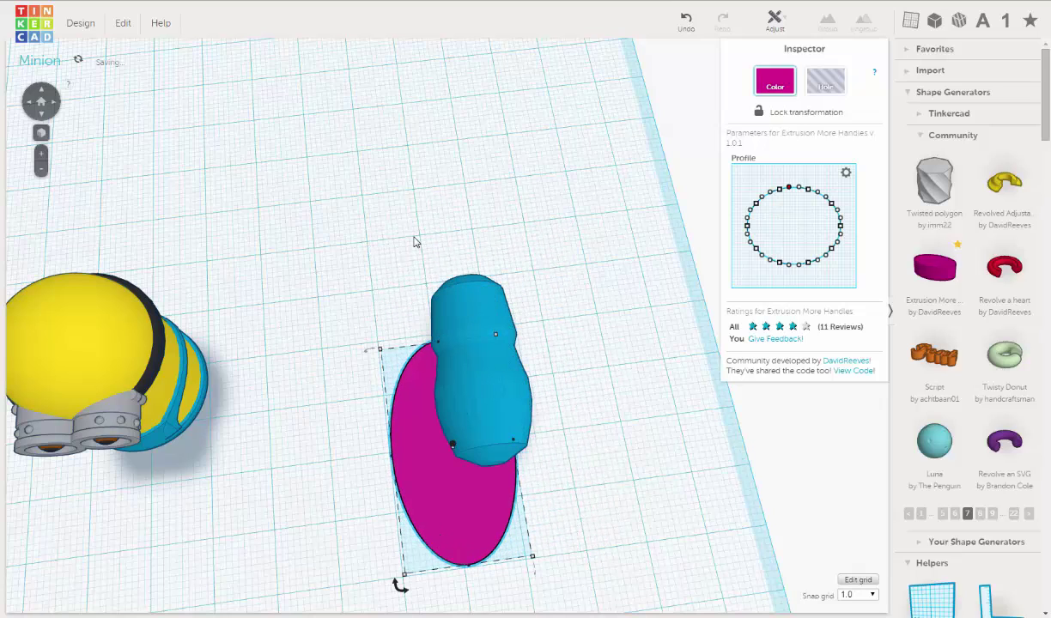
- Center the limb parts and the reduced magenta oval on each other across both the width and the length
{"action": "left_click_drag", "start_coordinate": [371, 225], "coordinate": [532, 559]}
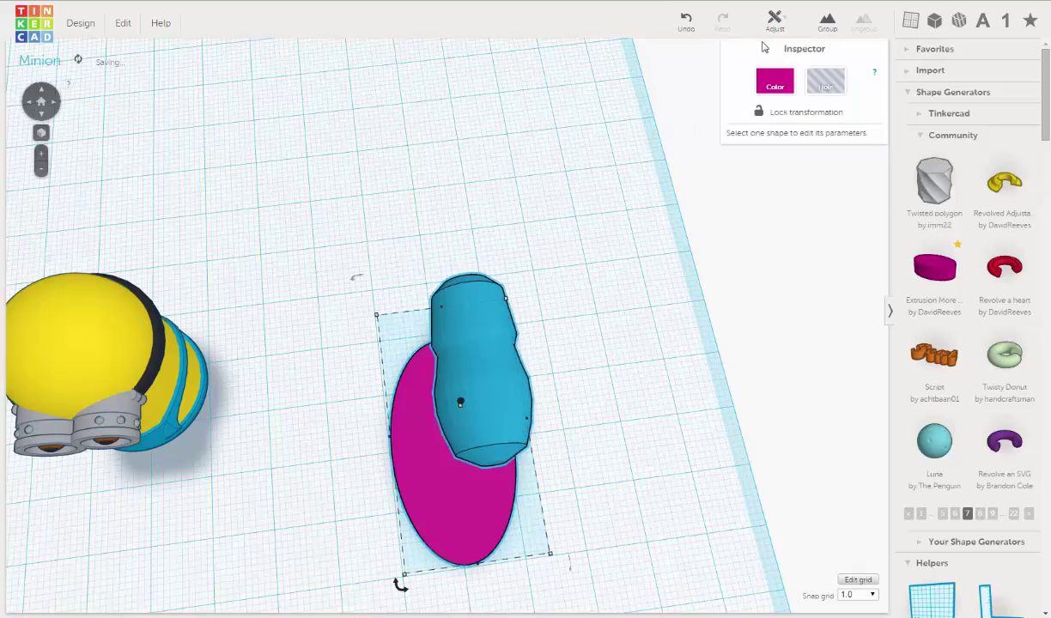
{"action": "left_click", "coordinate": [774, 28]}
{"action": "left_click", "coordinate": [778, 44]}
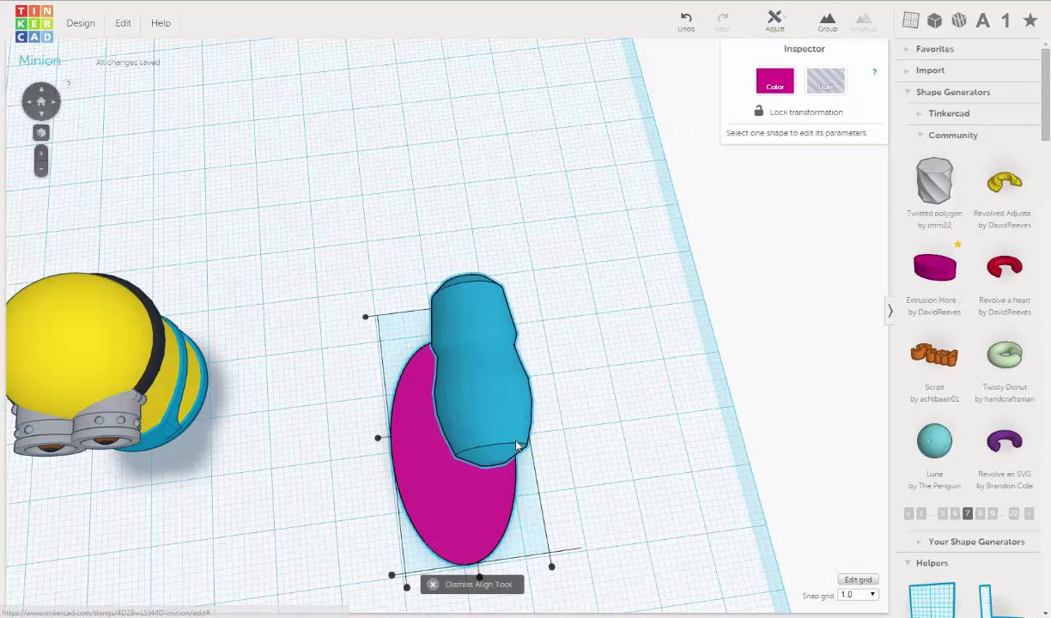
{"action": "left_click", "coordinate": [376, 436]}
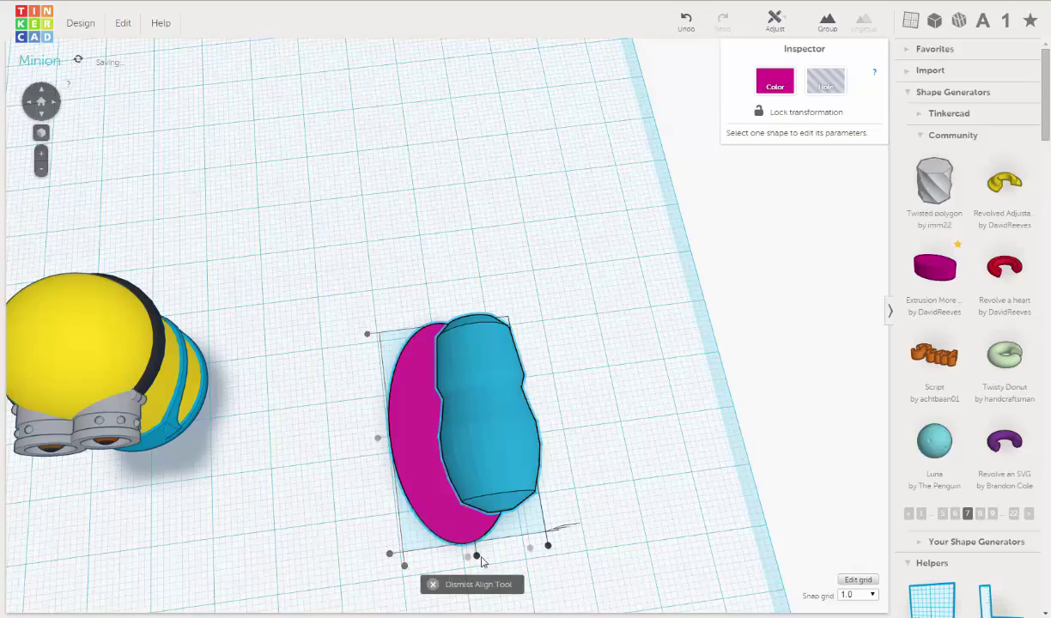
{"action": "left_click", "coordinate": [476, 556]}
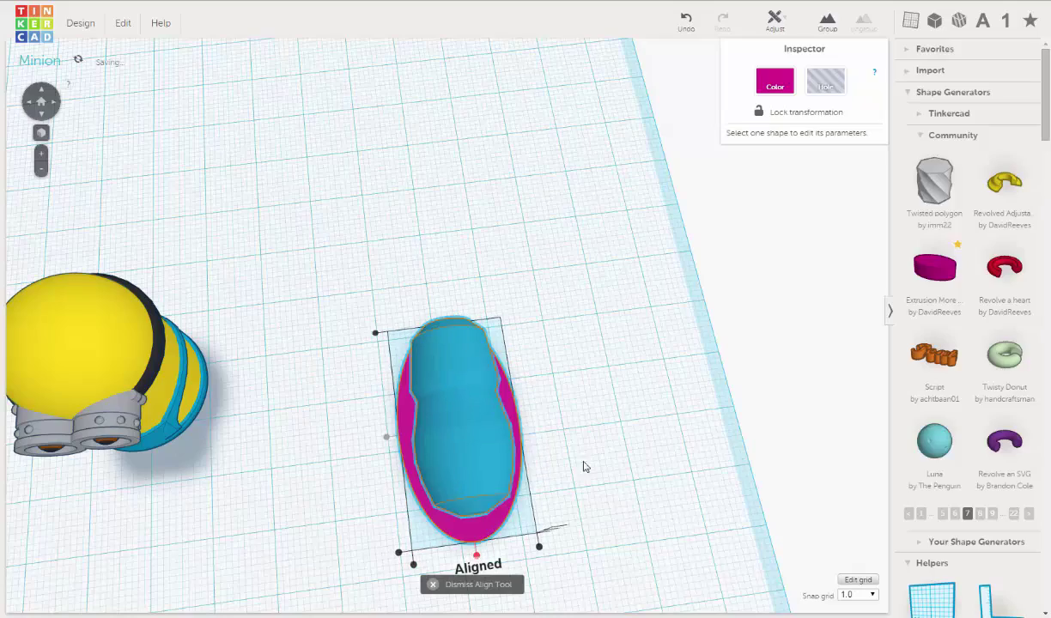
{"action": "right_click_drag", "start_coordinate": [612, 427], "coordinate": [549, 443]}
{"action": "left_click", "coordinate": [636, 355]}
- Try moving the leftmost handle of the magenta oval's profile slightly inward, and undo the change
{"action": "scroll", "coordinate": [577, 367], "scroll_direction": "up", "scroll_amount": 5}
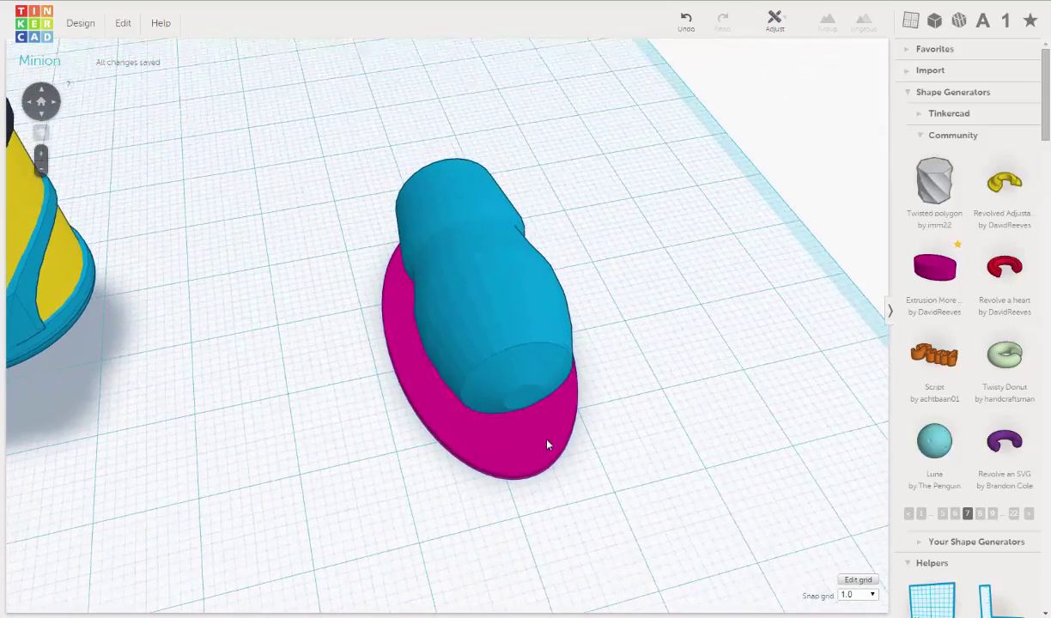
{"action": "left_click", "coordinate": [551, 444]}
{"action": "right_click_drag", "start_coordinate": [628, 388], "coordinate": [445, 235]}
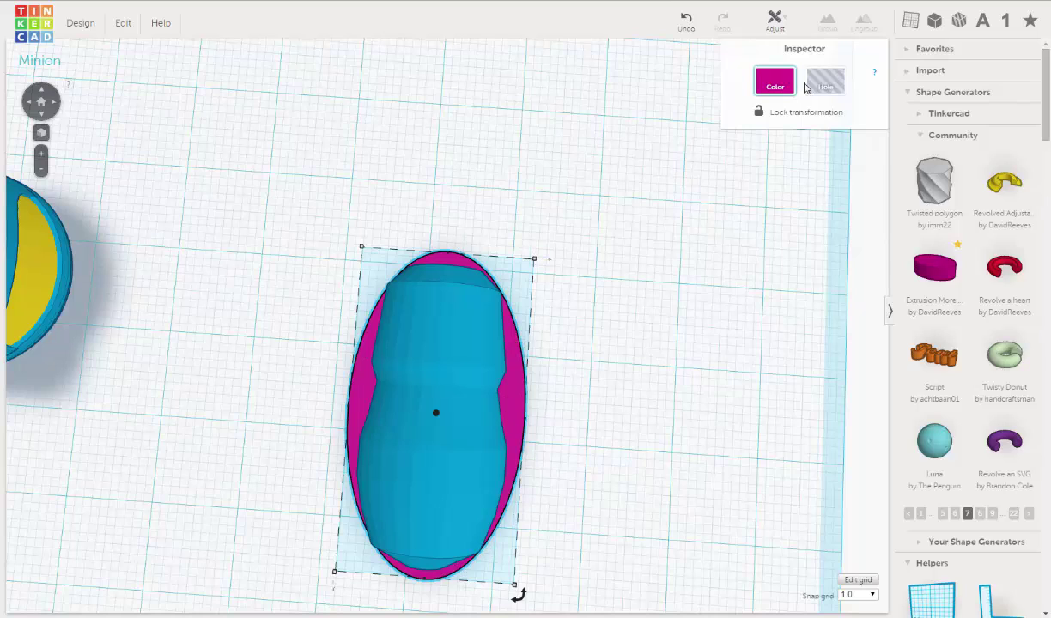
{"action": "mouse_move", "coordinate": [514, 357]}
{"action": "left_mouse_down"}
{"action": "mouse_move", "coordinate": [528, 361]}
{"action": "mouse_move", "coordinate": [512, 366]}
{"action": "left_mouse_up"}
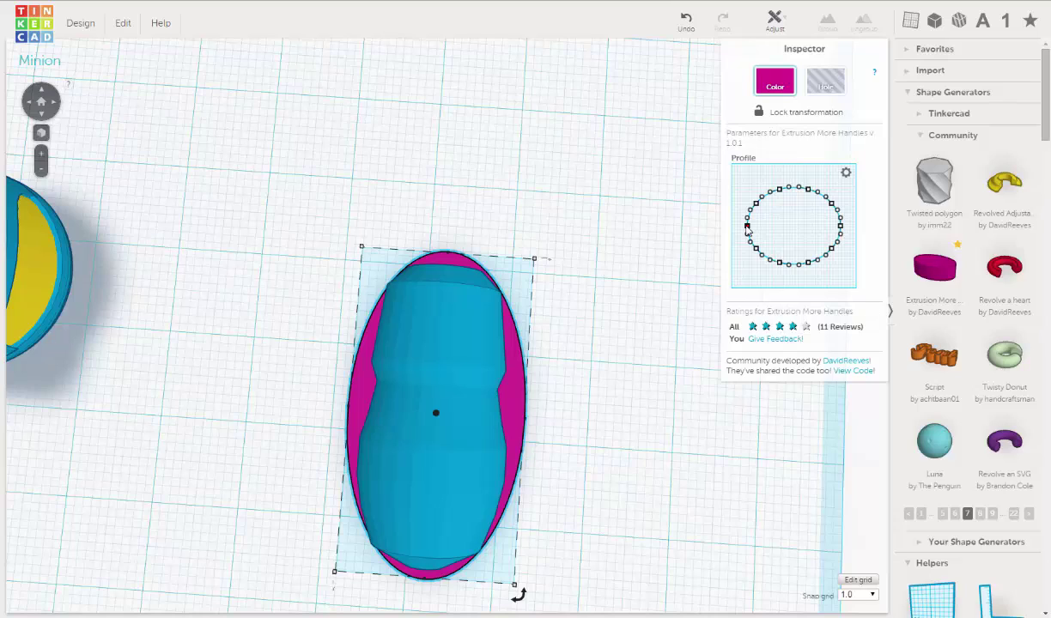
{"action": "left_click_drag", "start_coordinate": [747, 226], "coordinate": [749, 230]}
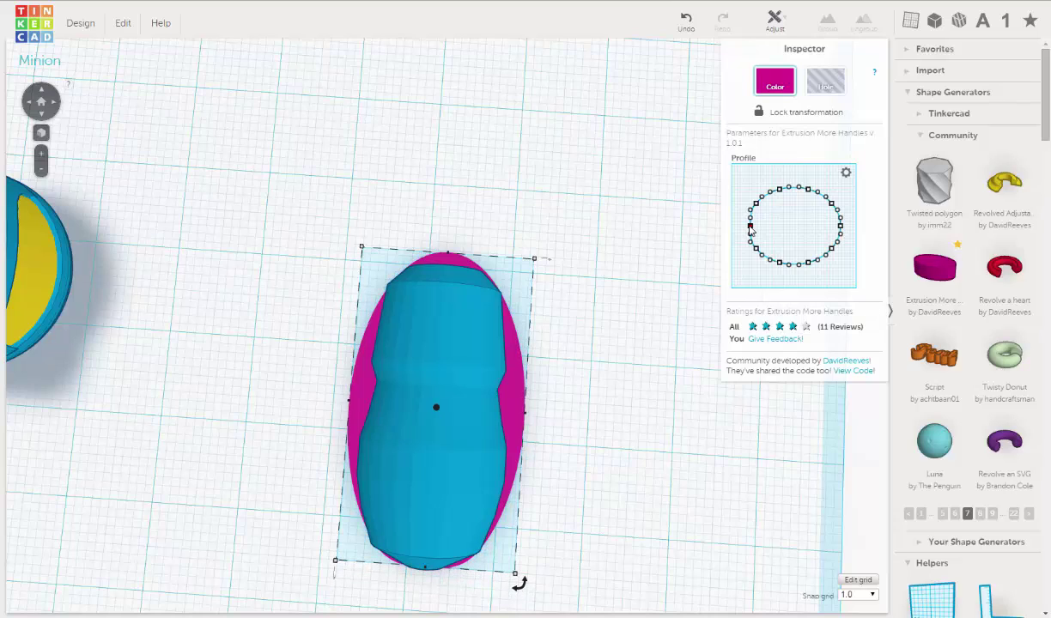
{"action": "left_click", "coordinate": [687, 20]}
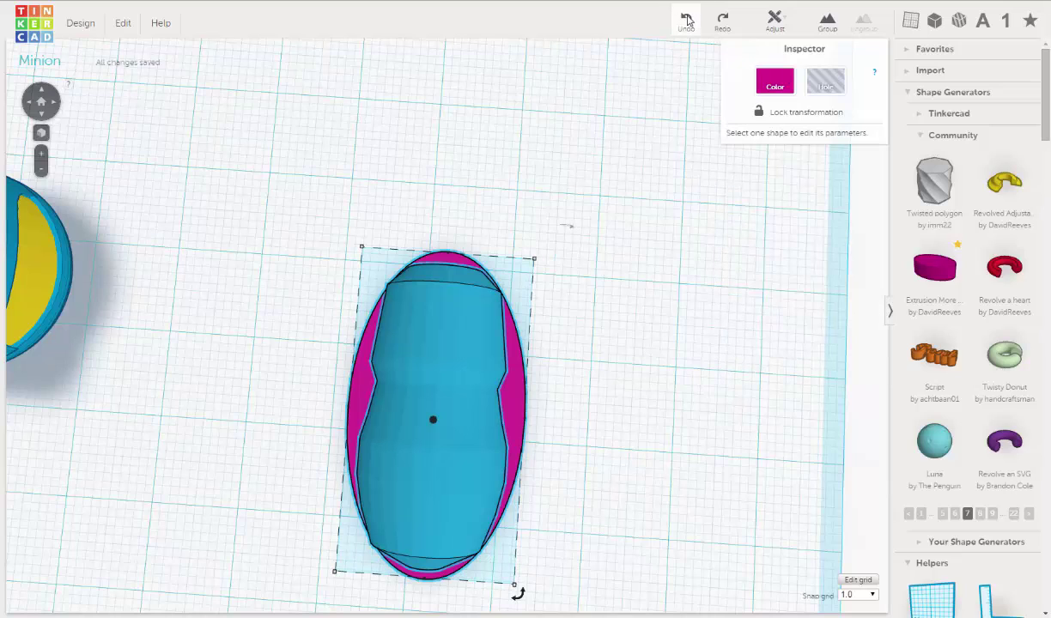
- Try reshaping one end of the magenta oval by moving the handles at the rightmost point of its profile, and undo the changes
{"action": "left_click", "coordinate": [556, 368]}
{"action": "left_click", "coordinate": [521, 376]}
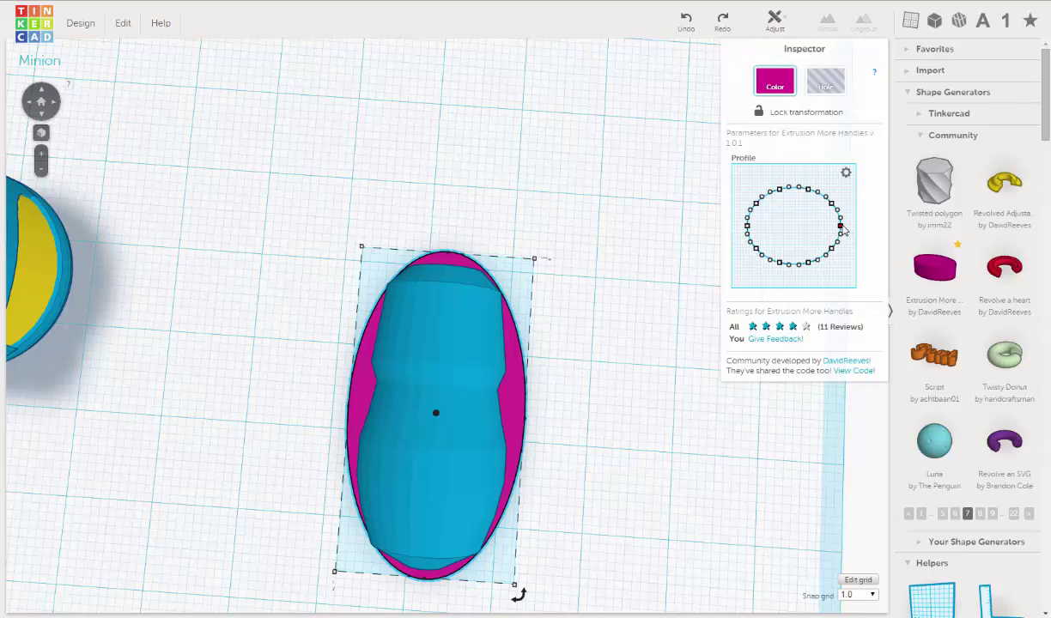
{"action": "left_click_drag", "start_coordinate": [842, 228], "coordinate": [838, 228]}
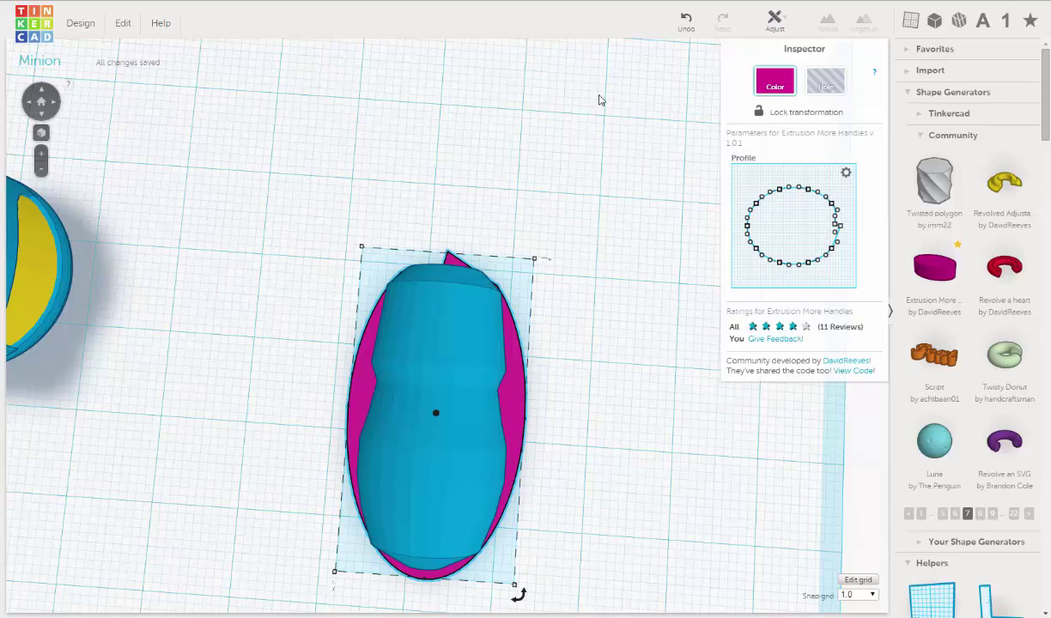
{"action": "left_click", "coordinate": [840, 227]}
{"action": "left_click", "coordinate": [848, 173]}
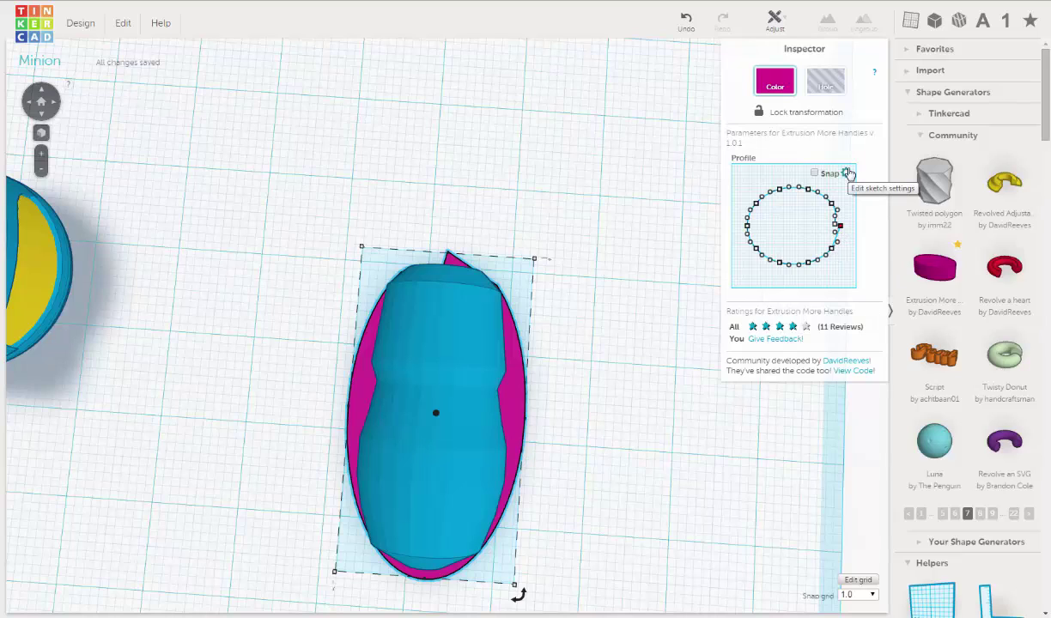
{"action": "left_click", "coordinate": [838, 226]}
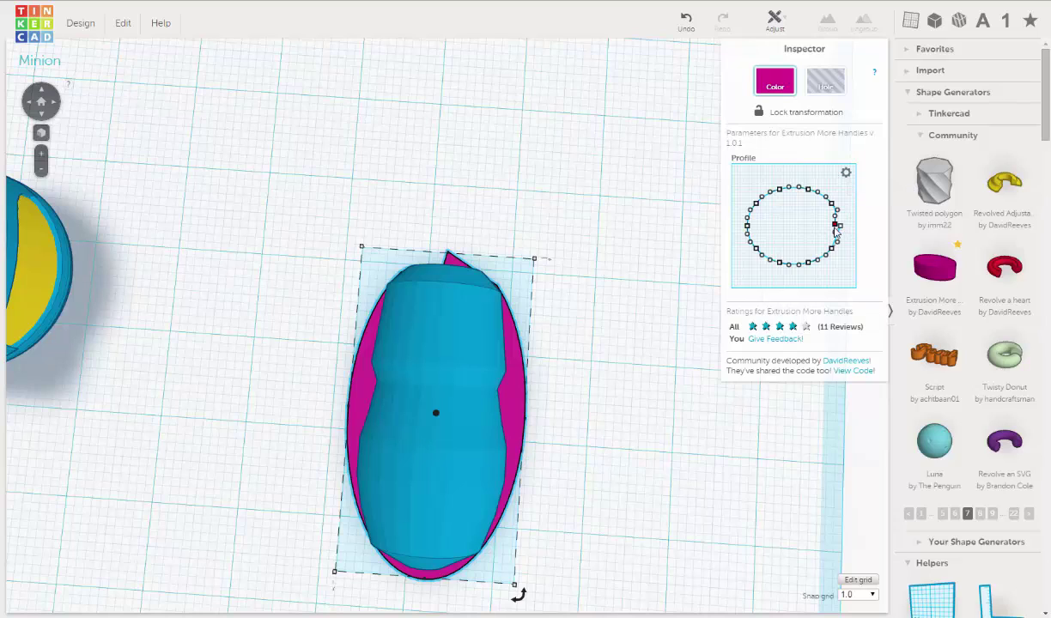
{"action": "left_click_drag", "start_coordinate": [835, 226], "coordinate": [840, 214]}
{"action": "left_click", "coordinate": [849, 175]}
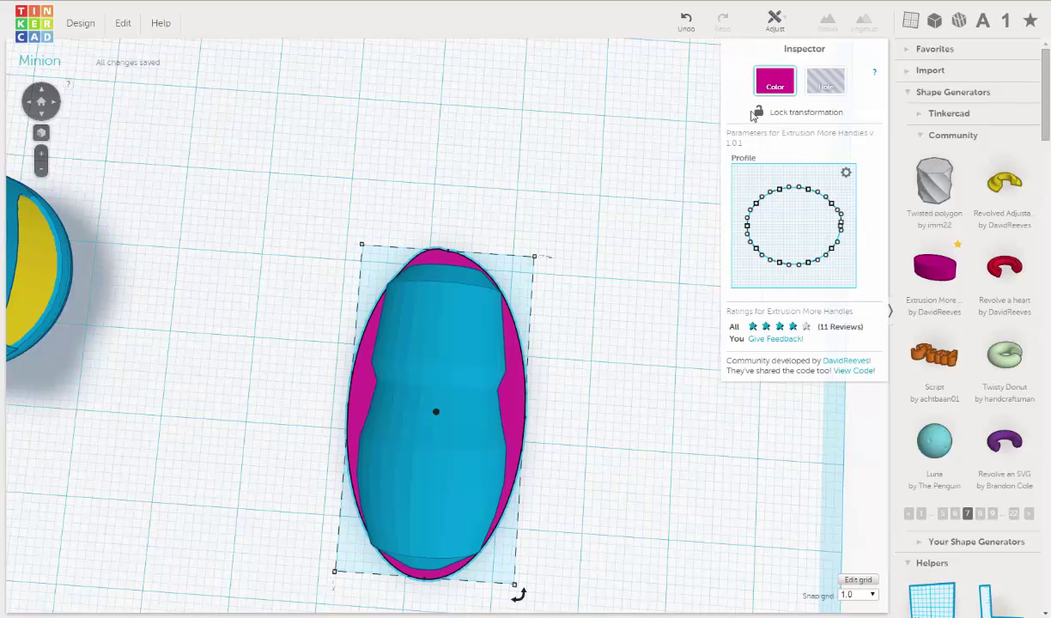
{"action": "left_click", "coordinate": [686, 20]}
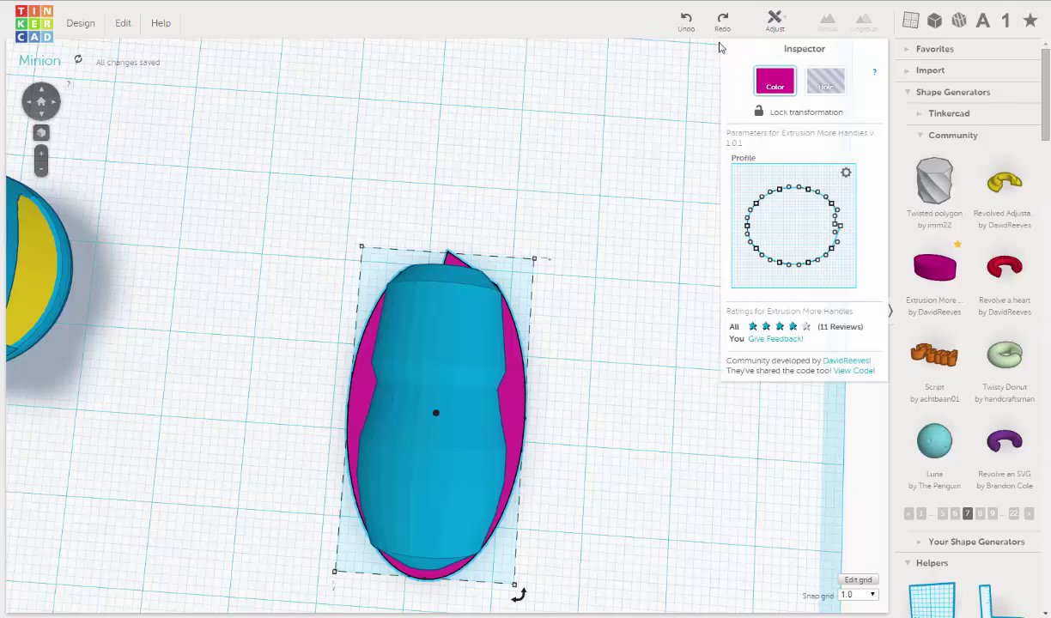
{"action": "left_click", "coordinate": [684, 22]}
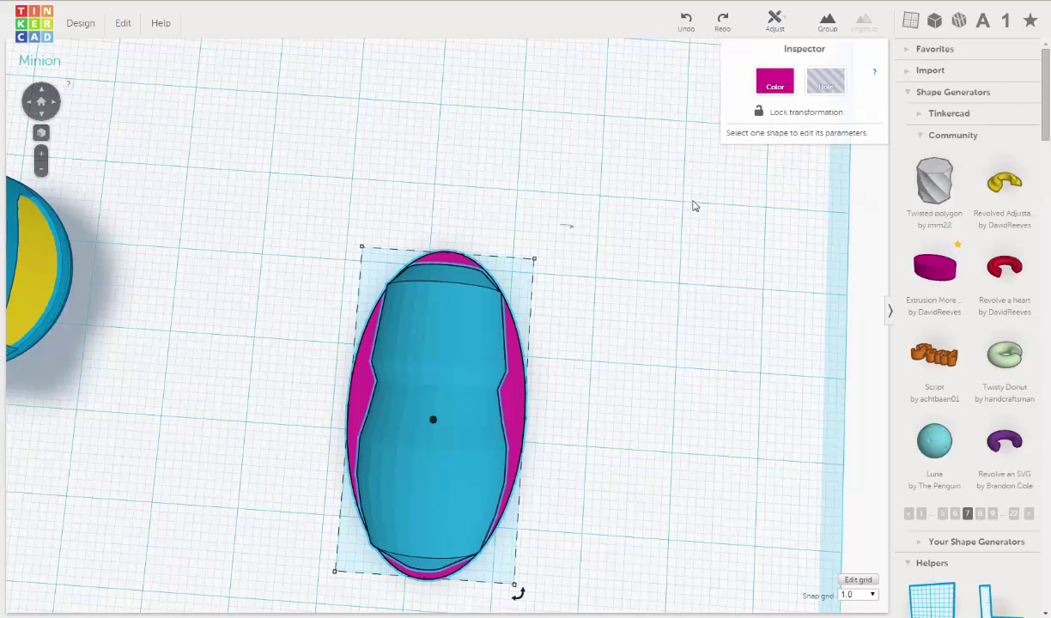
- Try adjusting the rightmost profile handle and the curve handle beside it on the magenta oval, and undo all these edits
{"action": "left_click", "coordinate": [566, 323]}
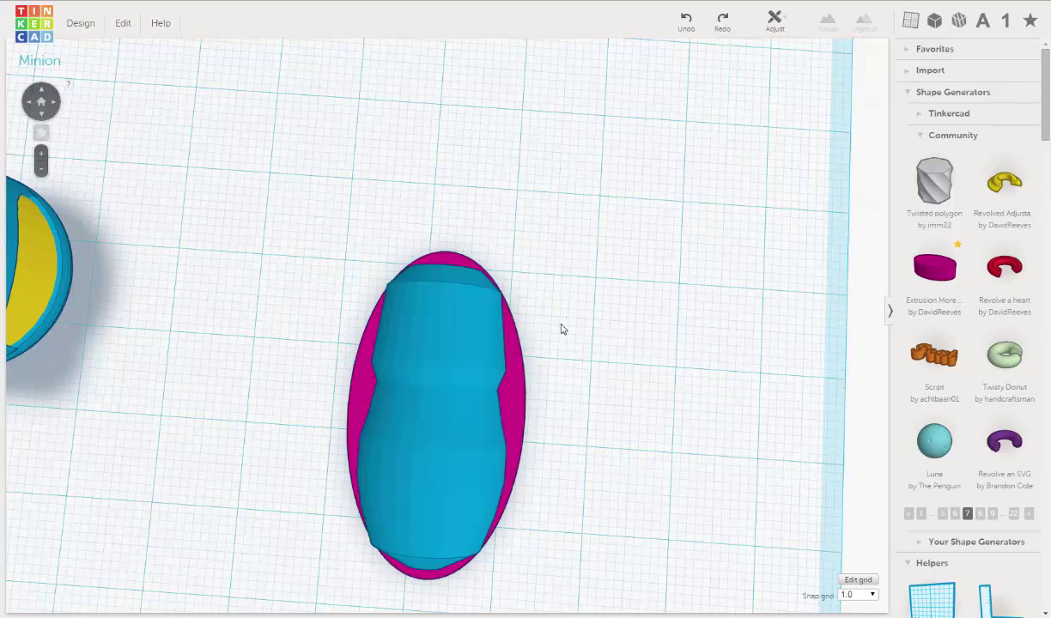
{"action": "left_click", "coordinate": [502, 352]}
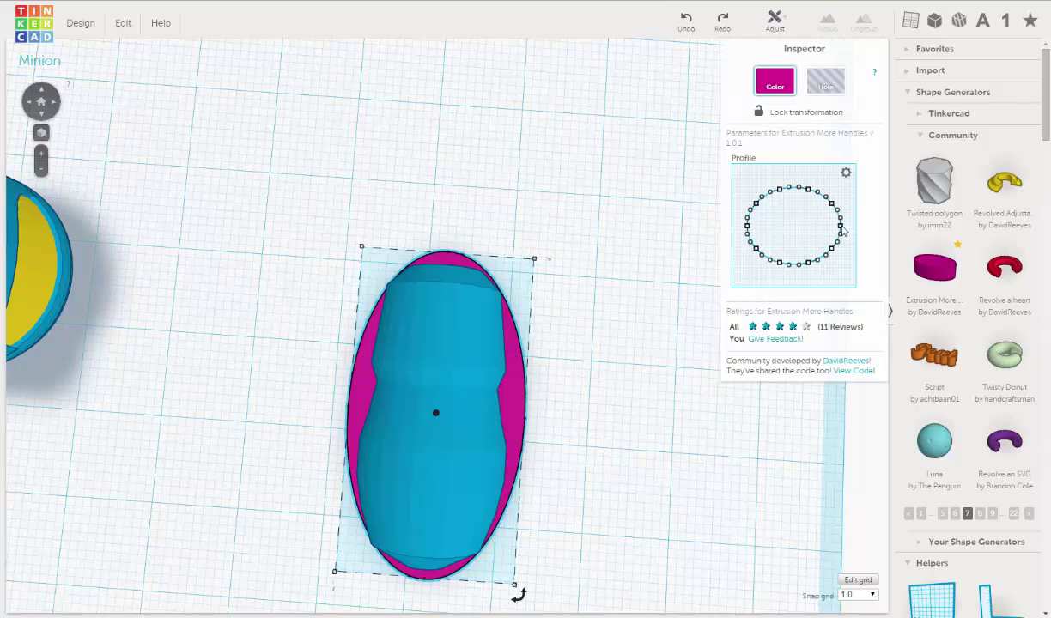
{"action": "mouse_move", "coordinate": [815, 175]}
{"action": "left_click_drag", "start_coordinate": [841, 227], "coordinate": [840, 229]}
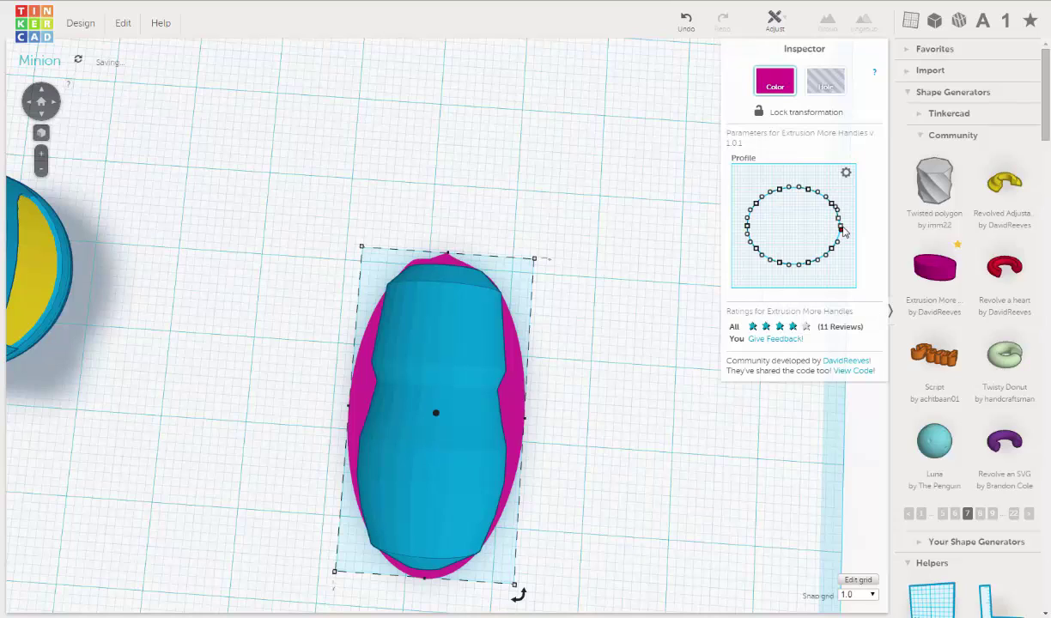
{"action": "mouse_move", "coordinate": [843, 234]}
{"action": "left_mouse_down"}
{"action": "mouse_move", "coordinate": [850, 225]}
{"action": "mouse_move", "coordinate": [846, 235]}
{"action": "left_mouse_up"}
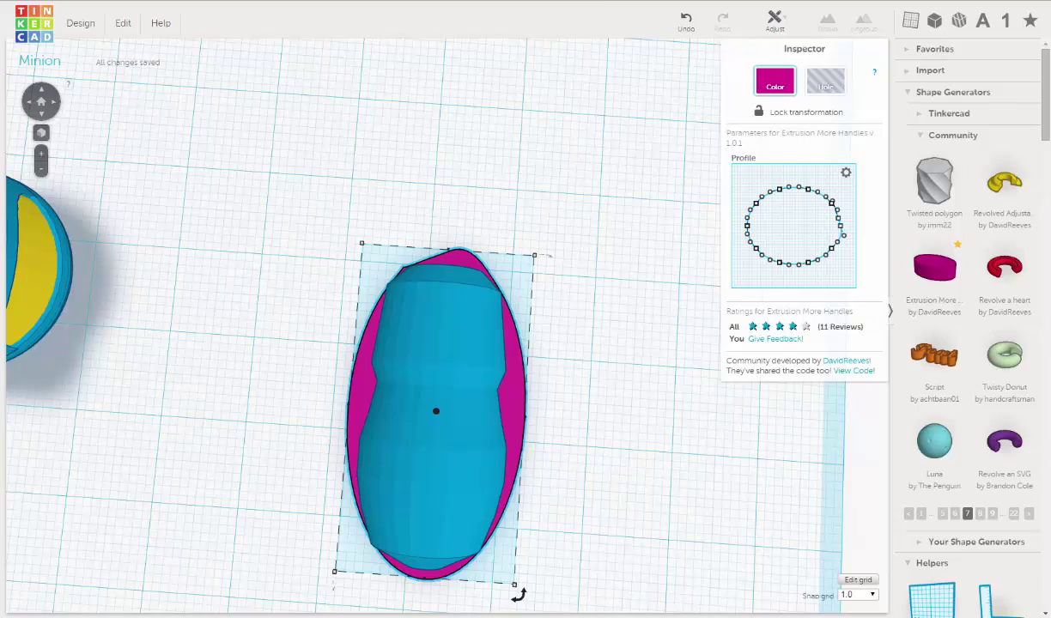
{"action": "left_click", "coordinate": [686, 25]}
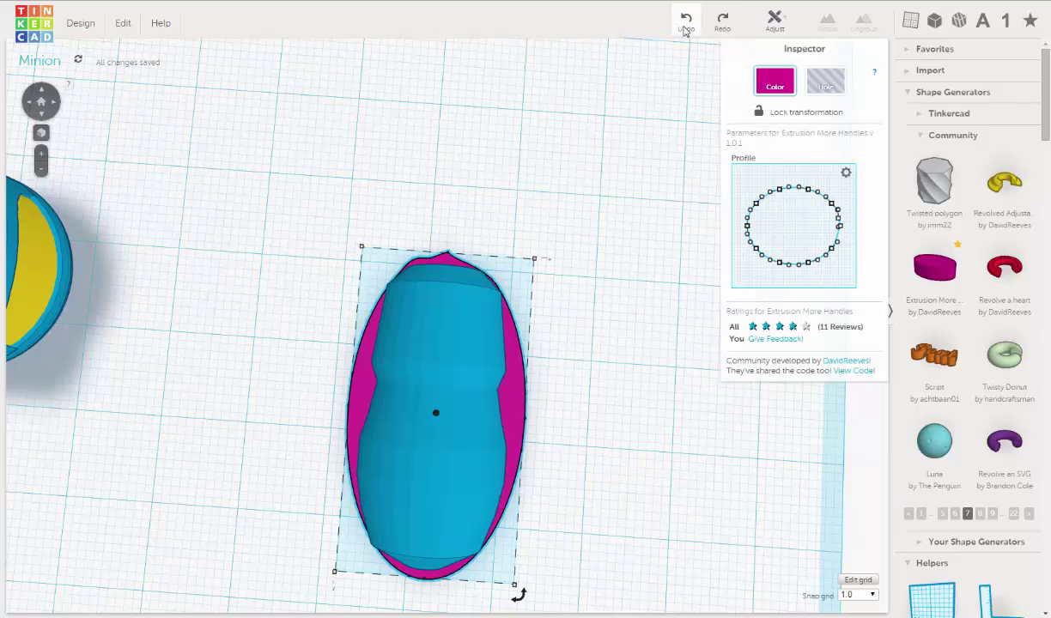
{"action": "left_click", "coordinate": [694, 28]}
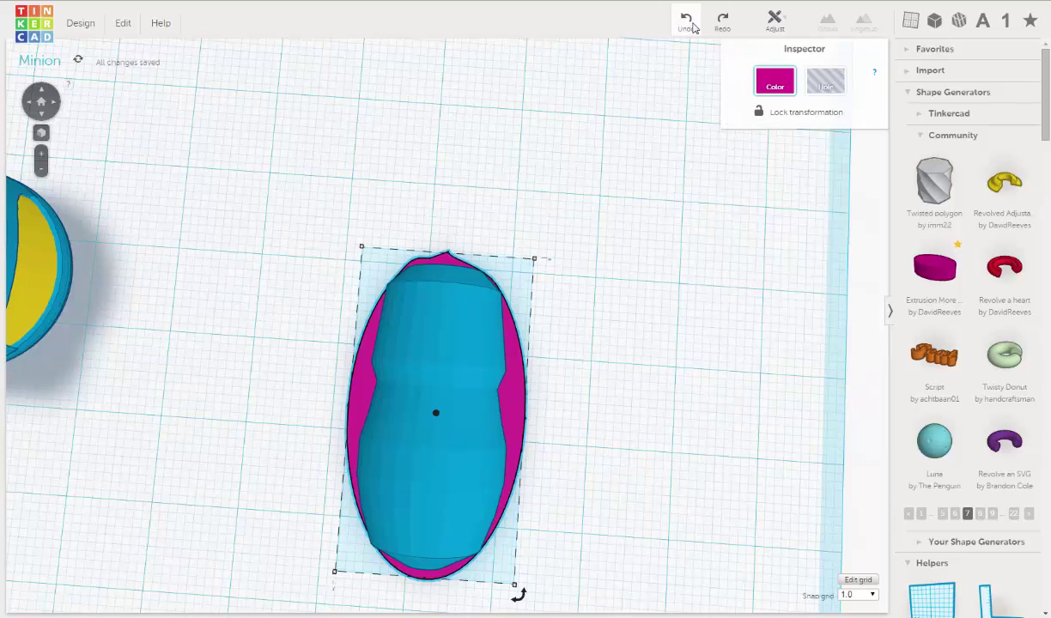
{"action": "left_click", "coordinate": [693, 28]}
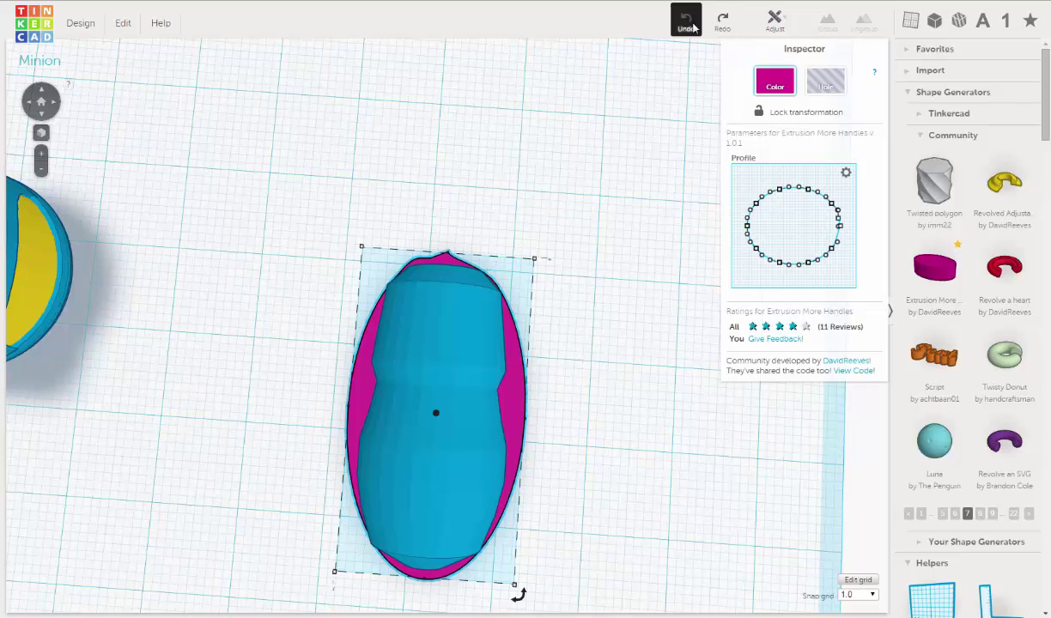
{"action": "left_click", "coordinate": [693, 28]}
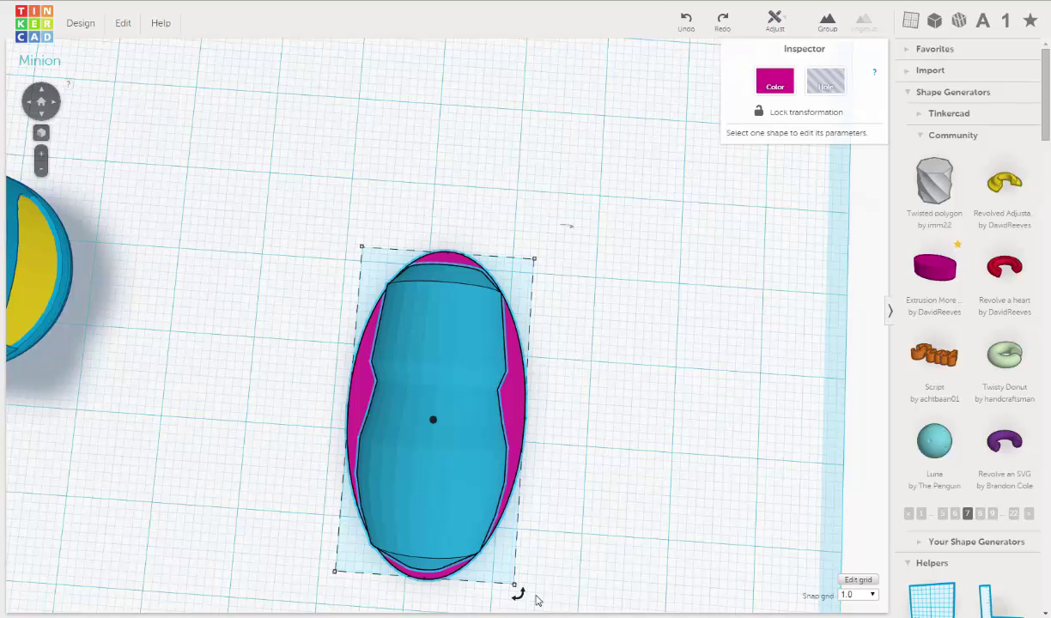
- Select the magenta oval and examine how the end handles of its profile correspond to the oval's two ends around the limb
{"action": "mouse_move", "coordinate": [519, 594]}
{"action": "left_mouse_down"}
{"action": "mouse_move", "coordinate": [401, 570]}
{"action": "mouse_move", "coordinate": [337, 509]}
{"action": "mouse_move", "coordinate": [408, 564]}
{"action": "mouse_move", "coordinate": [520, 594]}
{"action": "left_mouse_up"}
{"action": "left_click", "coordinate": [553, 378]}
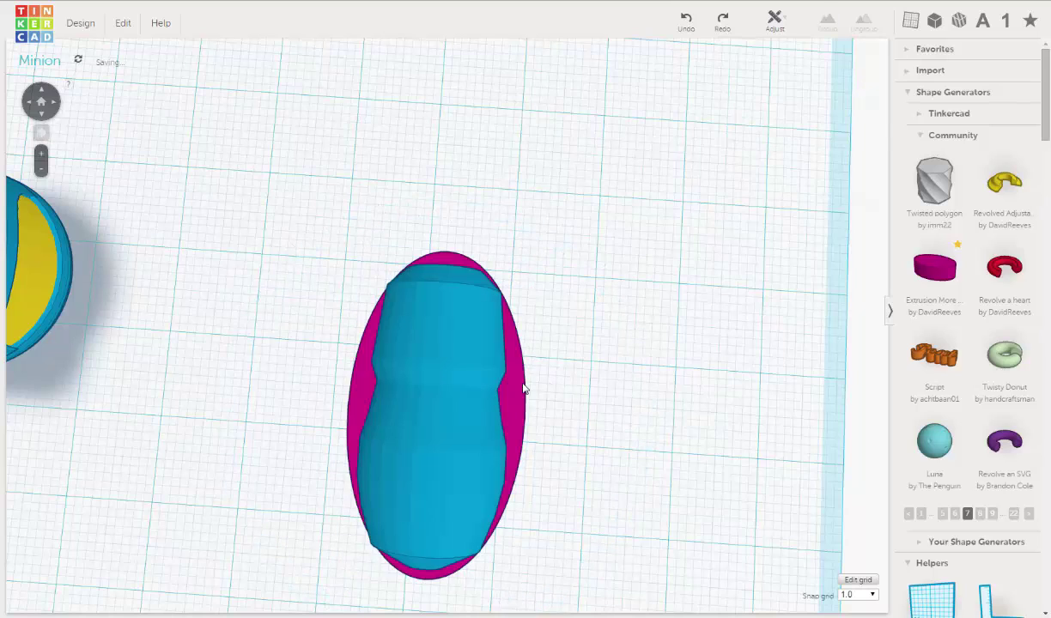
{"action": "left_click", "coordinate": [525, 389]}
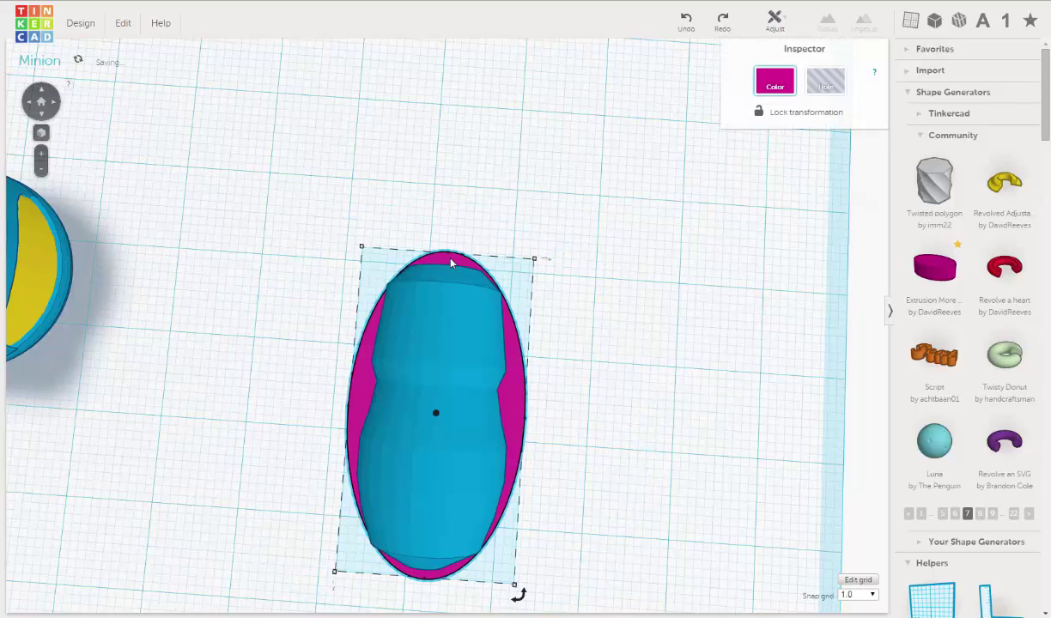
{"action": "mouse_move", "coordinate": [449, 260]}
{"action": "mouse_move", "coordinate": [519, 593]}
{"action": "left_click_drag", "start_coordinate": [409, 598], "coordinate": [438, 281]}
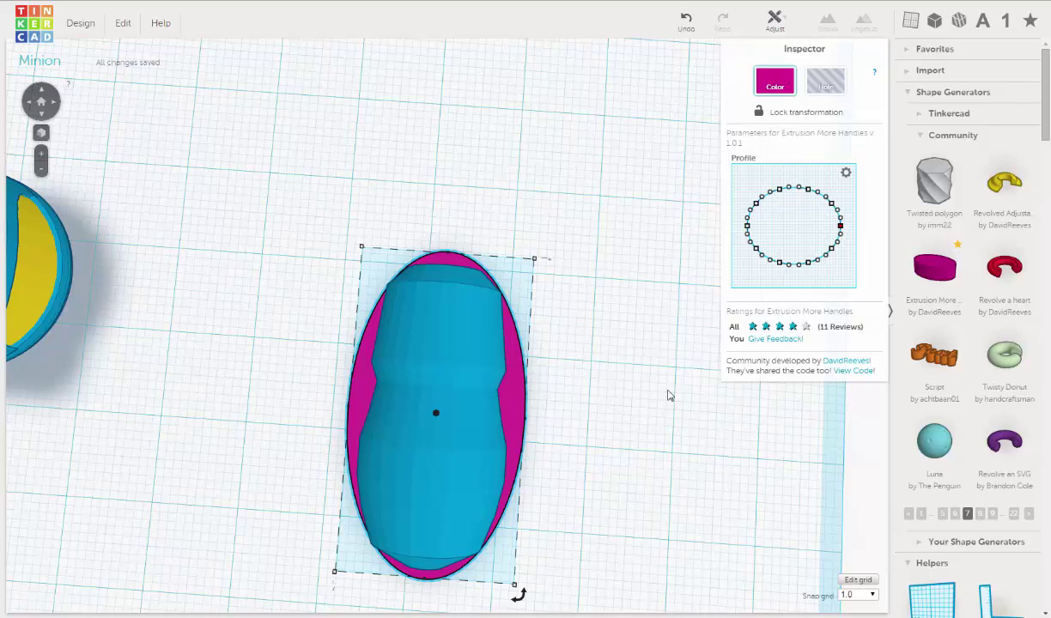
{"action": "middle_click_drag", "start_coordinate": [662, 367], "coordinate": [672, 284]}
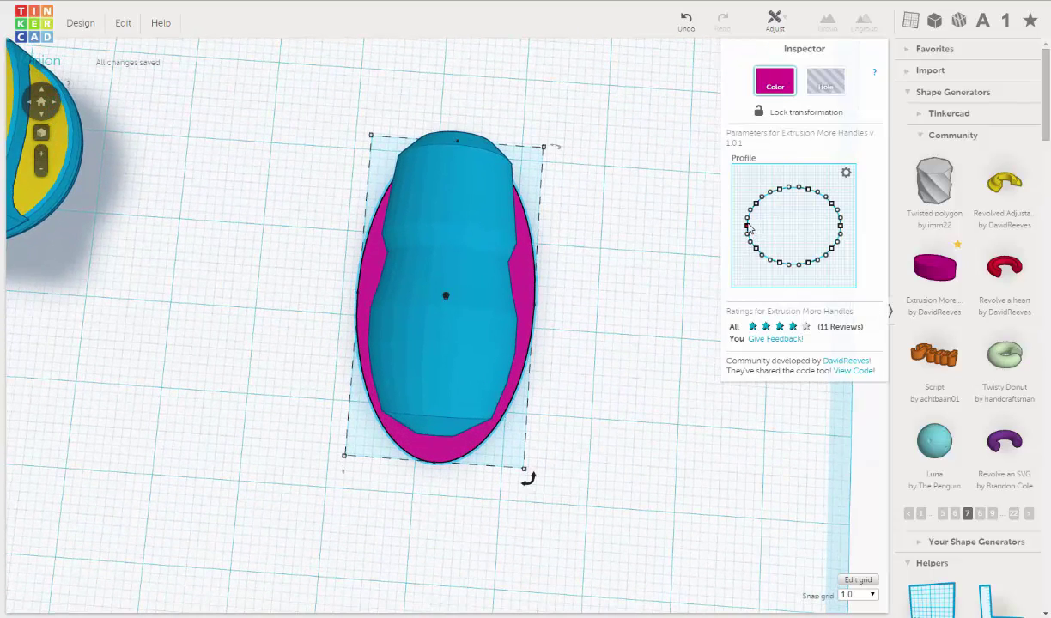
{"action": "right_click_drag", "start_coordinate": [574, 226], "coordinate": [608, 291]}
{"action": "middle_click_drag", "start_coordinate": [608, 293], "coordinate": [584, 449]}
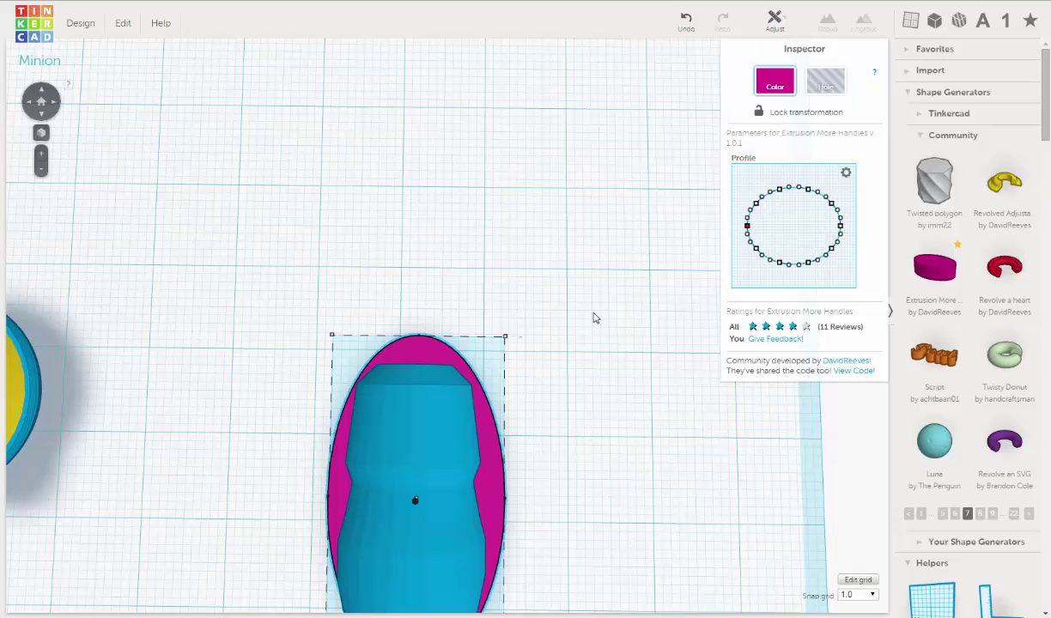
- Move the leftmost profile handle of the magenta oval slightly inward so its narrow end flattens close to the limb
{"action": "left_click", "coordinate": [748, 228]}
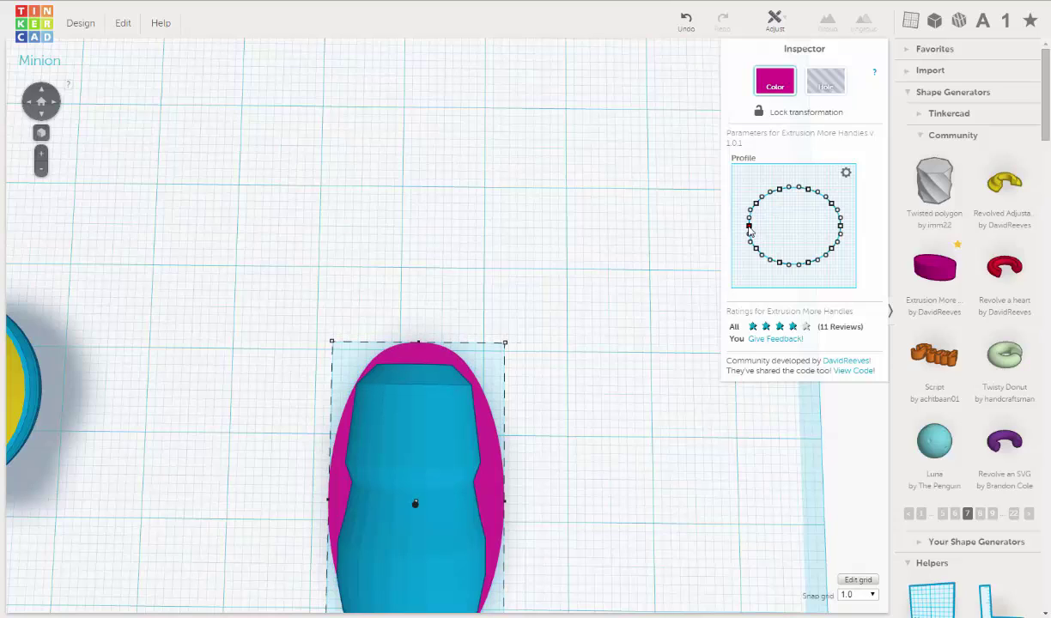
{"action": "left_click_drag", "start_coordinate": [748, 229], "coordinate": [757, 203]}
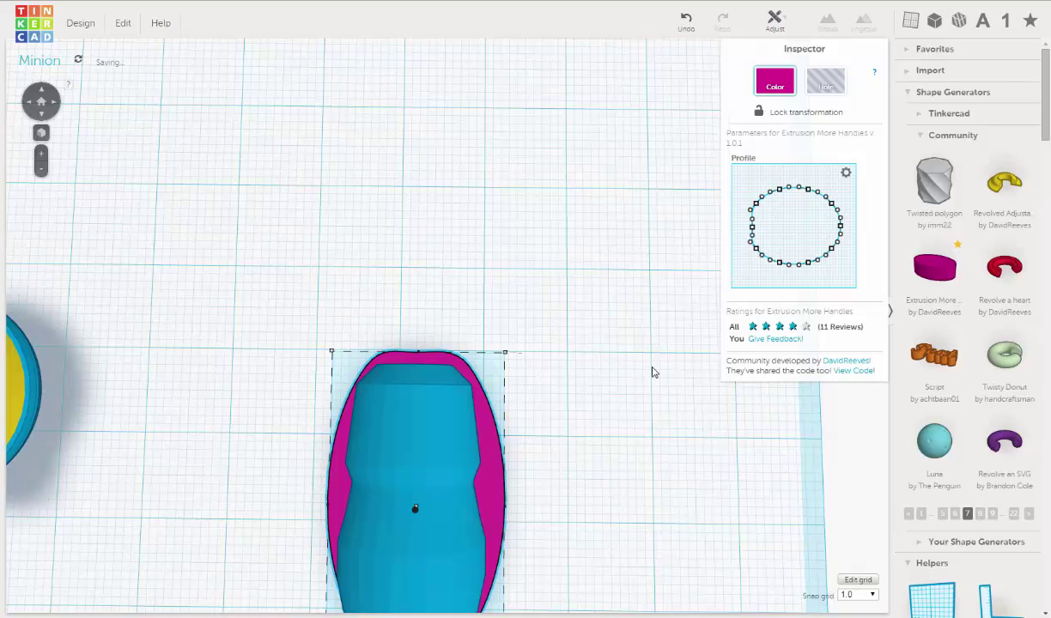
{"action": "middle_click_drag", "start_coordinate": [653, 371], "coordinate": [660, 302]}
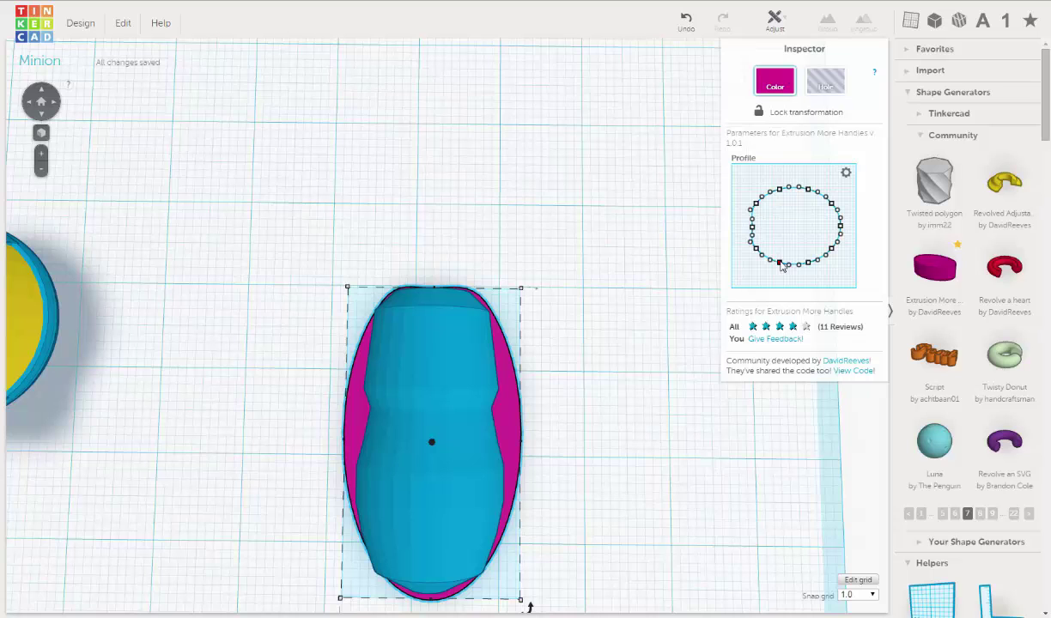
{"action": "middle_click_drag", "start_coordinate": [589, 347], "coordinate": [601, 348]}
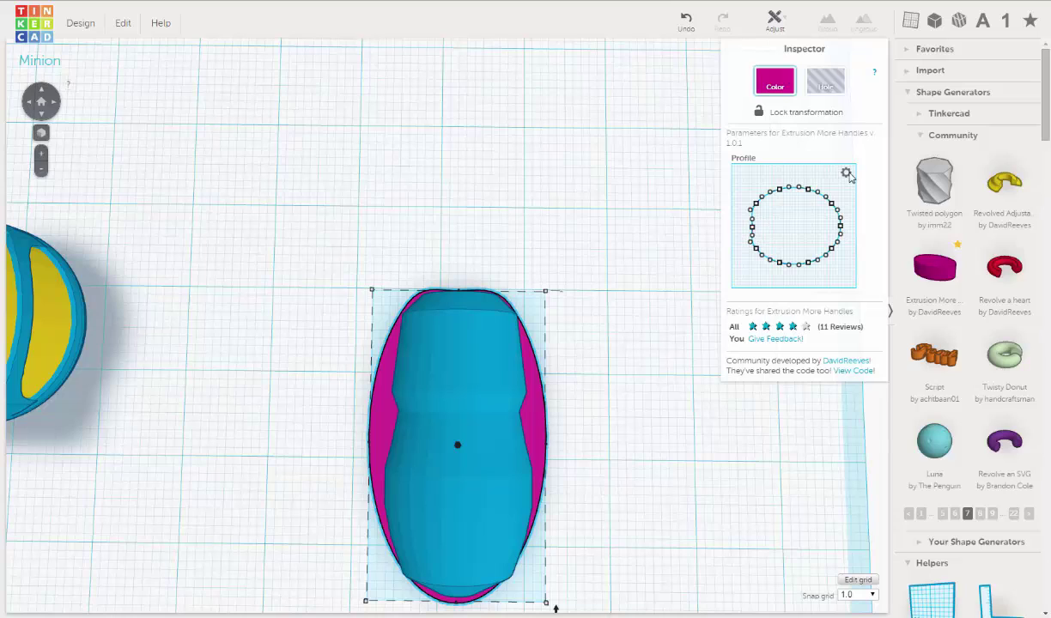
{"action": "mouse_move", "coordinate": [814, 171]}
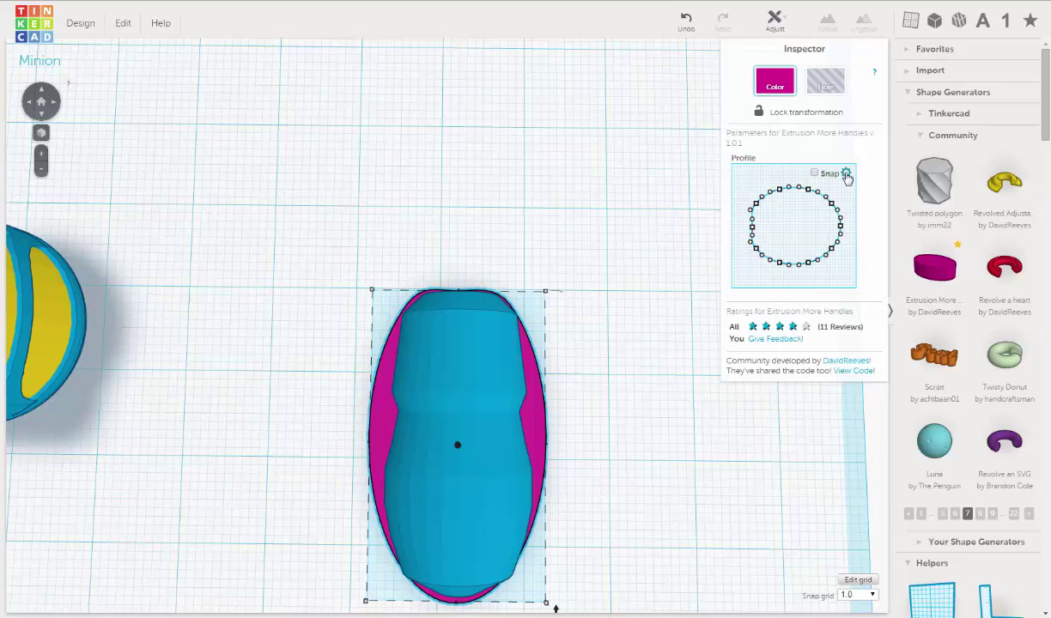
{"action": "left_click", "coordinate": [753, 228]}
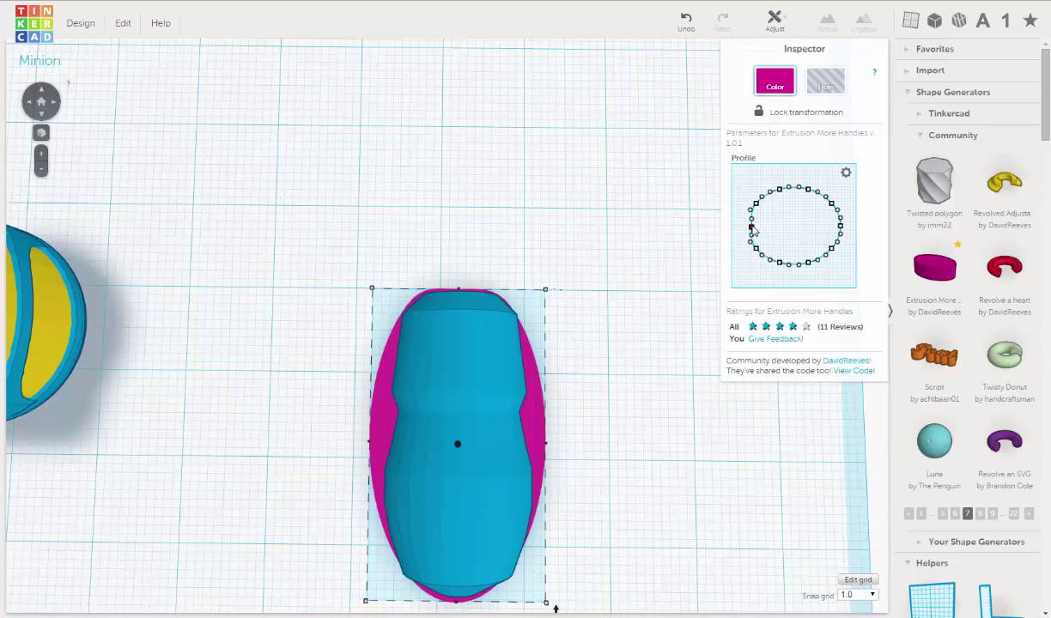
{"action": "left_click_drag", "start_coordinate": [752, 228], "coordinate": [749, 229]}
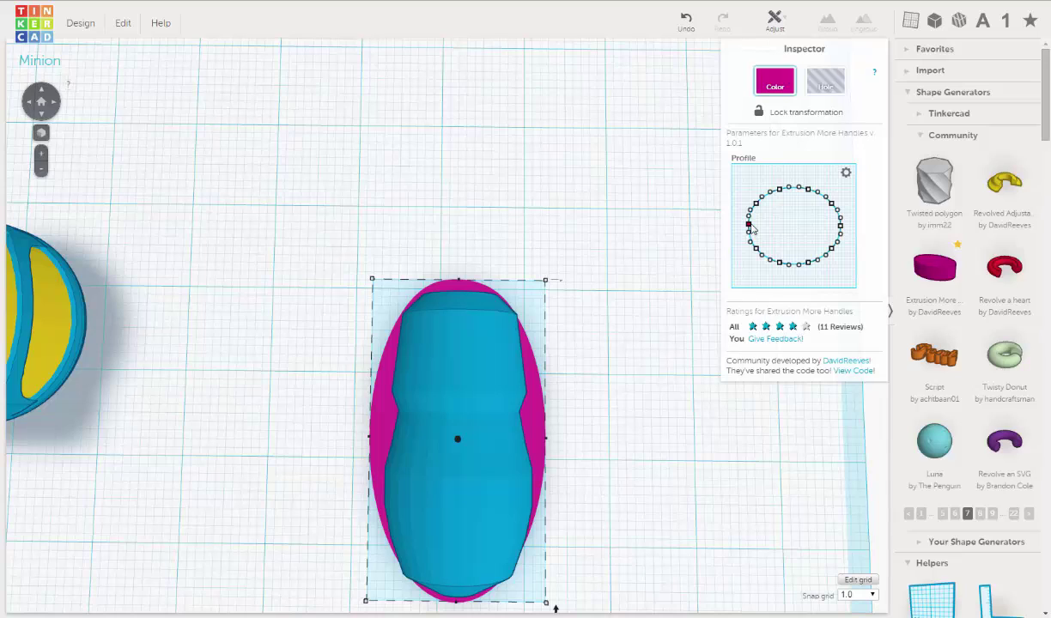
{"action": "left_click_drag", "start_coordinate": [752, 228], "coordinate": [754, 228]}
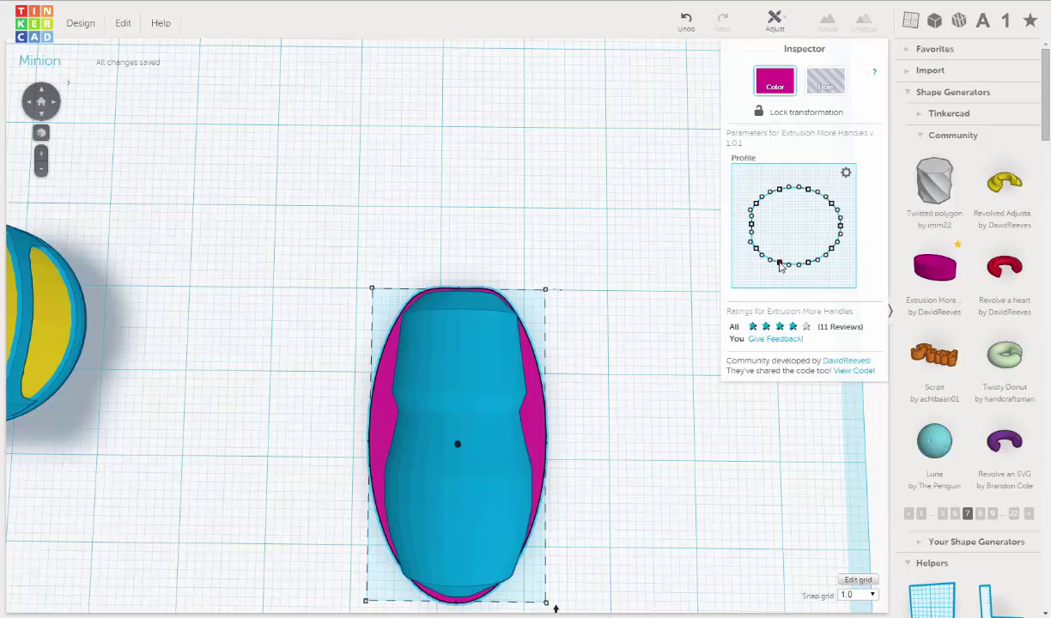
- Pull the lower-left and upper-left profile handles inward to pinch both sides of the magenta shape around the limb's narrow half
{"action": "left_click_drag", "start_coordinate": [779, 263], "coordinate": [780, 264]}
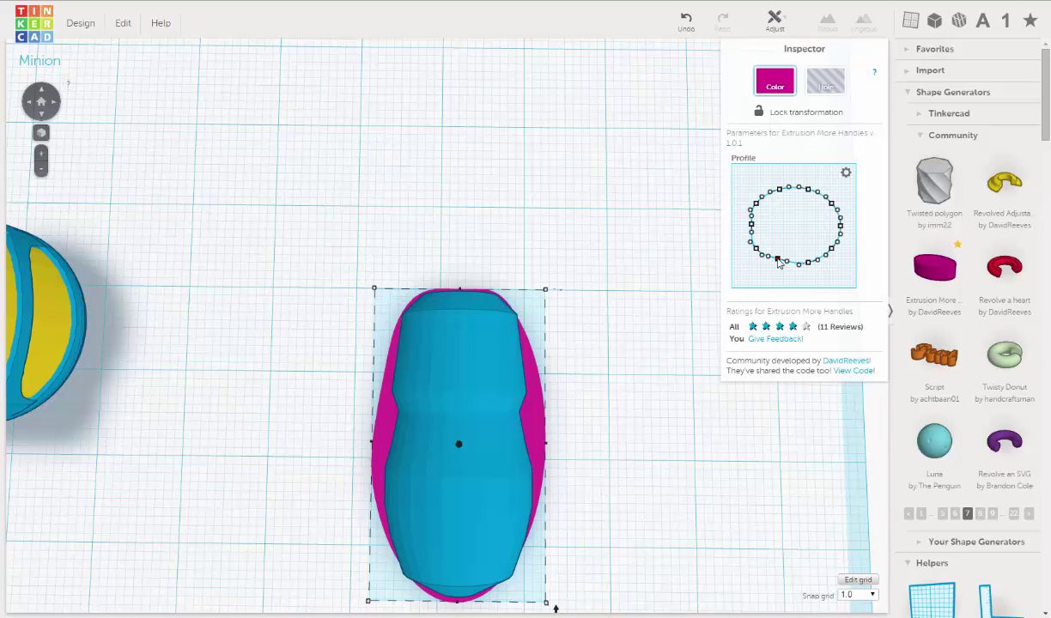
{"action": "left_click_drag", "start_coordinate": [778, 263], "coordinate": [778, 260]}
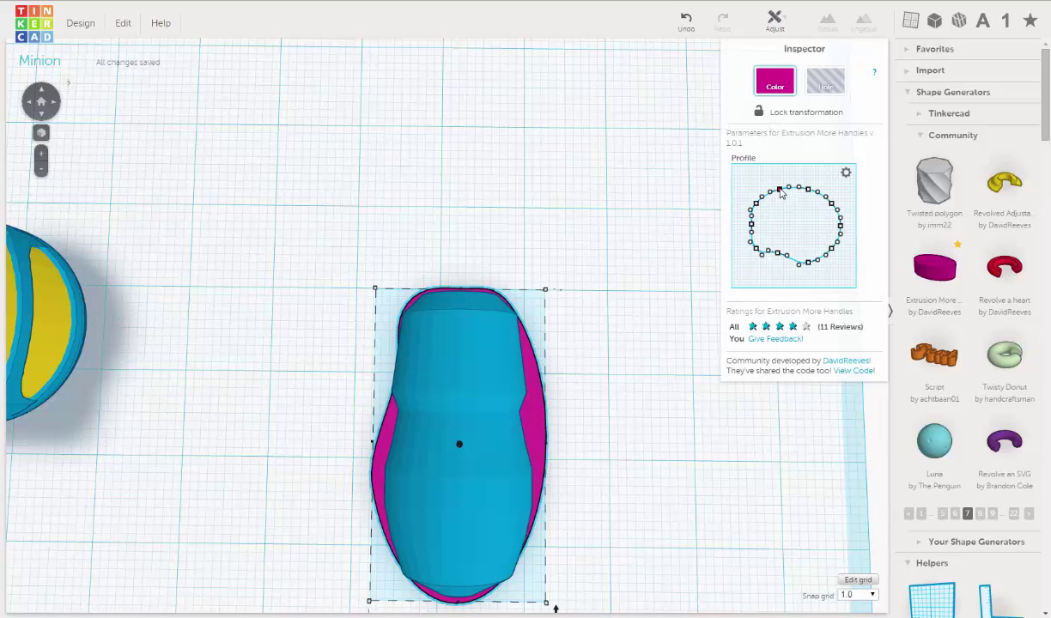
{"action": "left_click_drag", "start_coordinate": [780, 191], "coordinate": [782, 196]}
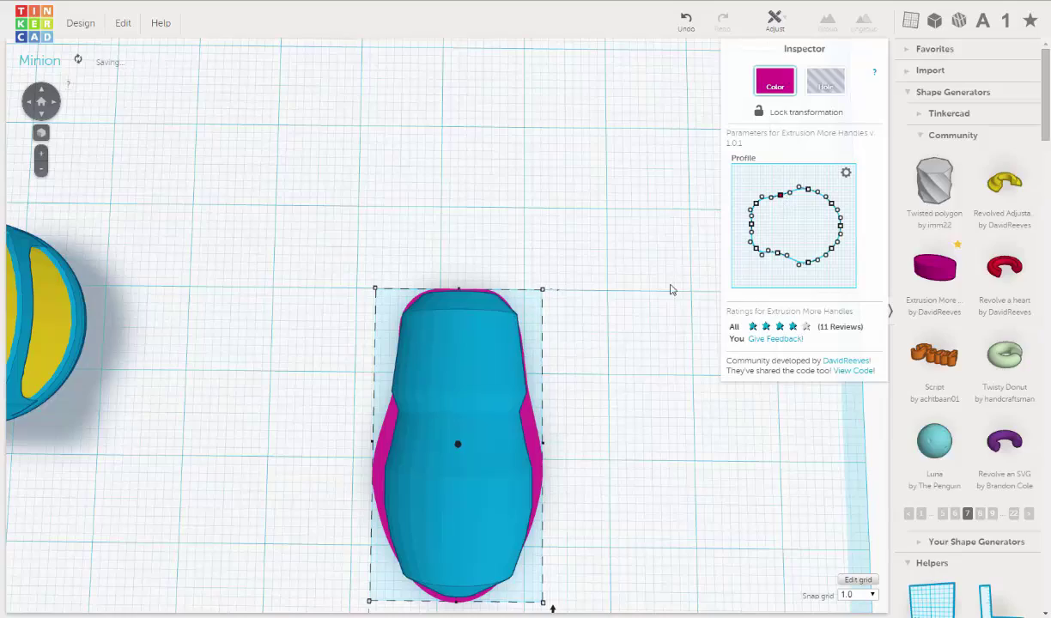
- Move the blue Multipoint Cylinder lengthwise away from the magenta shape, clear of the sphere inside it
{"action": "right_click_drag", "start_coordinate": [550, 322], "coordinate": [545, 221]}
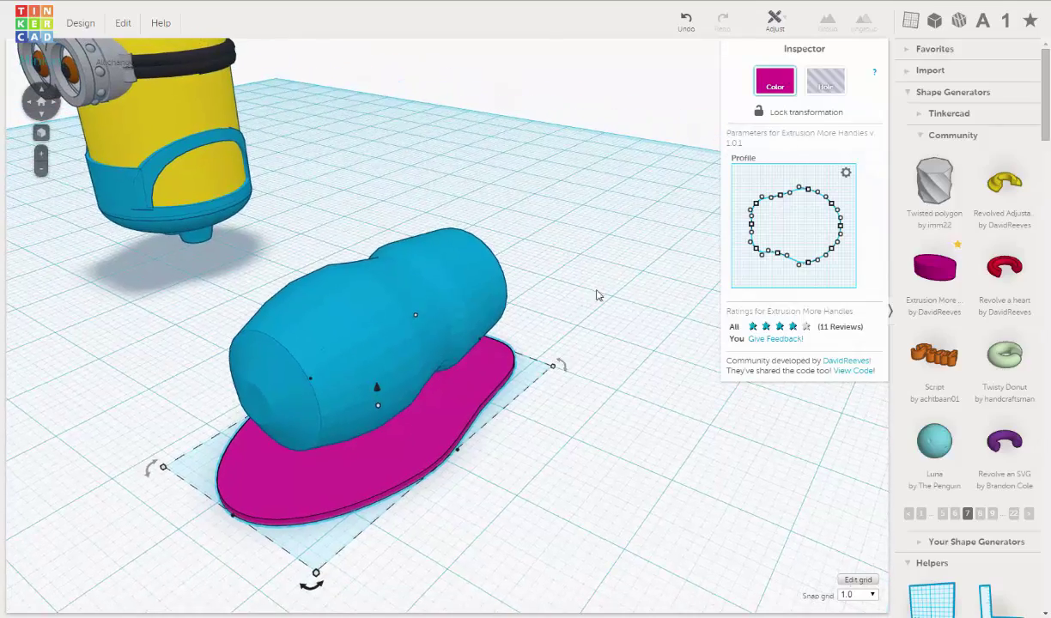
{"action": "right_click_drag", "start_coordinate": [598, 298], "coordinate": [476, 230]}
{"action": "left_click_drag", "start_coordinate": [287, 174], "coordinate": [554, 292]}
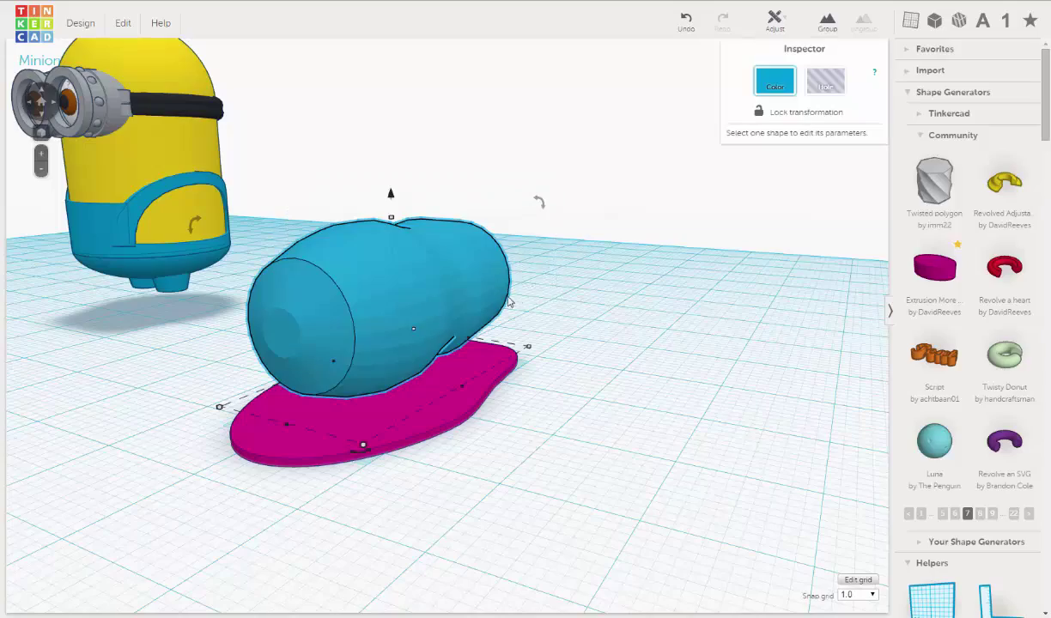
{"action": "right_click_drag", "start_coordinate": [553, 293], "coordinate": [627, 352]}
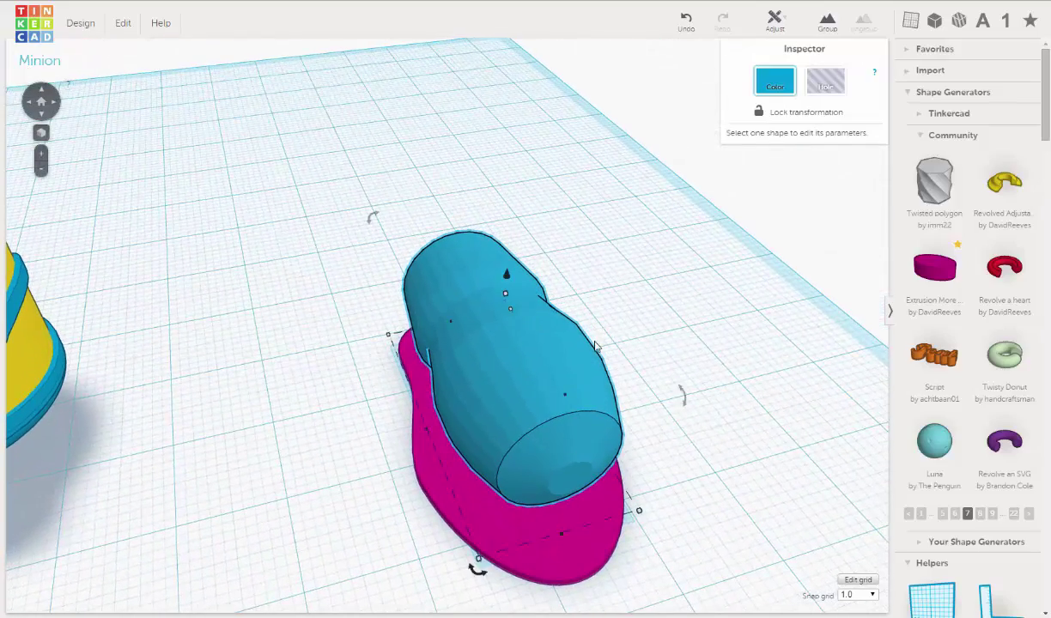
{"action": "right_click_drag", "start_coordinate": [520, 308], "coordinate": [361, 291]}
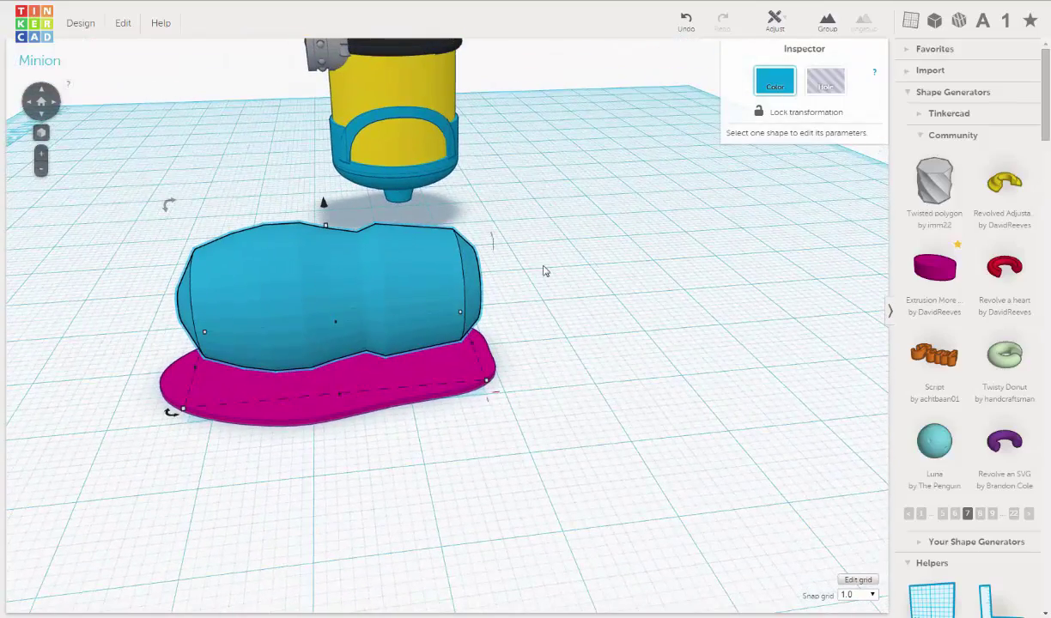
{"action": "left_click", "coordinate": [543, 267]}
{"action": "left_click", "coordinate": [383, 266]}
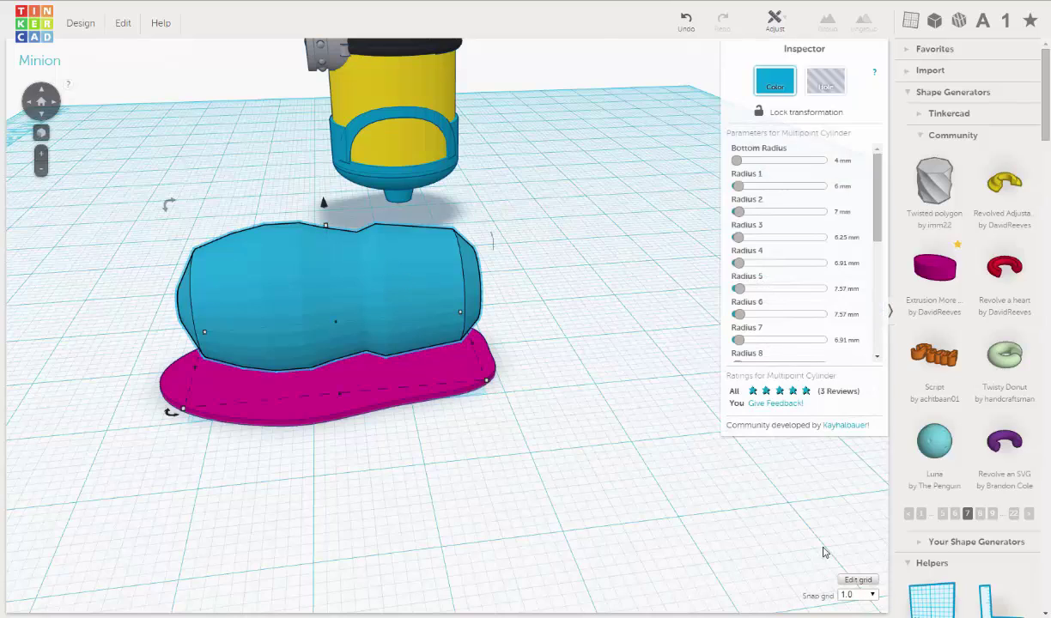
{"action": "key", "text": "Right"}
{"action": "key", "text": "Right"}
{"action": "key", "text": "Right"}
{"action": "key", "text": "Right"}
{"action": "key", "text": "Right"}
{"action": "key", "text": "Right"}
{"action": "key", "text": "Right"}
{"action": "key", "text": "Right"}
{"action": "key", "text": "Right"}
{"action": "key", "text": "Right"}
{"action": "key", "text": "Right"}
{"action": "key", "text": "Right"}
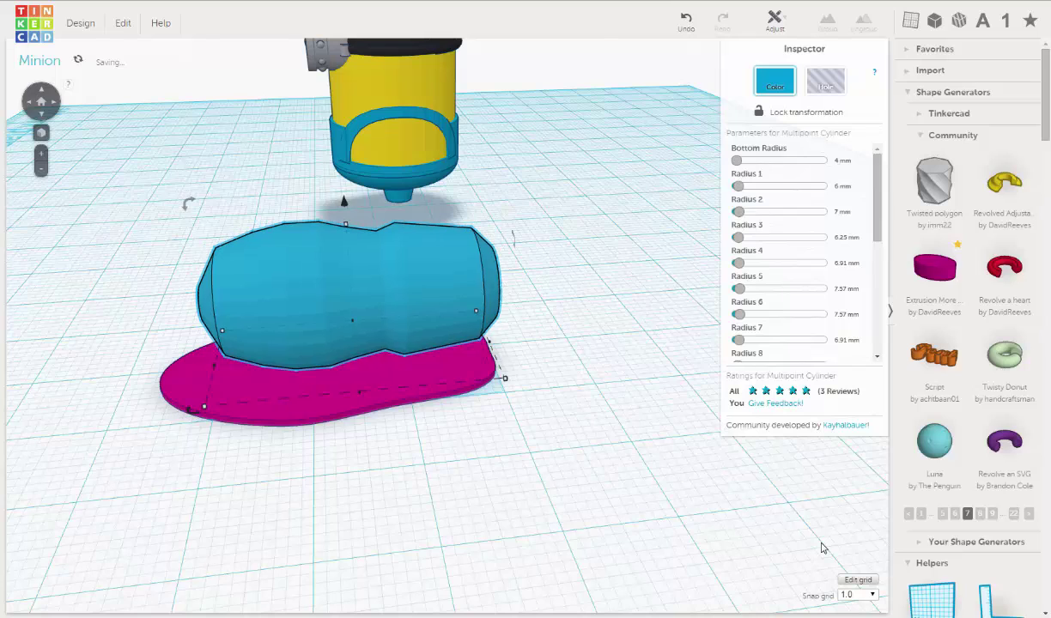
- Duplicate the blue sphere and move the copy into the cylinder's far, narrower end as a rounded cap
{"action": "left_click", "coordinate": [280, 292]}
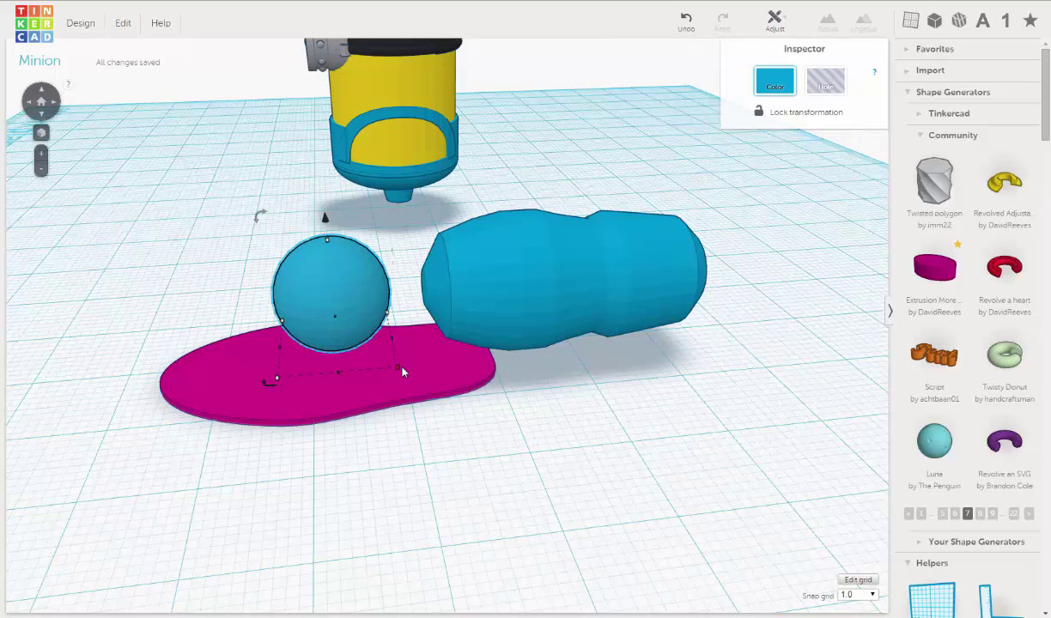
{"action": "mouse_move", "coordinate": [399, 369]}
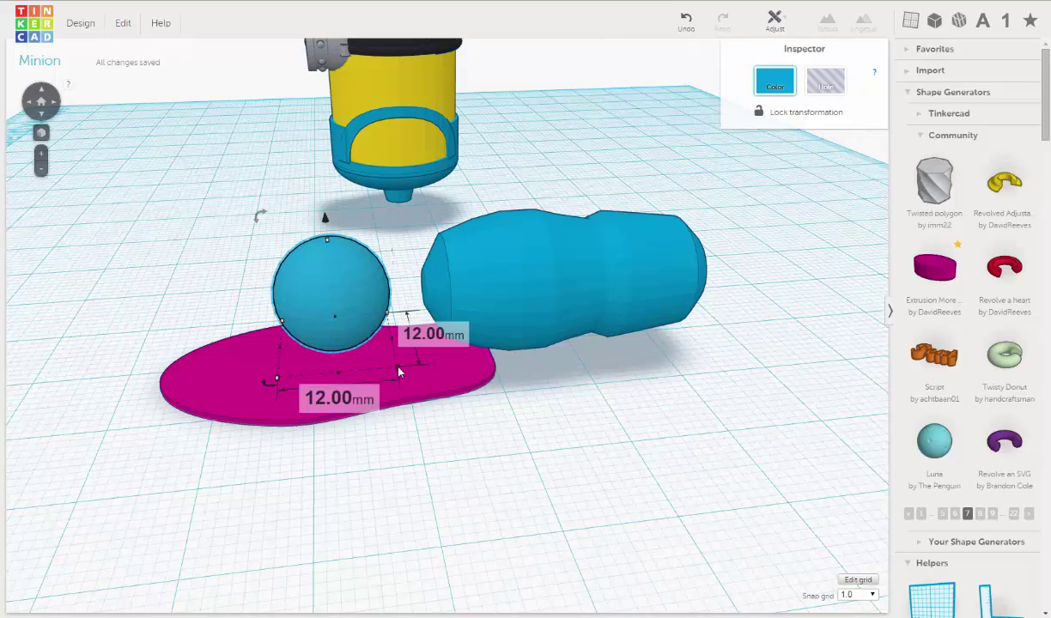
{"action": "key", "text": "ctrl+d"}
{"action": "key", "text": "Right"}
{"action": "key", "text": "Right"}
{"action": "key", "text": "Right"}
{"action": "key", "text": "Right"}
{"action": "key", "text": "Right"}
{"action": "key", "text": "Right"}
{"action": "key", "text": "Right"}
{"action": "key", "text": "Right"}
{"action": "key", "text": "Right"}
{"action": "key", "text": "Right"}
{"action": "key", "text": "Right"}
{"action": "key", "text": "Right"}
{"action": "key", "text": "Right"}
{"action": "key", "text": "Right"}
{"action": "key", "text": "Right"}
{"action": "key", "text": "Right"}
{"action": "key", "text": "Right"}
{"action": "key", "text": "Right"}
{"action": "key", "text": "Right"}
{"action": "key", "text": "Right"}
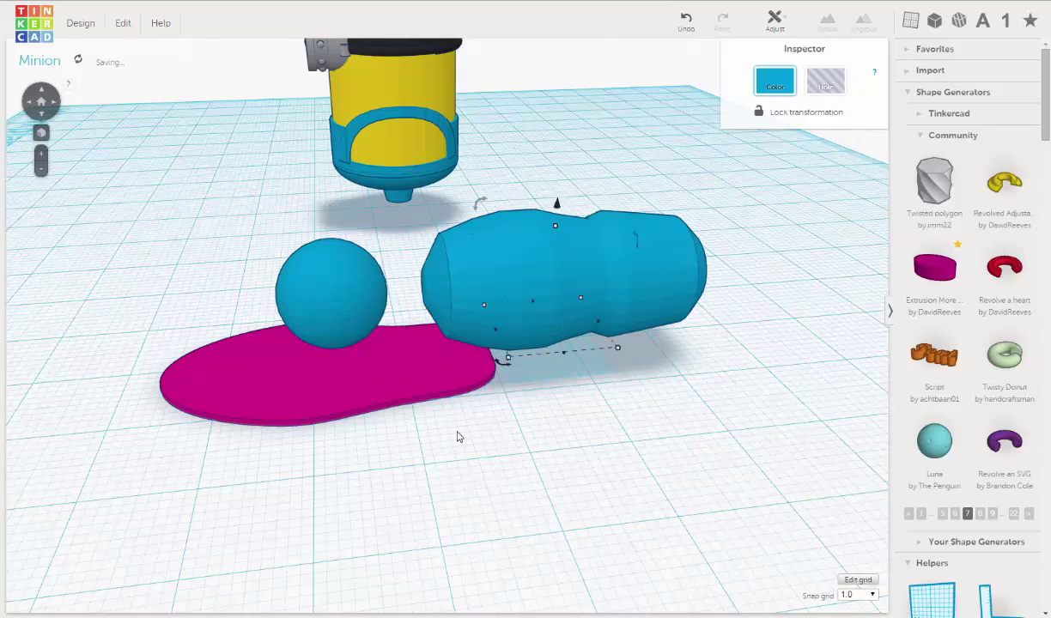
{"action": "key", "text": "Right"}
{"action": "key", "text": "Right"}
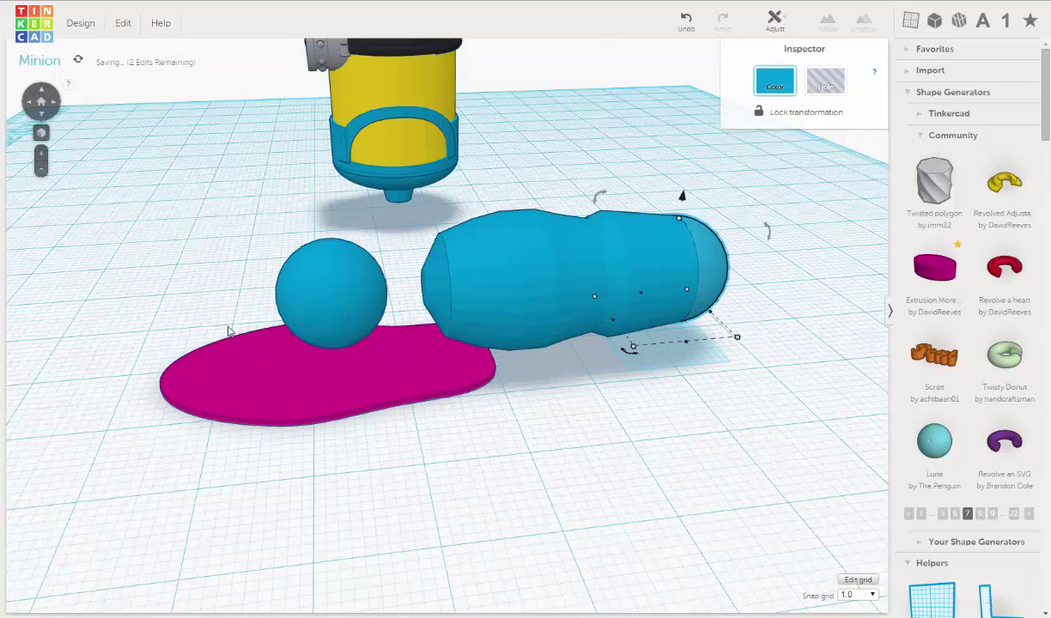
- Move the original sphere into the cylinder's near, wider end so it forms a matching rounded cap
{"action": "left_click", "coordinate": [337, 265]}
{"action": "key", "text": "Right"}
{"action": "key", "text": "Right"}
{"action": "key", "text": "Right"}
{"action": "key", "text": "Right"}
{"action": "key", "text": "Right"}
{"action": "key", "text": "Right"}
{"action": "key", "text": "Right"}
{"action": "key", "text": "Right"}
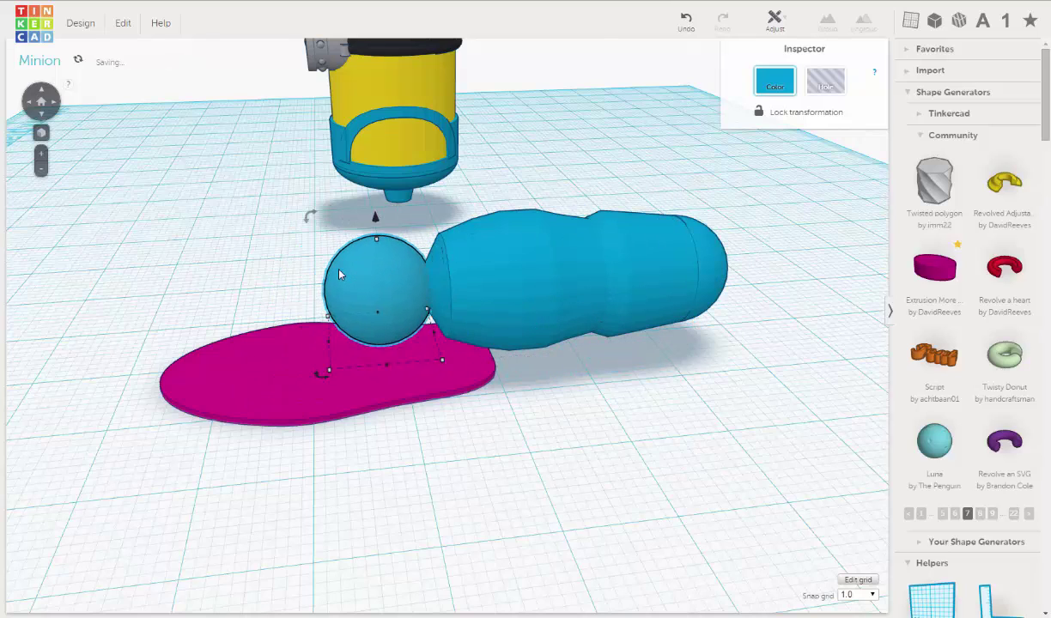
{"action": "key", "text": "Right"}
{"action": "key", "text": "Right"}
{"action": "key", "text": "Right"}
{"action": "key", "text": "Right"}
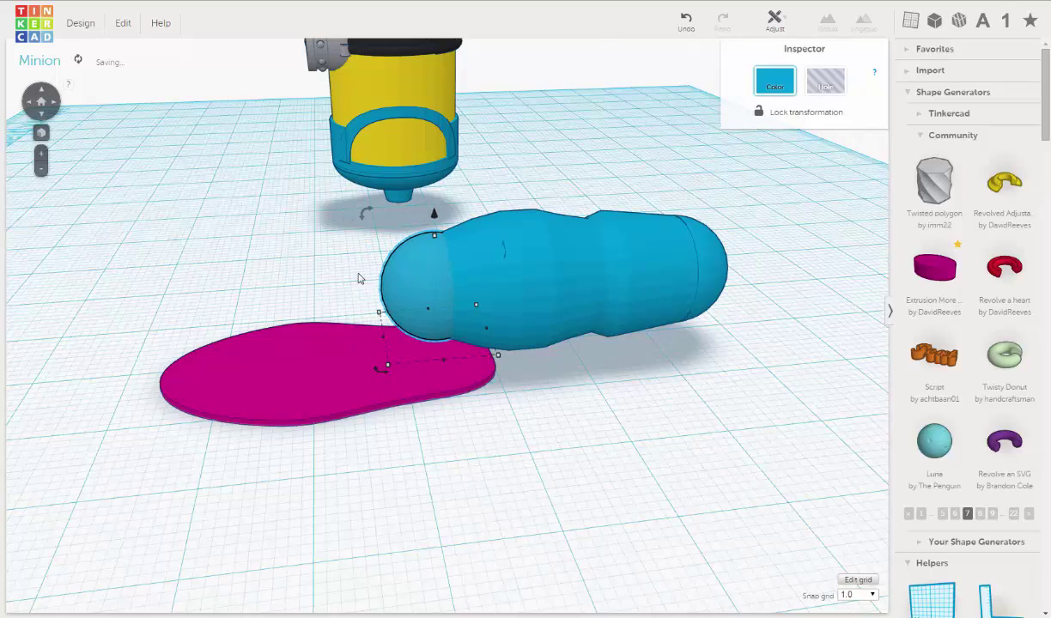
{"action": "right_click_drag", "start_coordinate": [483, 266], "coordinate": [486, 255]}
{"action": "scroll", "coordinate": [486, 255], "scroll_direction": "up", "scroll_amount": 4}
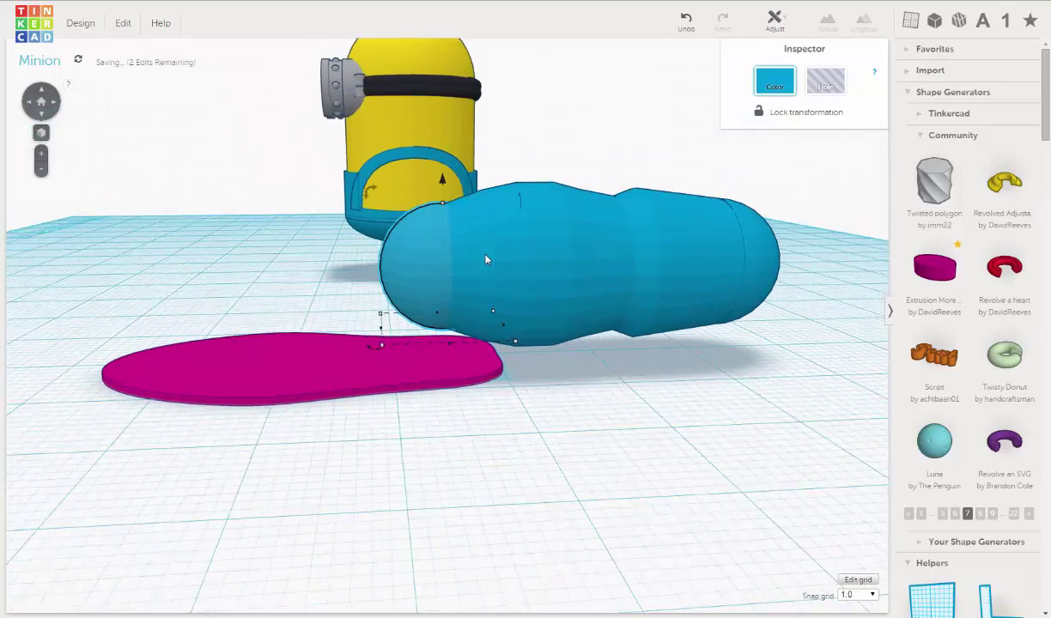
{"action": "left_click", "coordinate": [479, 279]}
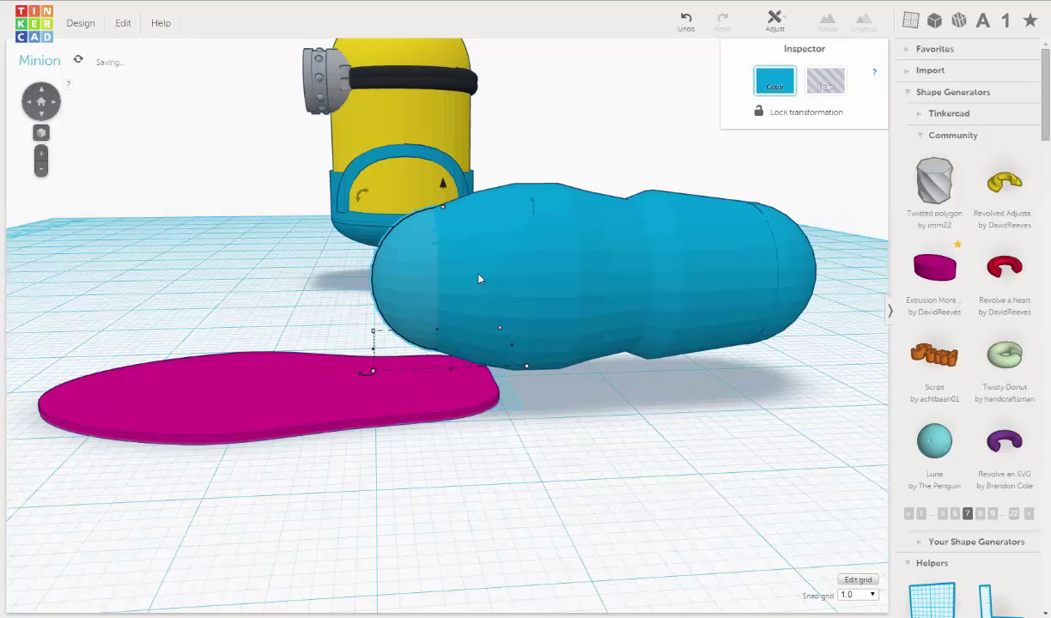
{"action": "key", "text": "Right"}
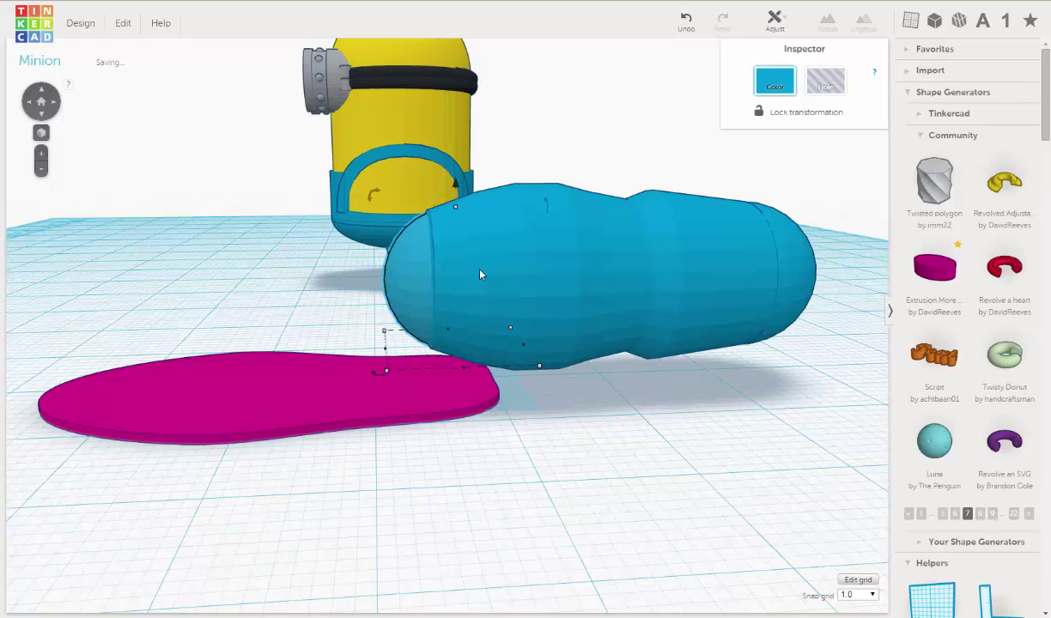
{"action": "key", "text": "Left"}
{"action": "middle_click_drag", "start_coordinate": [531, 342], "coordinate": [347, 362]}
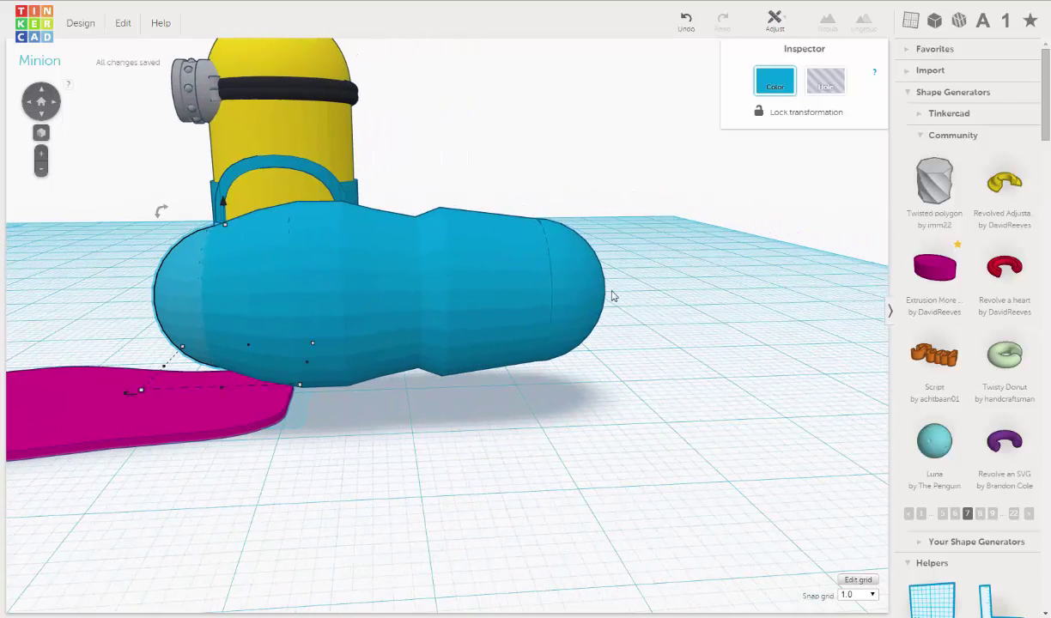
{"action": "right_click_drag", "start_coordinate": [610, 296], "coordinate": [582, 294]}
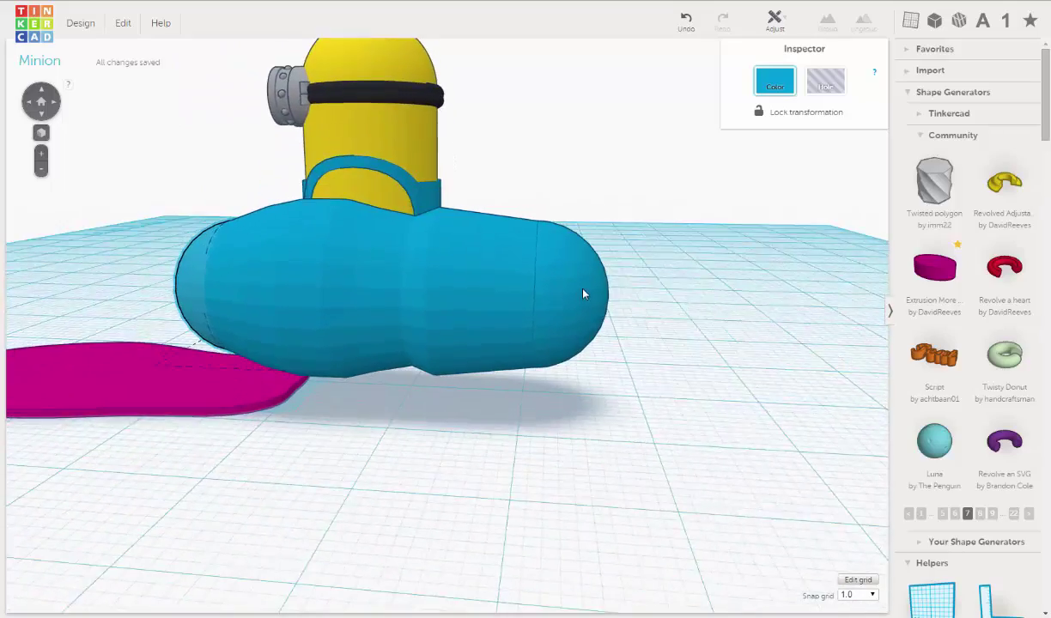
{"action": "left_click", "coordinate": [112, 258]}
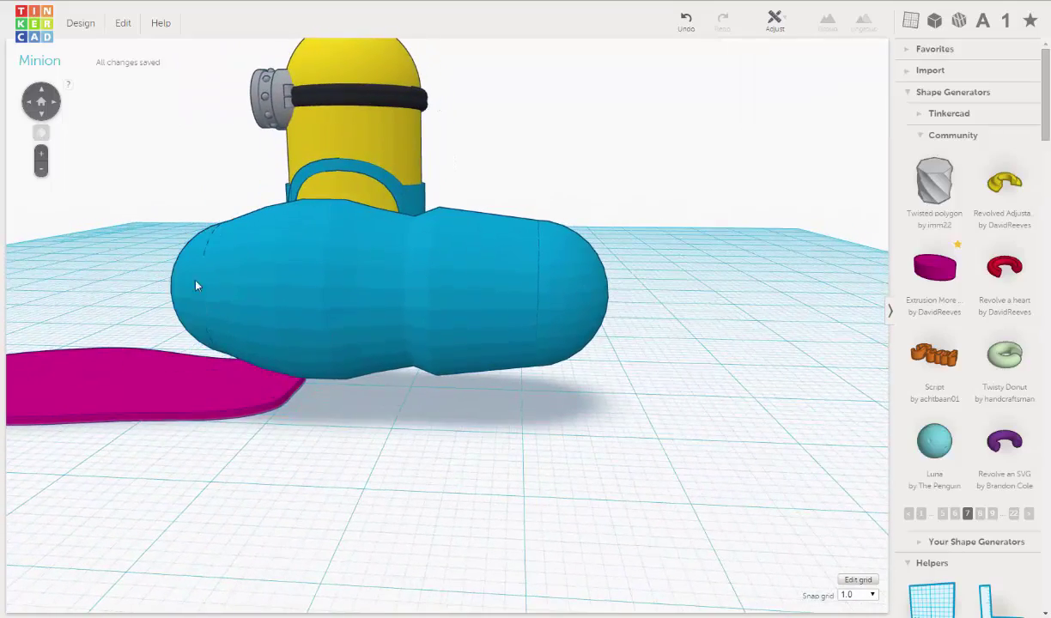
- Select the cylinder with both sphere caps and move them together back over the magenta shape
{"action": "right_click_drag", "start_coordinate": [186, 268], "coordinate": [335, 241]}
{"action": "left_click_drag", "start_coordinate": [292, 168], "coordinate": [697, 343]}
{"action": "scroll", "coordinate": [699, 338], "scroll_direction": "down", "scroll_amount": 5}
{"action": "right_click_drag", "start_coordinate": [701, 339], "coordinate": [483, 353]}
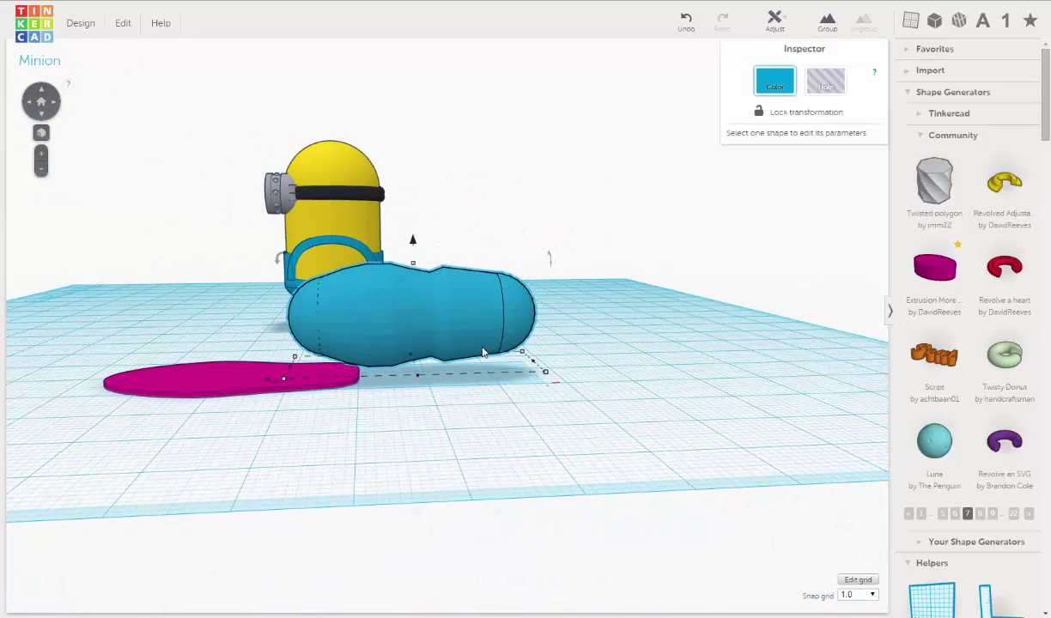
{"action": "key", "text": "Left"}
{"action": "key", "text": "Left"}
{"action": "key", "text": "Left"}
{"action": "key", "text": "Left"}
{"action": "key", "text": "Left"}
{"action": "key", "text": "Left"}
{"action": "key", "text": "Left"}
{"action": "key", "text": "Left"}
{"action": "key", "text": "Left"}
{"action": "key", "text": "Left"}
{"action": "key", "text": "Left"}
{"action": "key", "text": "Left"}
{"action": "key", "text": "Left"}
{"action": "key", "text": "Left"}
{"action": "key", "text": "Left"}
{"action": "key", "text": "Left"}
{"action": "key", "text": "Left"}
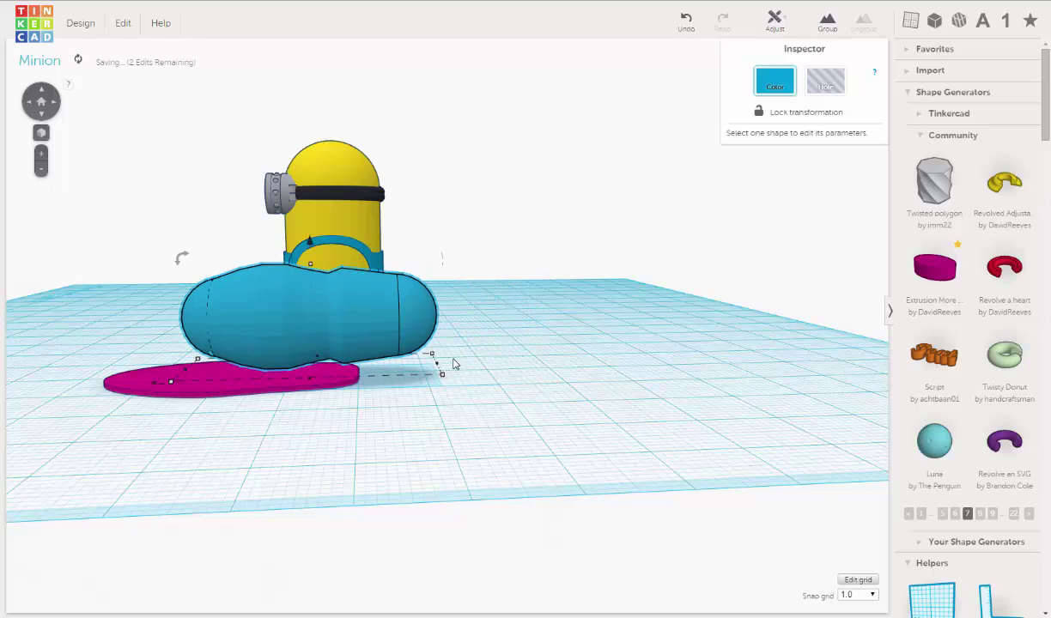
{"action": "key", "text": "Left"}
{"action": "key", "text": "Left"}
{"action": "key", "text": "Left"}
{"action": "key", "text": "Left"}
{"action": "key", "text": "Left"}
{"action": "key", "text": "Left"}
{"action": "key", "text": "Left"}
{"action": "key", "text": "Left"}
{"action": "key", "text": "Left"}
{"action": "key", "text": "Left"}
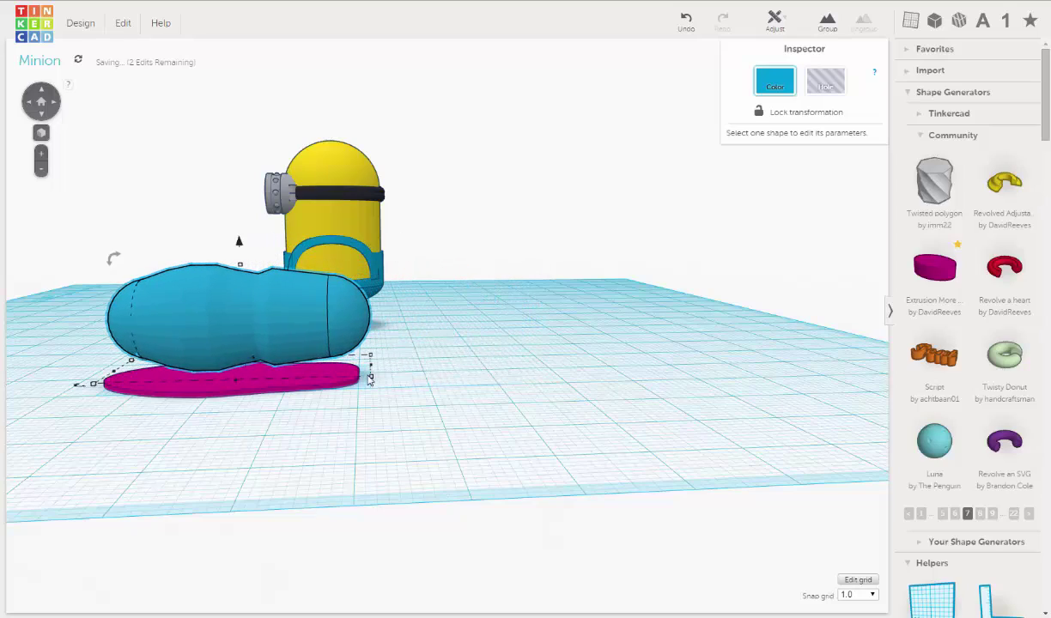
- Lower the selected limb parts until they sink into the thin magenta sole
{"action": "right_click_drag", "start_coordinate": [399, 449], "coordinate": [382, 568]}
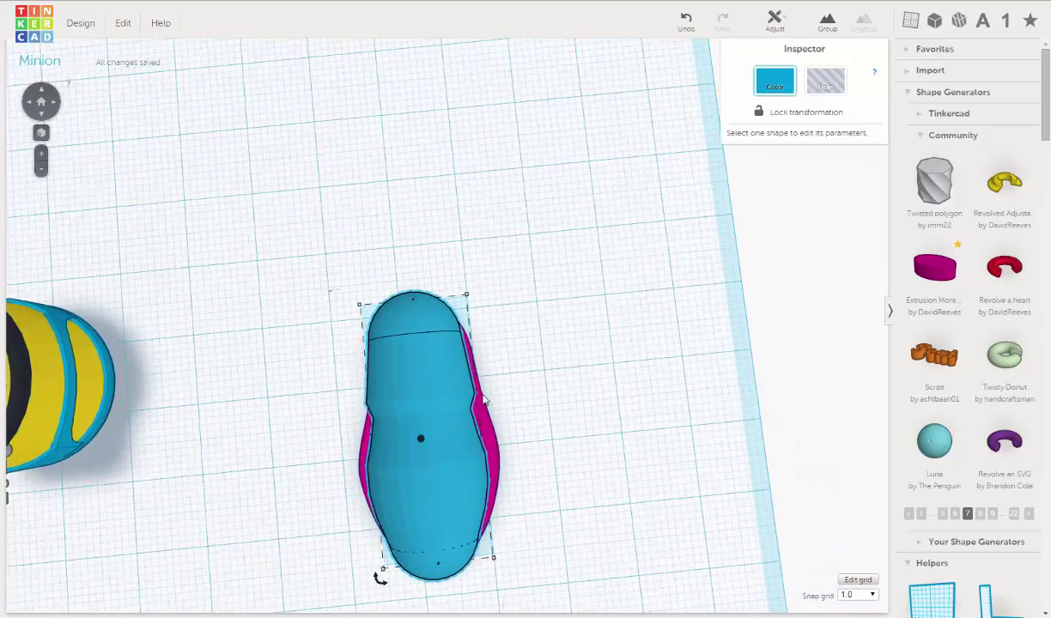
{"action": "scroll", "coordinate": [484, 399], "scroll_direction": "up", "scroll_amount": 5}
{"action": "right_click_drag", "start_coordinate": [483, 399], "coordinate": [314, 294]}
{"action": "key", "text": "f"}
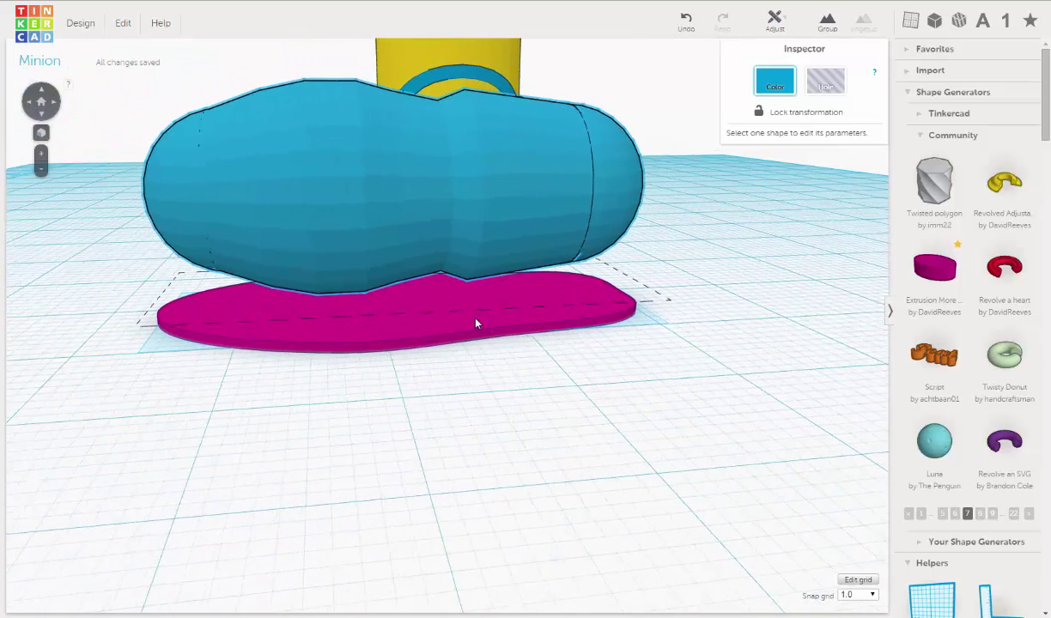
{"action": "left_click_drag", "start_coordinate": [404, 58], "coordinate": [421, 135]}
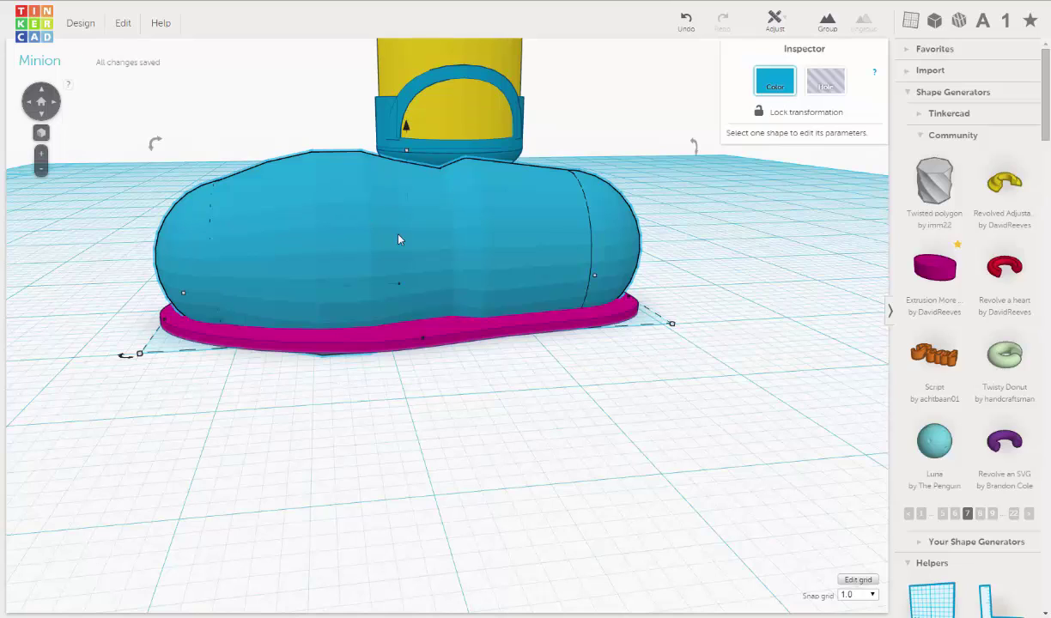
- Reduce the height of the selected blue cylinder and sphere caps to flatten the shoe body over the sole
{"action": "right_click_drag", "start_coordinate": [363, 241], "coordinate": [403, 159]}
{"action": "mouse_move", "coordinate": [403, 159]}
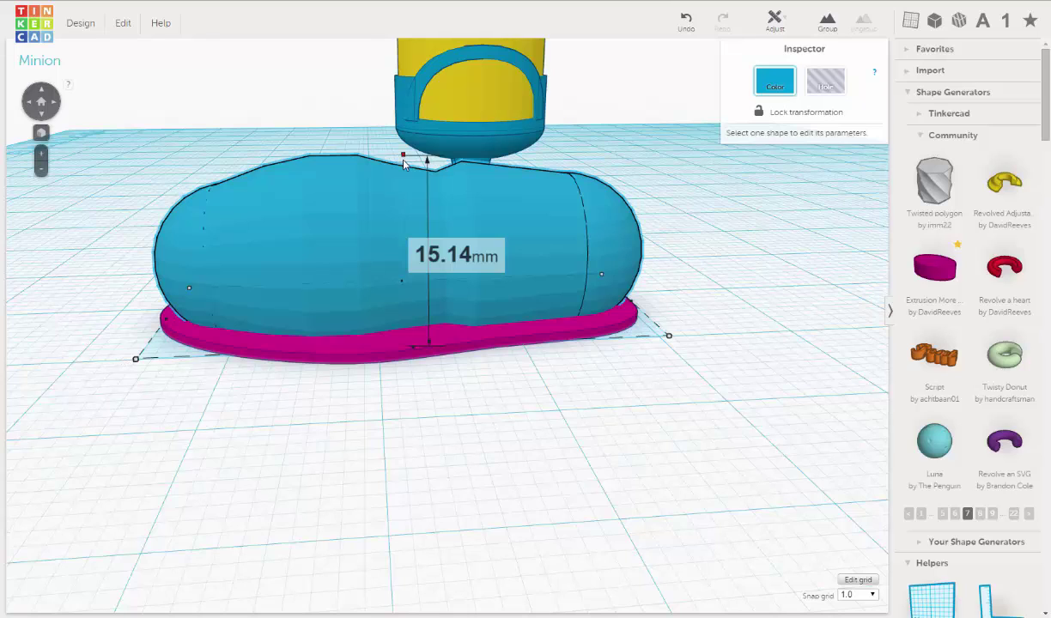
{"action": "left_click_drag", "start_coordinate": [404, 171], "coordinate": [412, 230]}
{"action": "right_click_drag", "start_coordinate": [283, 308], "coordinate": [643, 291]}
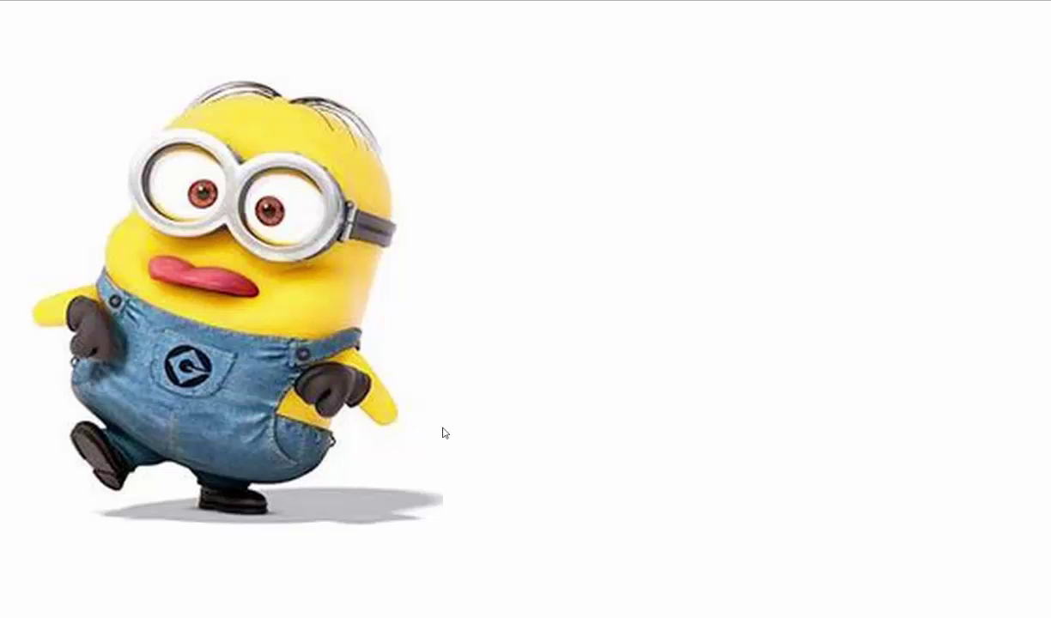
{"action": "right_click", "coordinate": [380, 436]}
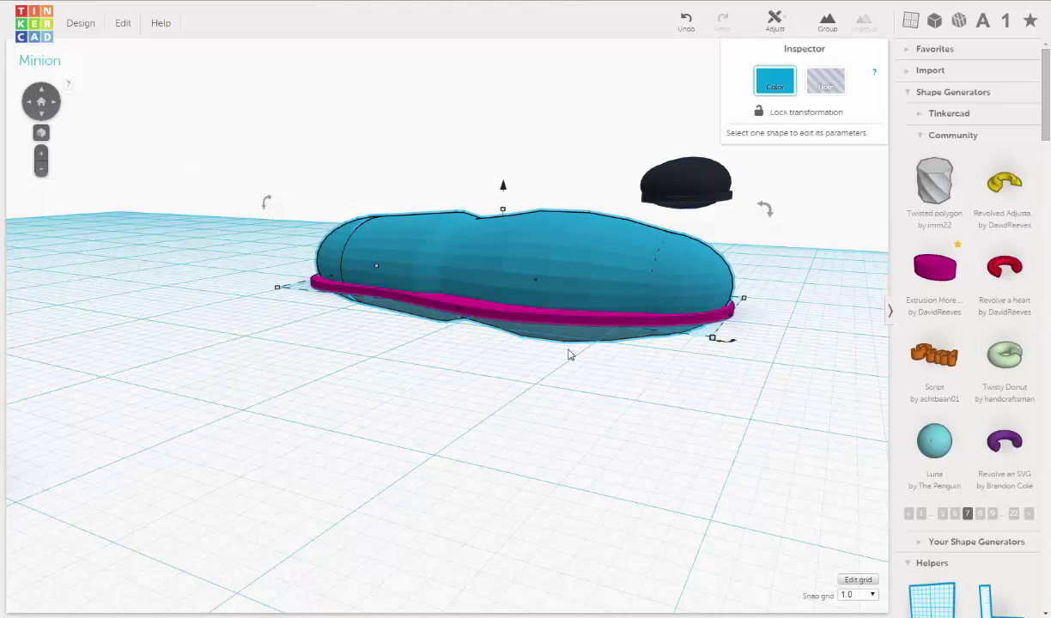
- Select the magenta sole and move its profile's narrow-end point outward until it reaches the blue cap's tip
{"action": "scroll", "coordinate": [570, 355], "scroll_direction": "up", "scroll_amount": 3}
{"action": "right_click_drag", "start_coordinate": [595, 348], "coordinate": [461, 365]}
{"action": "left_click", "coordinate": [574, 406]}
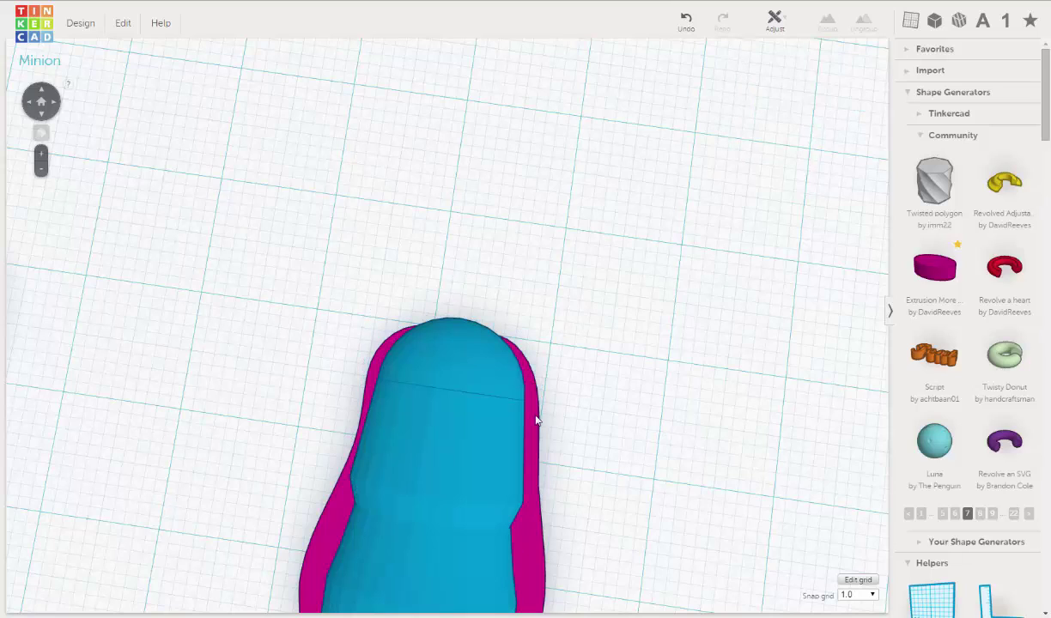
{"action": "left_click", "coordinate": [531, 422]}
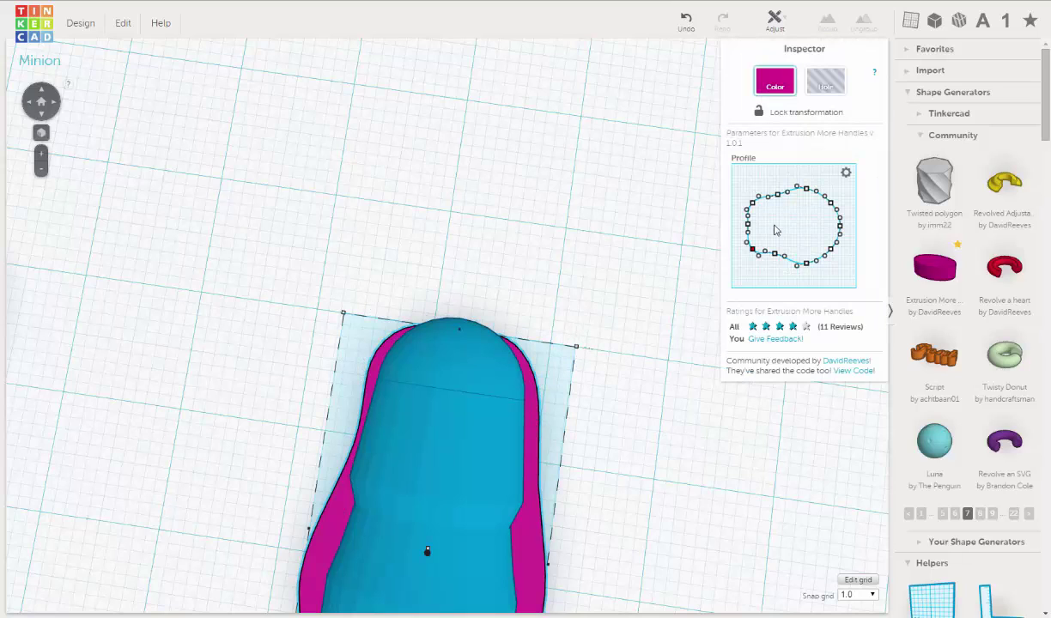
{"action": "left_click_drag", "start_coordinate": [747, 228], "coordinate": [745, 222]}
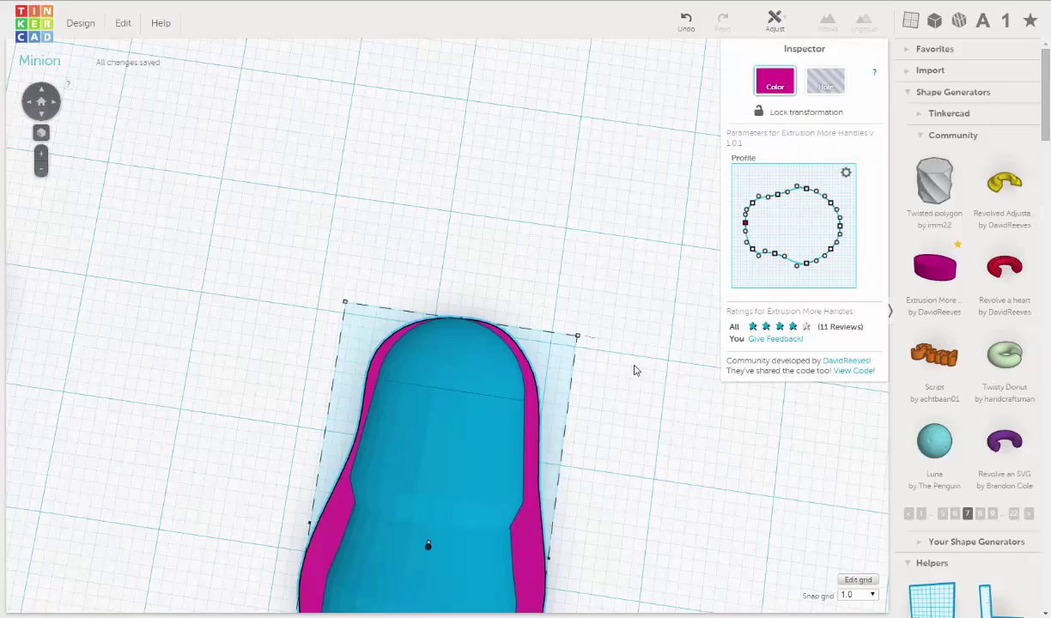
- Narrow the sole's wide half by moving the profile points and curve handles on both long sides inward
{"action": "scroll", "coordinate": [567, 386], "scroll_direction": "down", "scroll_amount": 3}
{"action": "right_click_drag", "start_coordinate": [492, 427], "coordinate": [525, 380]}
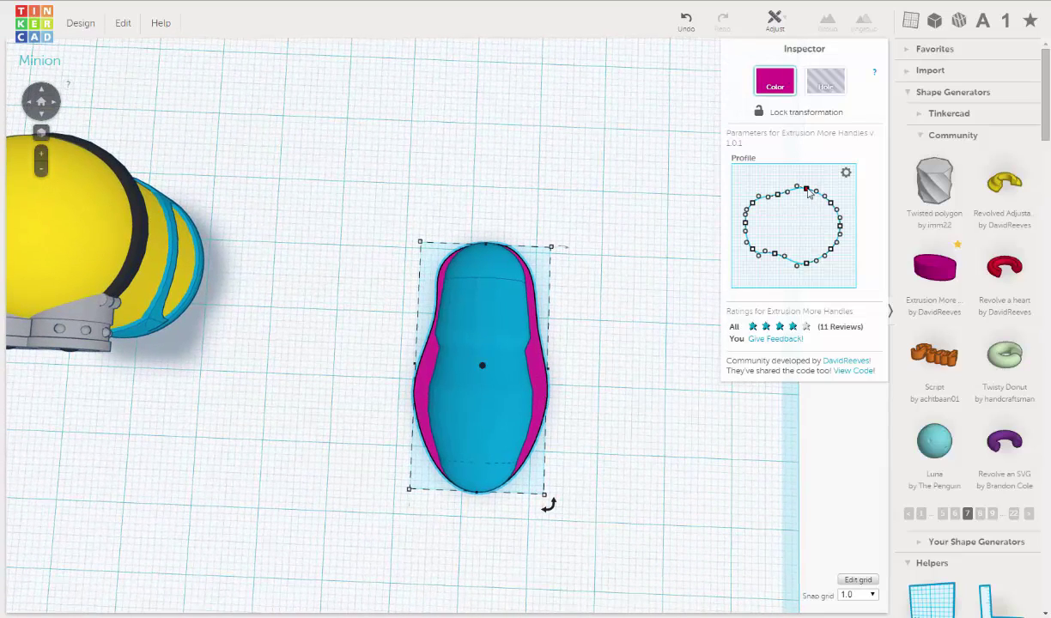
{"action": "left_click_drag", "start_coordinate": [807, 193], "coordinate": [808, 194]}
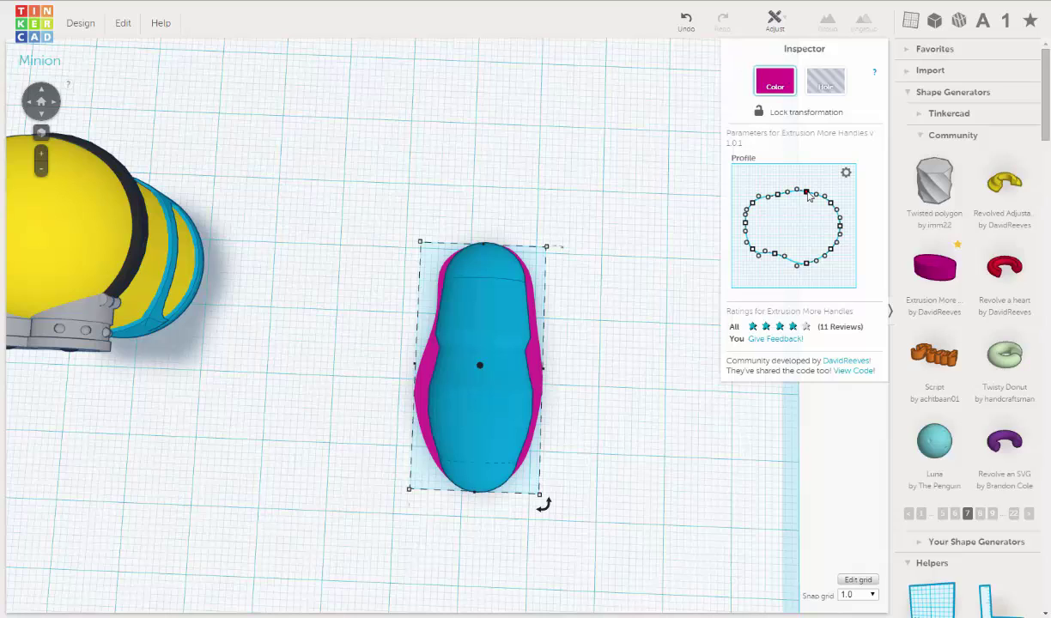
{"action": "left_click_drag", "start_coordinate": [808, 197], "coordinate": [772, 188]}
{"action": "left_click_drag", "start_coordinate": [796, 190], "coordinate": [796, 192]}
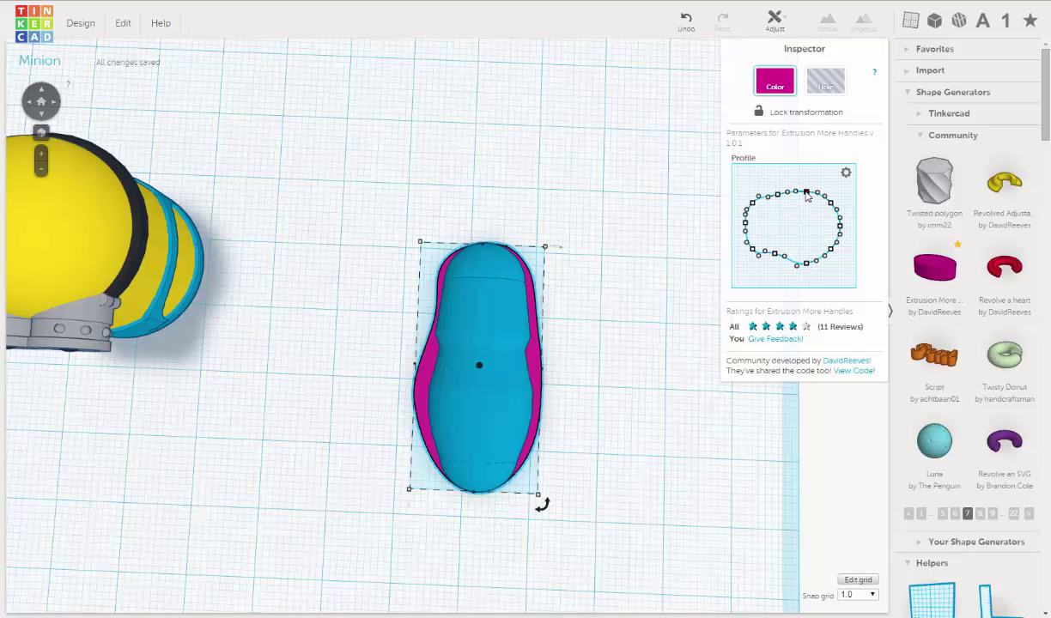
{"action": "left_click_drag", "start_coordinate": [806, 191], "coordinate": [807, 193]}
{"action": "left_click", "coordinate": [818, 196]}
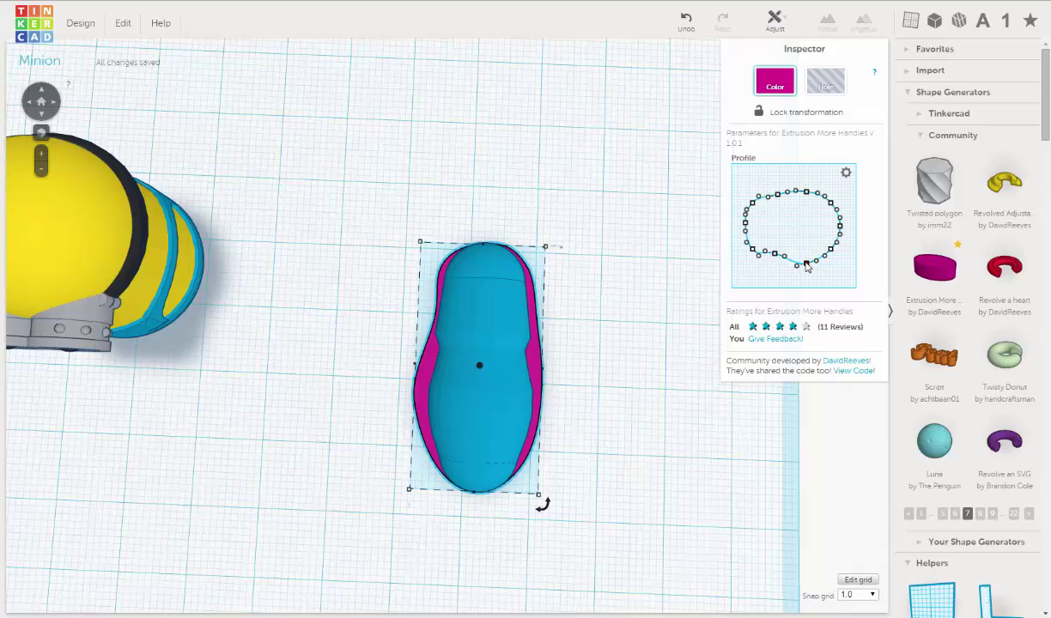
{"action": "left_click_drag", "start_coordinate": [807, 268], "coordinate": [811, 257]}
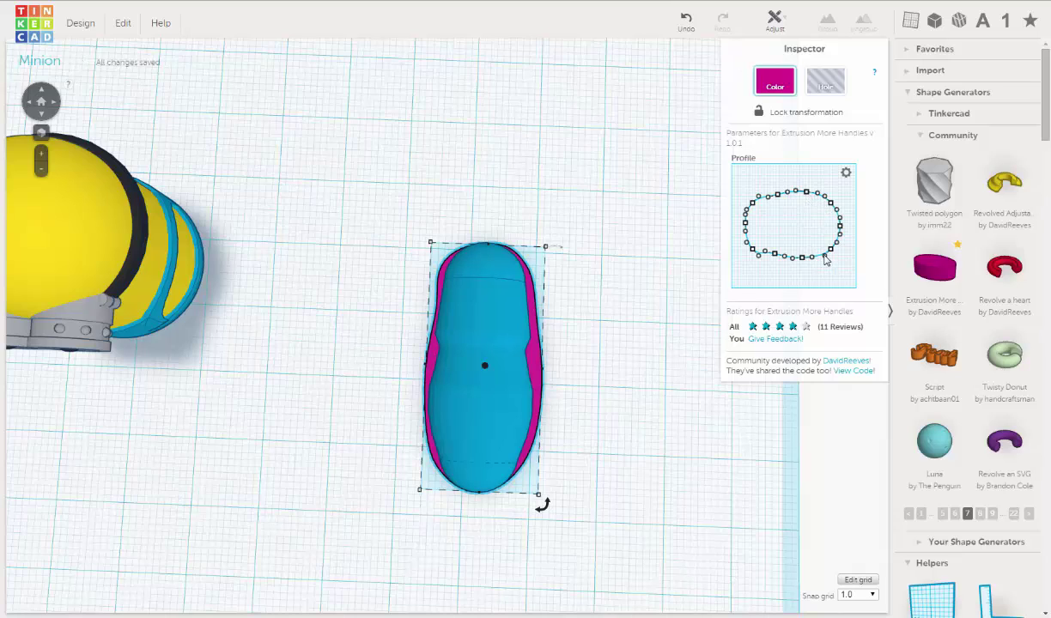
- Reshape one long side of the sole profile around its waist, moving the point and curve handles to follow the blue body
{"action": "right_click_drag", "start_coordinate": [641, 375], "coordinate": [615, 434]}
{"action": "scroll", "coordinate": [561, 304], "scroll_direction": "down", "scroll_amount": 4}
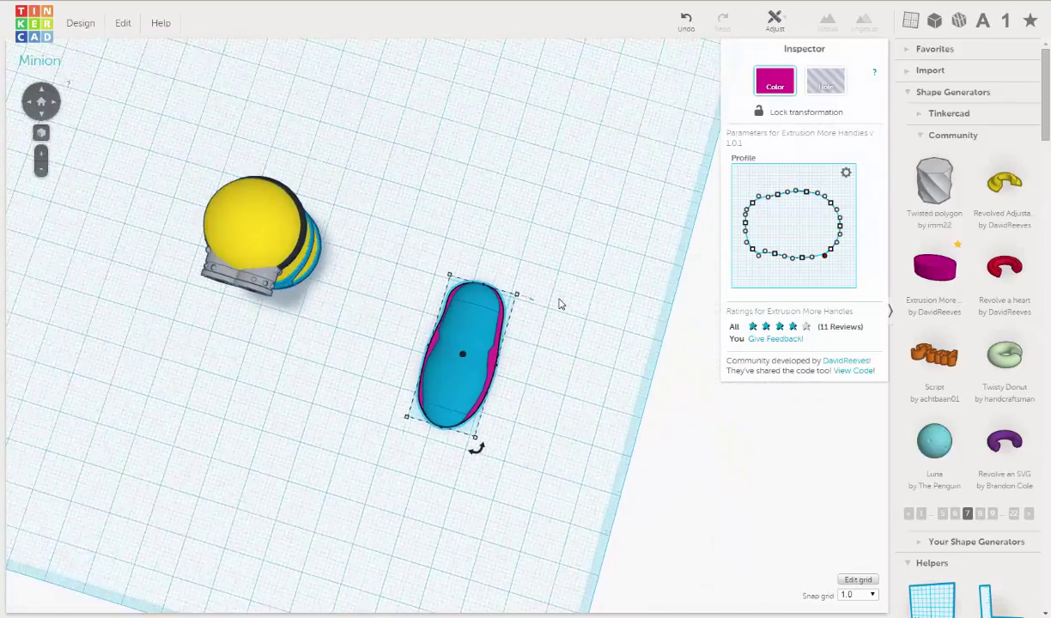
{"action": "scroll", "coordinate": [550, 304], "scroll_direction": "up", "scroll_amount": 7}
{"action": "scroll", "coordinate": [540, 307], "scroll_direction": "up", "scroll_amount": 1}
{"action": "right_click_drag", "start_coordinate": [540, 307], "coordinate": [546, 331]}
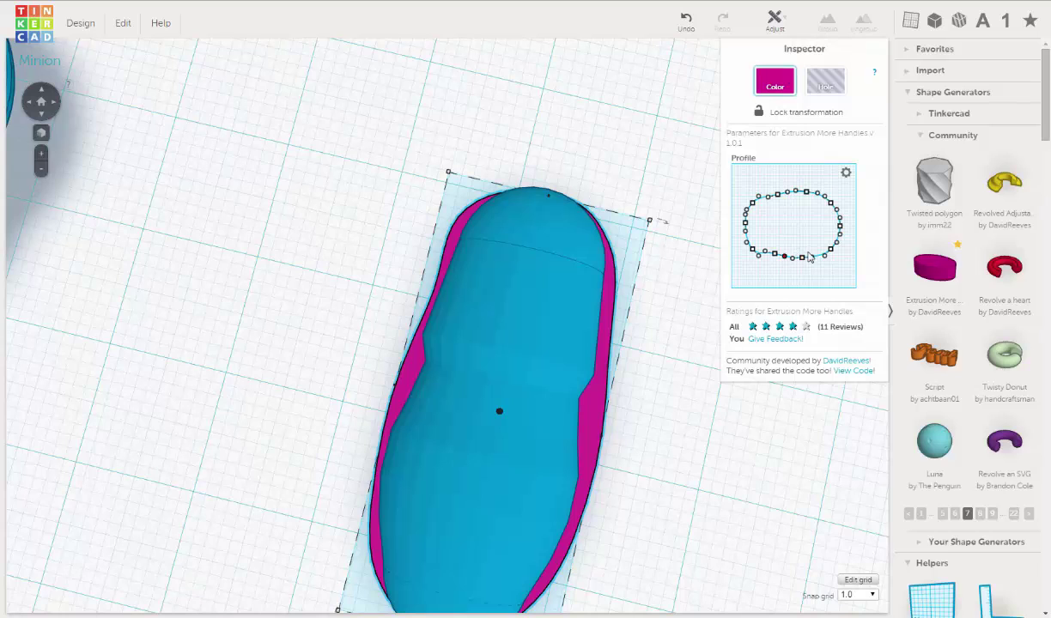
{"action": "left_click_drag", "start_coordinate": [801, 258], "coordinate": [801, 256]}
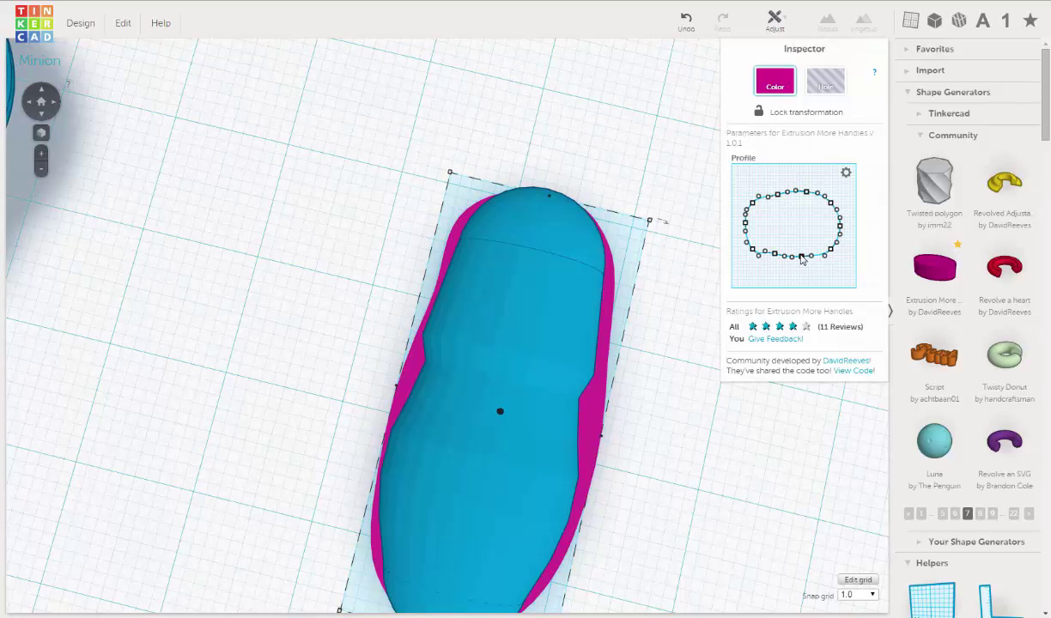
{"action": "right_click_drag", "start_coordinate": [614, 354], "coordinate": [649, 343]}
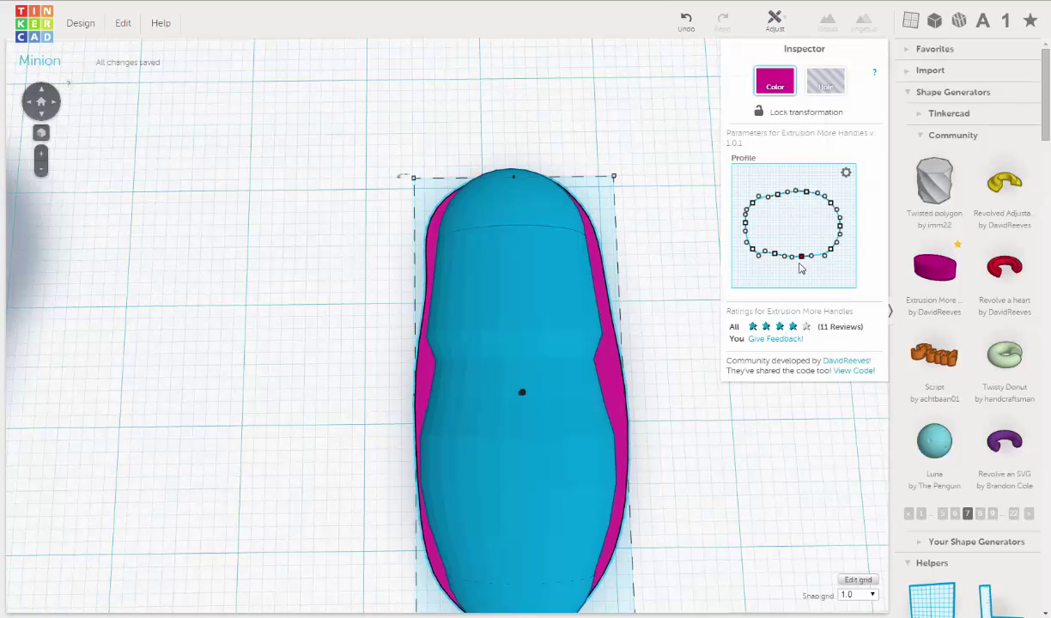
{"action": "left_click_drag", "start_coordinate": [793, 261], "coordinate": [794, 259]}
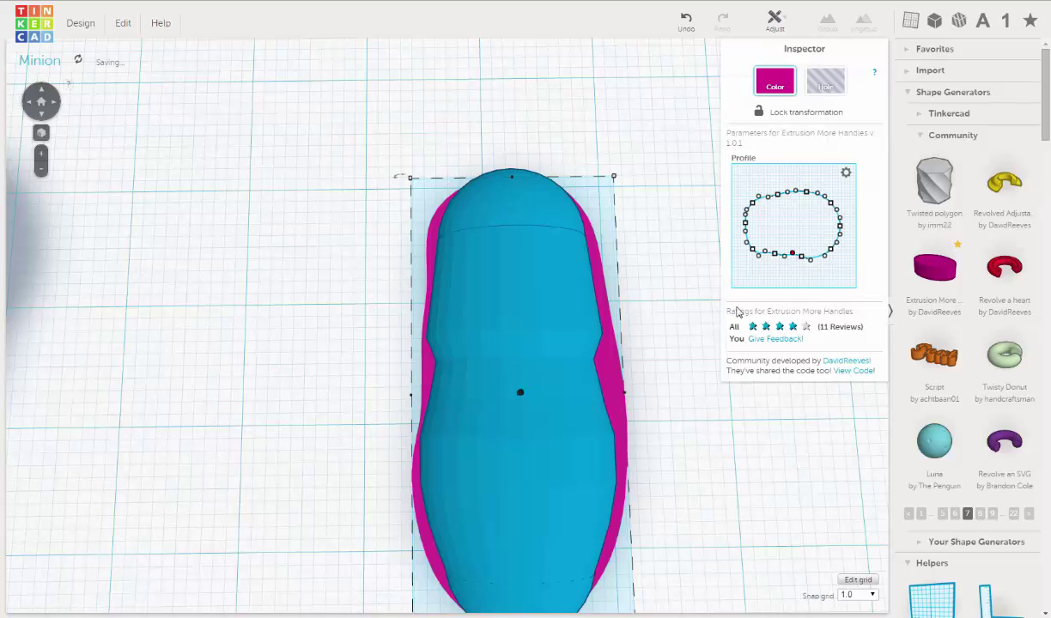
{"action": "right_click_drag", "start_coordinate": [689, 292], "coordinate": [730, 293]}
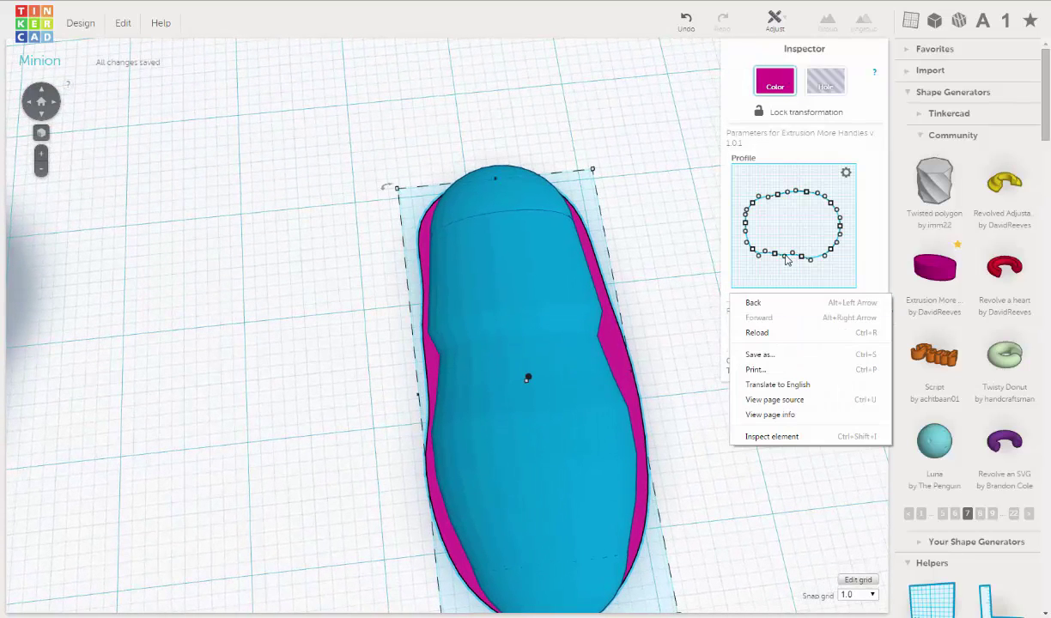
{"action": "key", "text": "Escape"}
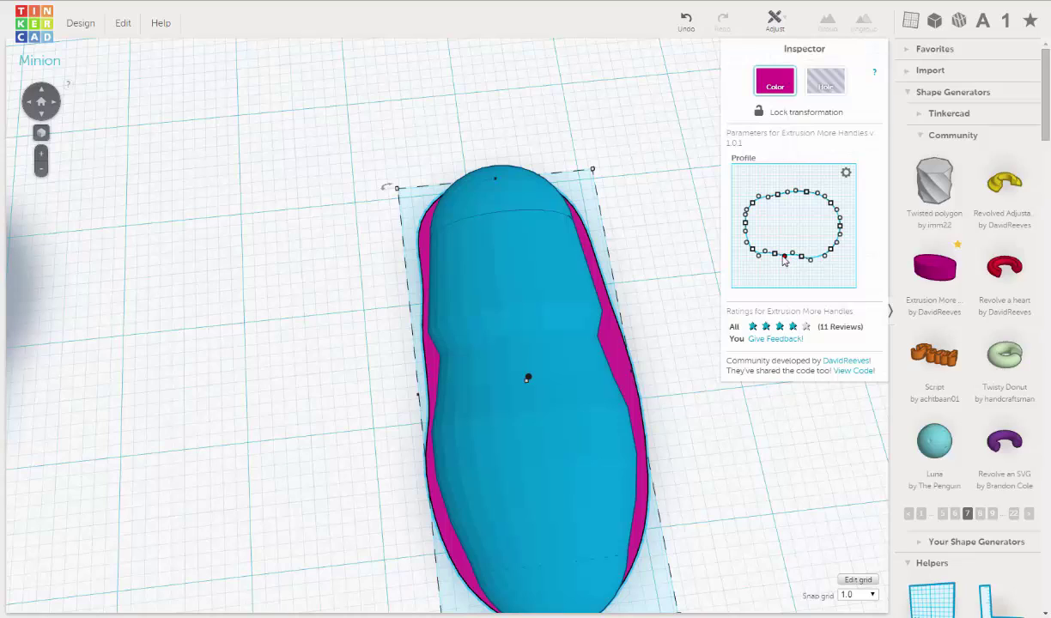
{"action": "left_click_drag", "start_coordinate": [785, 260], "coordinate": [783, 261]}
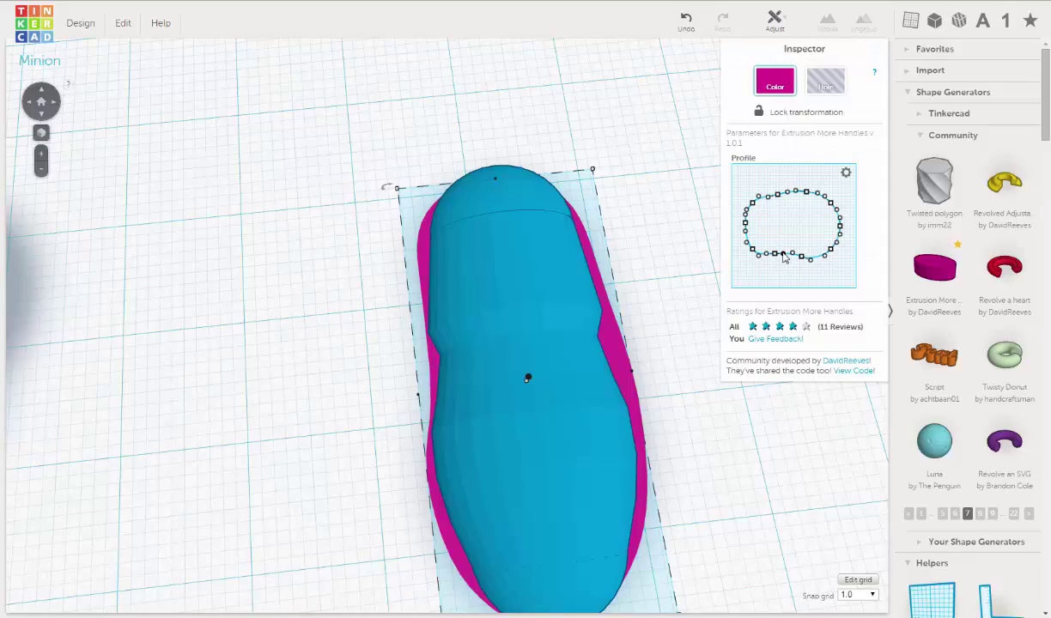
- Tighten the opposite long side of the sole and its narrow half by shifting profile points and curve handles inward
{"action": "right_click_drag", "start_coordinate": [556, 433], "coordinate": [506, 346]}
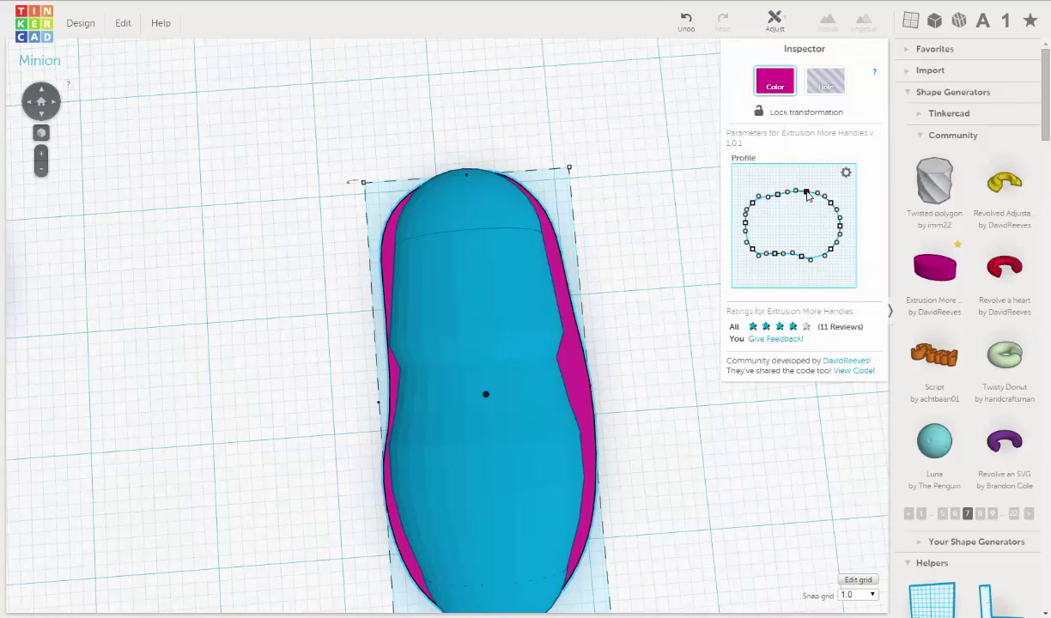
{"action": "left_click_drag", "start_coordinate": [807, 194], "coordinate": [807, 194]}
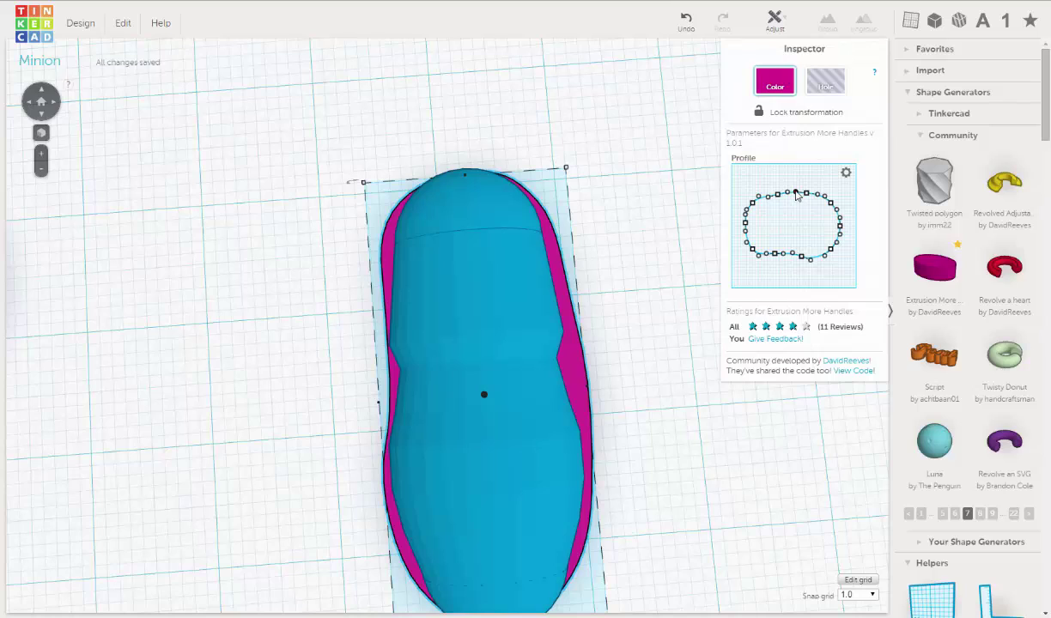
{"action": "left_click_drag", "start_coordinate": [796, 192], "coordinate": [796, 193]}
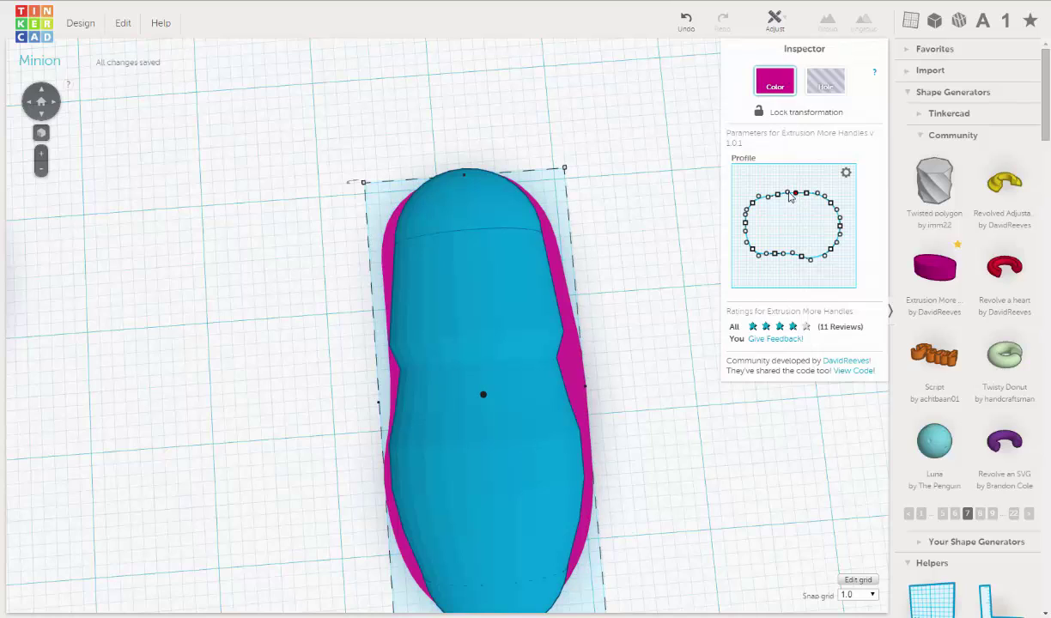
{"action": "left_click", "coordinate": [779, 194]}
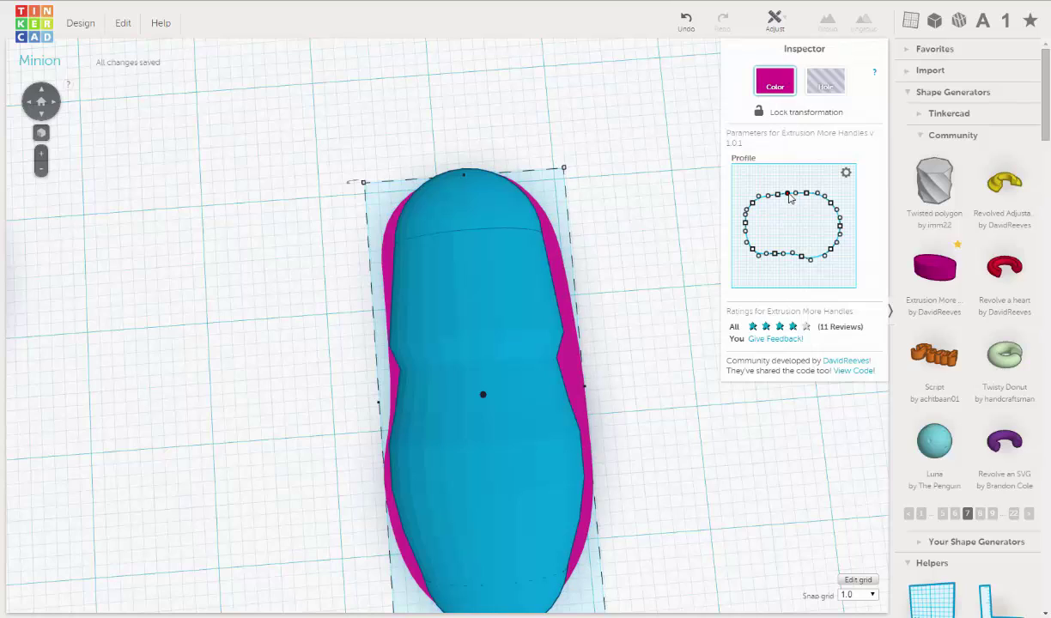
{"action": "left_click", "coordinate": [779, 196]}
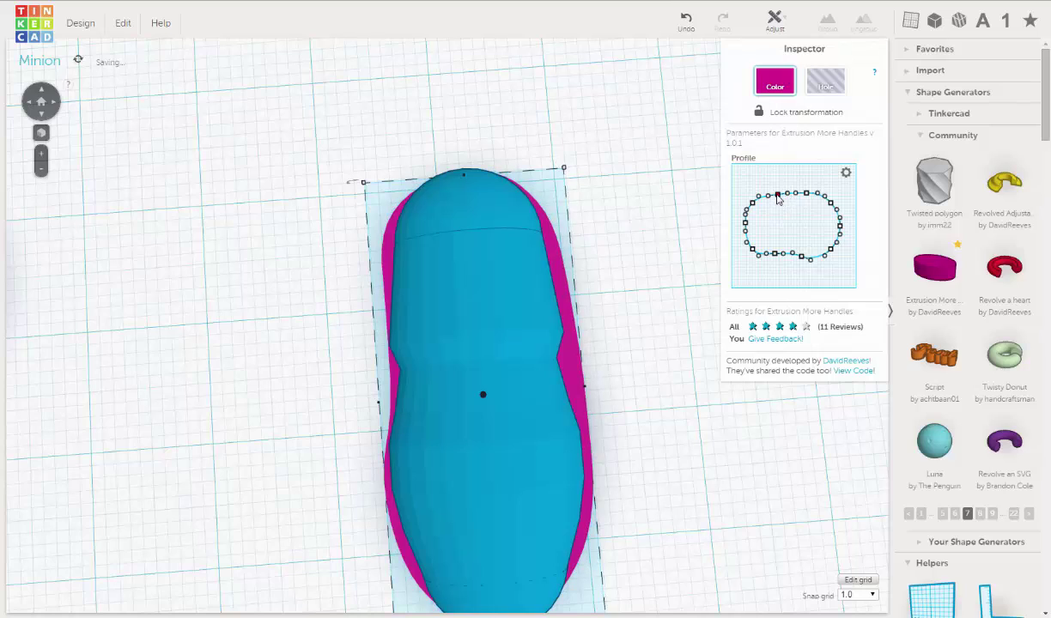
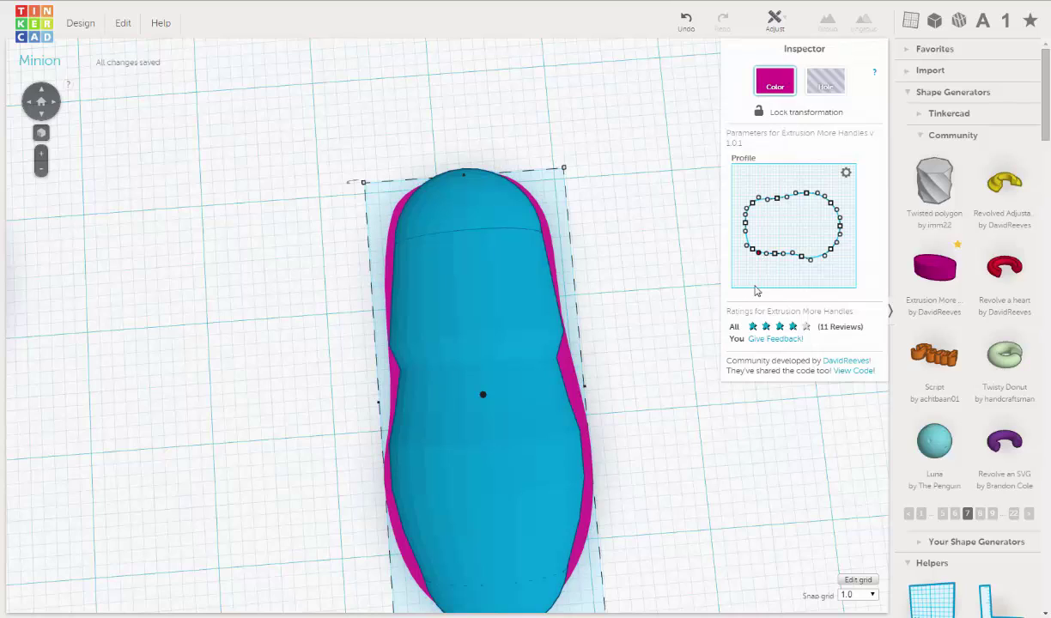
- Pull the protruding wide-half side of the sole closer to the blue body and adjust the curve towards the wide end
{"action": "right_click_drag", "start_coordinate": [678, 429], "coordinate": [503, 354]}
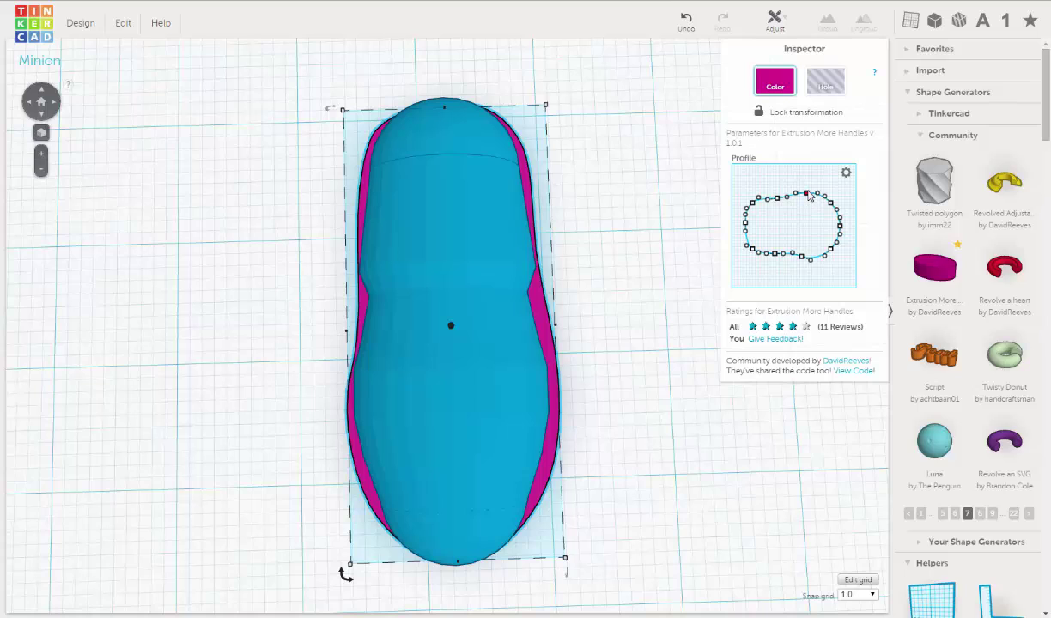
{"action": "left_click_drag", "start_coordinate": [807, 195], "coordinate": [807, 197]}
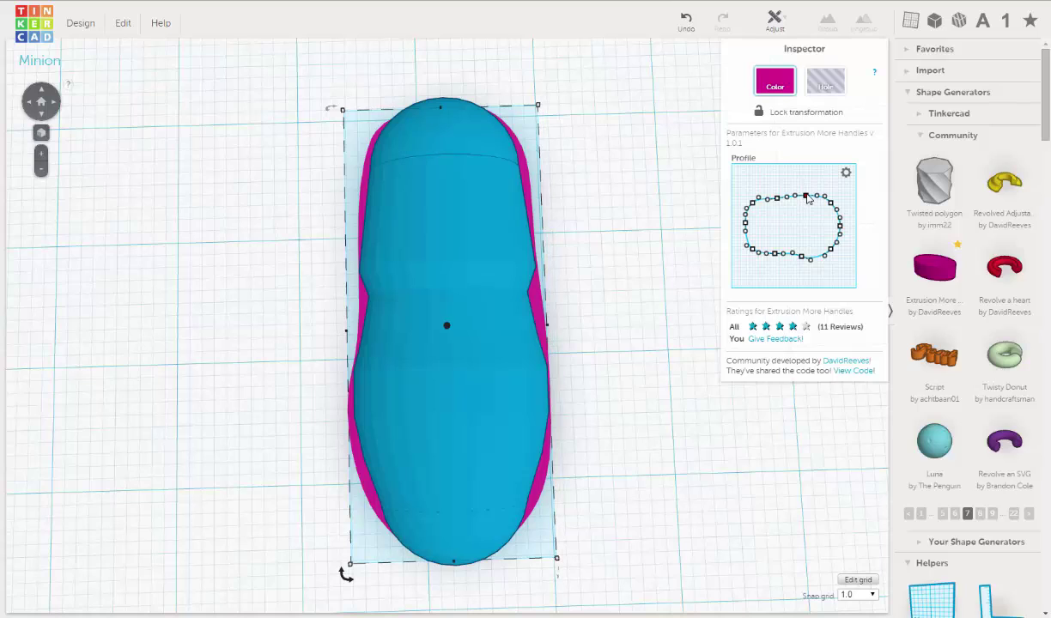
{"action": "left_click_drag", "start_coordinate": [807, 197], "coordinate": [807, 196]}
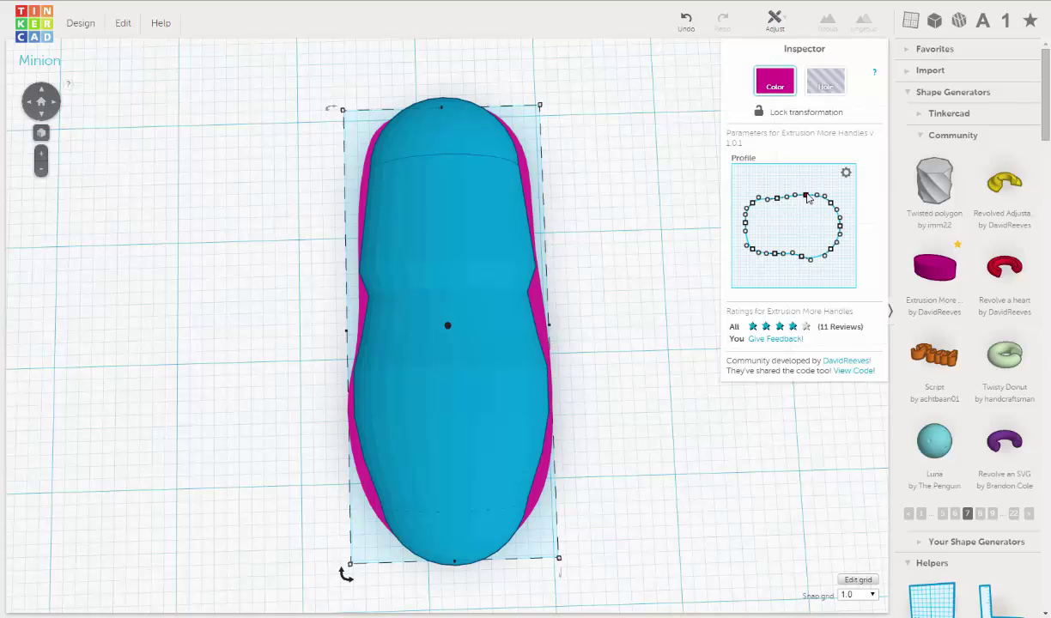
{"action": "left_click", "coordinate": [829, 201]}
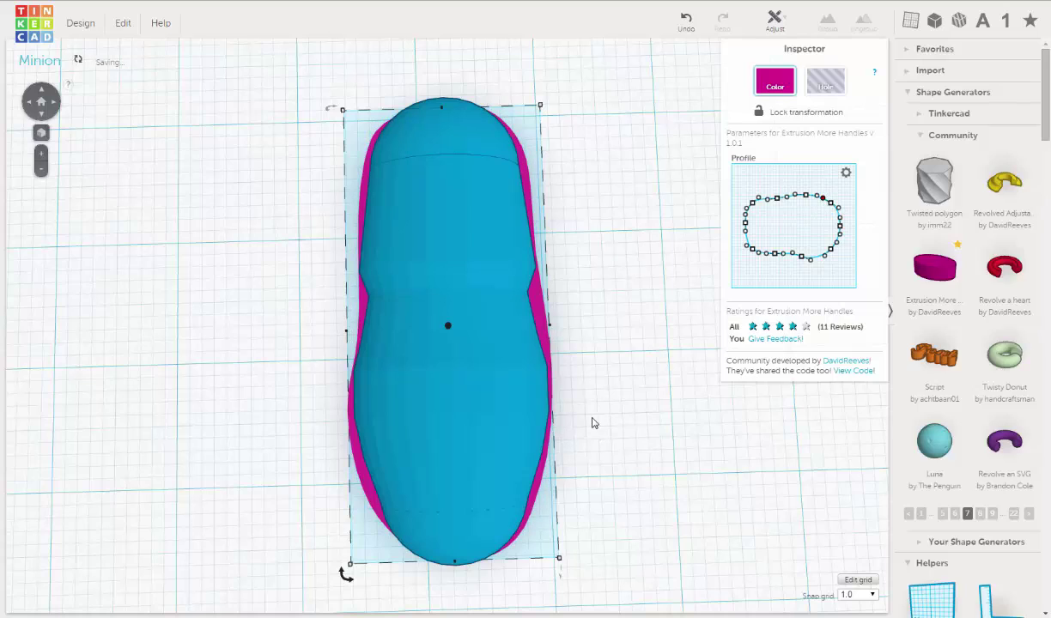
- Fine-tune the curve handle at the sole's narrow-end corner so the edge rounds evenly about the blue cap
{"action": "right_click_drag", "start_coordinate": [593, 422], "coordinate": [610, 293]}
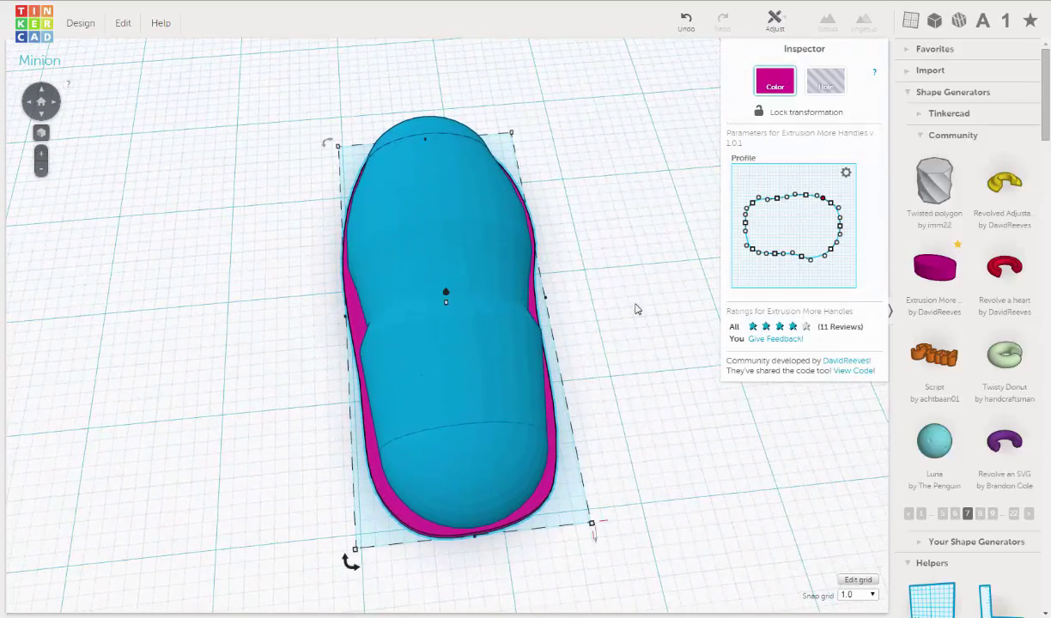
{"action": "left_click", "coordinate": [746, 247]}
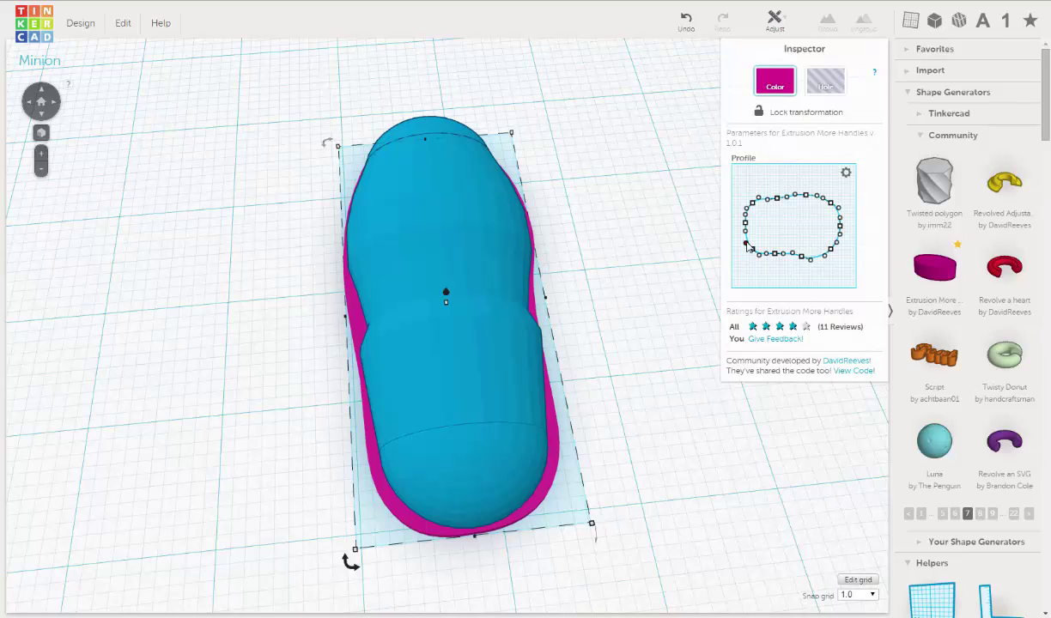
{"action": "left_click_drag", "start_coordinate": [748, 246], "coordinate": [747, 247]}
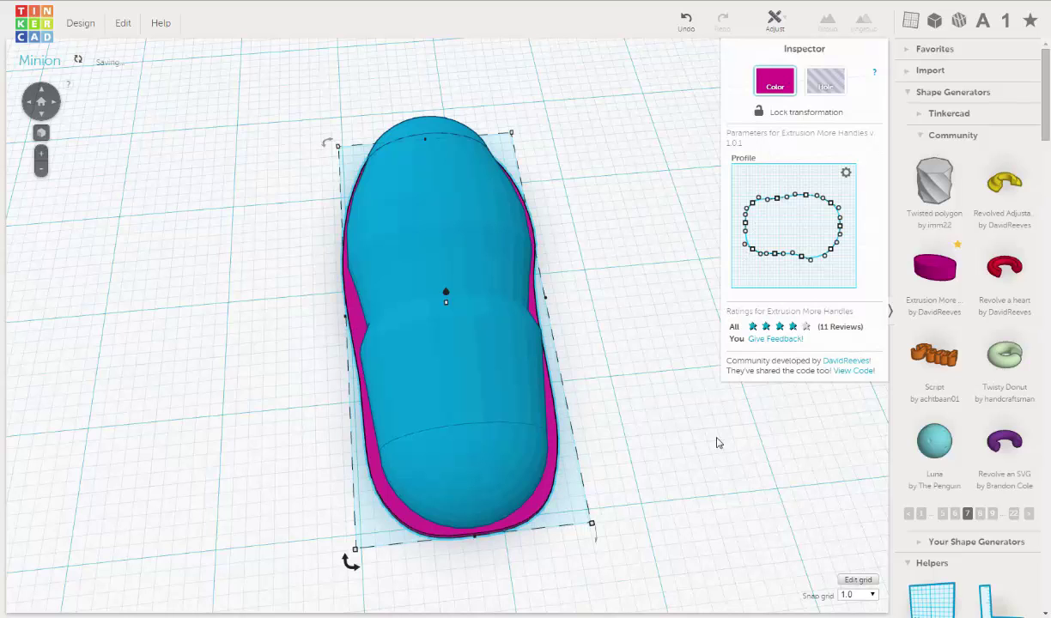
- Examine the shoe and its sole from the side against the minion's body
{"action": "right_click_drag", "start_coordinate": [603, 467], "coordinate": [596, 428]}
{"action": "right_click_drag", "start_coordinate": [507, 424], "coordinate": [455, 367]}
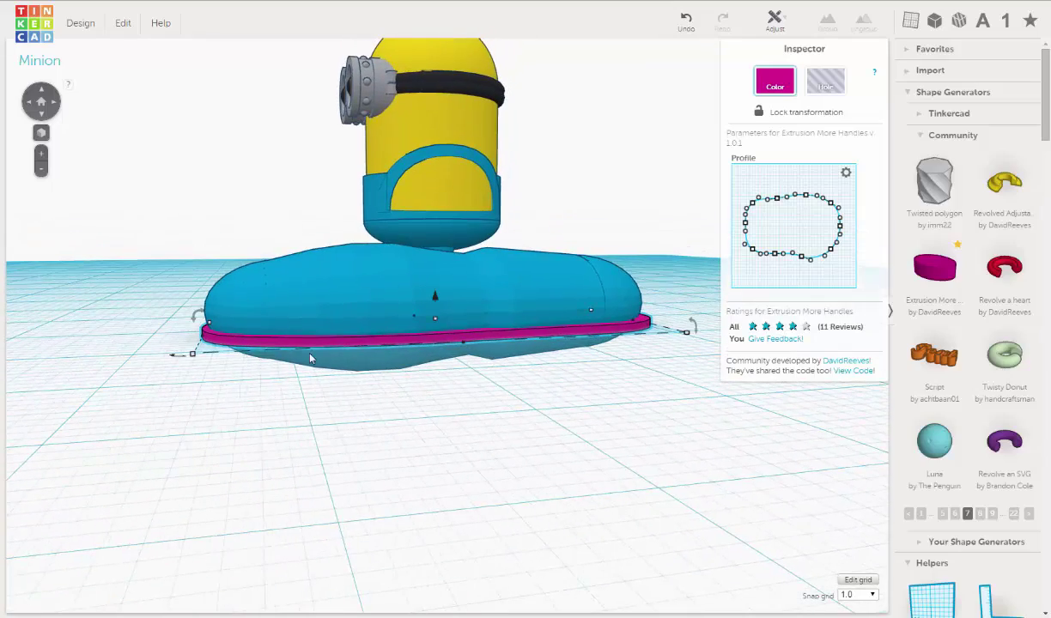
{"action": "right_click_drag", "start_coordinate": [343, 384], "coordinate": [375, 405]}
{"action": "scroll", "coordinate": [376, 405], "scroll_direction": "down", "scroll_amount": 4}
{"action": "right_click_drag", "start_coordinate": [340, 342], "coordinate": [341, 344]}
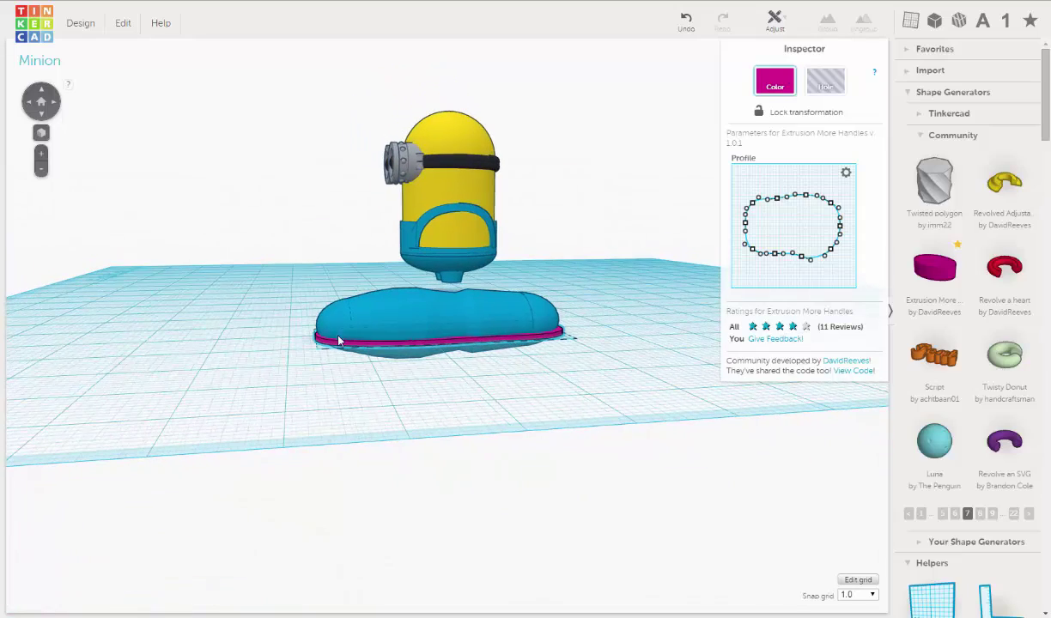
{"action": "mouse_move", "coordinate": [397, 374]}
{"action": "right_mouse_down"}
{"action": "mouse_move", "coordinate": [410, 314]}
{"action": "mouse_move", "coordinate": [381, 393]}
{"action": "mouse_move", "coordinate": [401, 391]}
{"action": "right_mouse_up"}
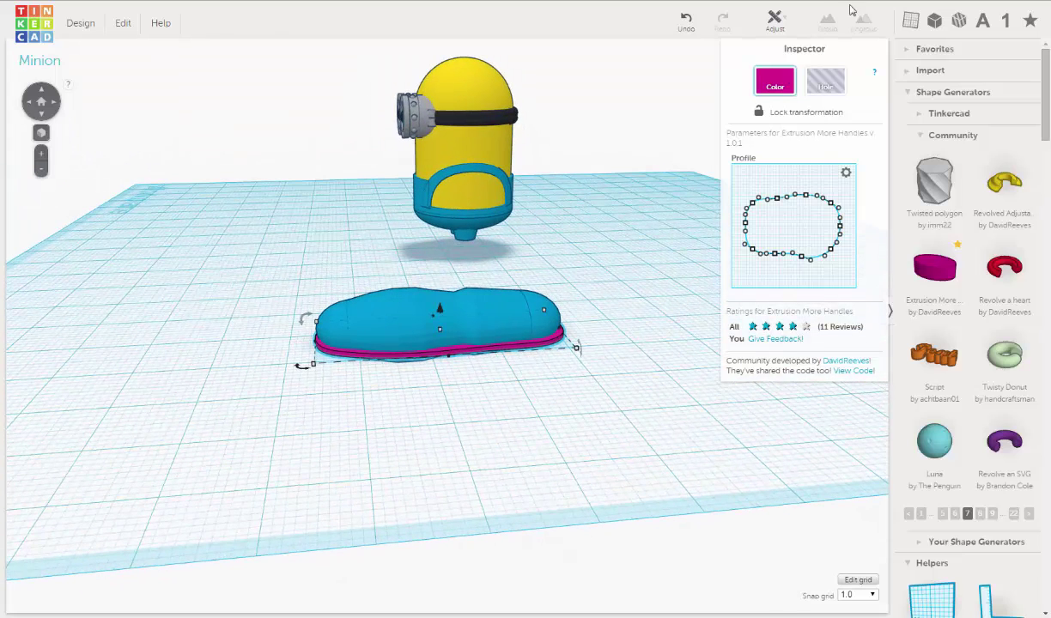
- Place a box hole over the shoe and lengthen it past the shoe's narrow end
{"action": "left_click", "coordinate": [958, 24]}
{"action": "left_click_drag", "start_coordinate": [950, 91], "coordinate": [289, 367]}
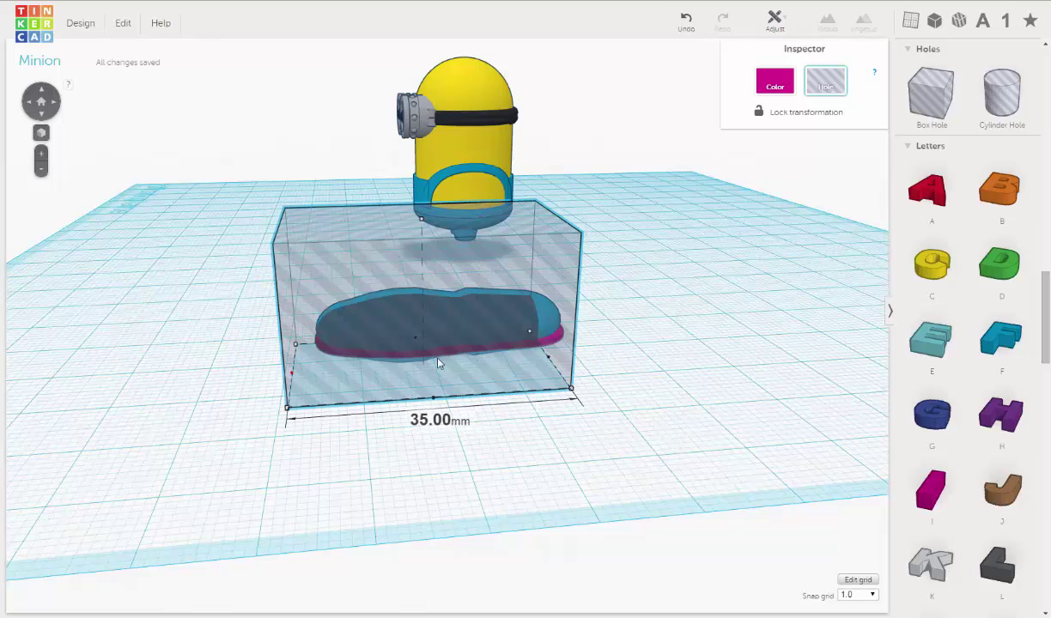
{"action": "left_click_drag", "start_coordinate": [550, 358], "coordinate": [604, 353]}
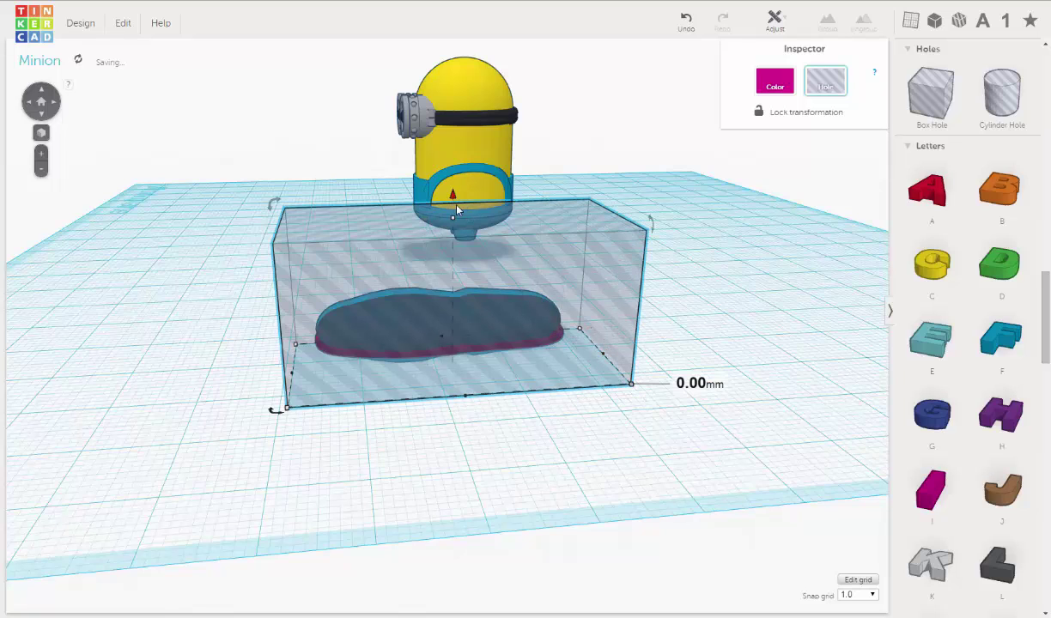
- Lower the box hole until its top meets the sole's underside and shrink its height to a shallow slab
{"action": "left_click_drag", "start_coordinate": [458, 209], "coordinate": [470, 369]}
{"action": "mouse_move", "coordinate": [464, 339]}
{"action": "right_mouse_down"}
{"action": "mouse_move", "coordinate": [469, 326]}
{"action": "mouse_move", "coordinate": [462, 333]}
{"action": "right_mouse_up"}
{"action": "scroll", "coordinate": [467, 337], "scroll_direction": "up", "scroll_amount": 5}
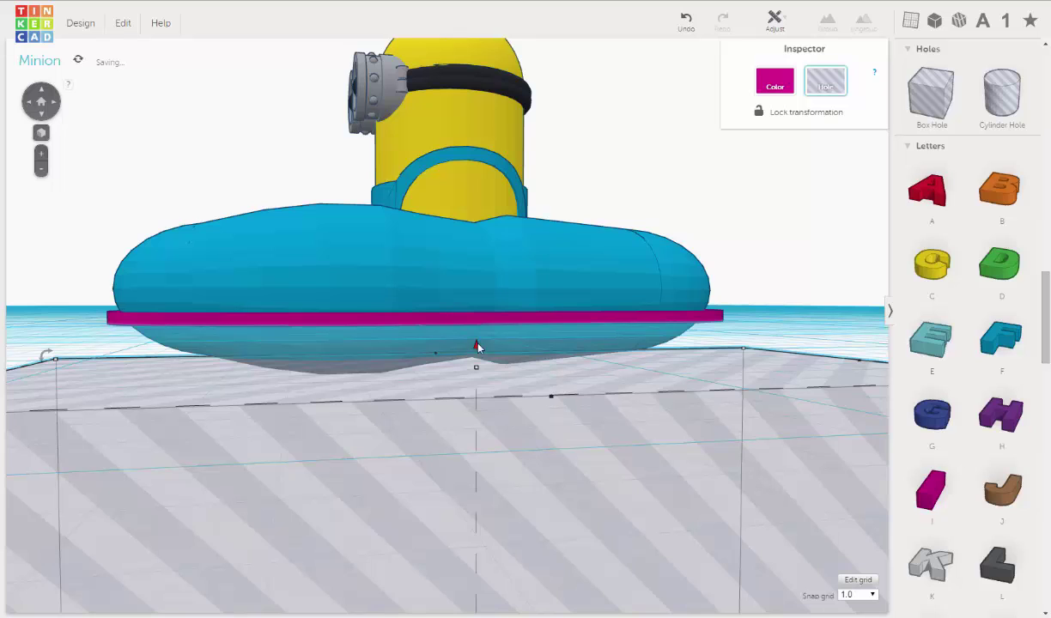
{"action": "left_click_drag", "start_coordinate": [479, 340], "coordinate": [482, 294]}
{"action": "scroll", "coordinate": [547, 416], "scroll_direction": "down", "scroll_amount": 4}
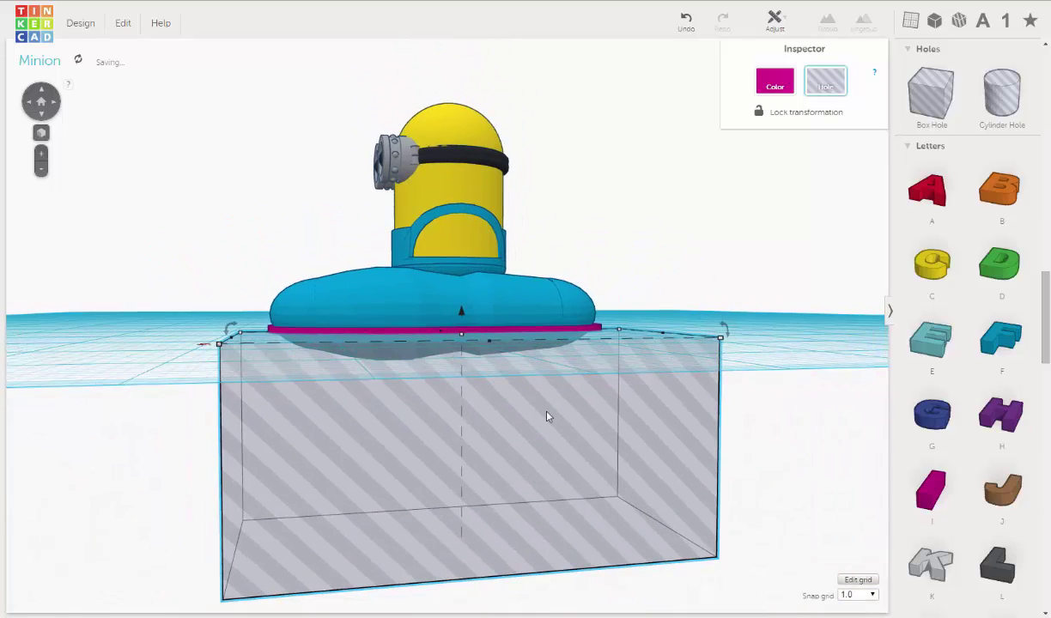
{"action": "right_click_drag", "start_coordinate": [483, 487], "coordinate": [475, 523]}
{"action": "left_click_drag", "start_coordinate": [467, 519], "coordinate": [506, 345]}
- Shift the box hole sideways in grid steps until it is centered beneath the shoe
{"action": "right_click_drag", "start_coordinate": [507, 344], "coordinate": [463, 409]}
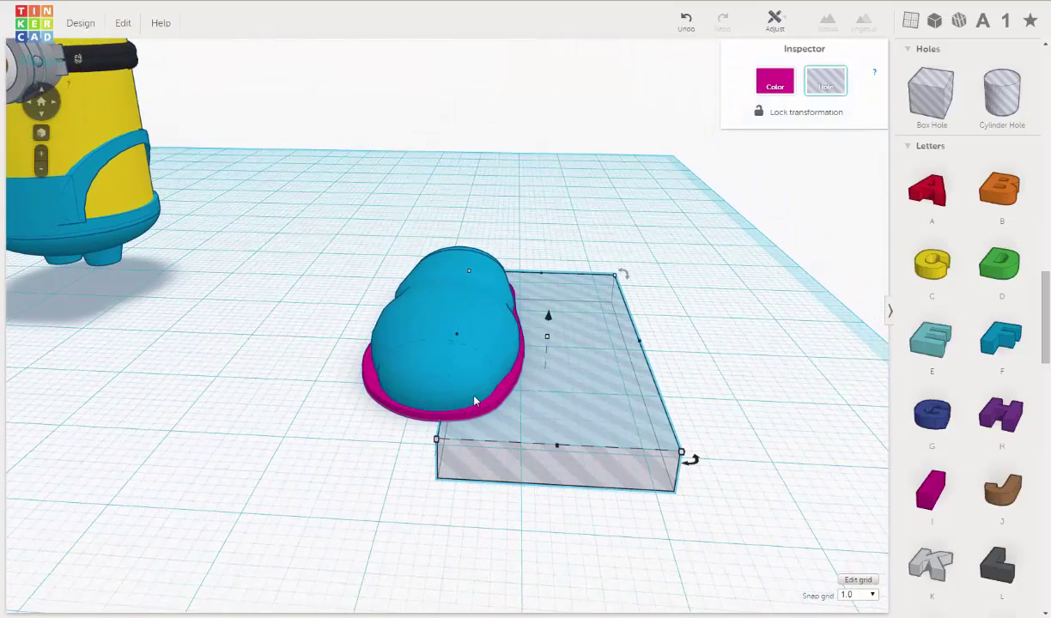
{"action": "key", "text": "Left"}
{"action": "key", "text": "Left"}
{"action": "key", "text": "Left"}
{"action": "key", "text": "Left"}
{"action": "key", "text": "Left"}
{"action": "key", "text": "Left"}
{"action": "key", "text": "Left"}
{"action": "key", "text": "Left"}
{"action": "key", "text": "Left"}
{"action": "key", "text": "Left"}
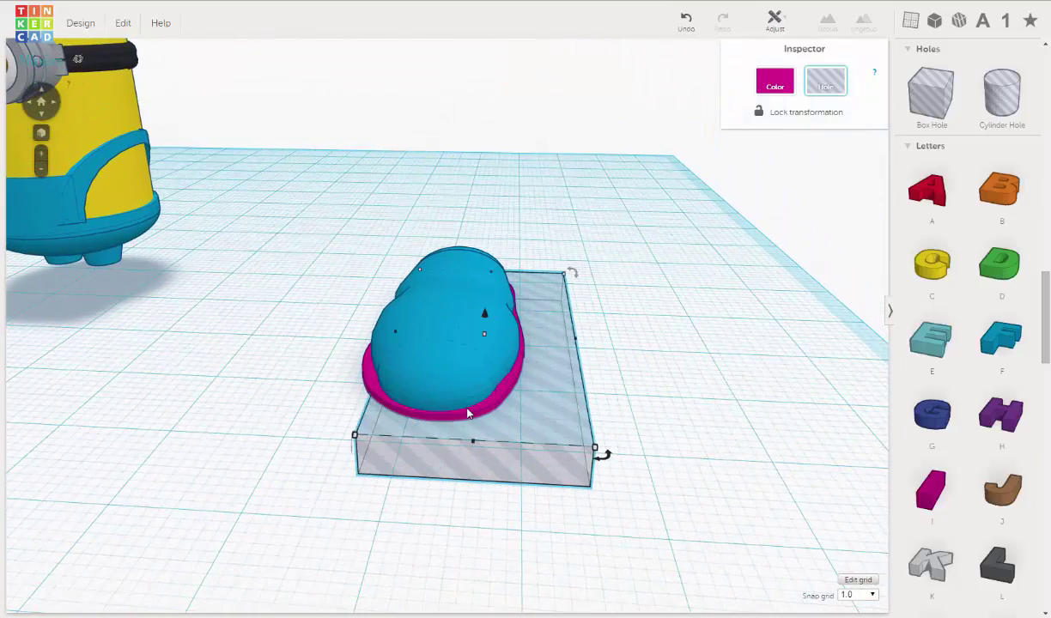
{"action": "key", "text": "Left"}
{"action": "key", "text": "Left"}
- Narrow the box hole on both long sides and shorten both ends so it extends only slightly beyond the sole
{"action": "right_click_drag", "start_coordinate": [509, 390], "coordinate": [512, 456]}
{"action": "scroll", "coordinate": [541, 354], "scroll_direction": "up", "scroll_amount": 3}
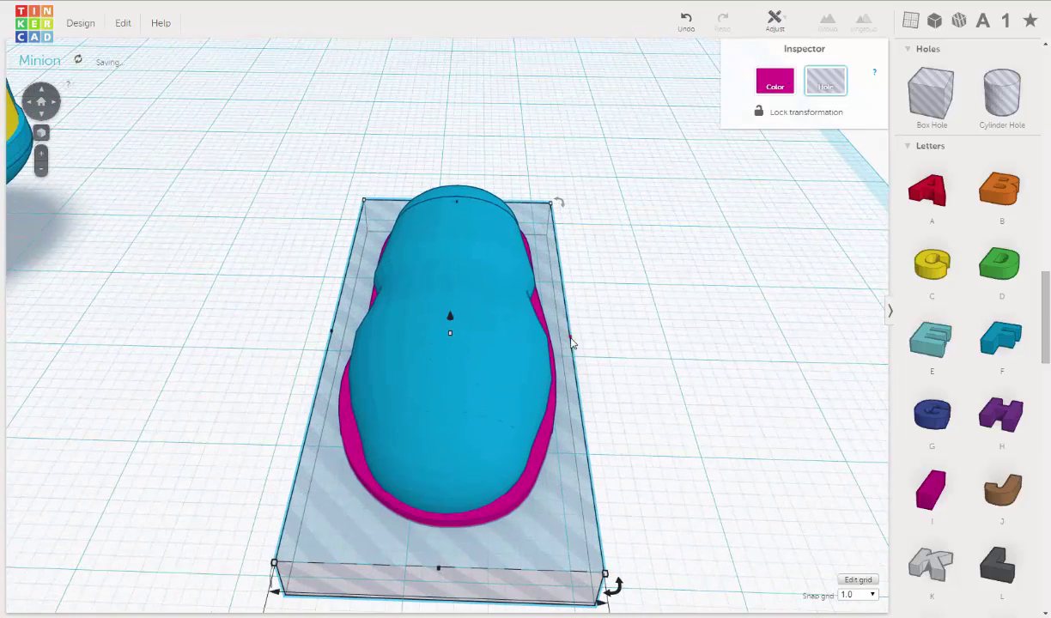
{"action": "left_click_drag", "start_coordinate": [564, 340], "coordinate": [554, 340]}
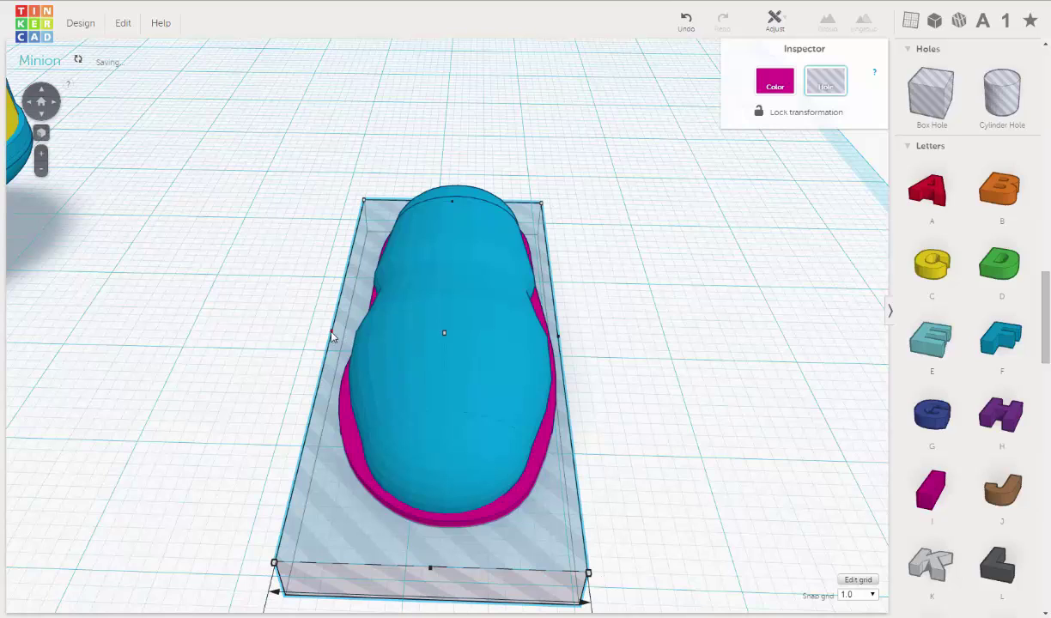
{"action": "left_click_drag", "start_coordinate": [336, 343], "coordinate": [341, 351]}
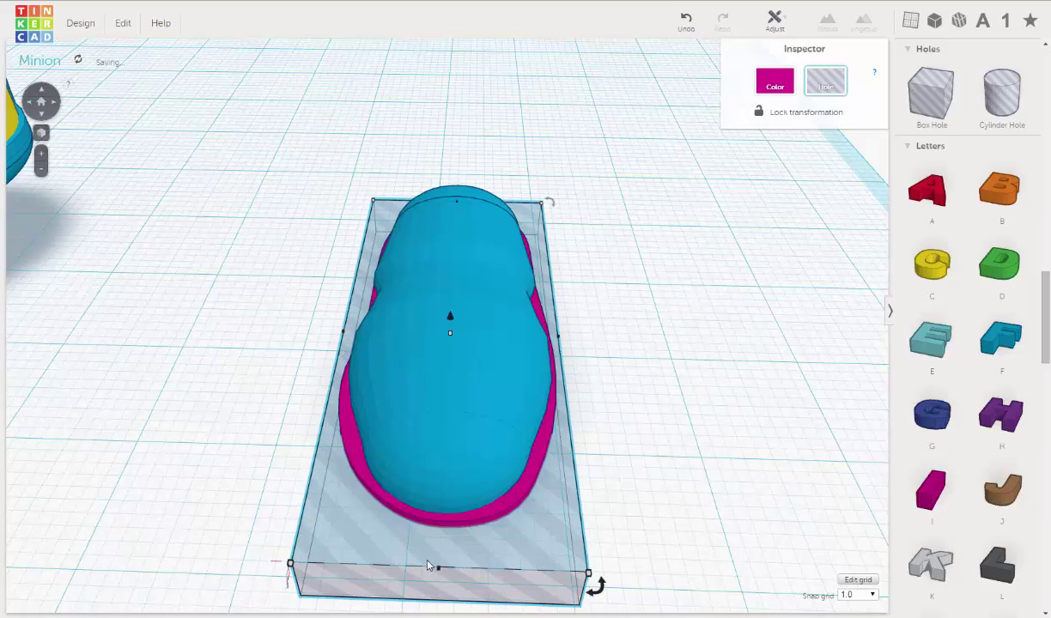
{"action": "left_click_drag", "start_coordinate": [436, 571], "coordinate": [445, 546]}
{"action": "right_click_drag", "start_coordinate": [551, 397], "coordinate": [700, 446]}
{"action": "left_click_drag", "start_coordinate": [700, 387], "coordinate": [674, 380]}
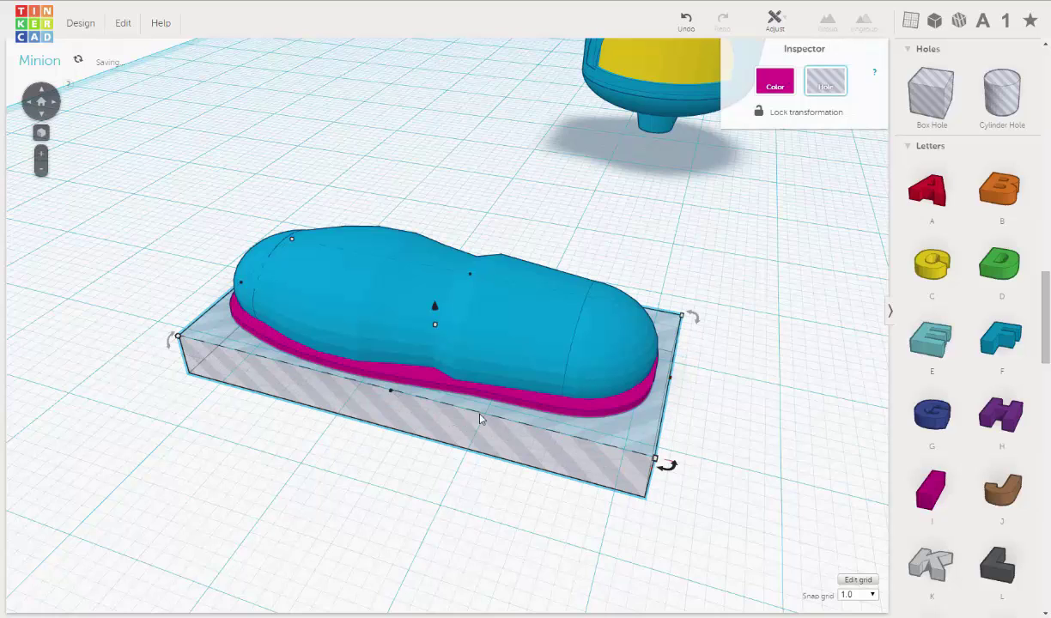
- Try grouping the shoe's blue middle section with its rounded end caps
{"action": "right_click_drag", "start_coordinate": [429, 305], "coordinate": [510, 351]}
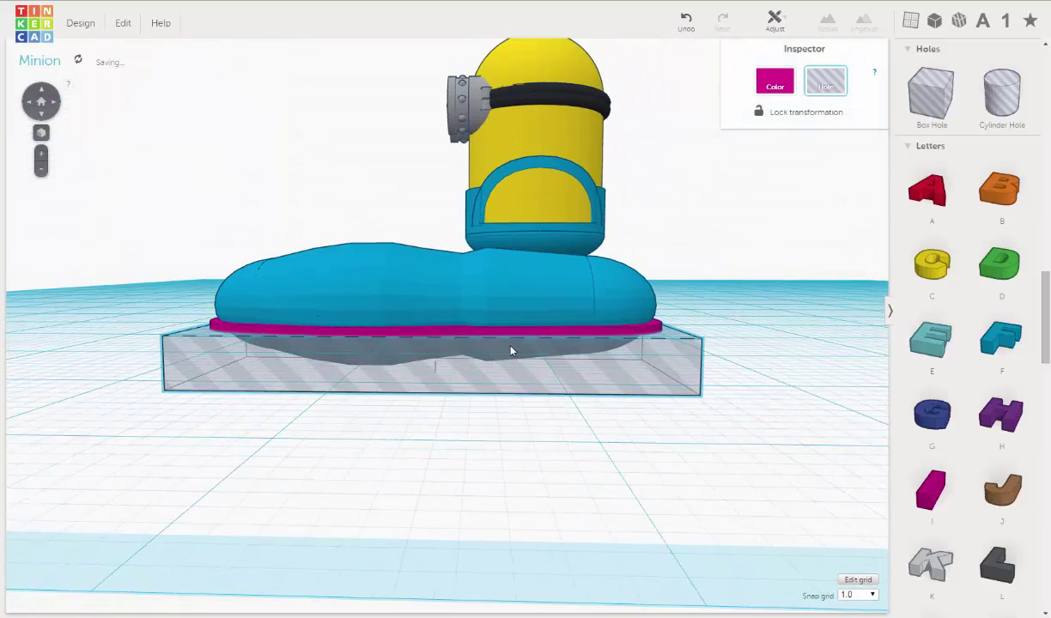
{"action": "left_click", "coordinate": [293, 283], "text": "shift"}
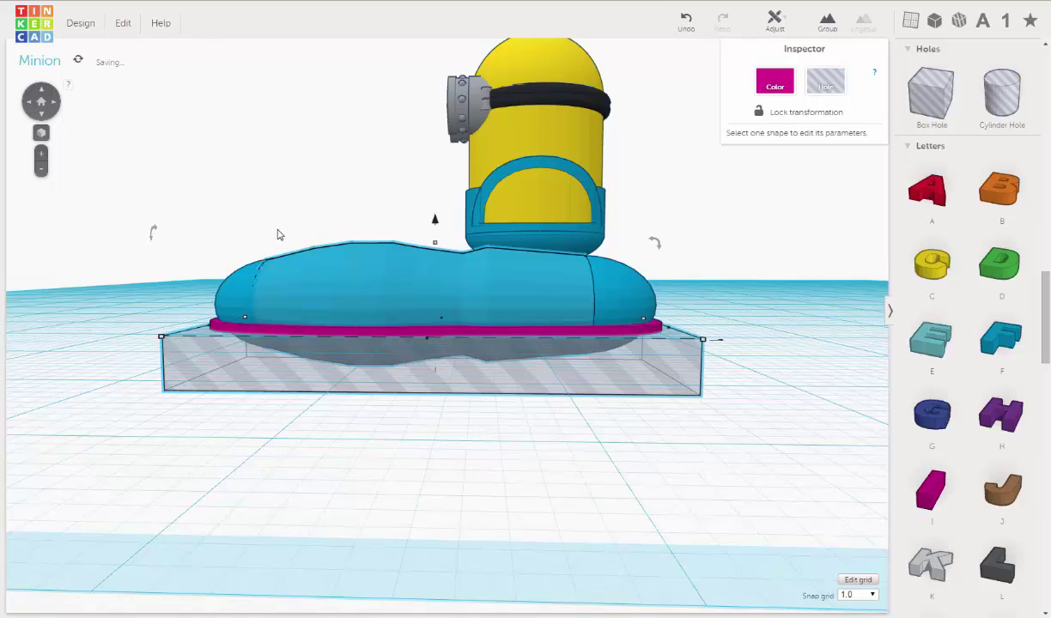
{"action": "left_click", "coordinate": [244, 257]}
{"action": "left_click", "coordinate": [246, 282]}
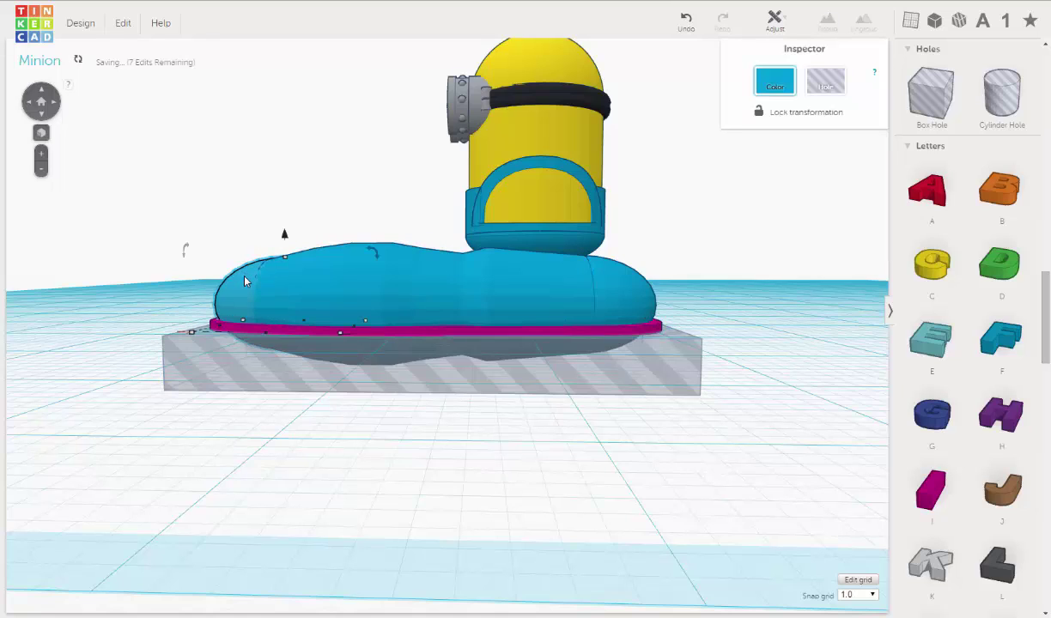
{"action": "left_click", "coordinate": [444, 286], "text": "shift"}
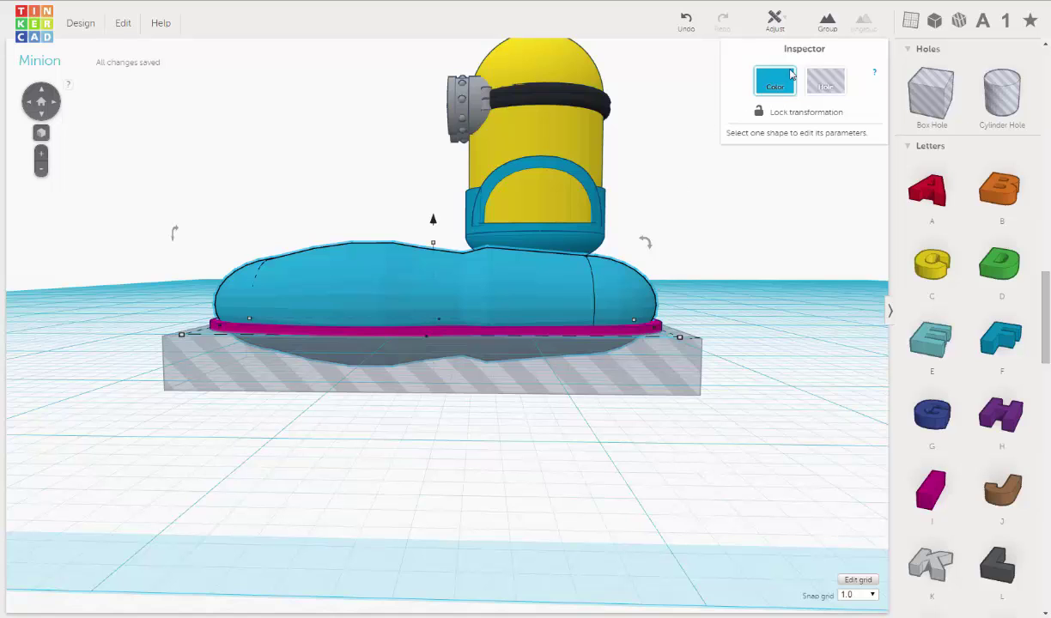
{"action": "left_click", "coordinate": [827, 21]}
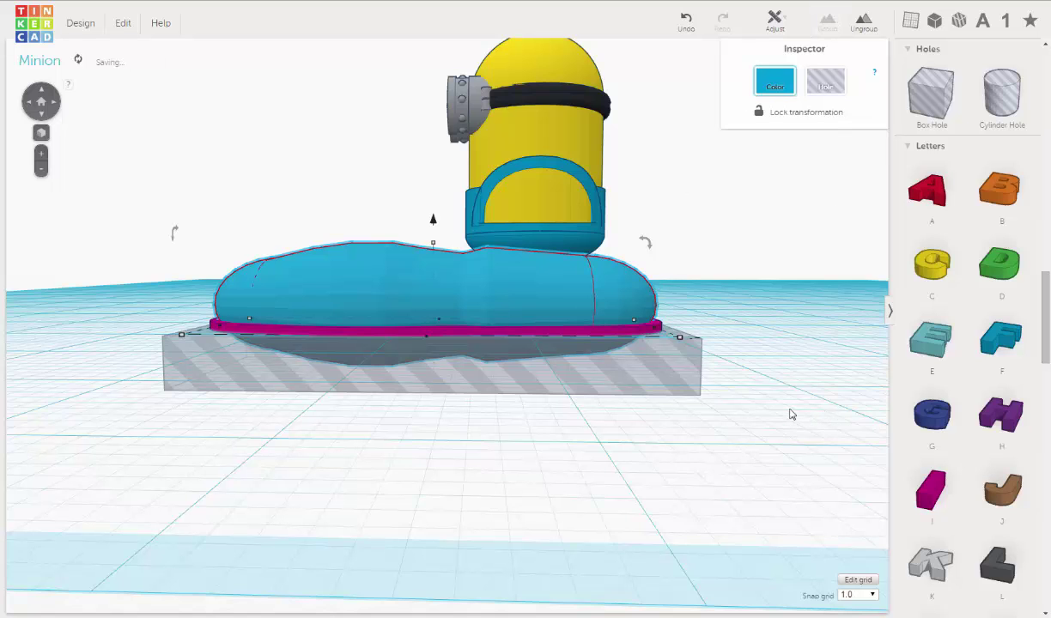
- Inspect the seams of the grouped blue body, ungroup it and check the separate end cap
{"action": "right_click_drag", "start_coordinate": [624, 314], "coordinate": [513, 361]}
{"action": "scroll", "coordinate": [452, 343], "scroll_direction": "up", "scroll_amount": 2}
{"action": "scroll", "coordinate": [453, 343], "scroll_direction": "up", "scroll_amount": 3}
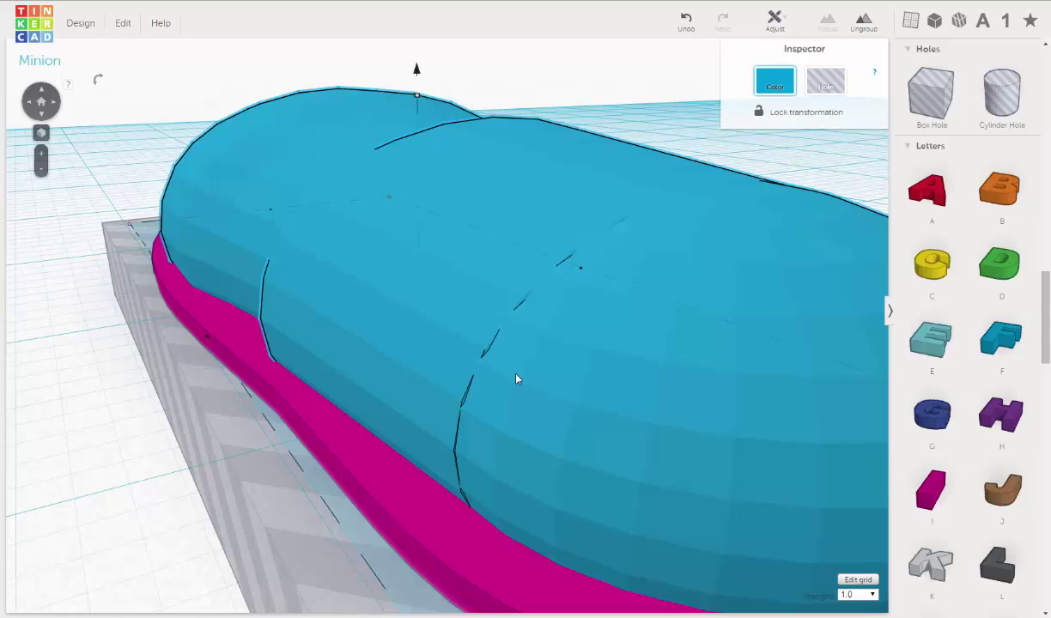
{"action": "left_click", "coordinate": [862, 22]}
{"action": "left_click", "coordinate": [564, 410]}
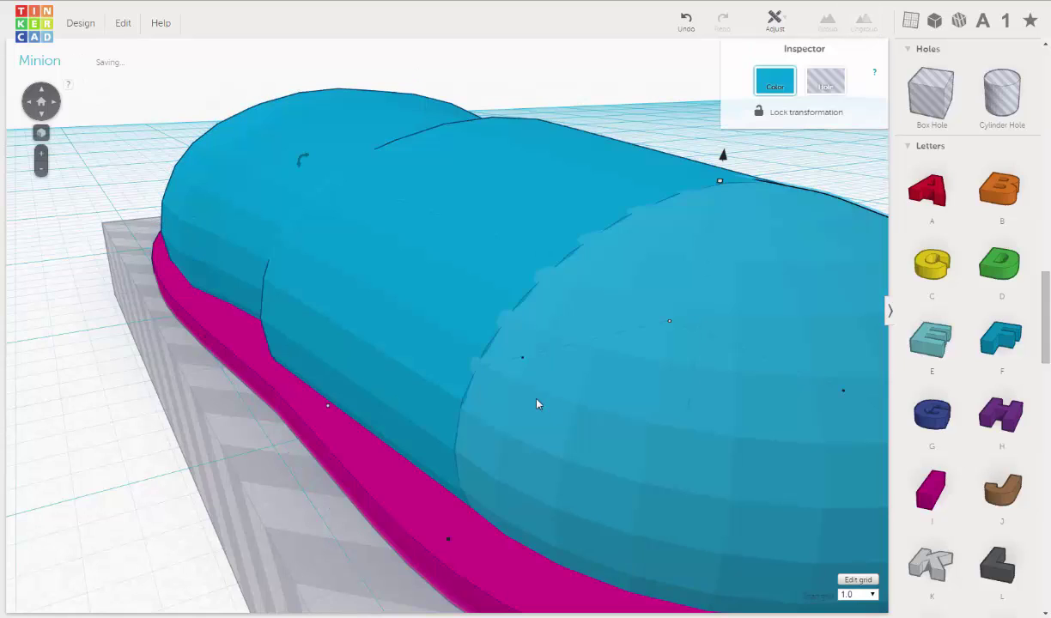
{"action": "right_click_drag", "start_coordinate": [503, 376], "coordinate": [547, 416]}
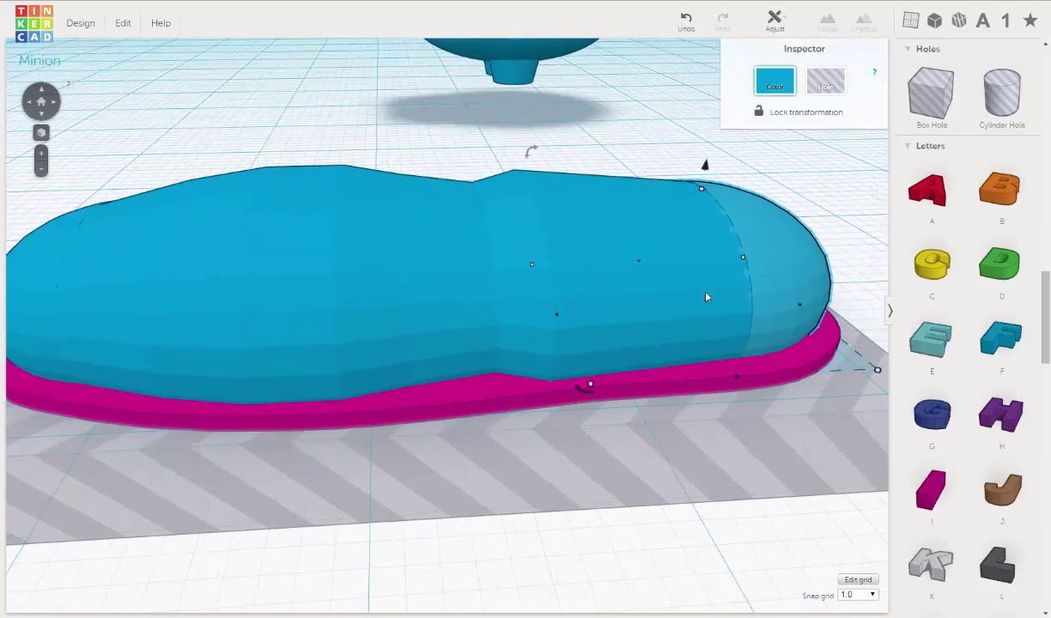
{"action": "right_click_drag", "start_coordinate": [706, 297], "coordinate": [689, 314]}
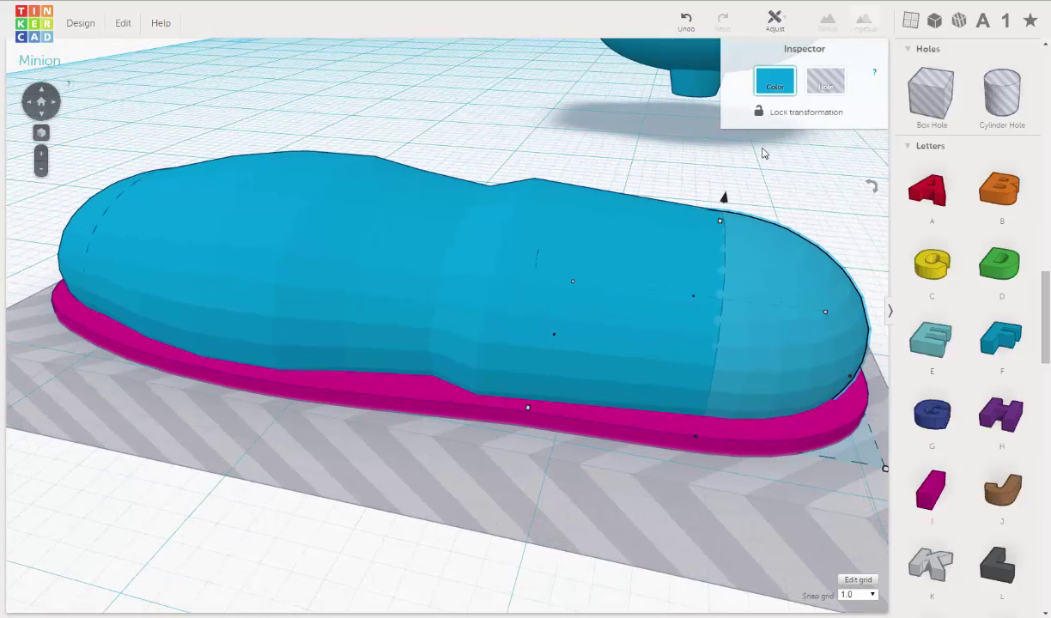
- Group the blue middle section and both rounded end caps into one shoe body
{"action": "left_click", "coordinate": [784, 197]}
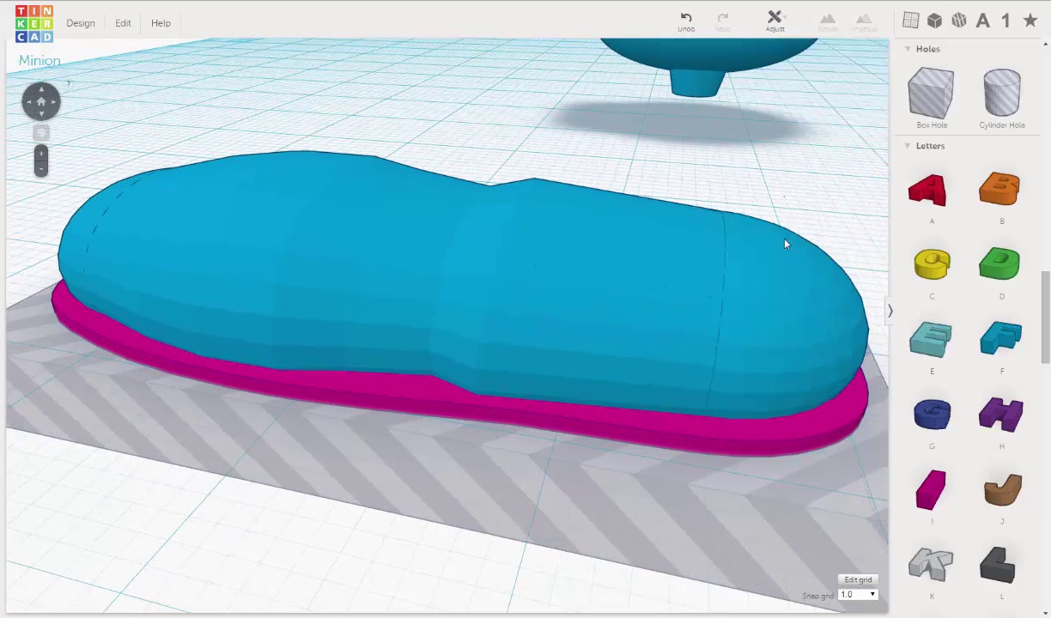
{"action": "left_click", "coordinate": [769, 267]}
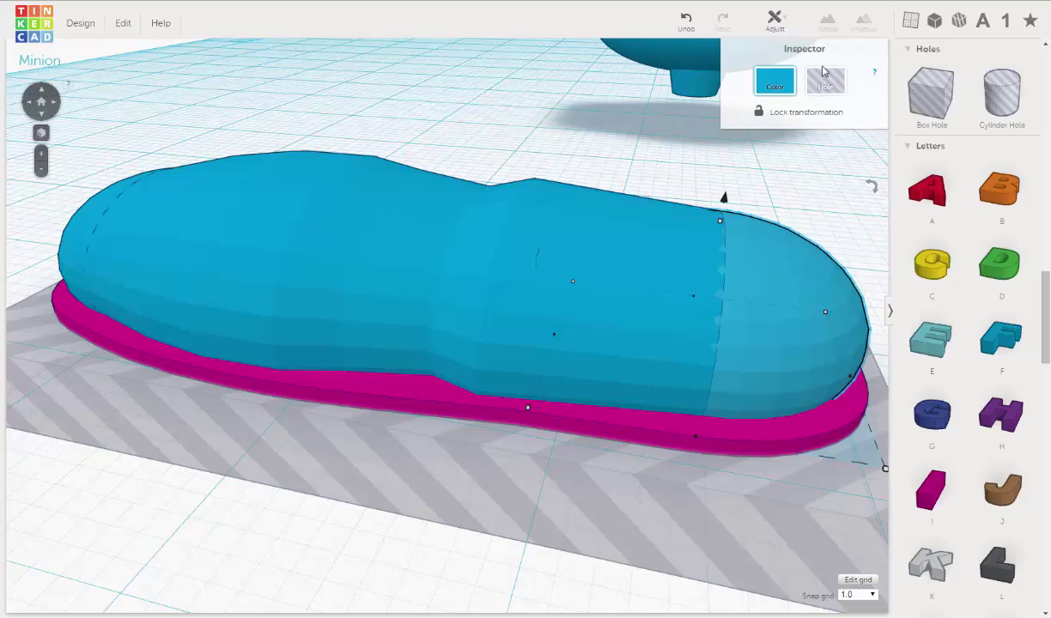
{"action": "left_click", "coordinate": [615, 256], "text": "shift"}
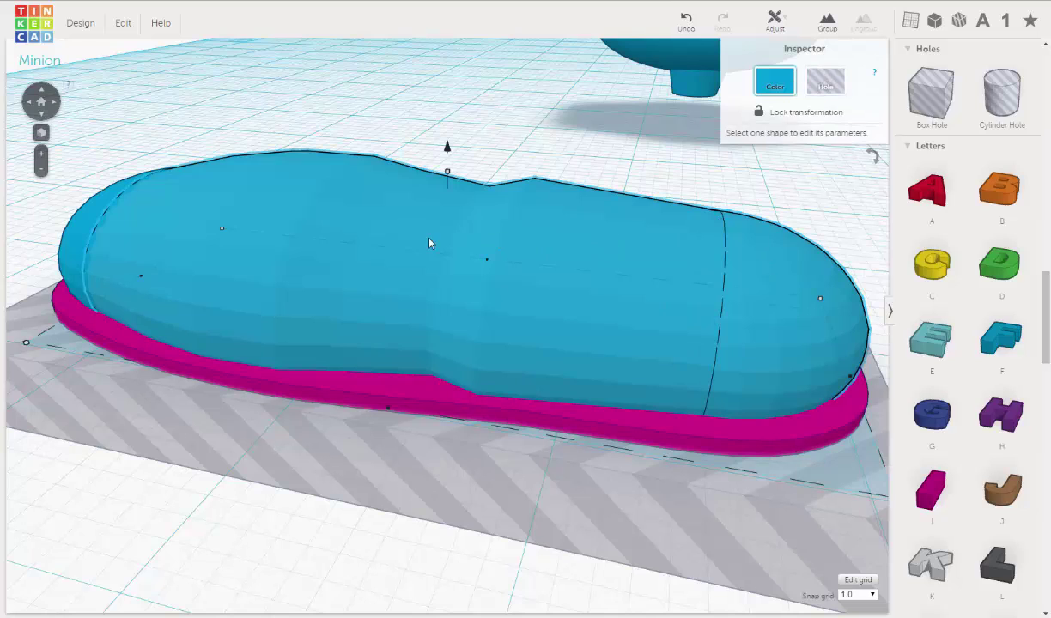
{"action": "left_click", "coordinate": [104, 199], "text": "shift"}
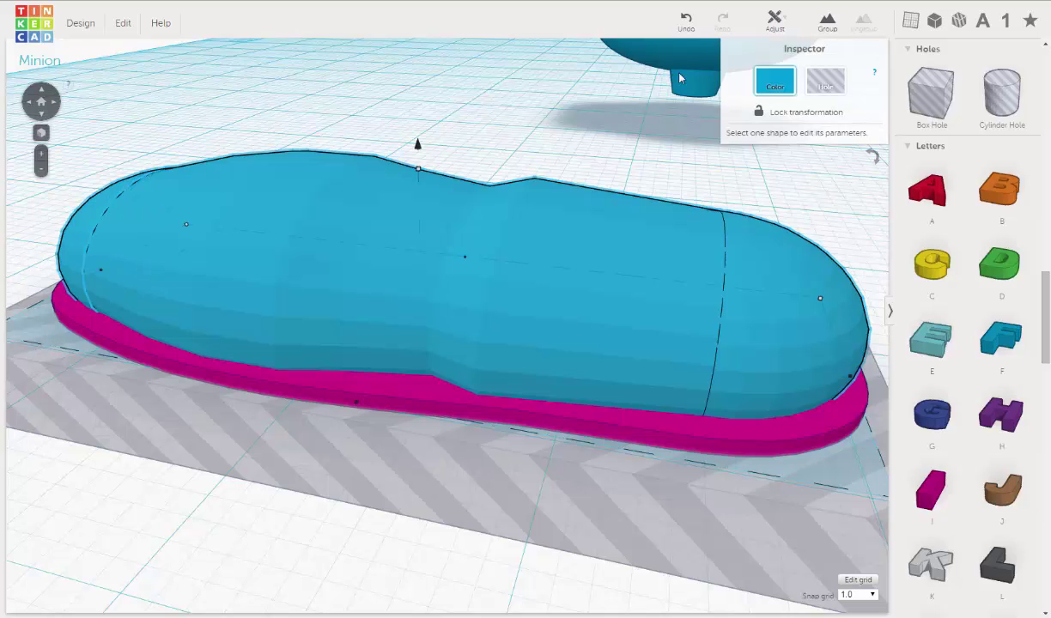
{"action": "left_click", "coordinate": [826, 26]}
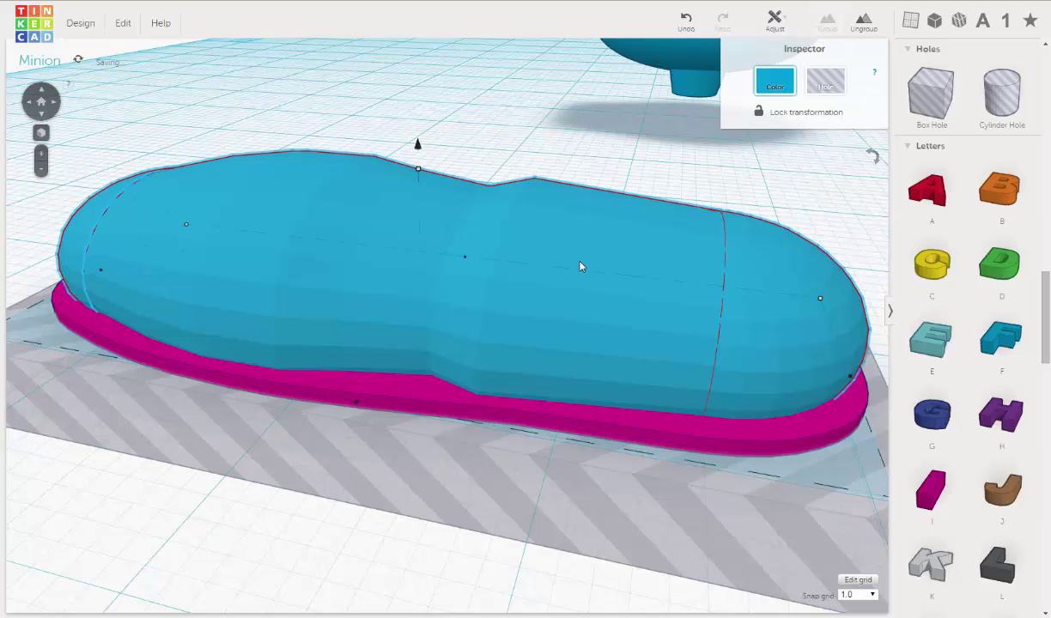
- Group the box hole with the blue shoe body to cut the body flat beneath the sole
{"action": "scroll", "coordinate": [580, 267], "scroll_direction": "down", "scroll_amount": 1}
{"action": "scroll", "coordinate": [580, 267], "scroll_direction": "down", "scroll_amount": 2}
{"action": "right_click_drag", "start_coordinate": [446, 335], "coordinate": [650, 395]}
{"action": "left_click", "coordinate": [714, 277]}
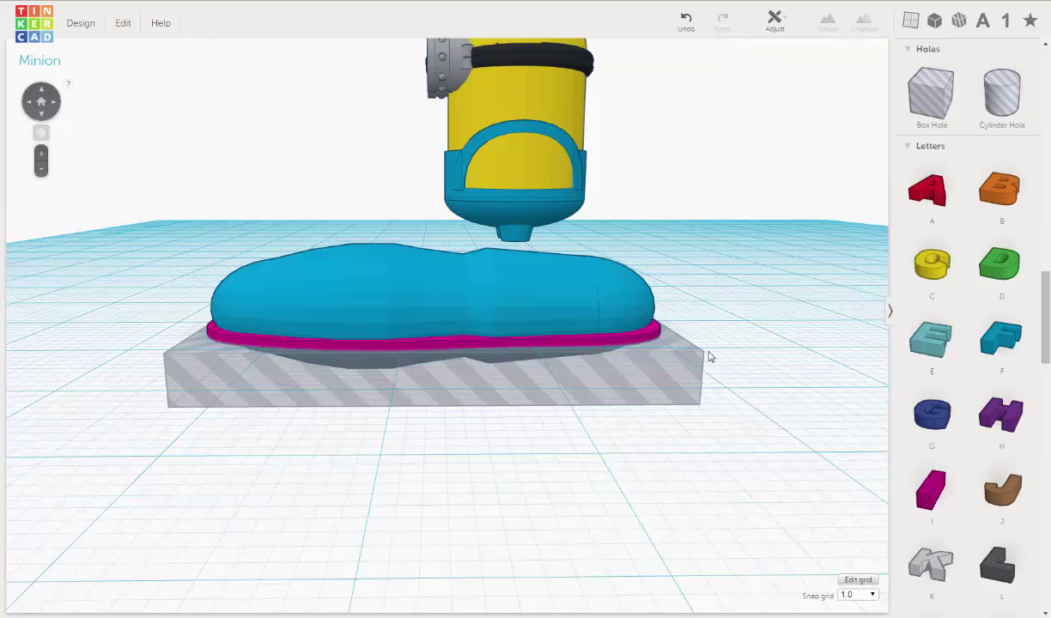
{"action": "left_click", "coordinate": [650, 350]}
{"action": "left_click", "coordinate": [614, 286], "text": "shift"}
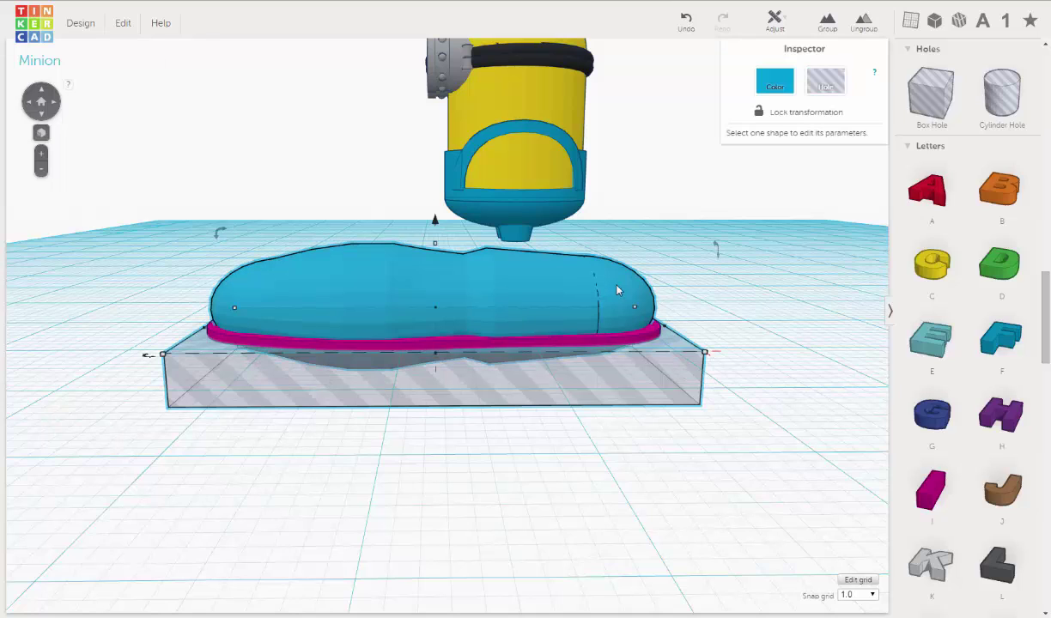
{"action": "left_click", "coordinate": [826, 20]}
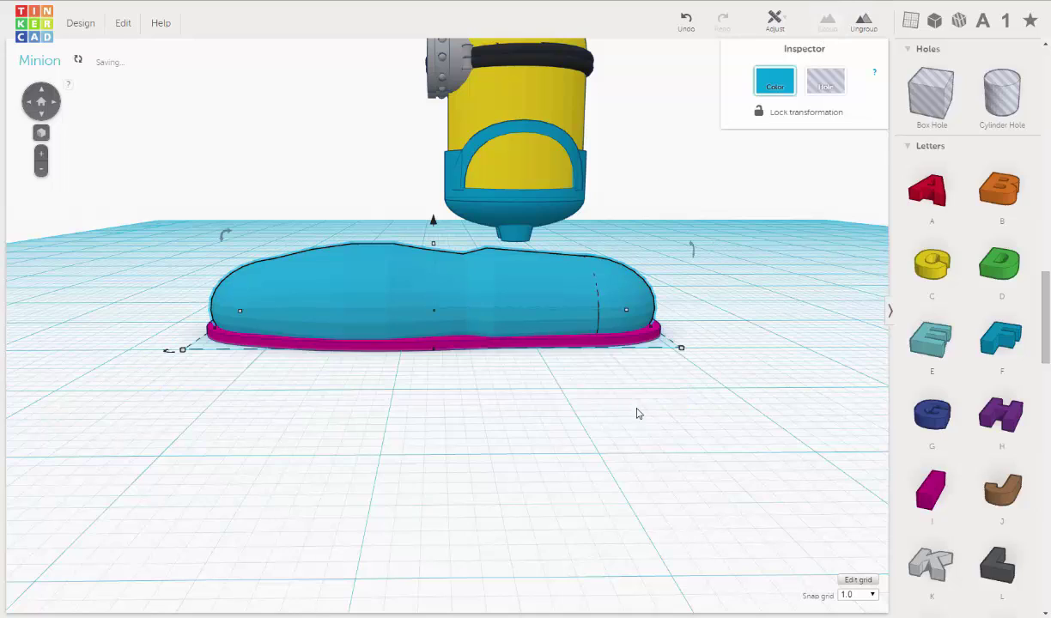
- Set the snap grid to 0.25 and nudge the trimmed blue shoe body slightly upward
{"action": "mouse_move", "coordinate": [554, 371]}
{"action": "right_mouse_down"}
{"action": "mouse_move", "coordinate": [565, 344]}
{"action": "mouse_move", "coordinate": [545, 424]}
{"action": "mouse_move", "coordinate": [516, 392]}
{"action": "right_mouse_up"}
{"action": "scroll", "coordinate": [516, 393], "scroll_direction": "up", "scroll_amount": 3}
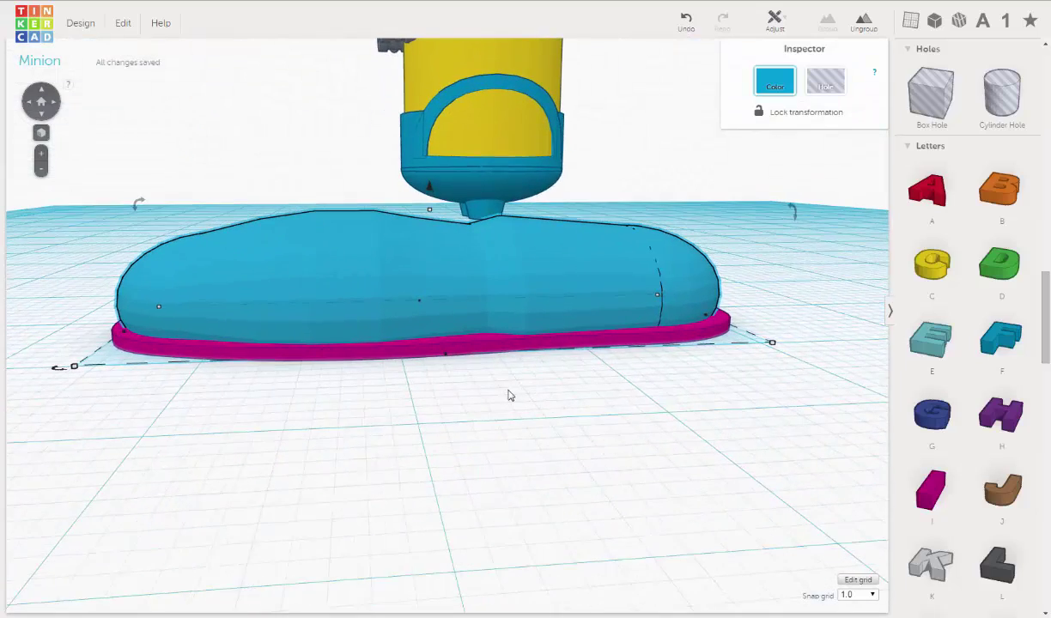
{"action": "mouse_move", "coordinate": [456, 211]}
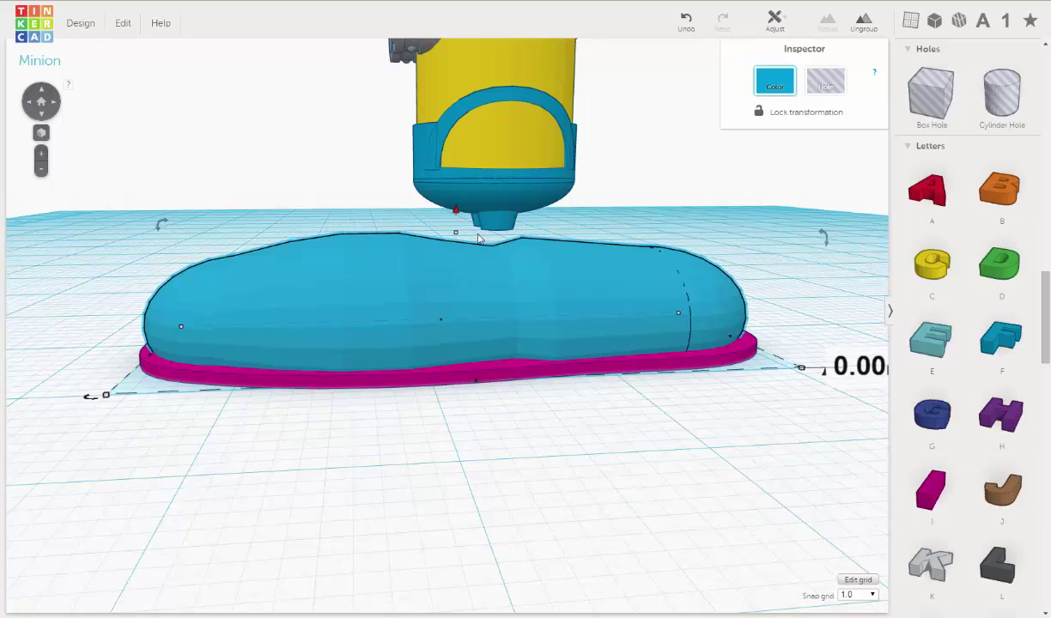
{"action": "left_click", "coordinate": [872, 595]}
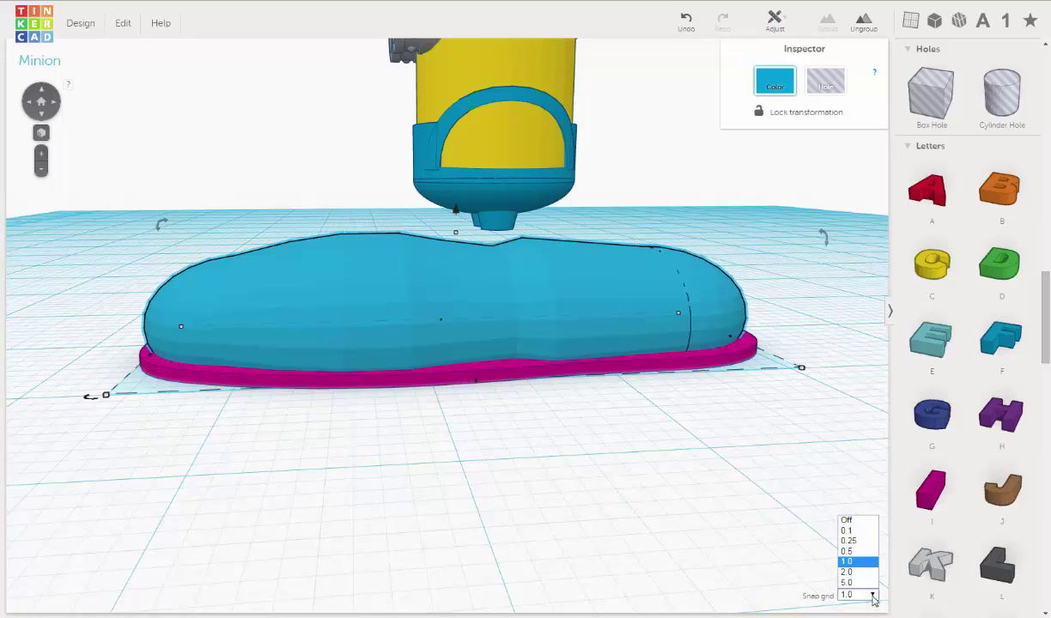
{"action": "left_click", "coordinate": [829, 541]}
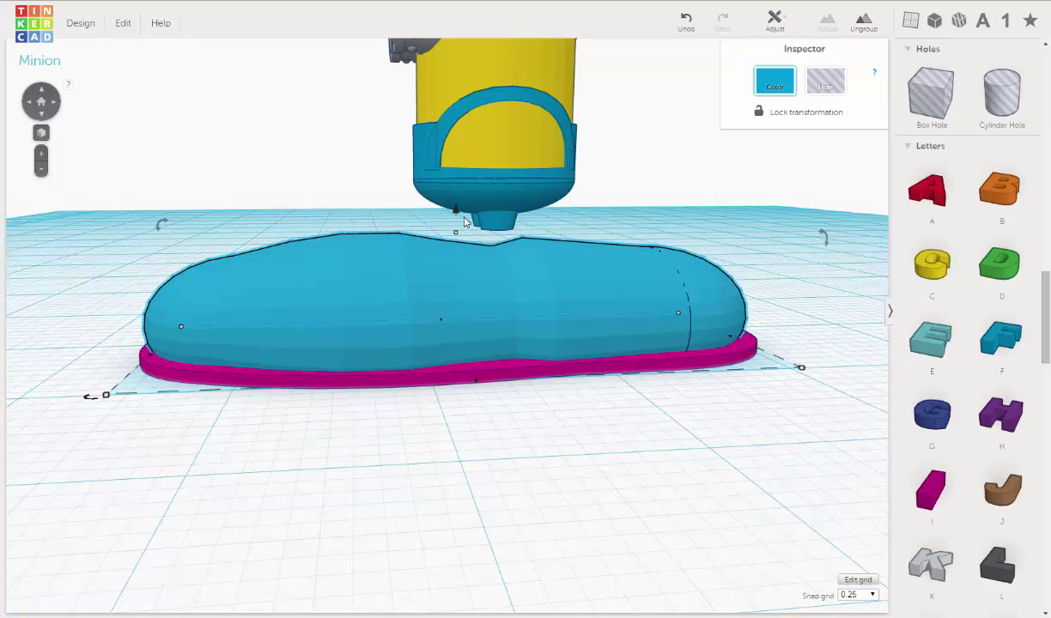
{"action": "left_click_drag", "start_coordinate": [456, 209], "coordinate": [457, 206]}
{"action": "right_click_drag", "start_coordinate": [455, 267], "coordinate": [716, 451]}
{"action": "left_click", "coordinate": [571, 394]}
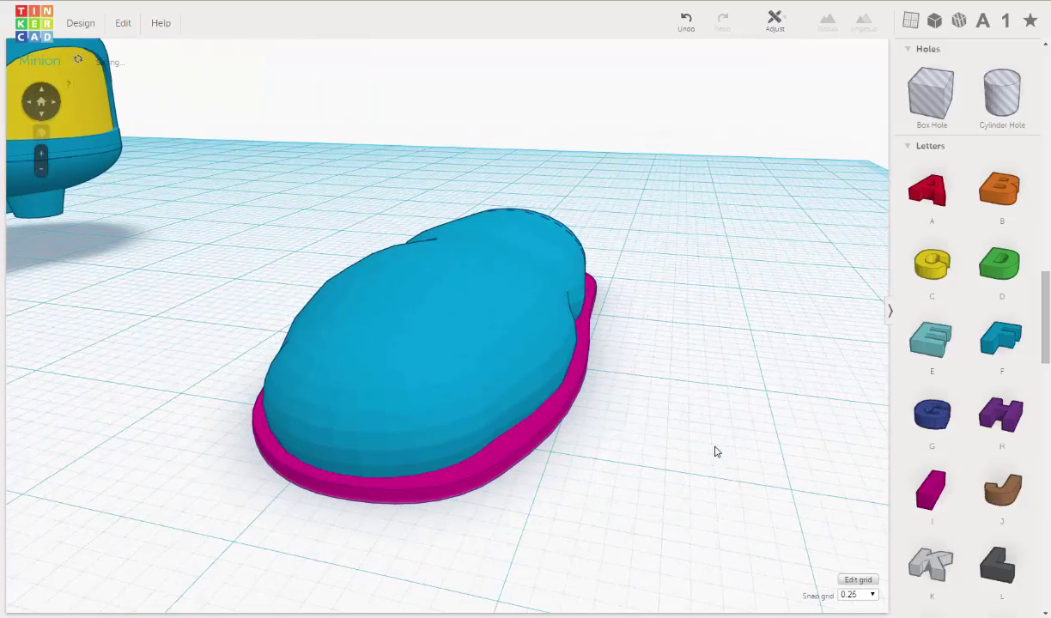
- Change the shoe body's color to the black preset
{"action": "left_click", "coordinate": [511, 302]}
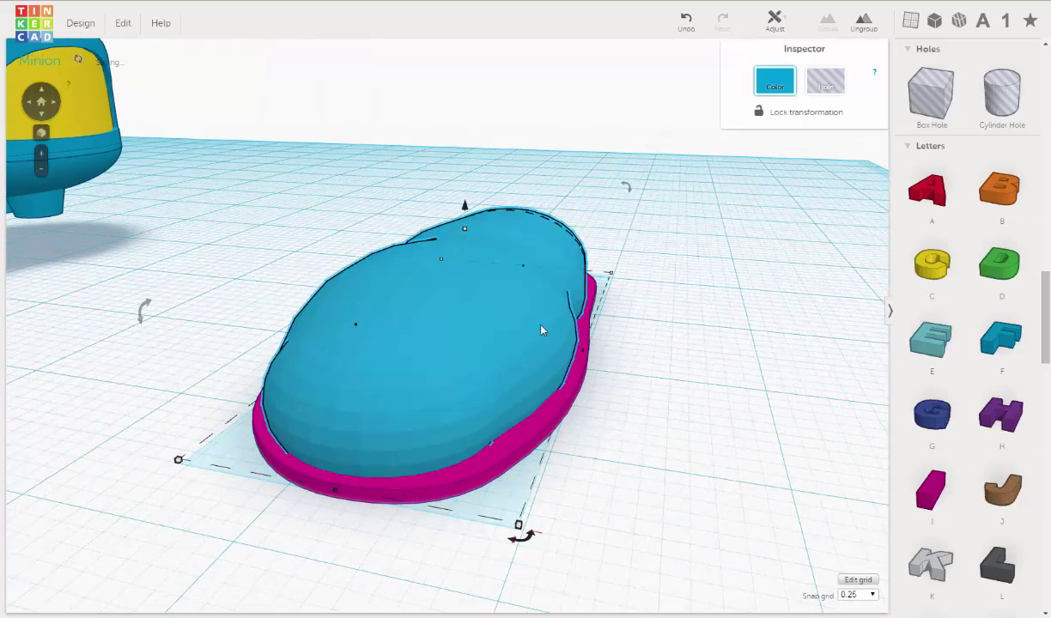
{"action": "left_click", "coordinate": [768, 84]}
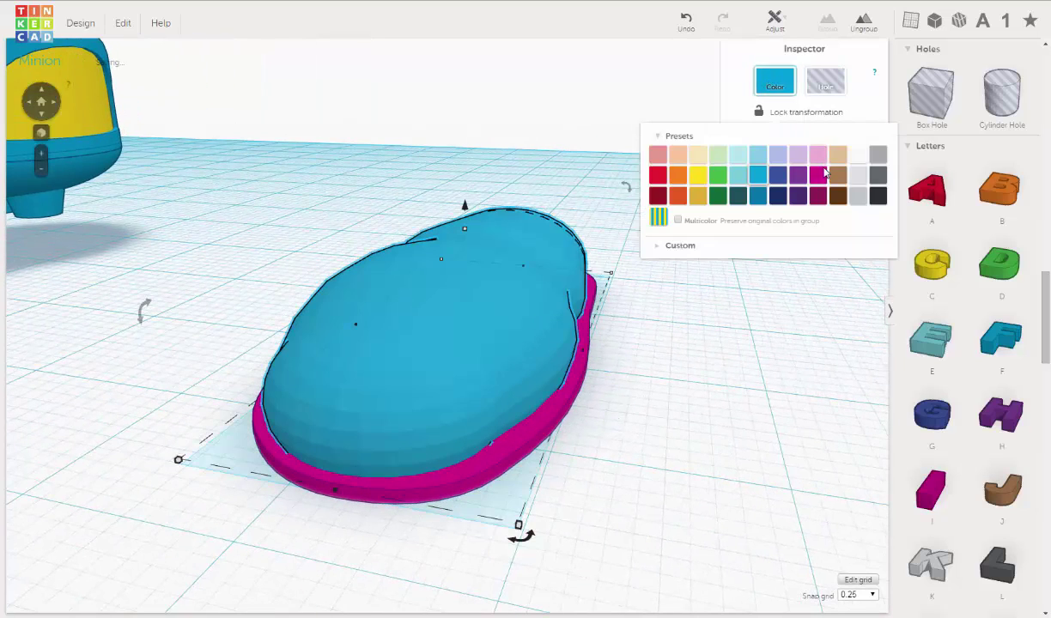
{"action": "left_click", "coordinate": [877, 198]}
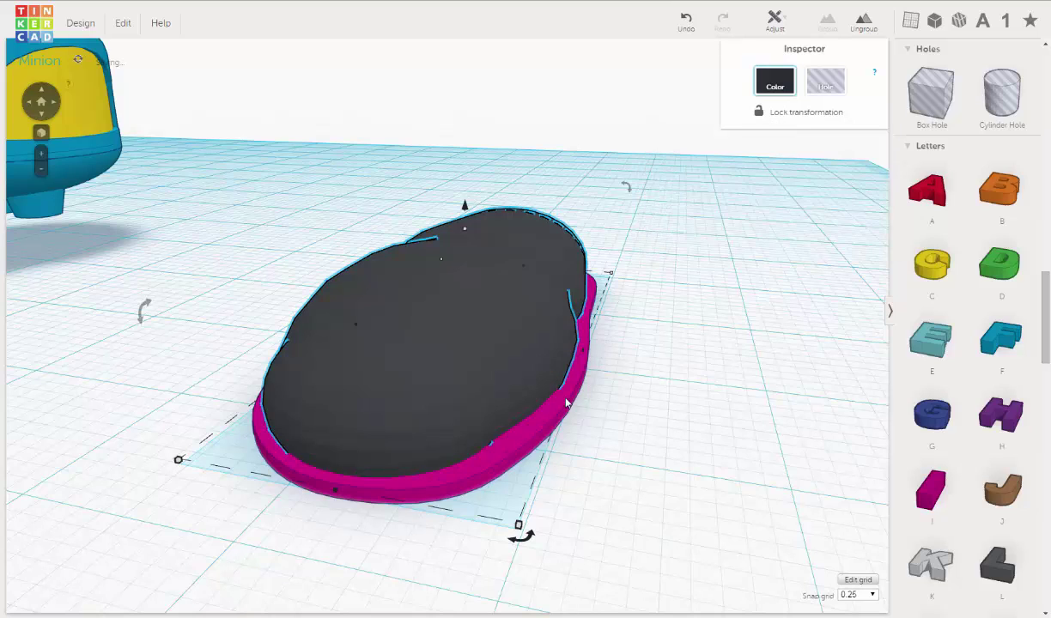
- Give the magenta sole the same black preset color as the shoe body
{"action": "left_click", "coordinate": [543, 429]}
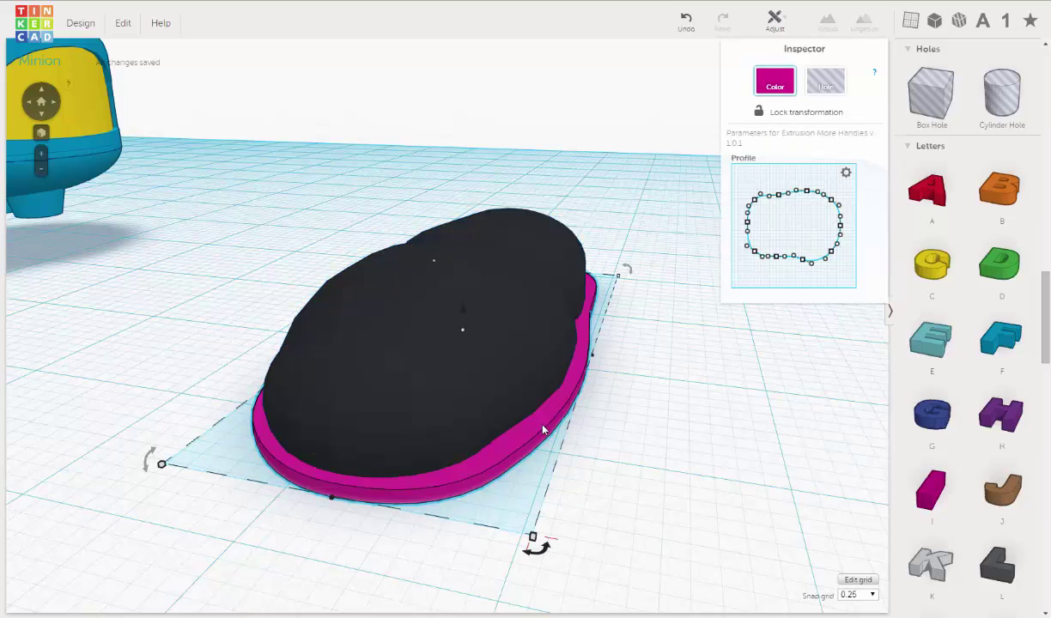
{"action": "left_click", "coordinate": [780, 86]}
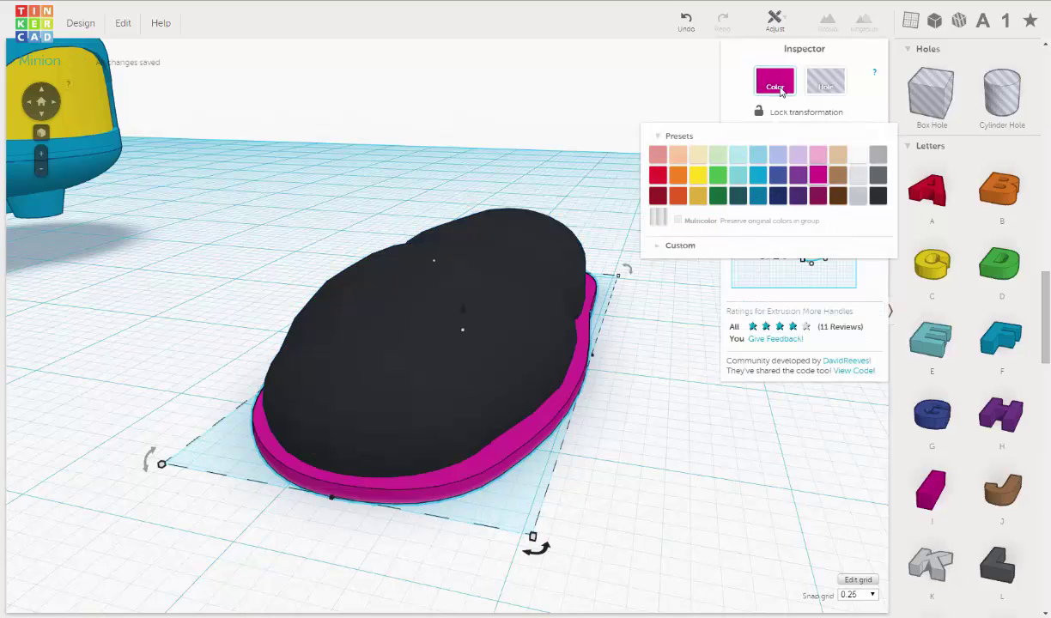
{"action": "left_click", "coordinate": [880, 199]}
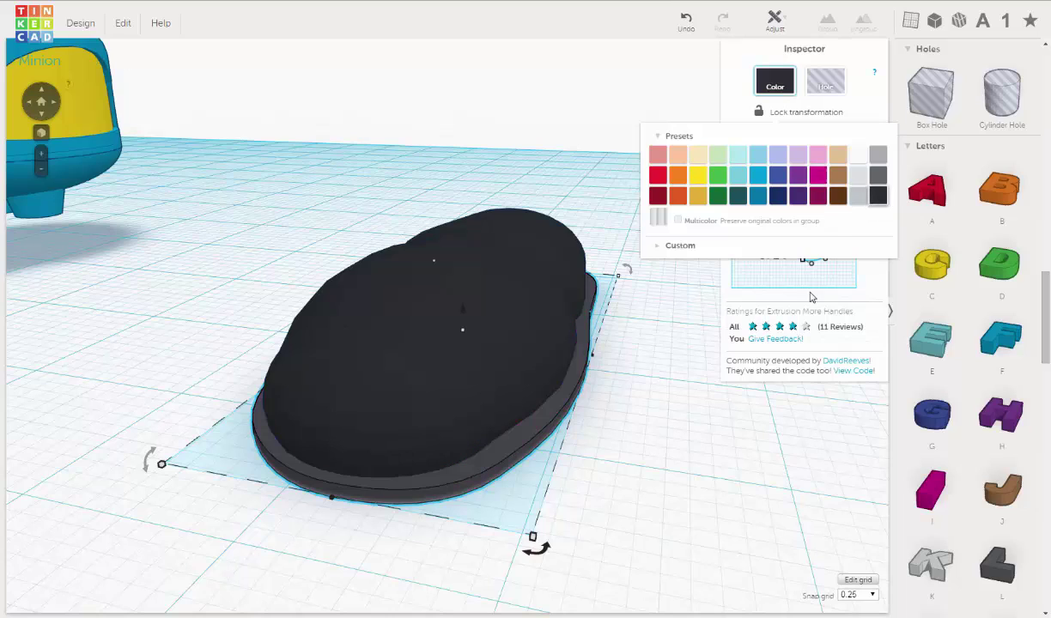
{"action": "left_click", "coordinate": [644, 422]}
{"action": "right_click_drag", "start_coordinate": [643, 422], "coordinate": [470, 388]}
{"action": "scroll", "coordinate": [539, 323], "scroll_direction": "down", "scroll_amount": 5}
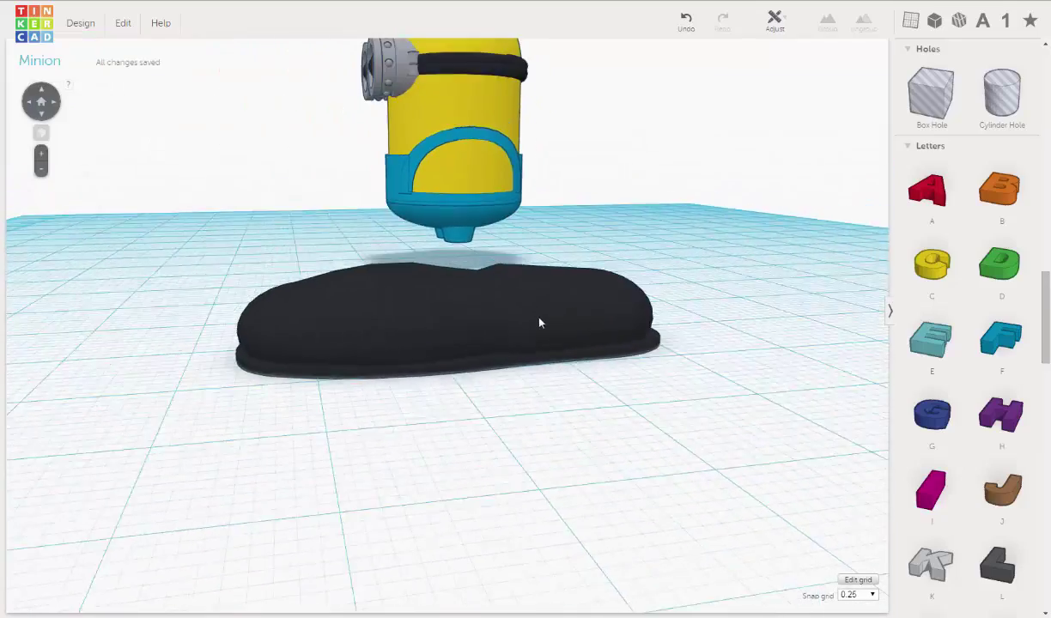
{"action": "right_click_drag", "start_coordinate": [448, 326], "coordinate": [510, 314]}
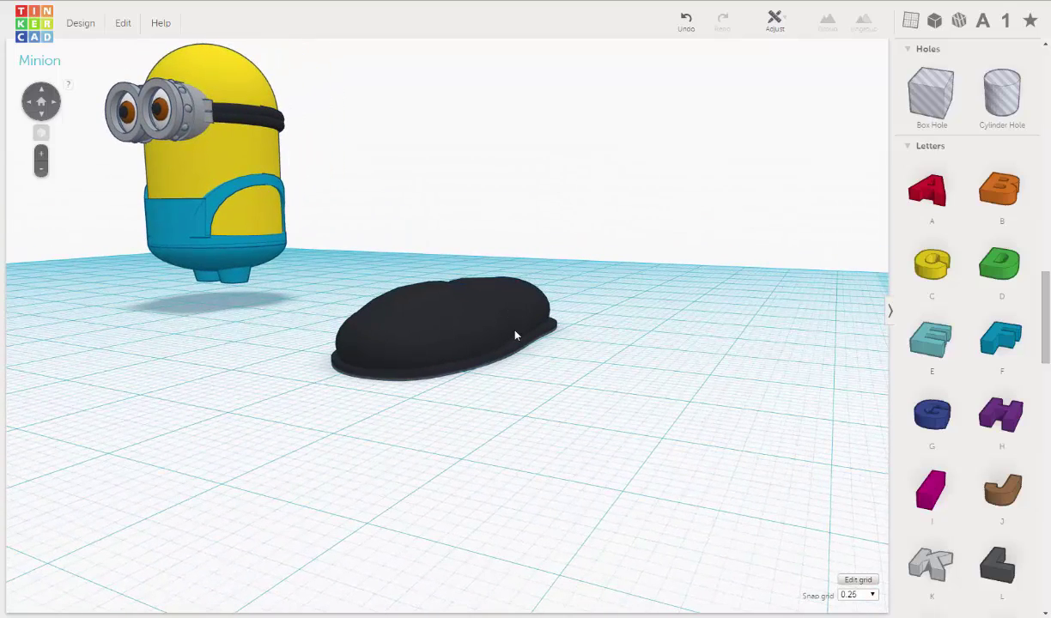